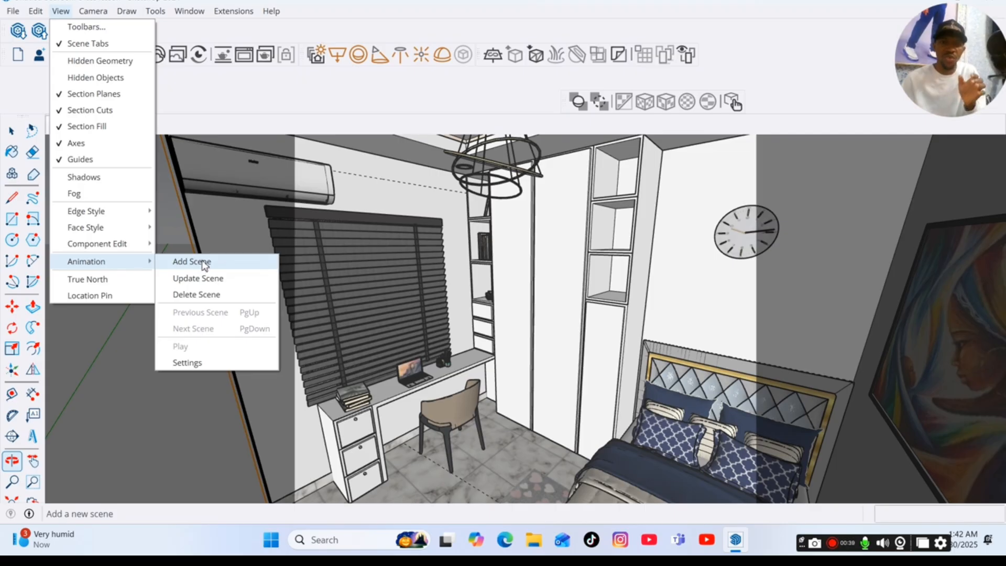
Save the current view of the desk and bed as a new scene, and return to Scene 1.
{"action": "left_click", "coordinate": [203, 266]}
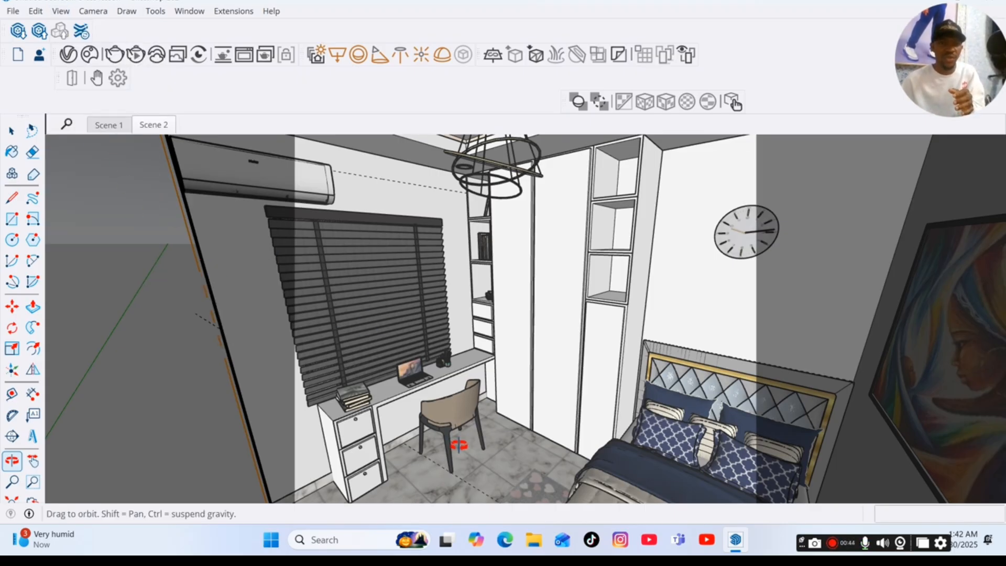
{"action": "left_click", "coordinate": [110, 126]}
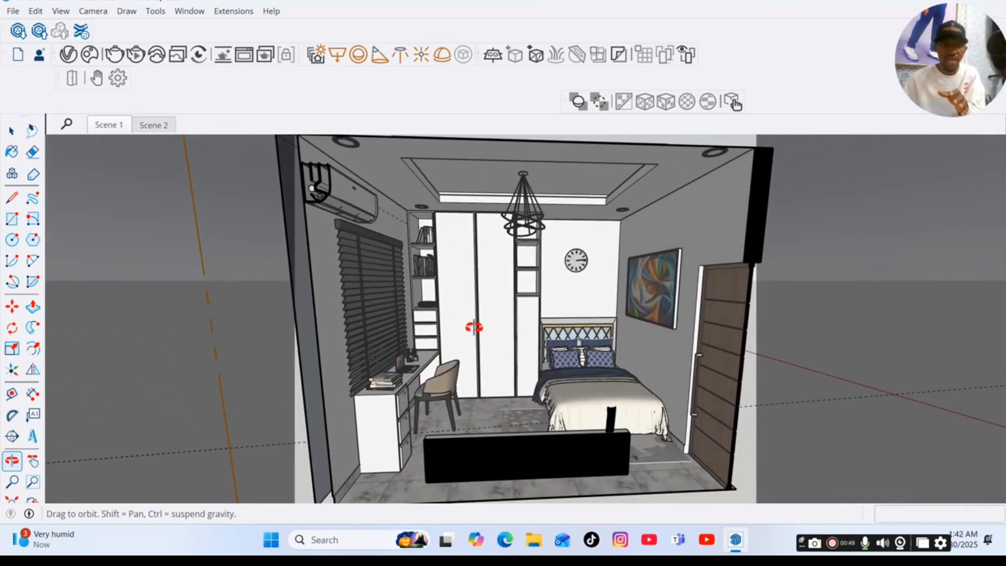
Update Scene 1 with a closer view of the bedroom and check it by switching to Scene 2 and back.
{"action": "scroll", "coordinate": [571, 372], "scroll_direction": "up", "scroll_amount": 3}
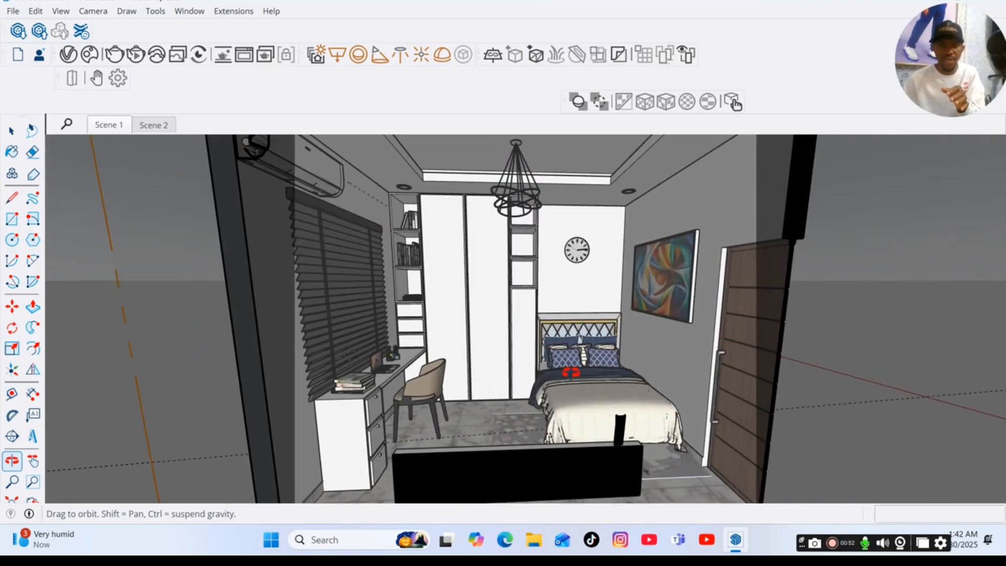
{"action": "right_click", "coordinate": [120, 129]}
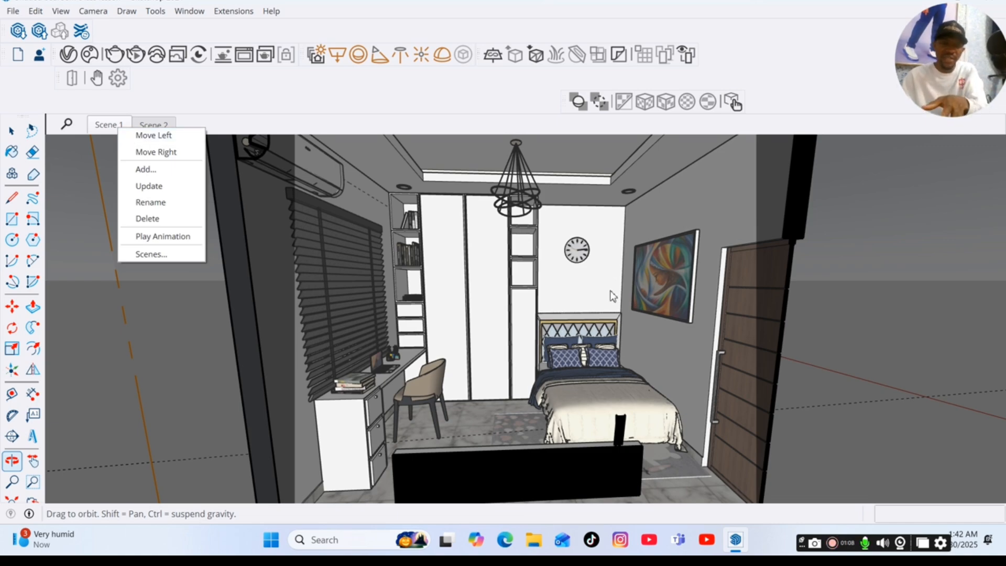
{"action": "right_click", "coordinate": [107, 128]}
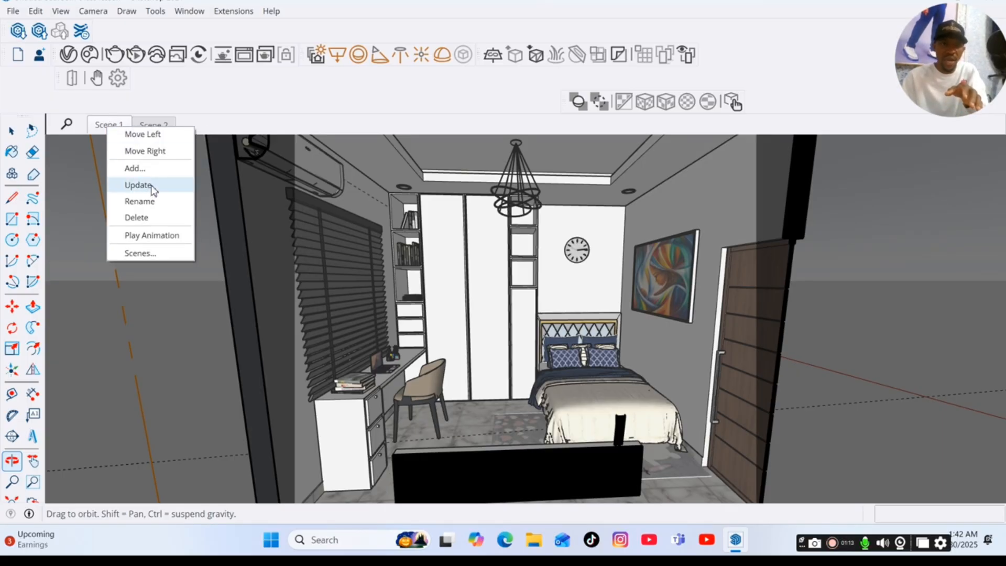
{"action": "left_click", "coordinate": [152, 187]}
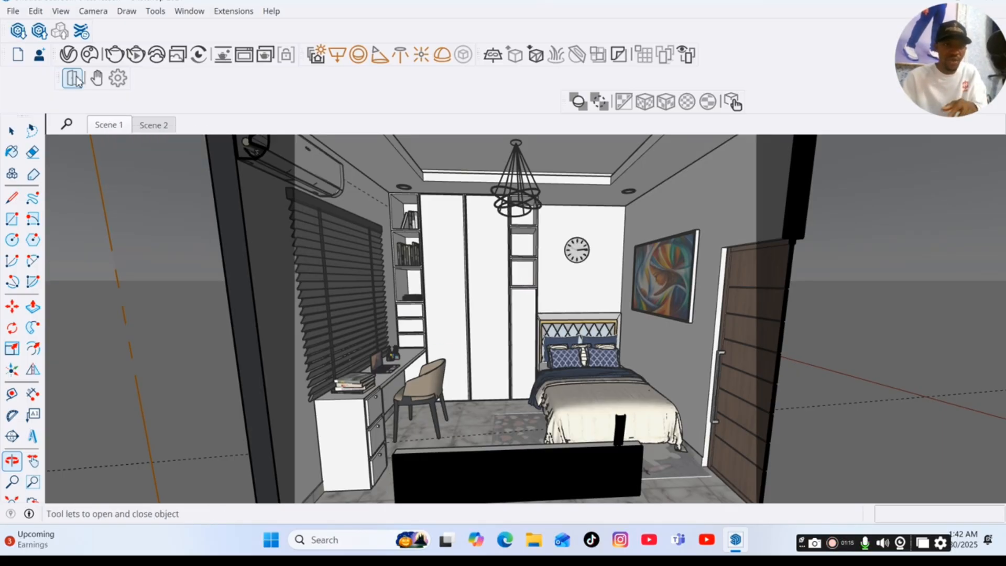
{"action": "left_click", "coordinate": [164, 125]}
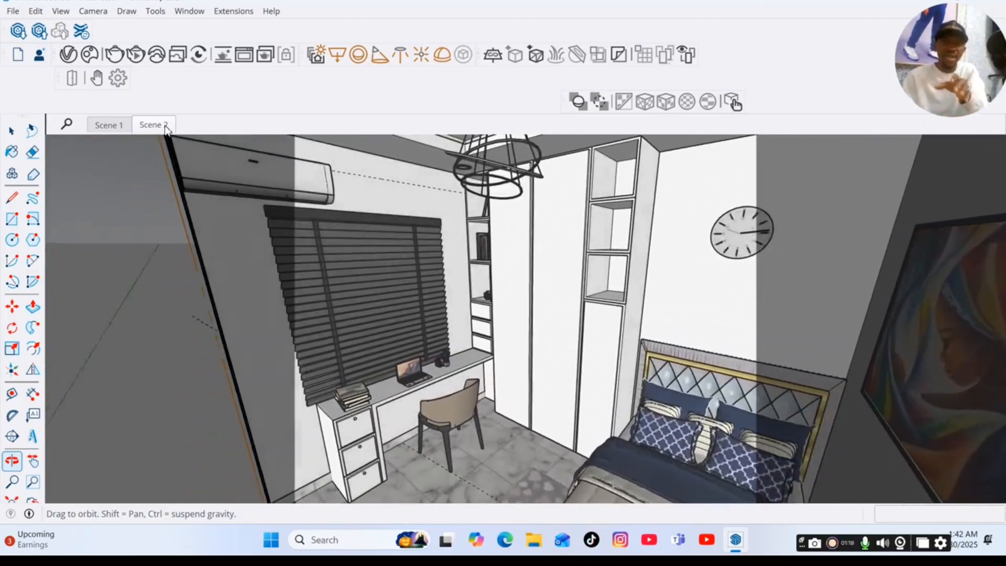
{"action": "left_click", "coordinate": [106, 127]}
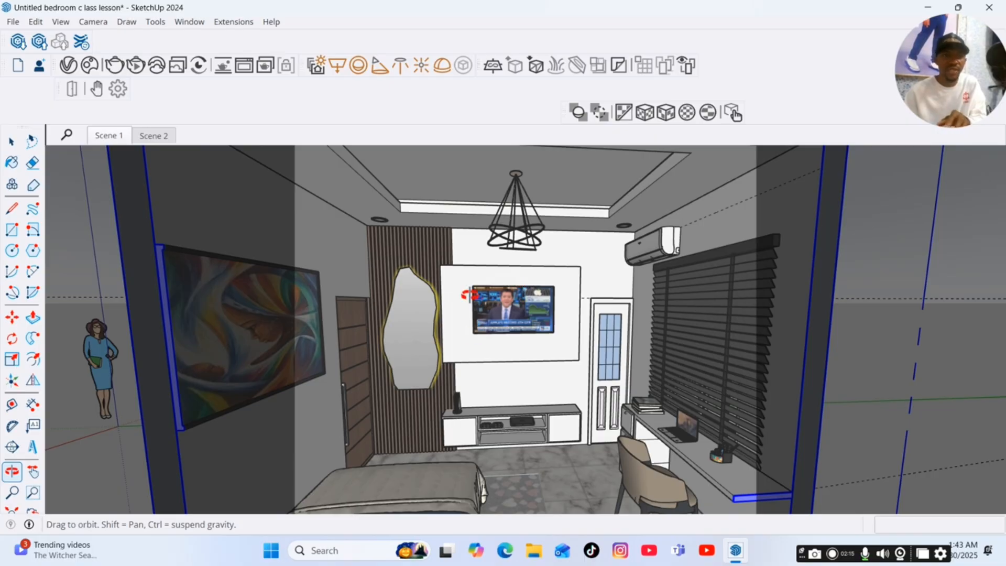
Adjust the view facing the TV wall and save it as a new scene.
{"action": "left_click", "coordinate": [15, 146]}
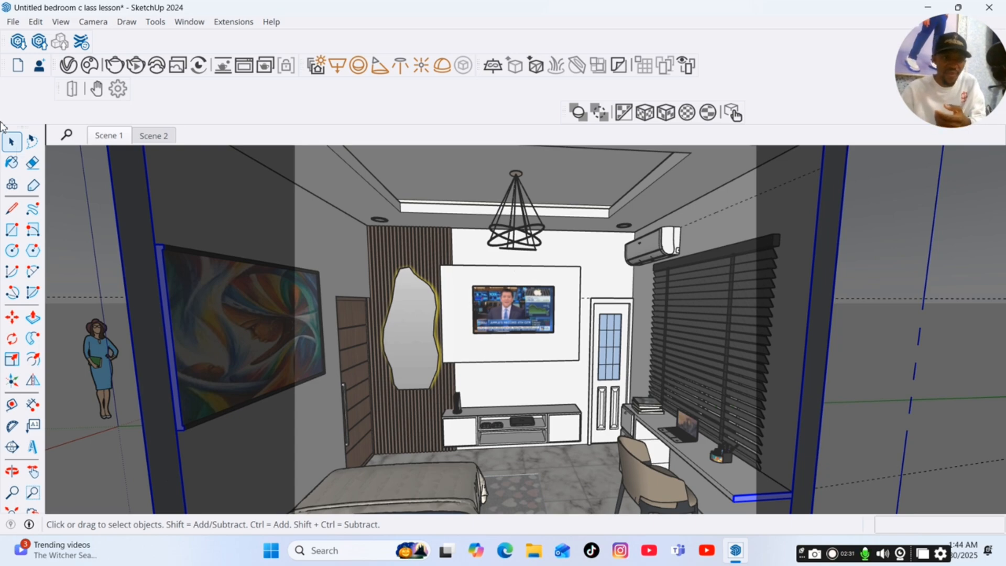
{"action": "left_click", "coordinate": [10, 473]}
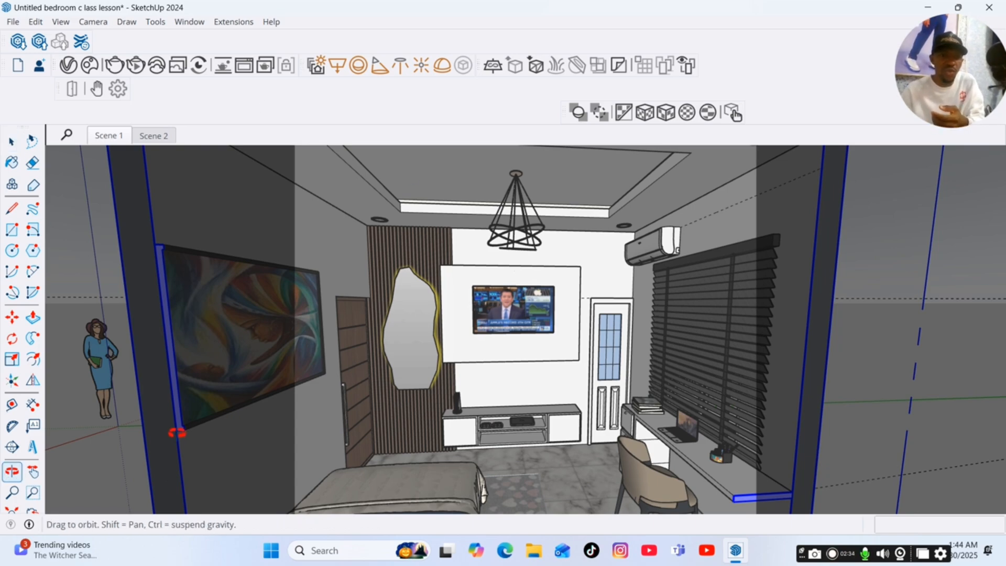
{"action": "mouse_move", "coordinate": [176, 435]}
{"action": "left_mouse_down"}
{"action": "mouse_move", "coordinate": [207, 436]}
{"action": "mouse_move", "coordinate": [186, 425]}
{"action": "mouse_move", "coordinate": [160, 443]}
{"action": "left_mouse_up"}
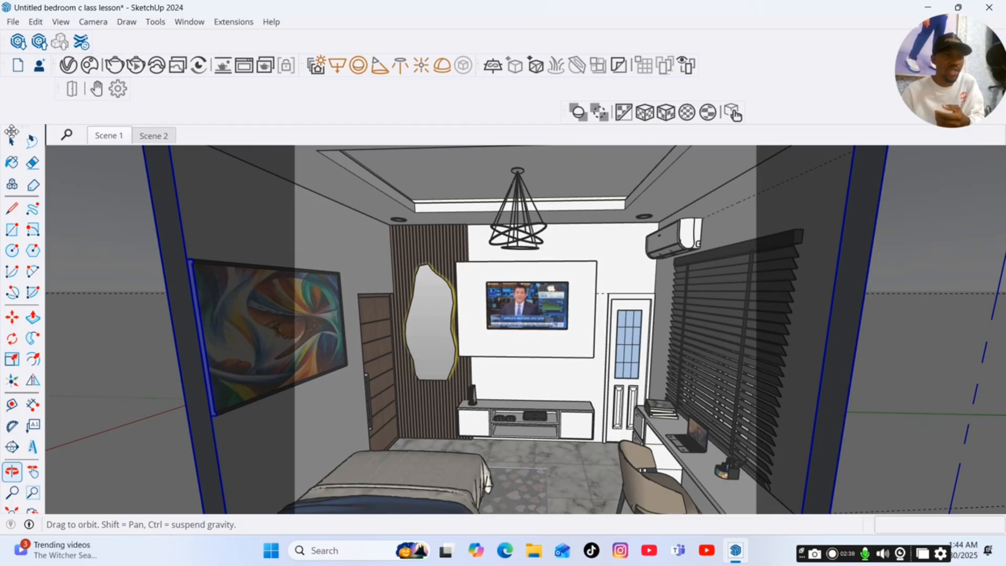
{"action": "key", "text": "space"}
{"action": "left_click", "coordinate": [61, 21]}
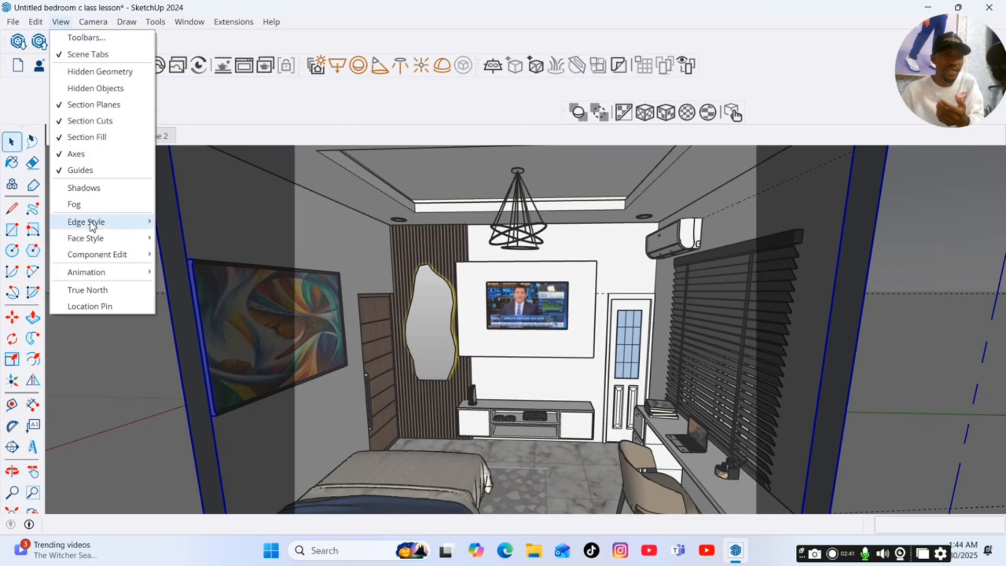
{"action": "mouse_move", "coordinate": [89, 272]}
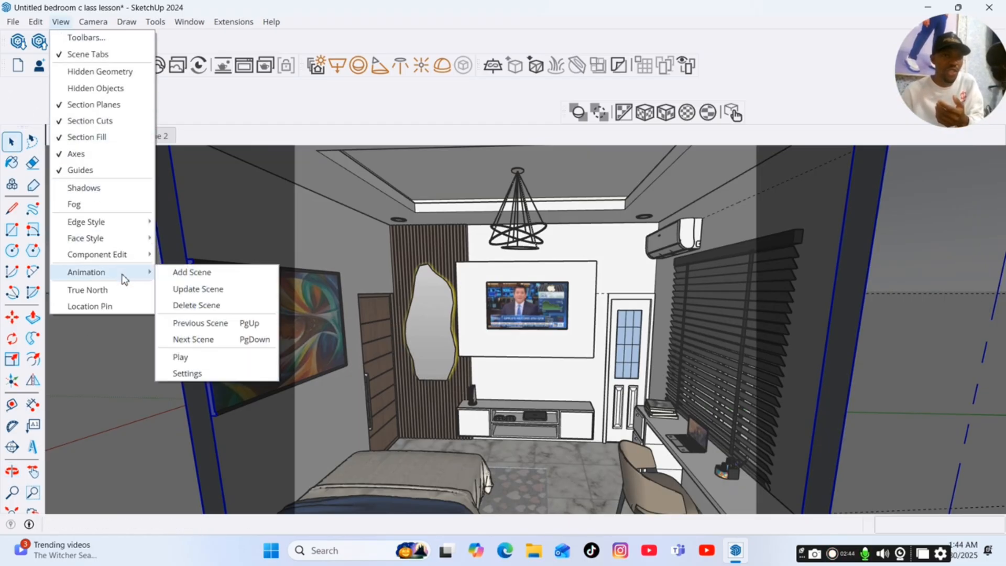
{"action": "left_click", "coordinate": [198, 274]}
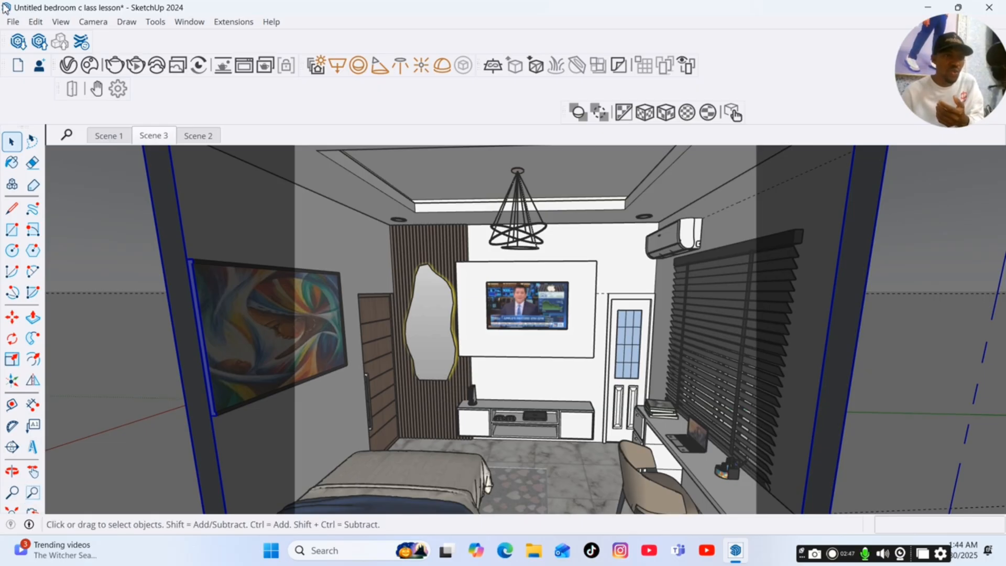
Walk closer to the TV wall and media console, and save that view as a new scene.
{"action": "left_click_drag", "start_coordinate": [29, 122], "coordinate": [21, 92]}
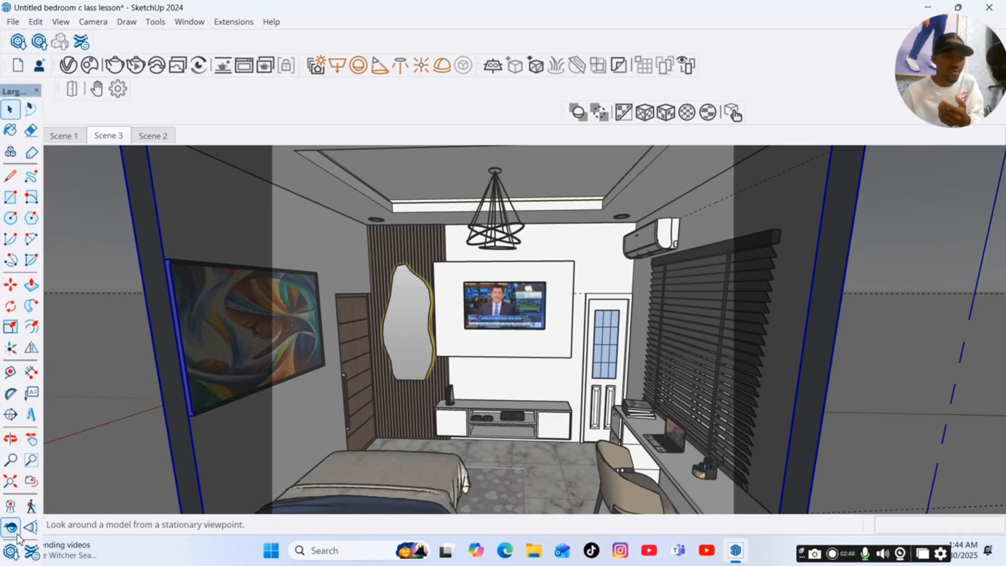
{"action": "left_click", "coordinate": [30, 507]}
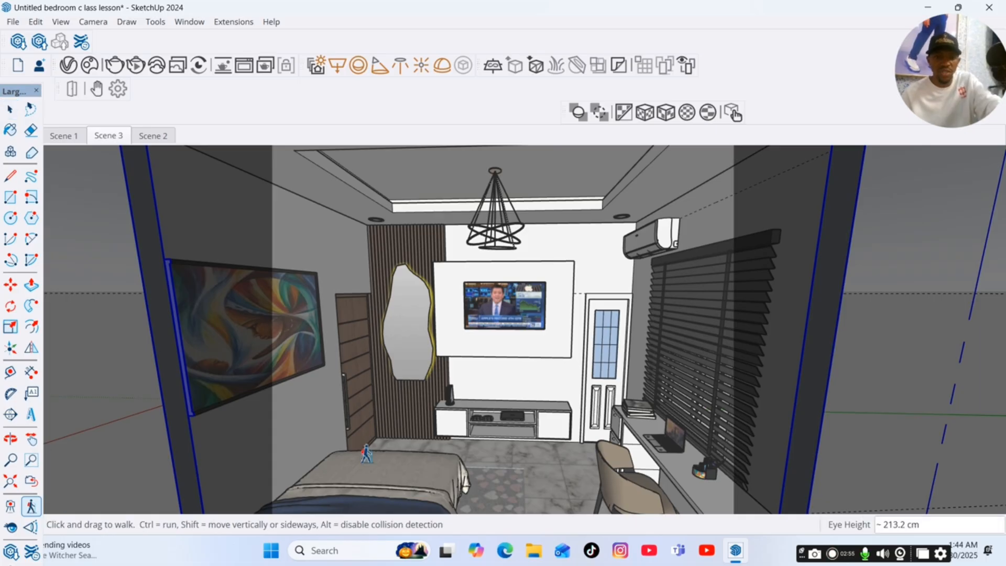
{"action": "mouse_move", "coordinate": [404, 473]}
{"action": "left_mouse_down"}
{"action": "mouse_move", "coordinate": [487, 449]}
{"action": "mouse_move", "coordinate": [406, 469]}
{"action": "mouse_move", "coordinate": [382, 449]}
{"action": "left_mouse_up"}
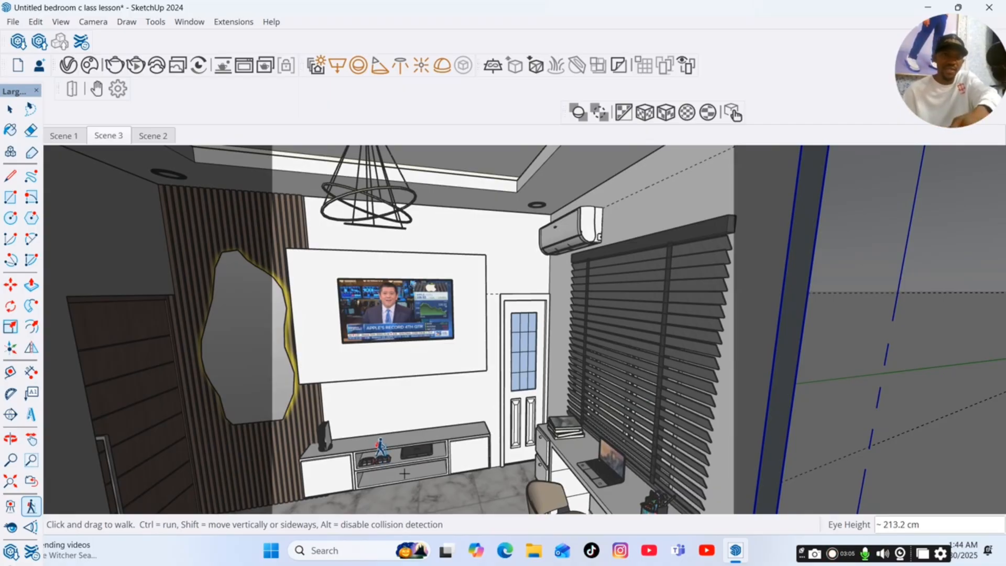
{"action": "left_click", "coordinate": [62, 23]}
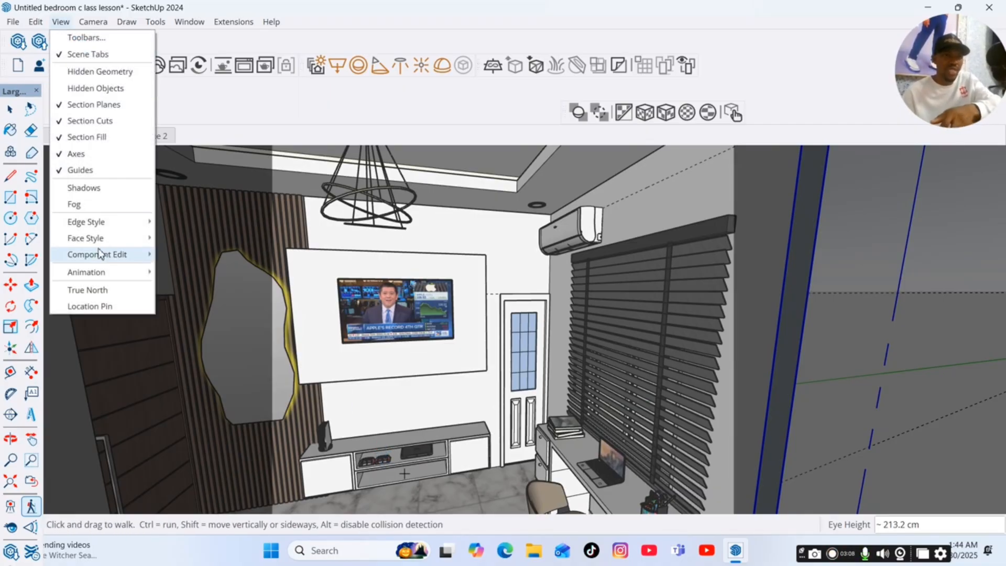
{"action": "mouse_move", "coordinate": [99, 272]}
{"action": "left_click", "coordinate": [180, 273]}
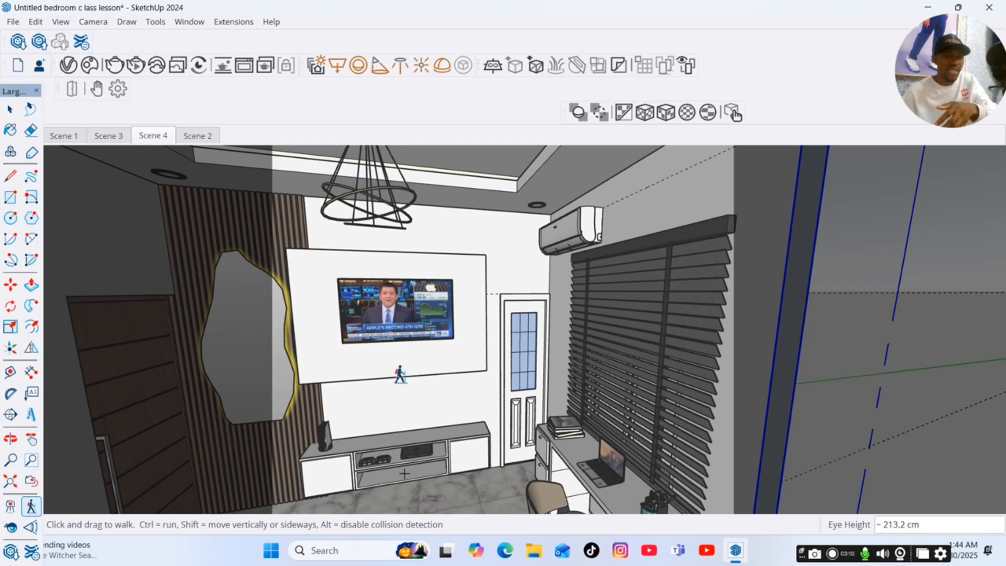
Walk to a view showing the wall painting, mirror and TV, and save it as a new scene.
{"action": "mouse_move", "coordinate": [370, 414]}
{"action": "left_mouse_down"}
{"action": "mouse_move", "coordinate": [281, 427]}
{"action": "mouse_move", "coordinate": [252, 441]}
{"action": "mouse_move", "coordinate": [292, 434]}
{"action": "mouse_move", "coordinate": [259, 444]}
{"action": "left_mouse_up"}
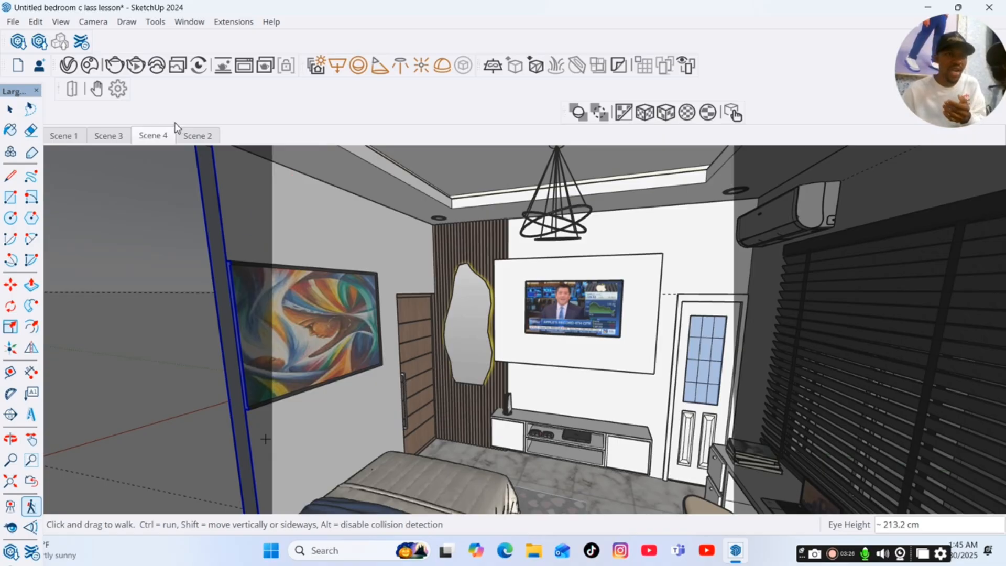
{"action": "left_click", "coordinate": [61, 22]}
{"action": "mouse_move", "coordinate": [103, 275]}
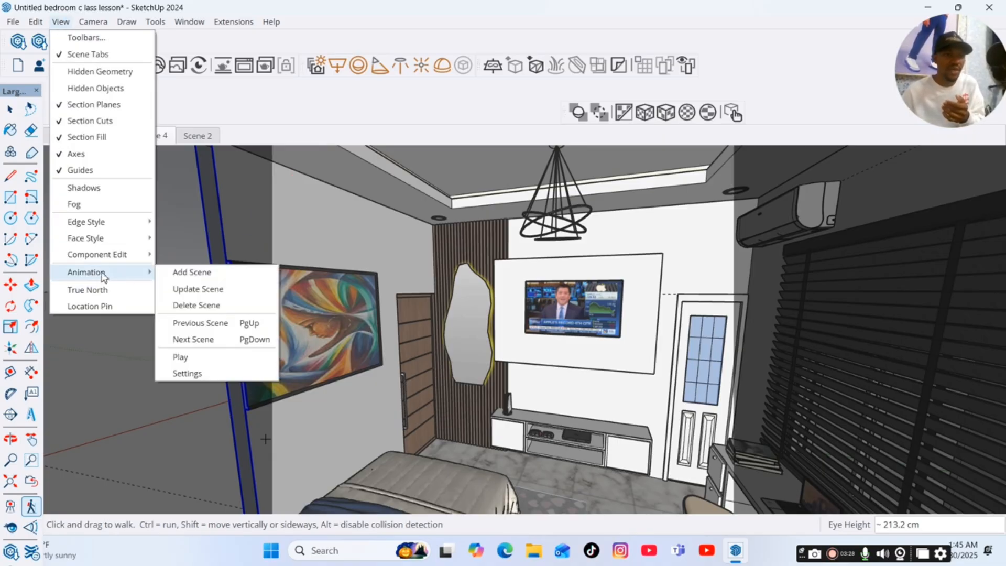
{"action": "left_click", "coordinate": [198, 277]}
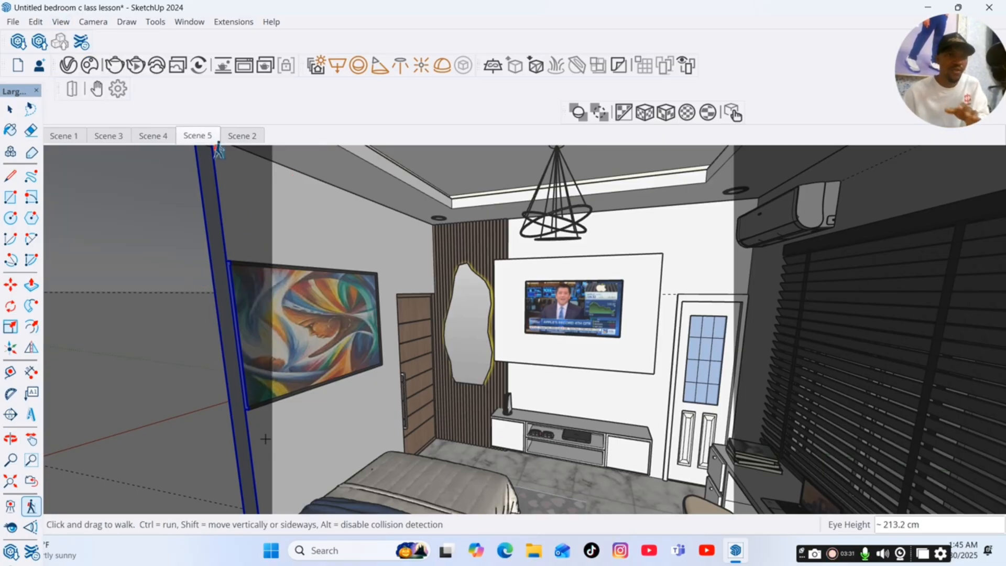
{"action": "left_click", "coordinate": [10, 110]}
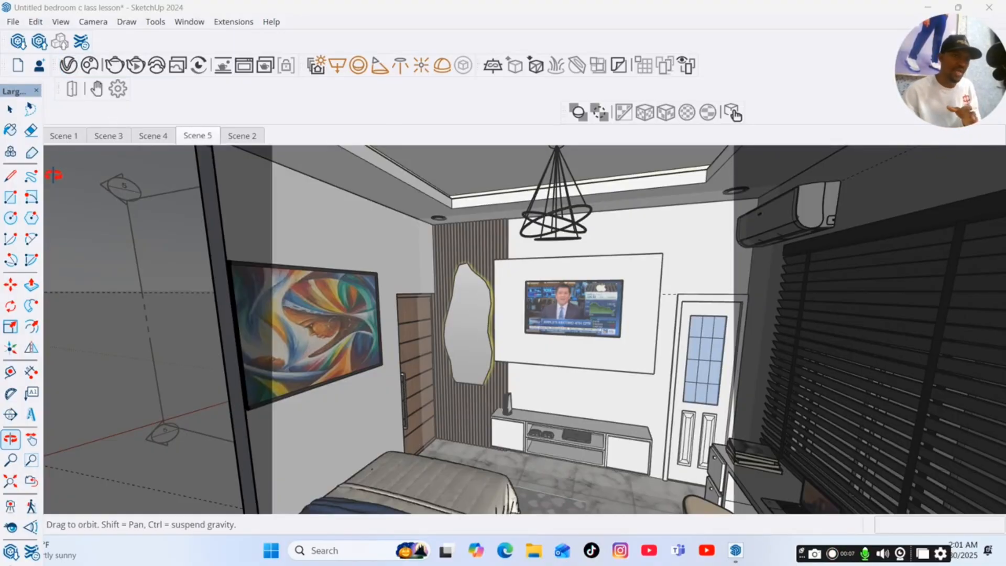
Switch to Scene 1 and open the V-Ray Asset Editor.
{"action": "left_click", "coordinate": [62, 138]}
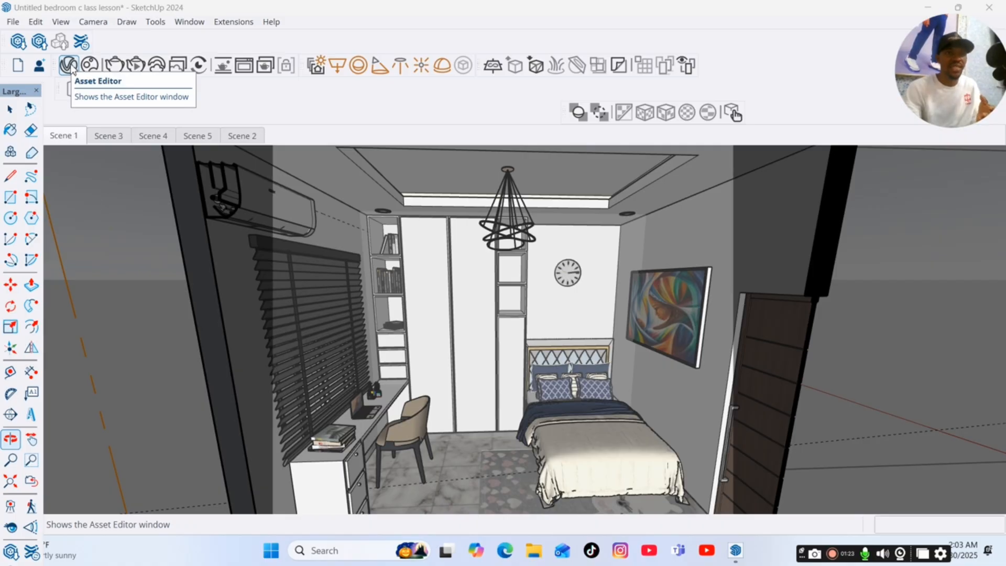
{"action": "left_click", "coordinate": [68, 66]}
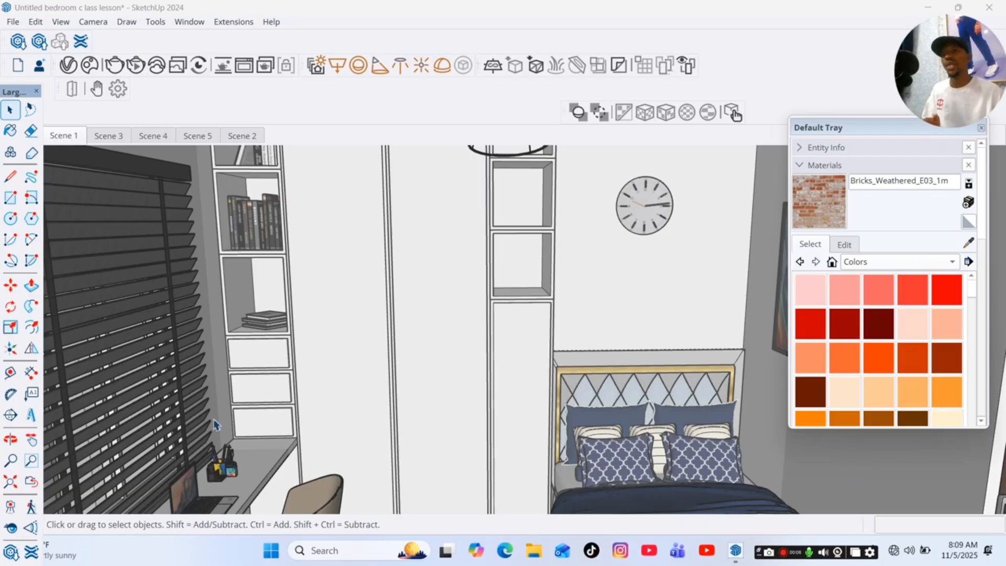
{"action": "left_click", "coordinate": [64, 22]}
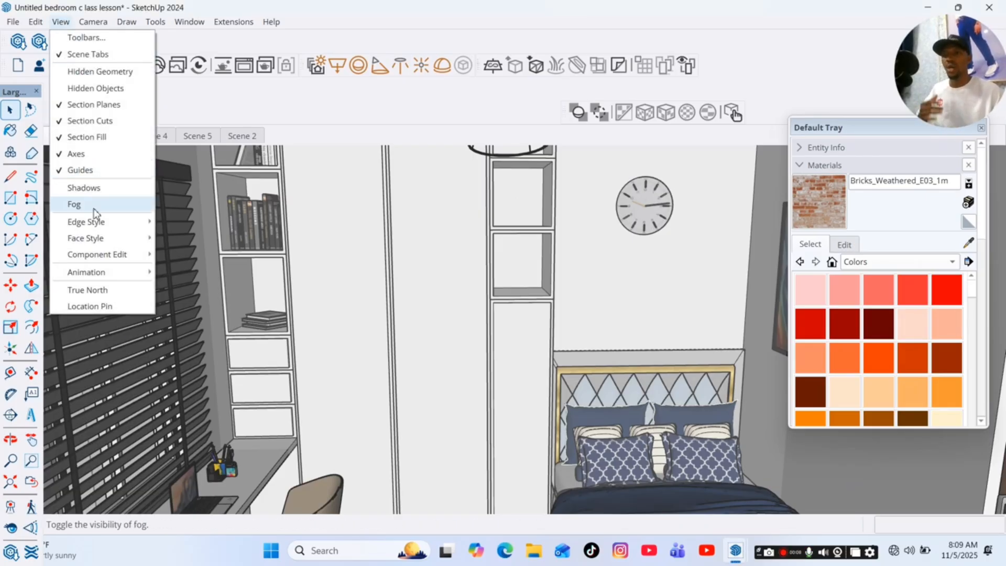
{"action": "mouse_move", "coordinate": [94, 275]}
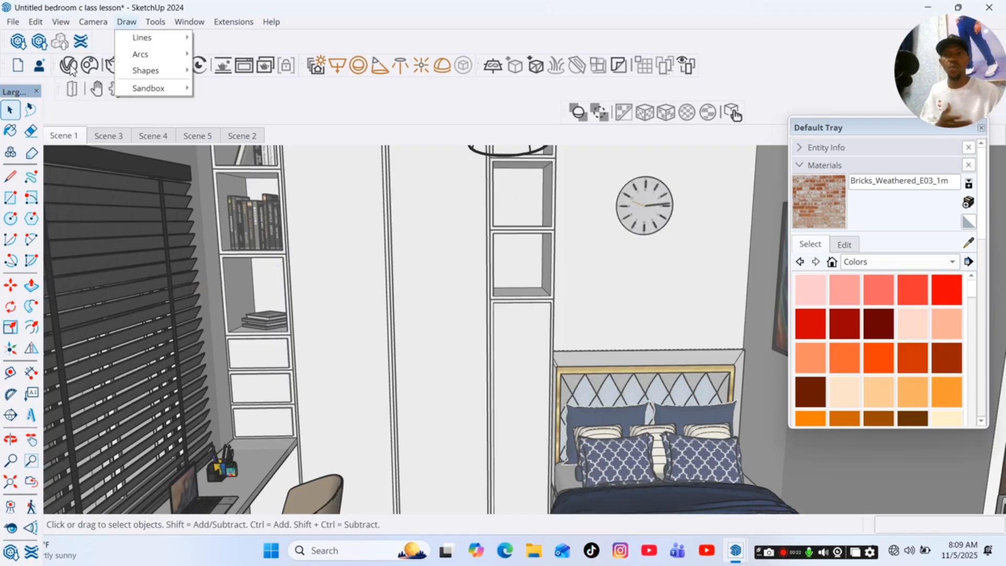
Open the V-Ray Asset Editor with both its material library and the material settings expanded.
{"action": "left_click", "coordinate": [70, 67]}
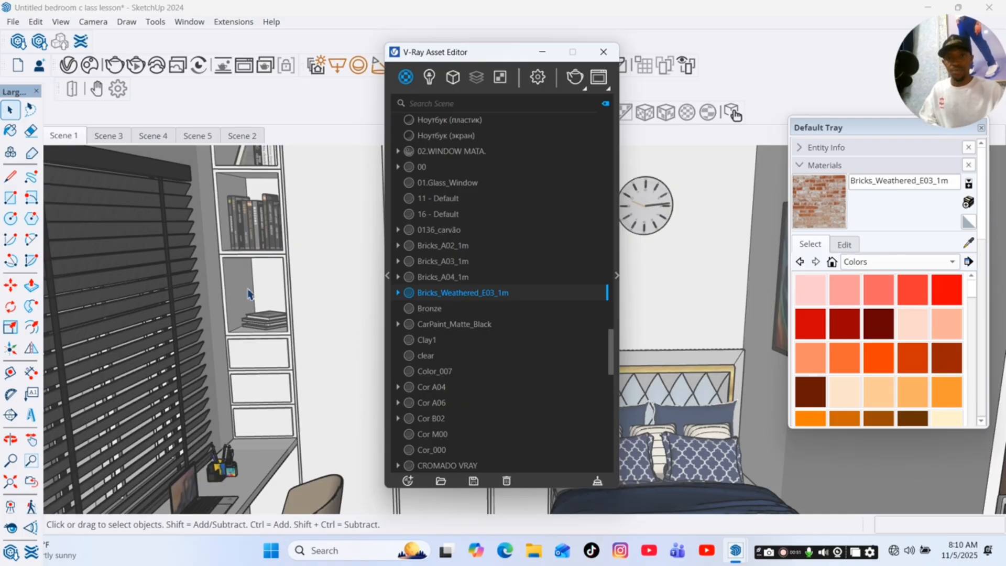
{"action": "left_click", "coordinate": [387, 276]}
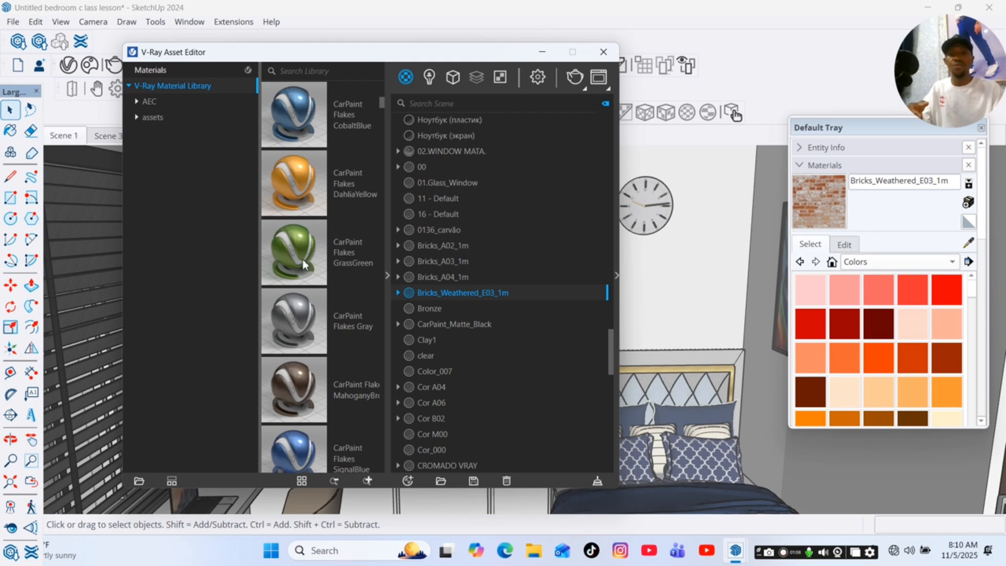
{"action": "left_click", "coordinate": [617, 276]}
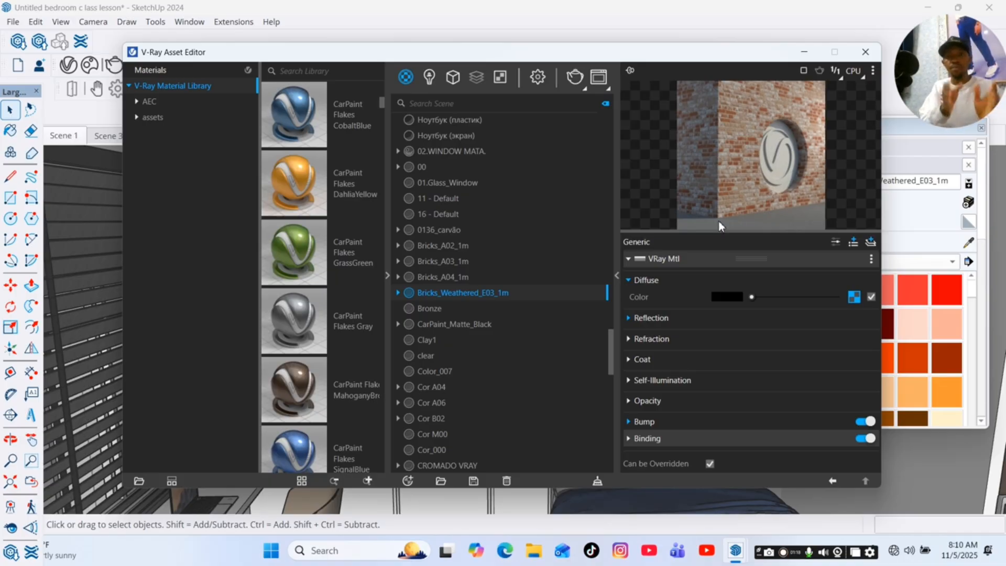
Add the CarPaint Flakes DahliaYellow material from the library to the scene and minimize the Asset Editor.
{"action": "right_click", "coordinate": [305, 185]}
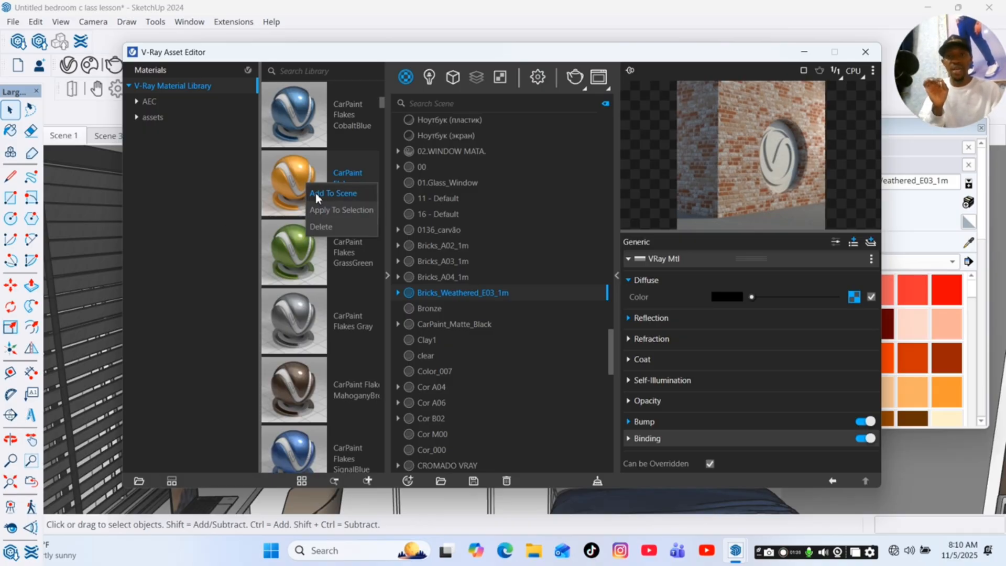
{"action": "left_click", "coordinate": [315, 193]}
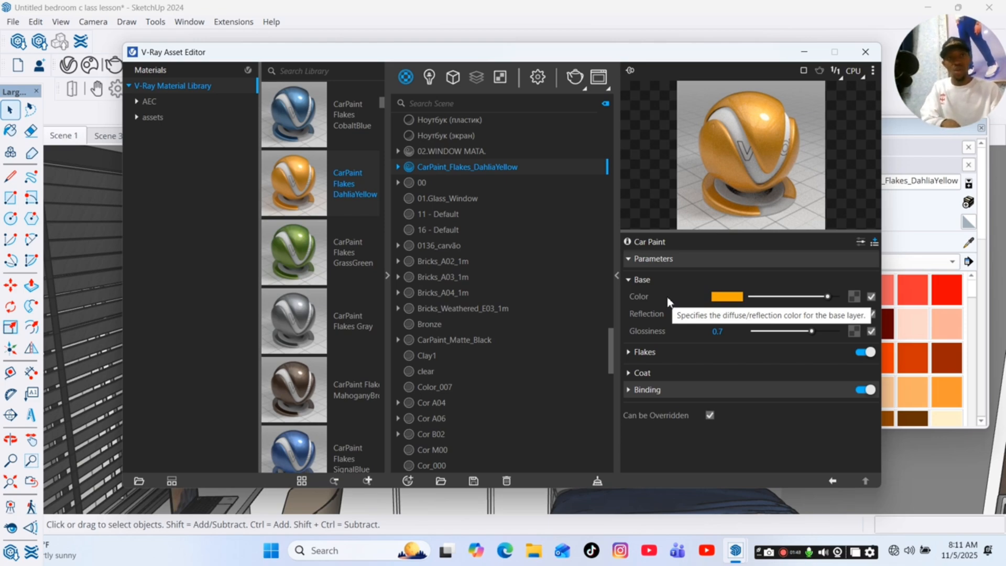
{"action": "left_click", "coordinate": [804, 52]}
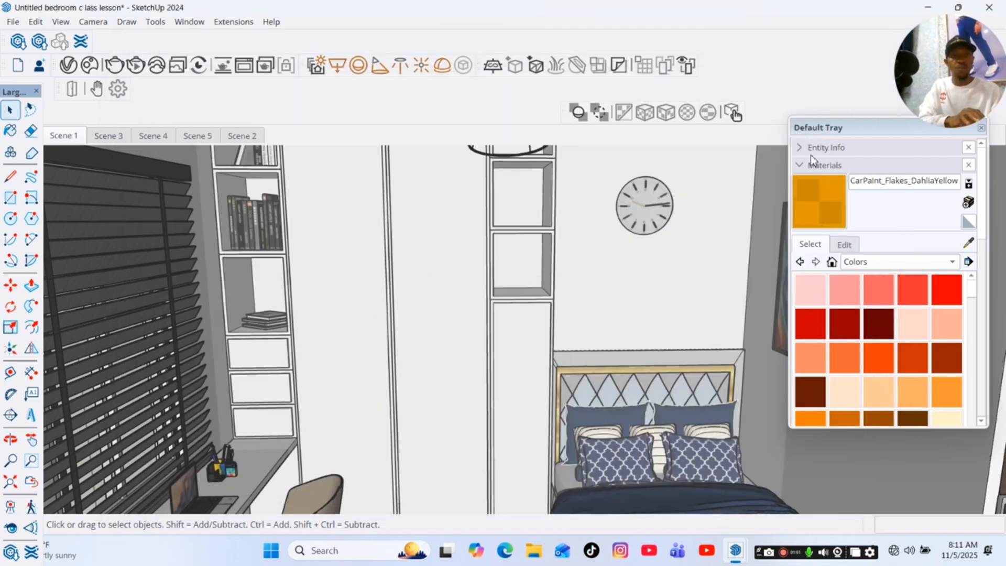
Pick CarPaint_Flakes_DahliaYellow as the current paint material and bring back the V-Ray Asset Editor.
{"action": "left_click", "coordinate": [823, 204]}
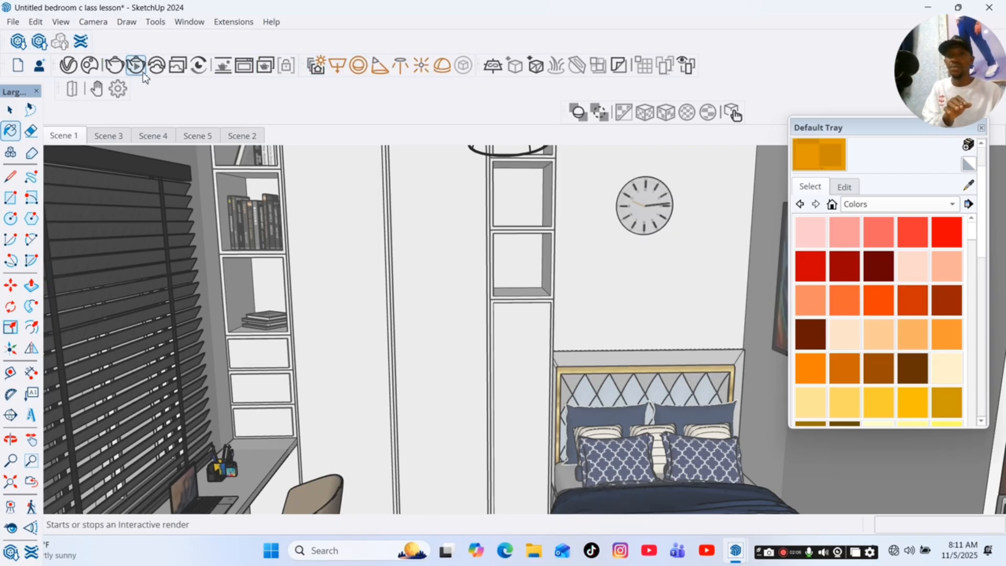
{"action": "left_click", "coordinate": [68, 65]}
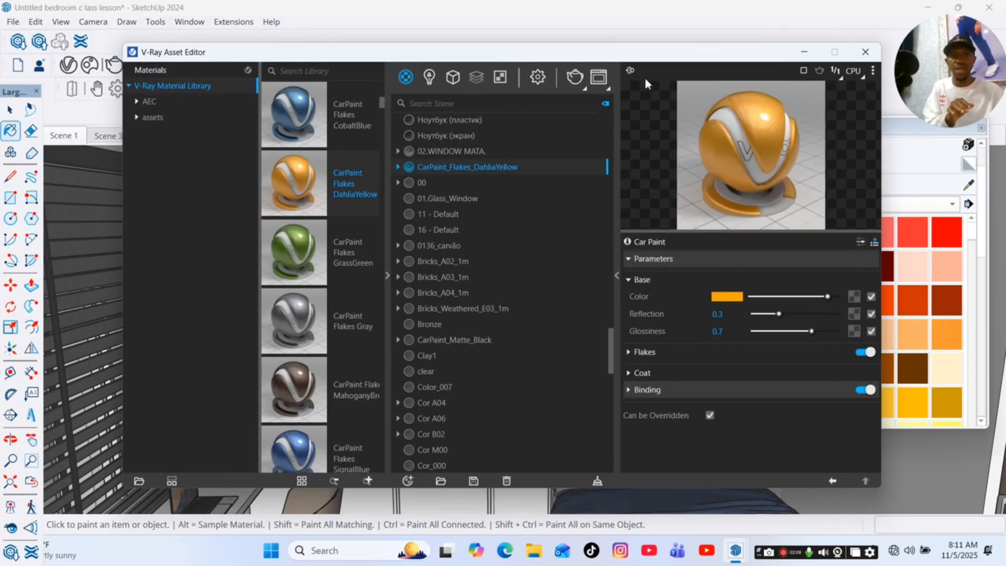
Collapse the V-Ray material settings and library, display the render settings, and return to the Select tool.
{"action": "left_click", "coordinate": [615, 276]}
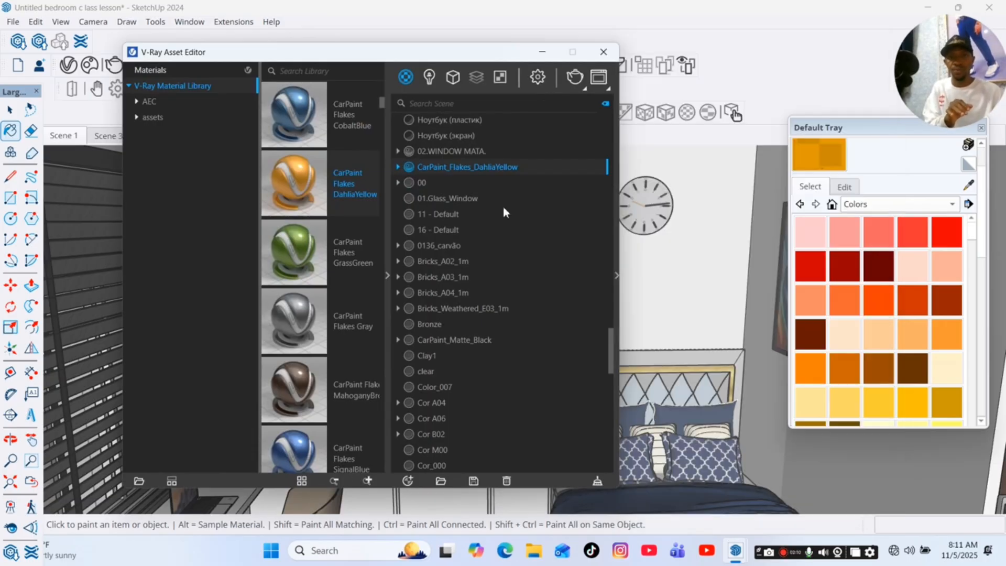
{"action": "left_click", "coordinate": [388, 276]}
{"action": "left_click", "coordinate": [538, 79]}
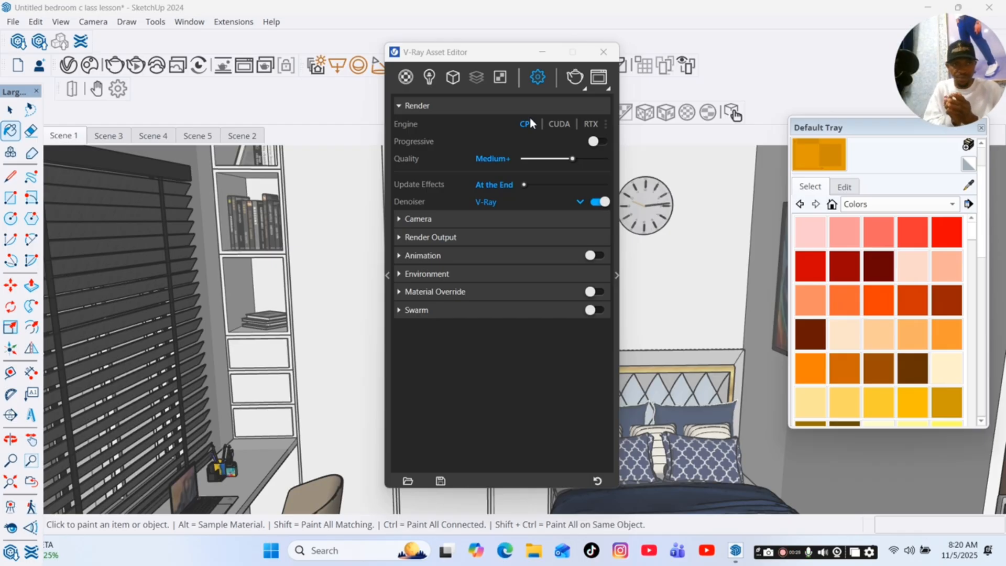
{"action": "key", "text": "space"}
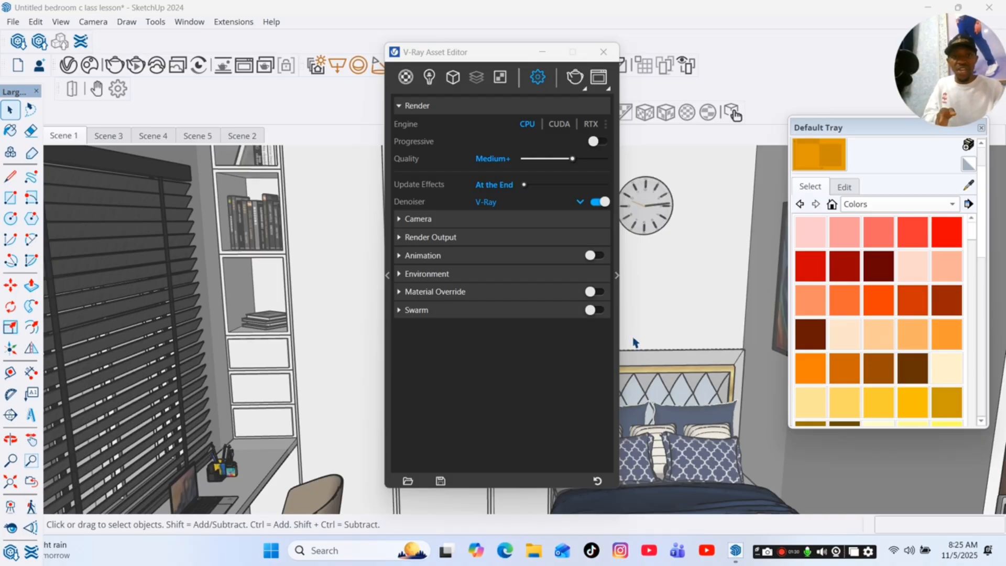
Try the CUDA and RTX render engines and view the GPU devices available for RTX.
{"action": "left_click", "coordinate": [560, 124]}
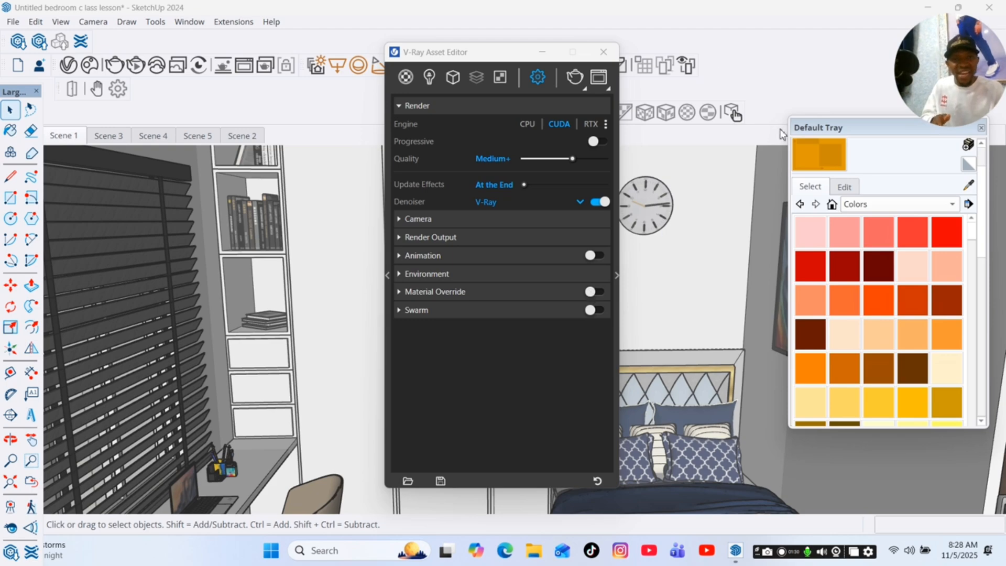
{"action": "left_click", "coordinate": [591, 124]}
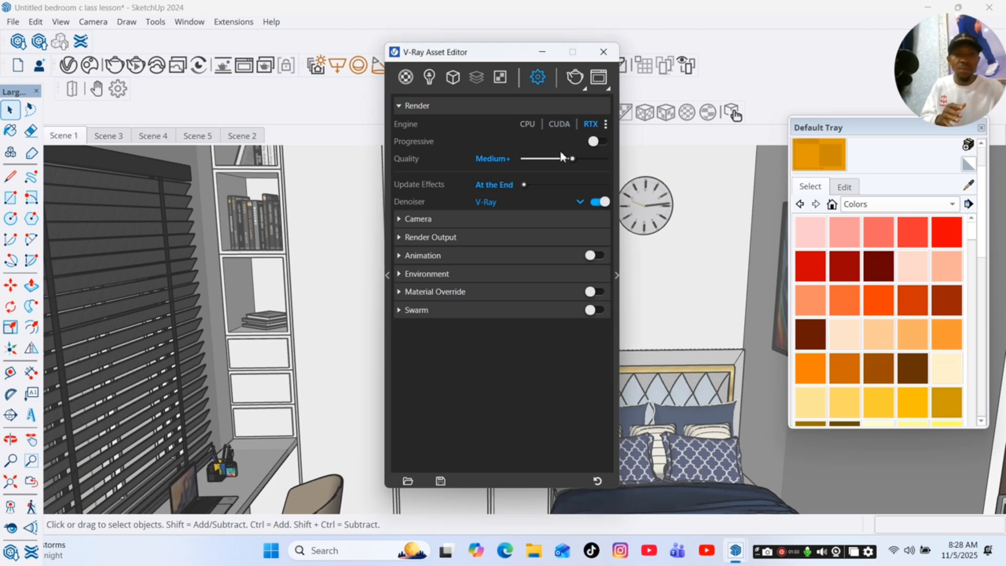
{"action": "left_click", "coordinate": [606, 125]}
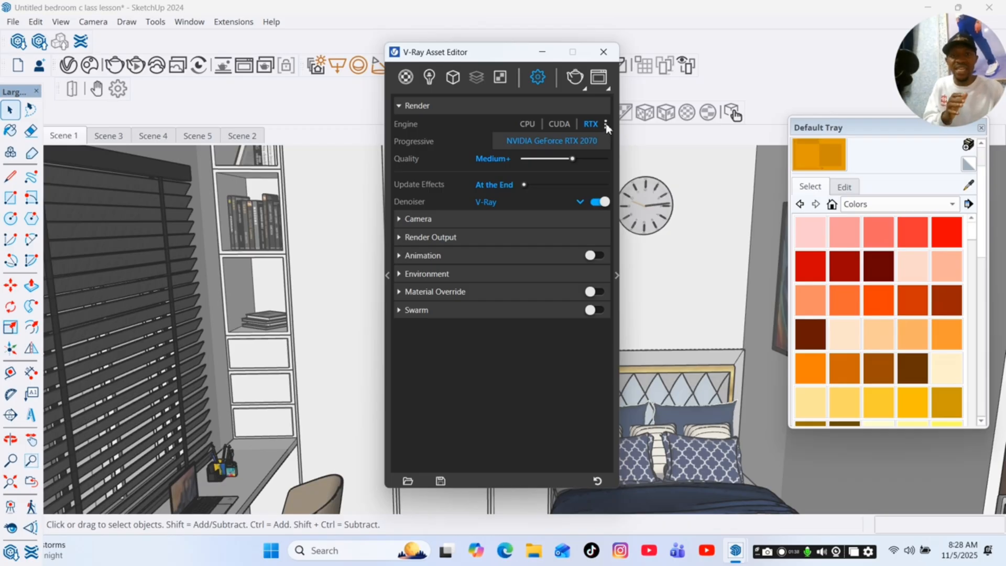
{"action": "left_click", "coordinate": [547, 145]}
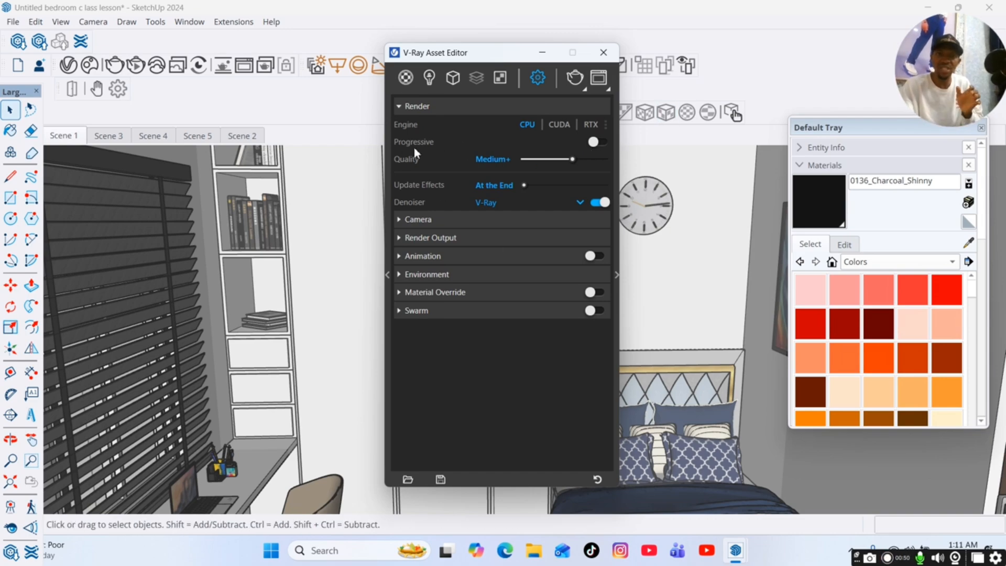
Enable Progressive rendering and run a test V-Ray render of Scene 1, stopping it early and closing the frame buffer.
{"action": "mouse_move", "coordinate": [415, 148]}
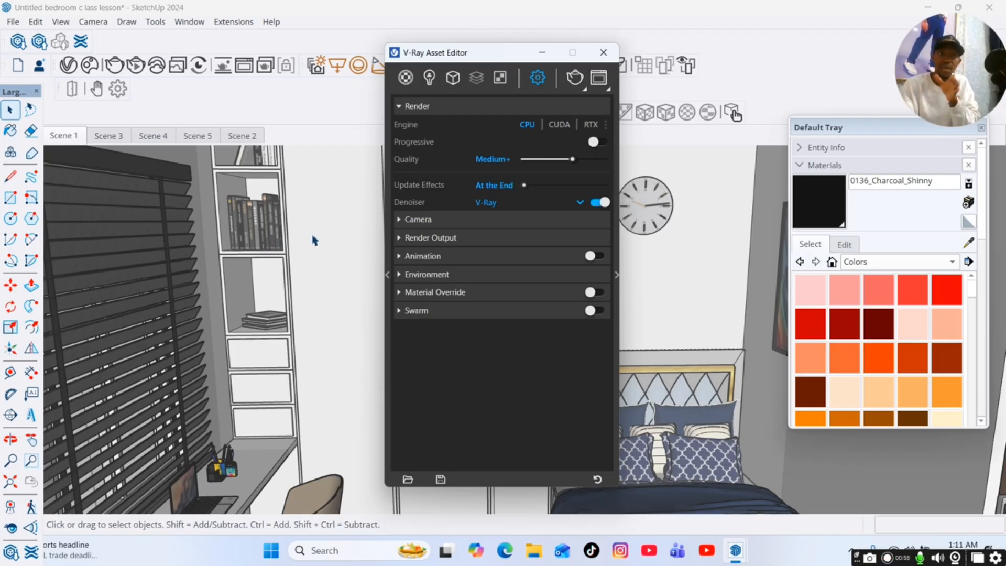
{"action": "left_click", "coordinate": [597, 142]}
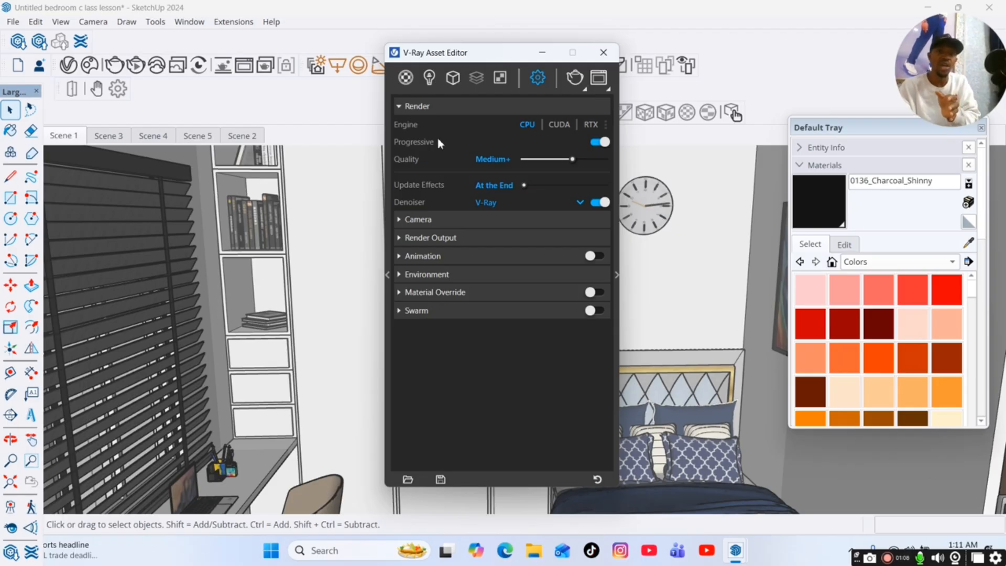
{"action": "left_click", "coordinate": [584, 90]}
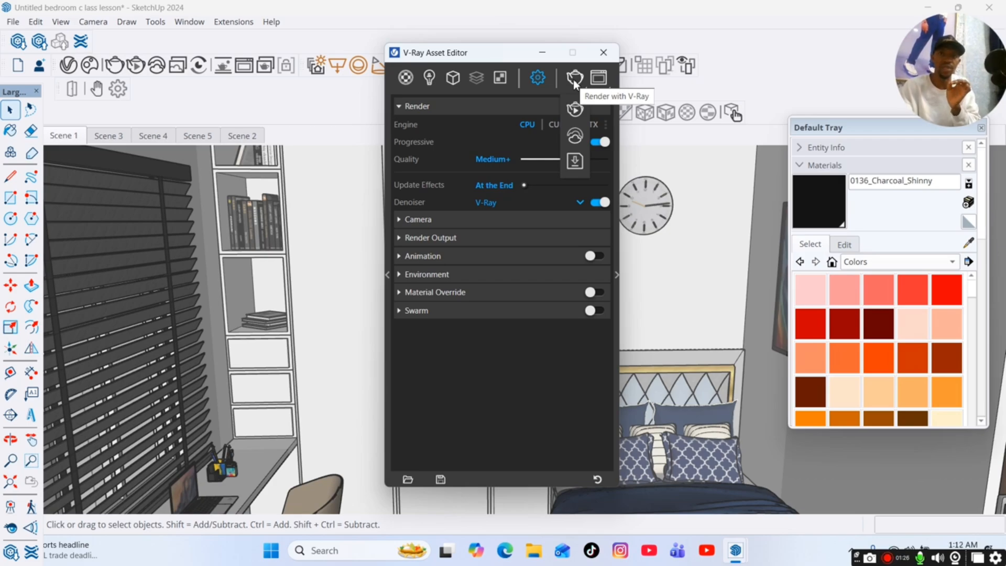
{"action": "left_click", "coordinate": [575, 83]}
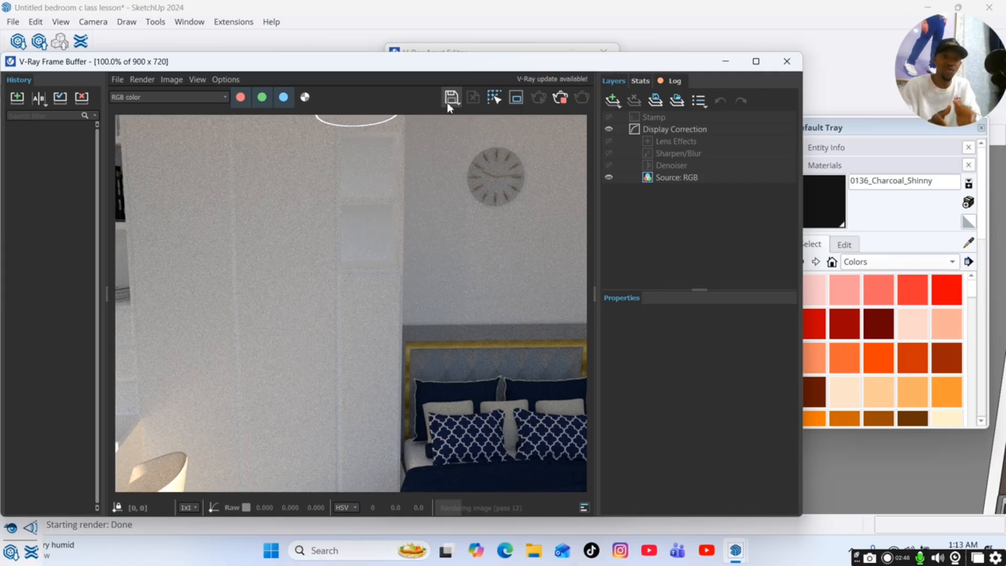
{"action": "left_click", "coordinate": [561, 98]}
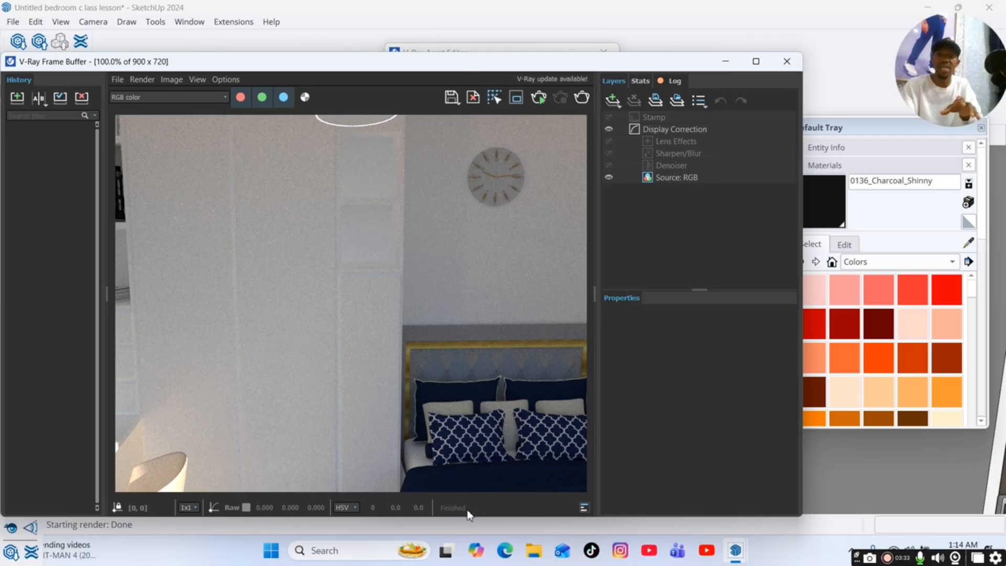
{"action": "left_click", "coordinate": [787, 61]}
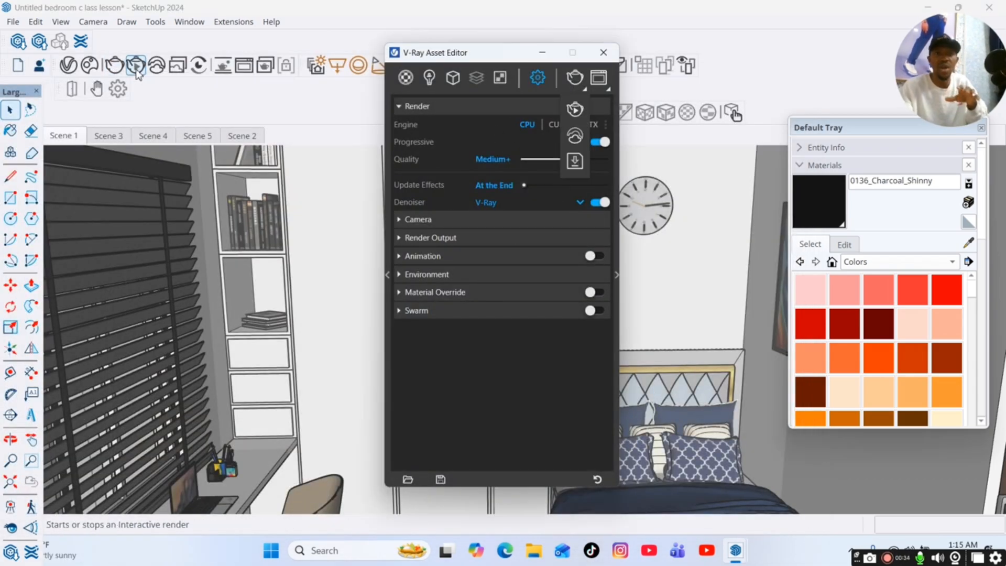
Start an interactive V-Ray render and zoom the model view out so the render follows the camera change.
{"action": "left_click", "coordinate": [585, 91]}
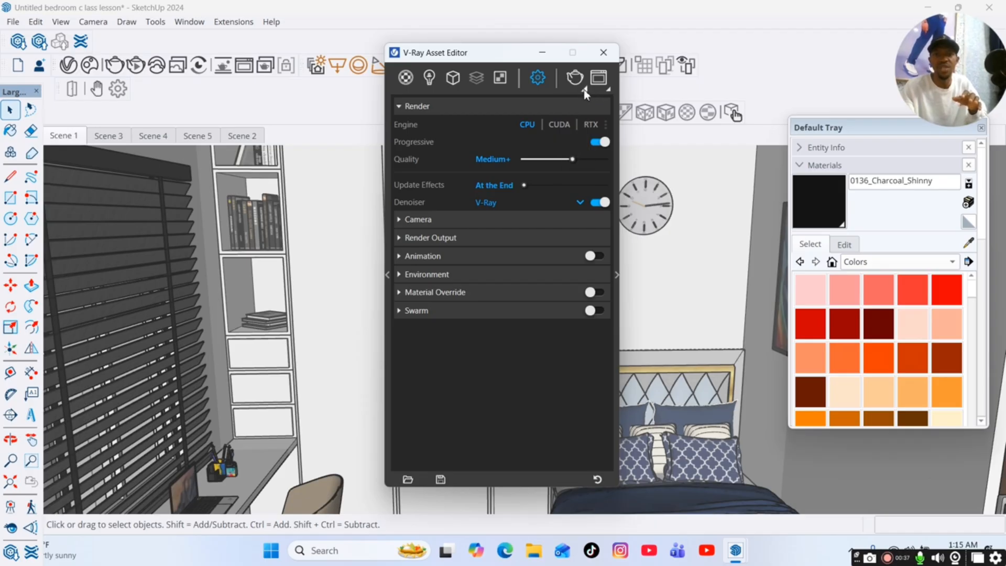
{"action": "left_click", "coordinate": [585, 92]}
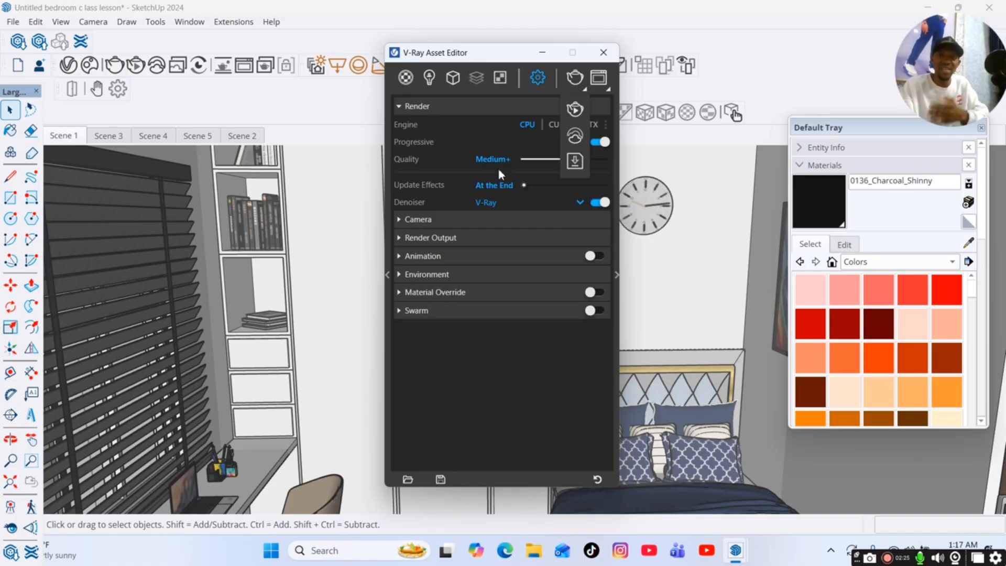
{"action": "left_click", "coordinate": [575, 110]}
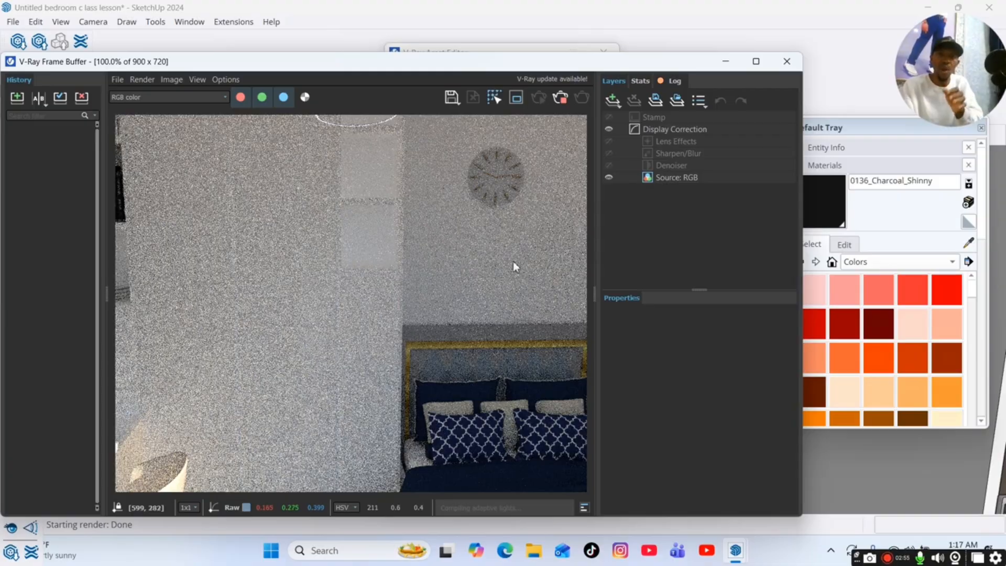
{"action": "scroll", "coordinate": [861, 471], "scroll_direction": "down", "scroll_amount": 1}
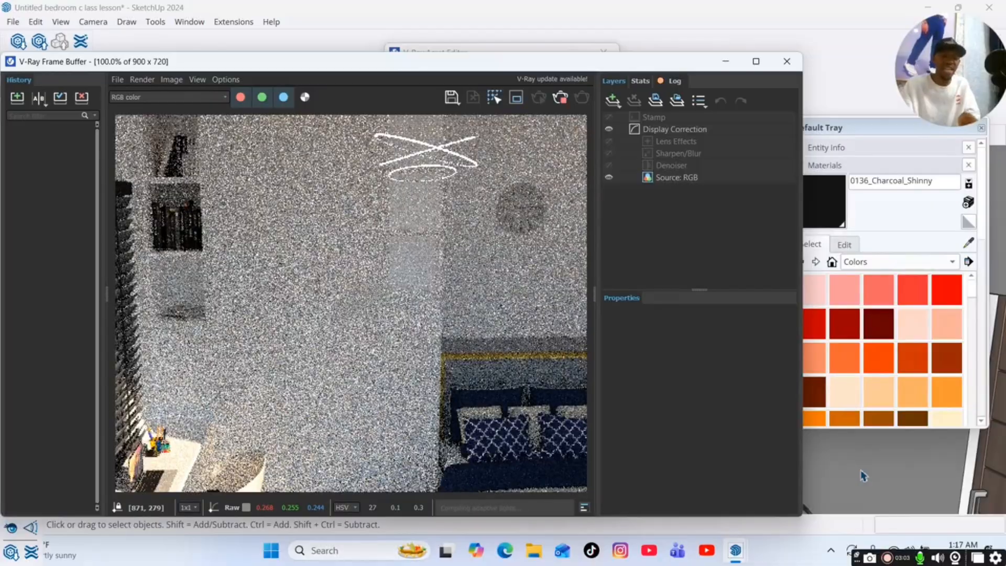
{"action": "scroll", "coordinate": [863, 476], "scroll_direction": "down", "scroll_amount": 1}
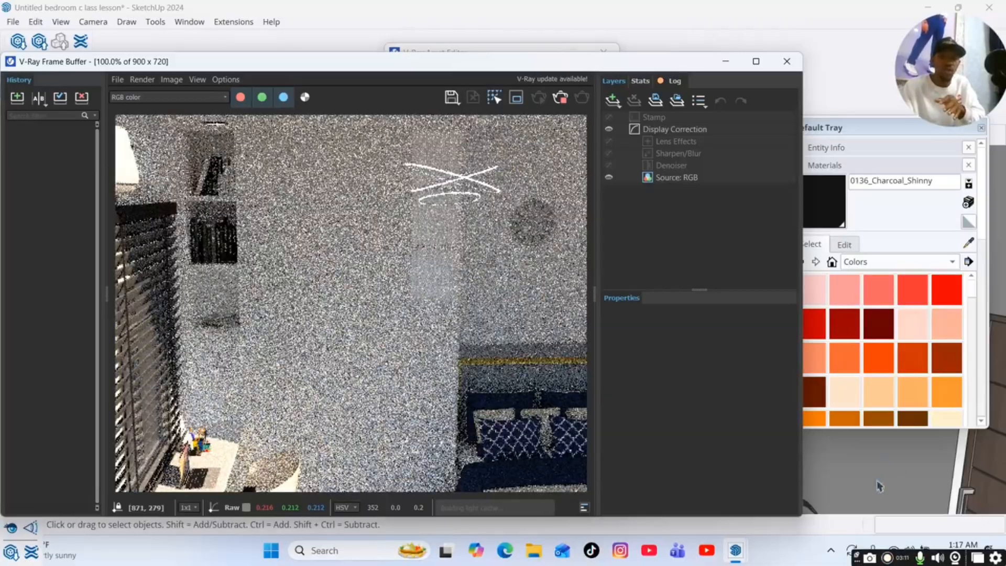
{"action": "scroll", "coordinate": [891, 473], "scroll_direction": "up", "scroll_amount": 1}
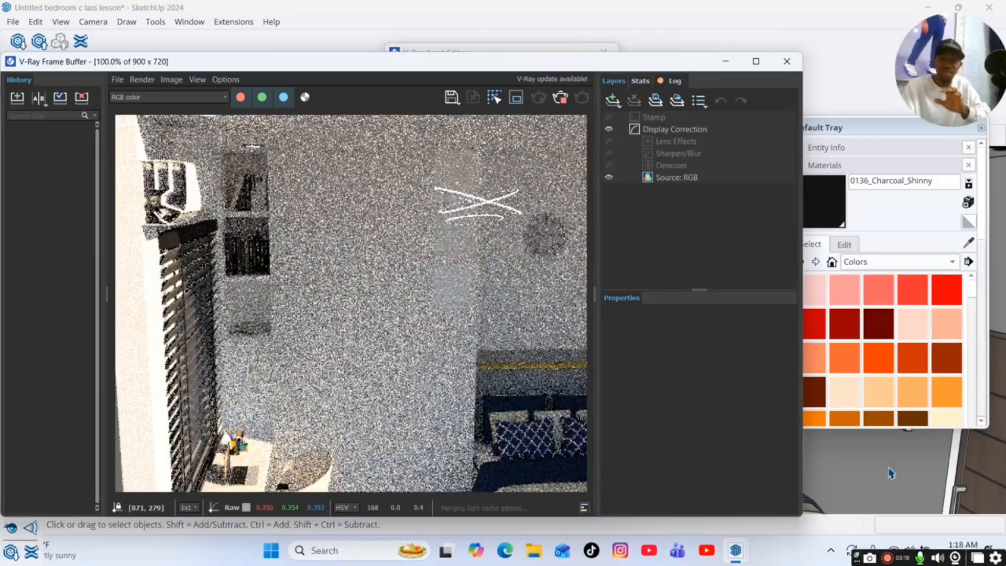
{"action": "scroll", "coordinate": [891, 473], "scroll_direction": "down", "scroll_amount": 2}
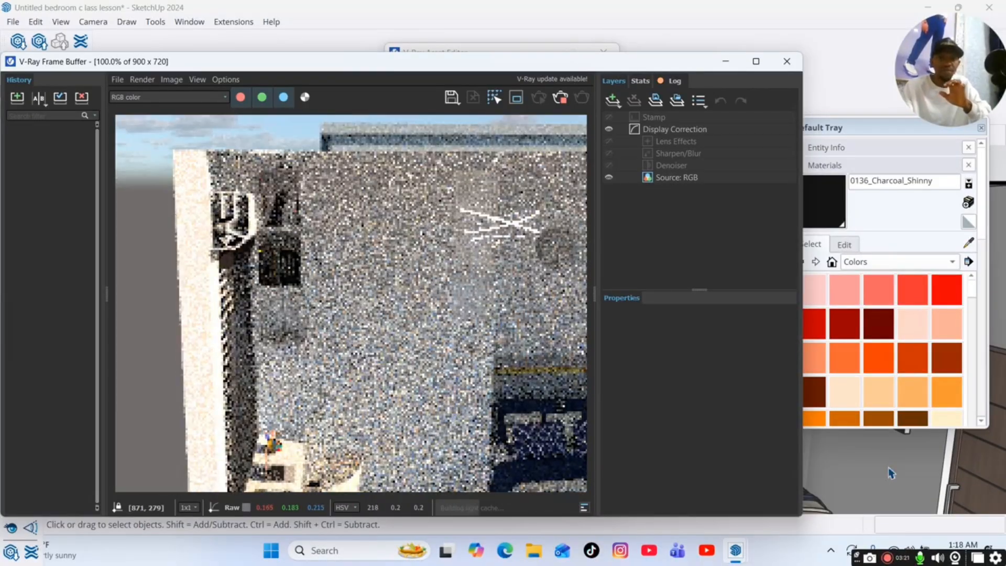
{"action": "scroll", "coordinate": [890, 473], "scroll_direction": "down", "scroll_amount": 1}
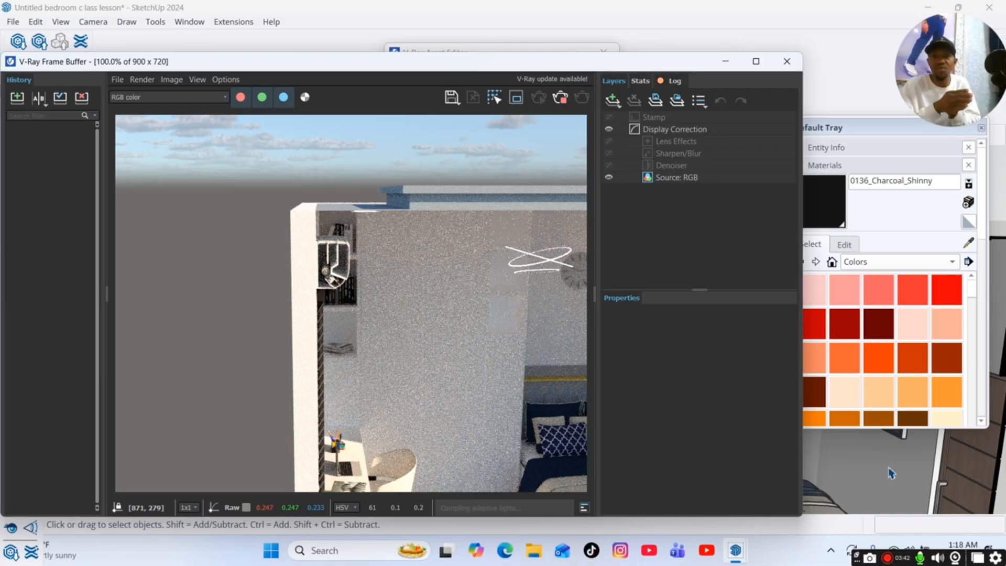
Stop the interactive render, minimize the V-Ray Frame Buffer, and restore the Scene 1 view.
{"action": "left_click", "coordinate": [561, 98]}
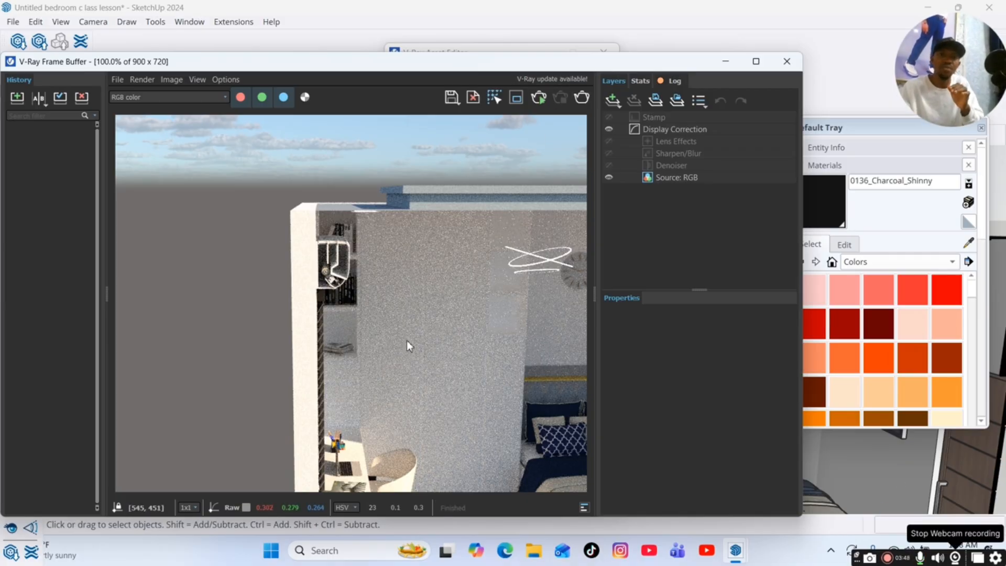
{"action": "left_click", "coordinate": [727, 63]}
{"action": "left_click", "coordinate": [63, 135]}
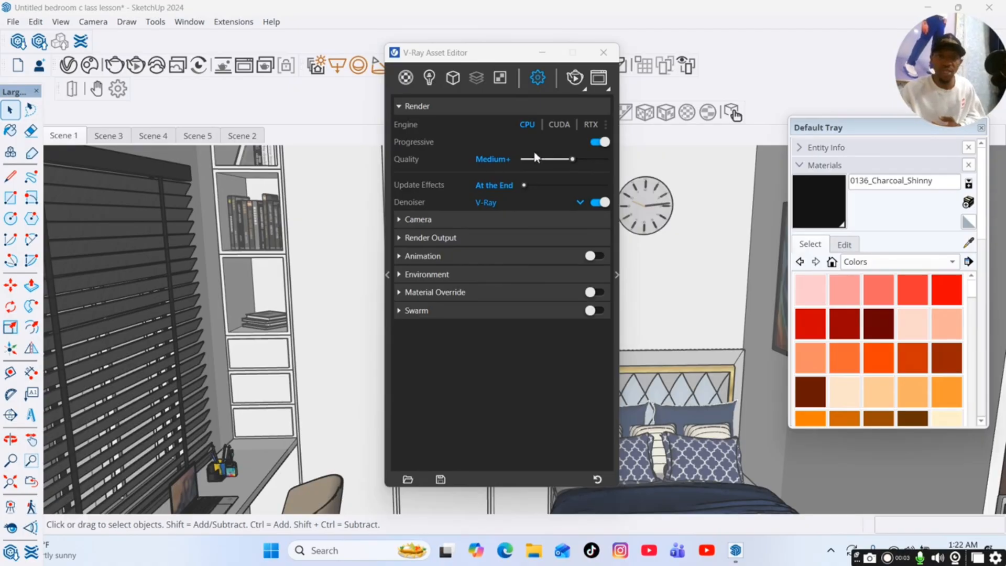
Try render quality presets from Low up to High+ and set the render quality to High.
{"action": "left_click_drag", "start_coordinate": [573, 159], "coordinate": [513, 155]}
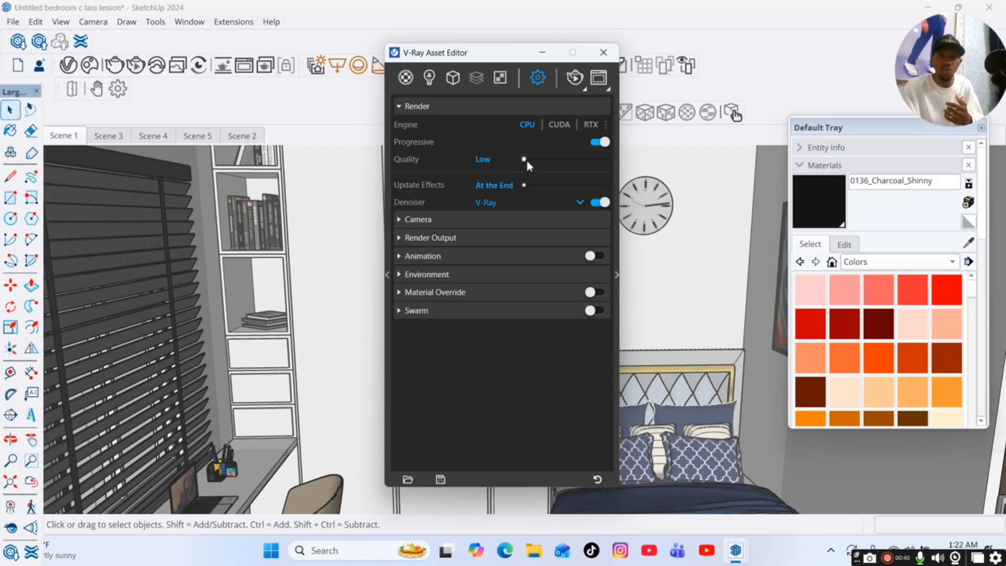
{"action": "left_click_drag", "start_coordinate": [527, 163], "coordinate": [551, 162]}
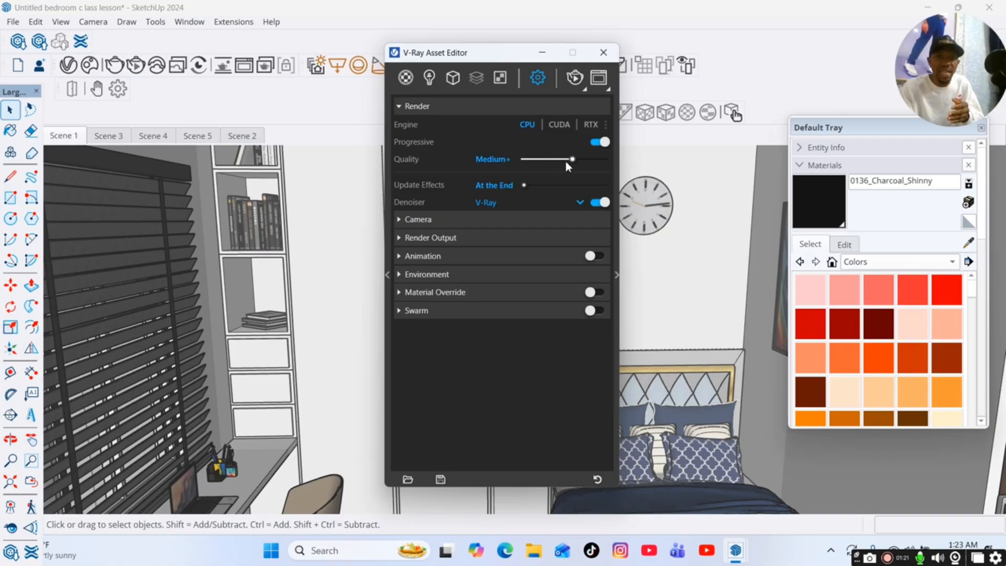
{"action": "left_click_drag", "start_coordinate": [566, 163], "coordinate": [580, 165]}
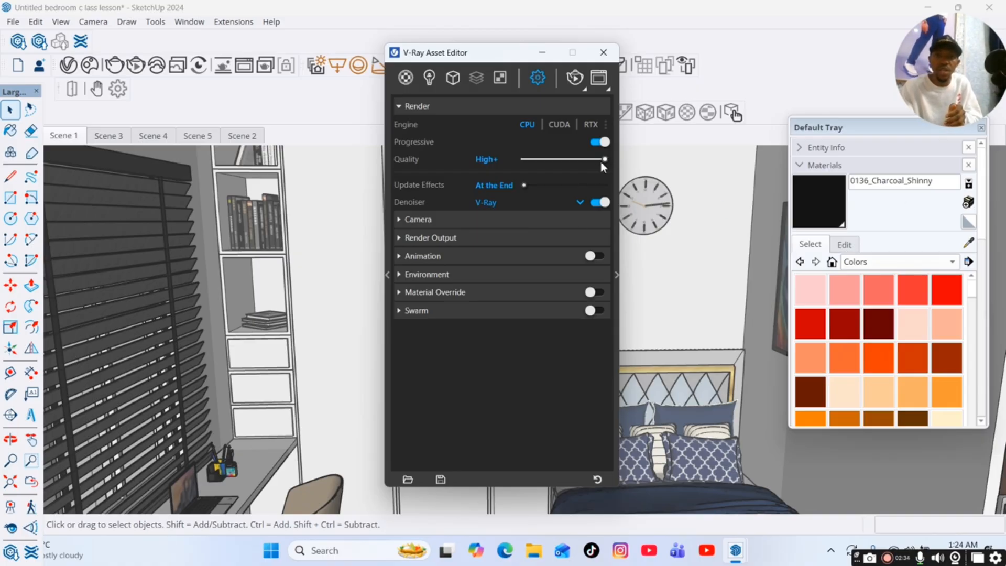
{"action": "mouse_move", "coordinate": [596, 164]}
{"action": "left_mouse_down"}
{"action": "mouse_move", "coordinate": [570, 158]}
{"action": "mouse_move", "coordinate": [585, 168]}
{"action": "left_mouse_up"}
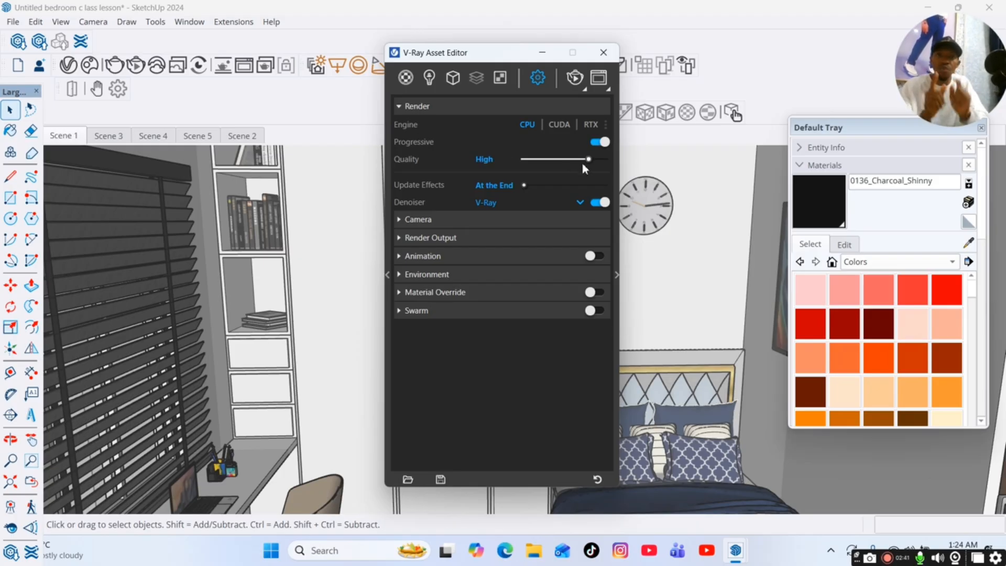
Switch the V-Ray denoiser off and back on, and expand the camera render settings.
{"action": "left_click", "coordinate": [599, 203]}
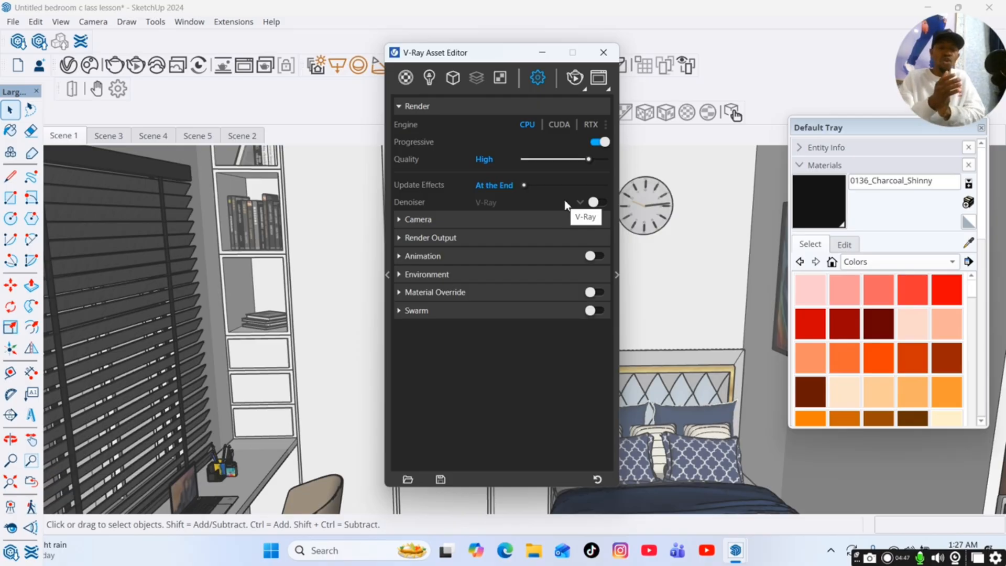
{"action": "left_click", "coordinate": [594, 203]}
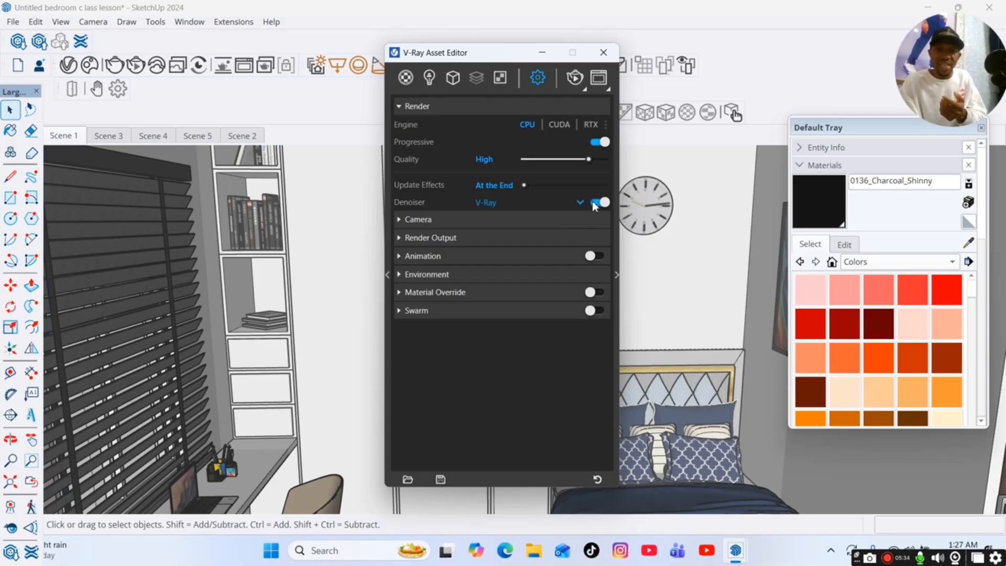
{"action": "left_click", "coordinate": [526, 221]}
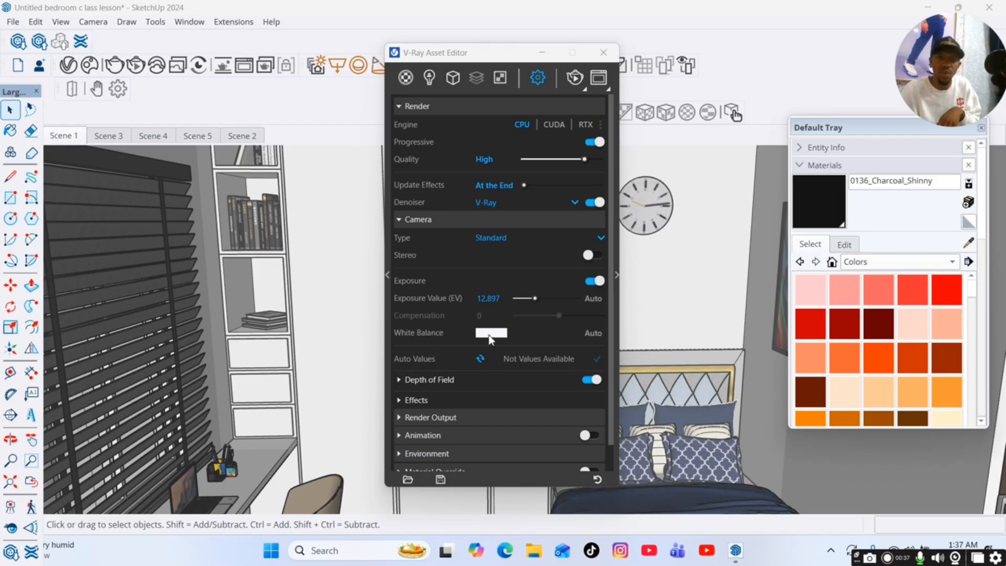
{"action": "mouse_move", "coordinate": [455, 342]}
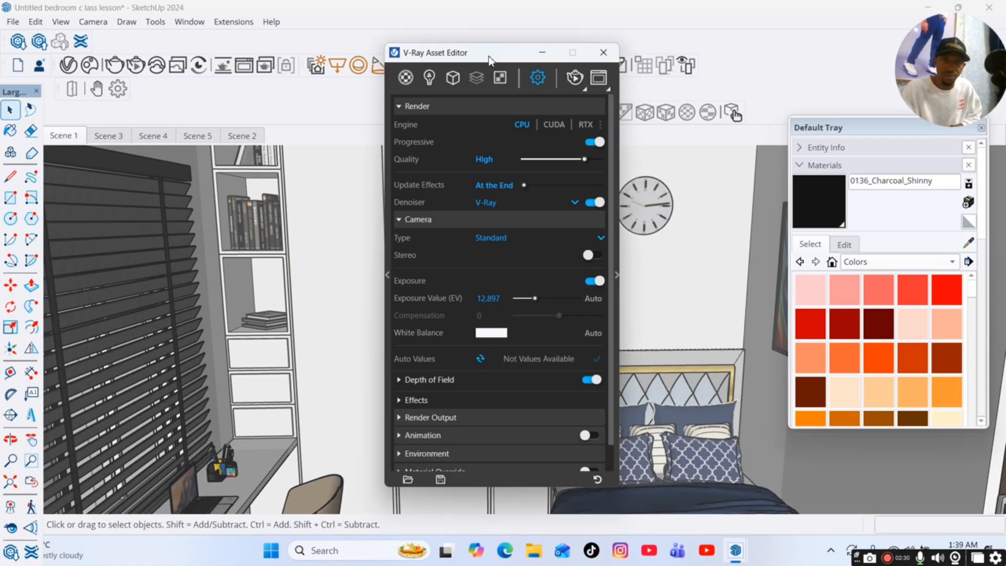
Start an interactive render and place the Asset Editor beside the rendered image in the frame buffer.
{"action": "left_click_drag", "start_coordinate": [494, 59], "coordinate": [720, 39]}
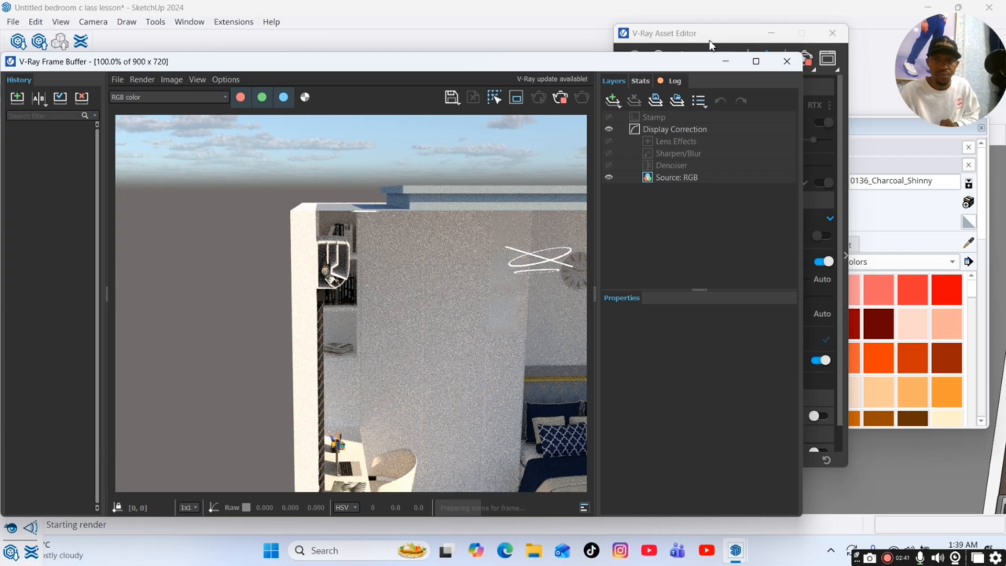
{"action": "left_click", "coordinate": [714, 40]}
{"action": "left_click_drag", "start_coordinate": [703, 37], "coordinate": [692, 79]}
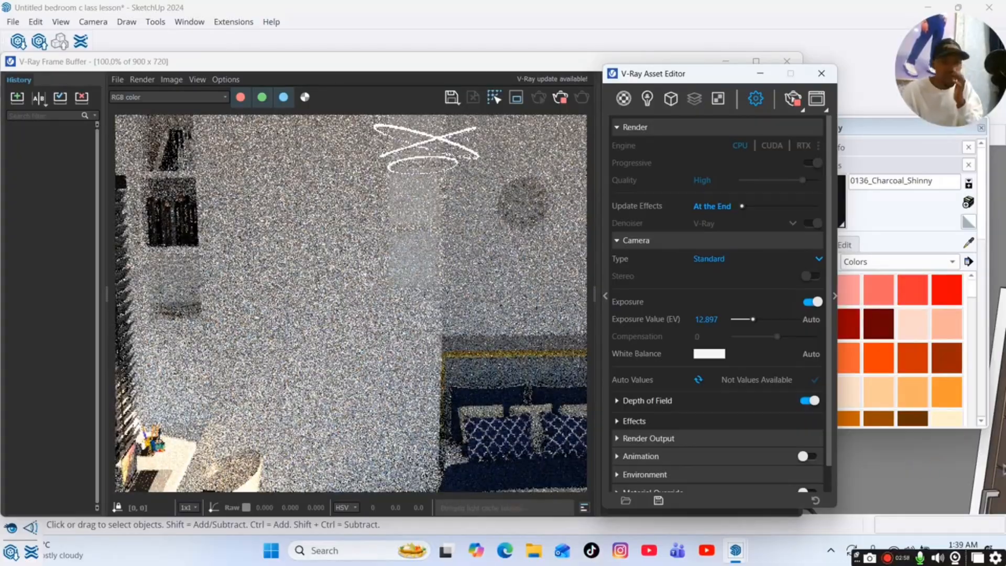
Open the camera's white balance colour picker, move it beside the render, and set the Kelvin temperature to 7000.
{"action": "mouse_move", "coordinate": [717, 357]}
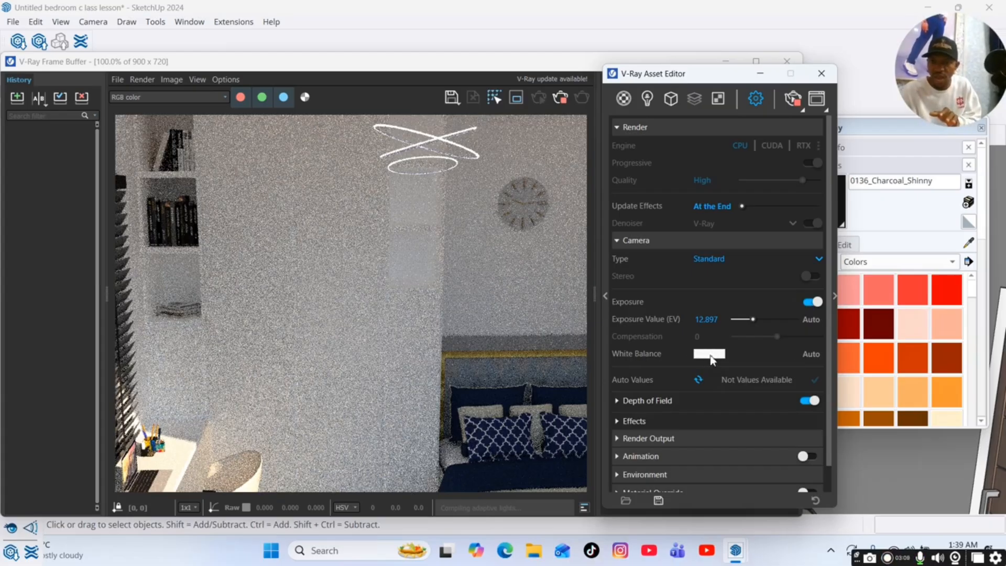
{"action": "left_click", "coordinate": [709, 356]}
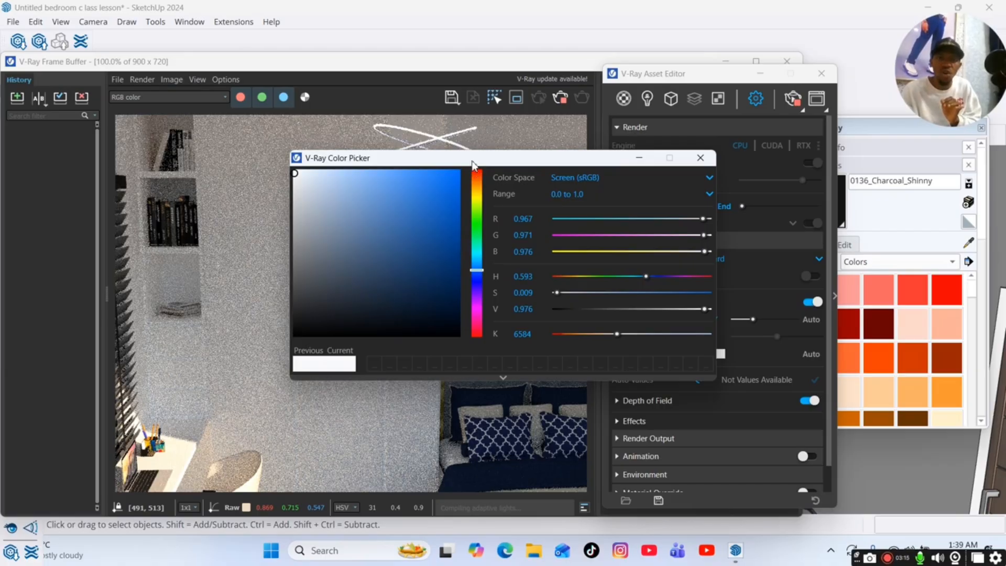
{"action": "left_click_drag", "start_coordinate": [466, 158], "coordinate": [682, 134]}
{"action": "left_click_drag", "start_coordinate": [602, 133], "coordinate": [660, 128]}
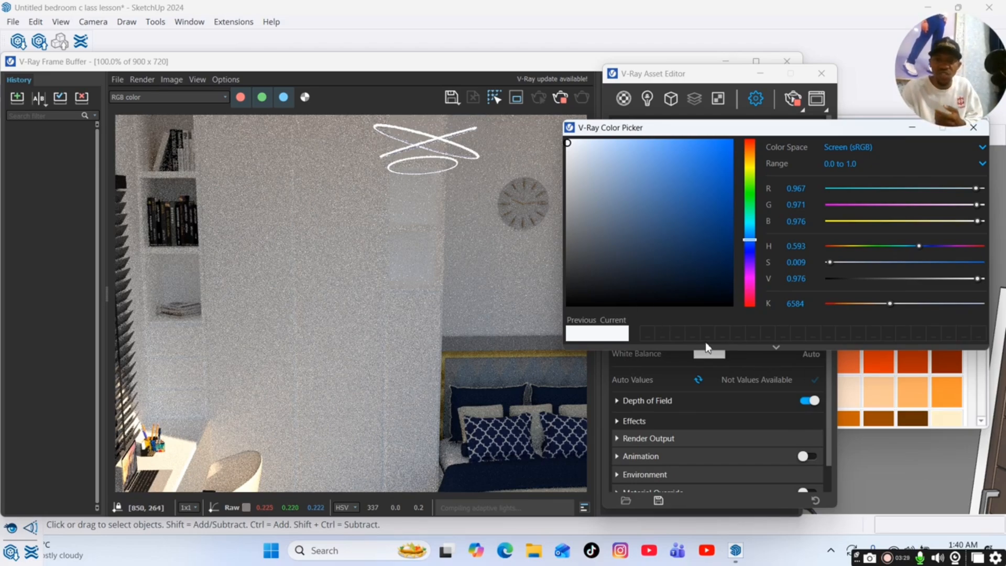
{"action": "double_click", "coordinate": [797, 303]}
{"action": "left_click_drag", "start_coordinate": [811, 304], "coordinate": [799, 305]}
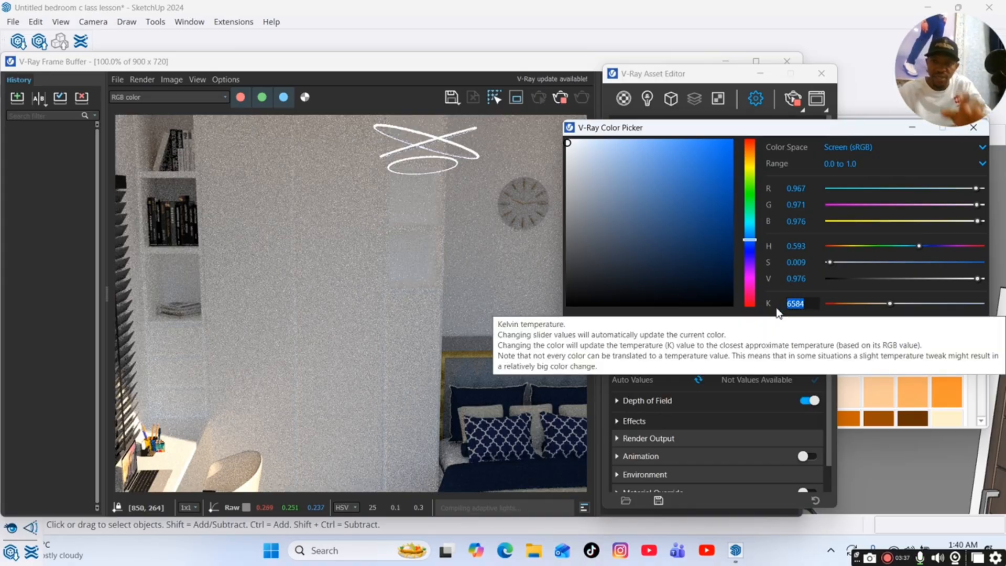
{"action": "type", "text": "7000"}
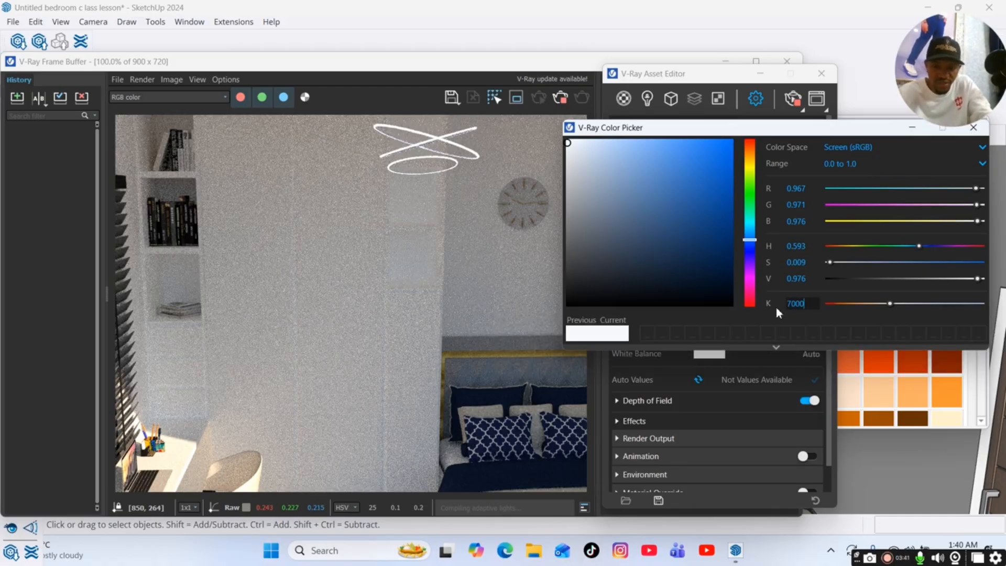
{"action": "key", "text": "Return"}
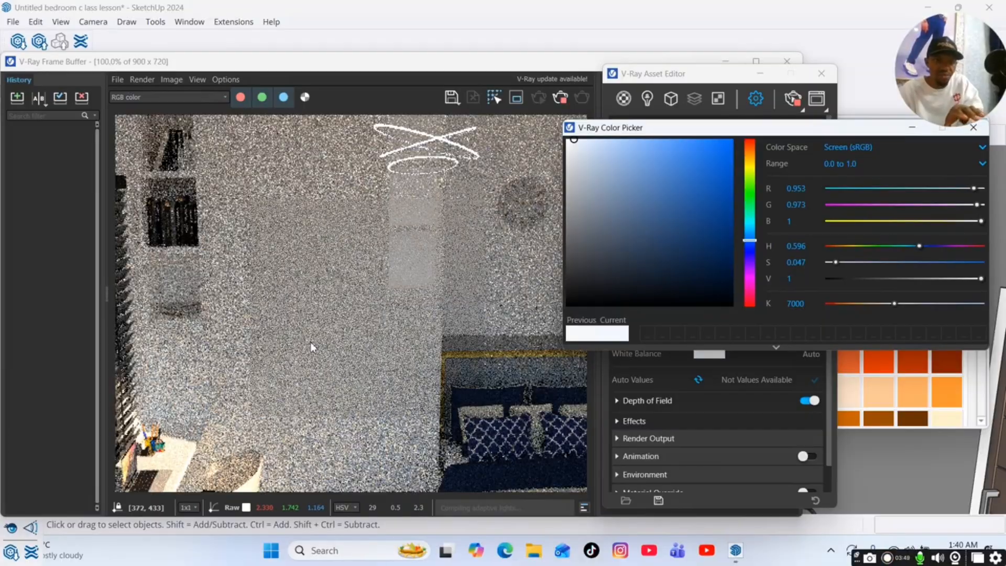
Try light blue, near-white, orange, green and pink white balance colours on the interactive render.
{"action": "left_click", "coordinate": [618, 148]}
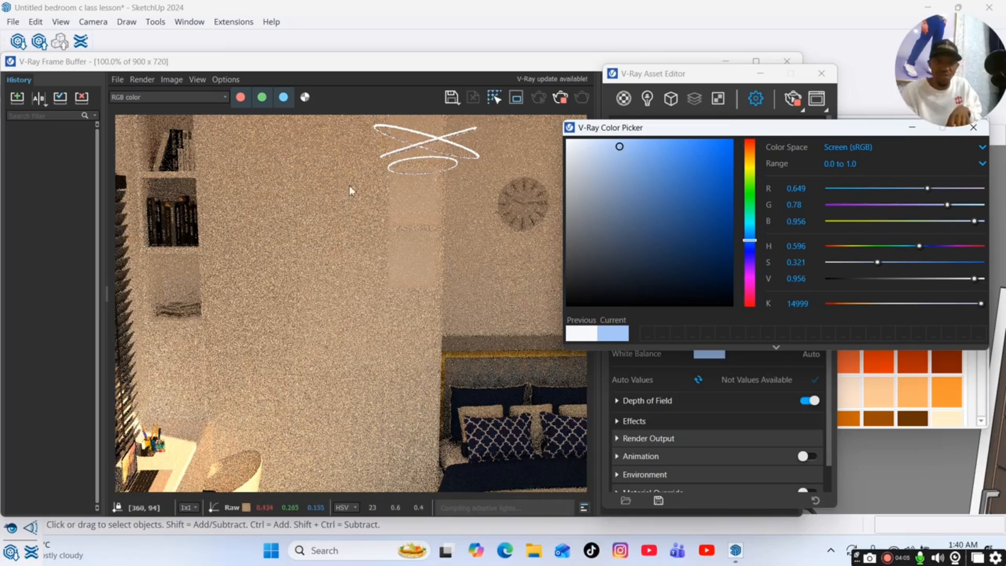
{"action": "left_click", "coordinate": [570, 144]}
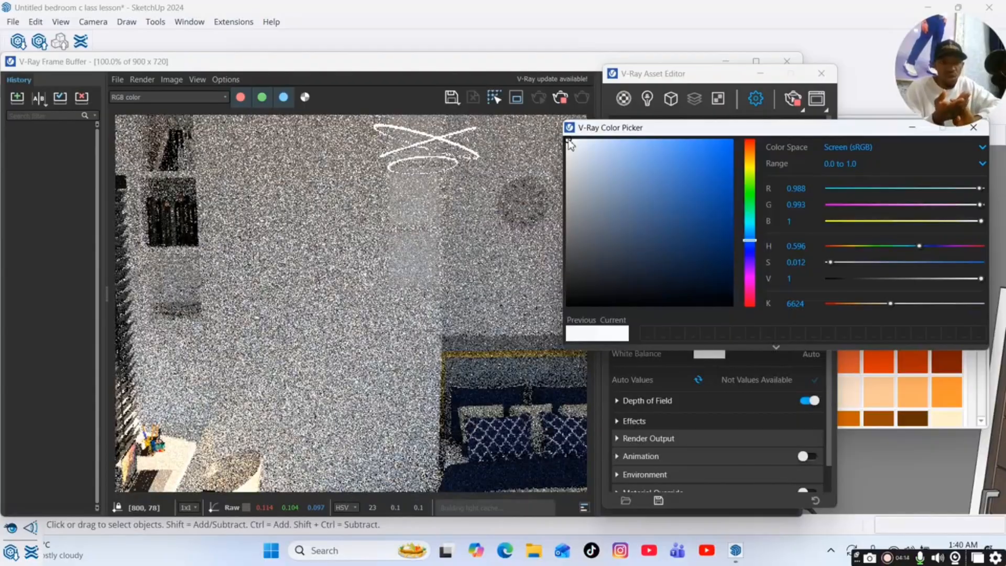
{"action": "left_click", "coordinate": [751, 157]}
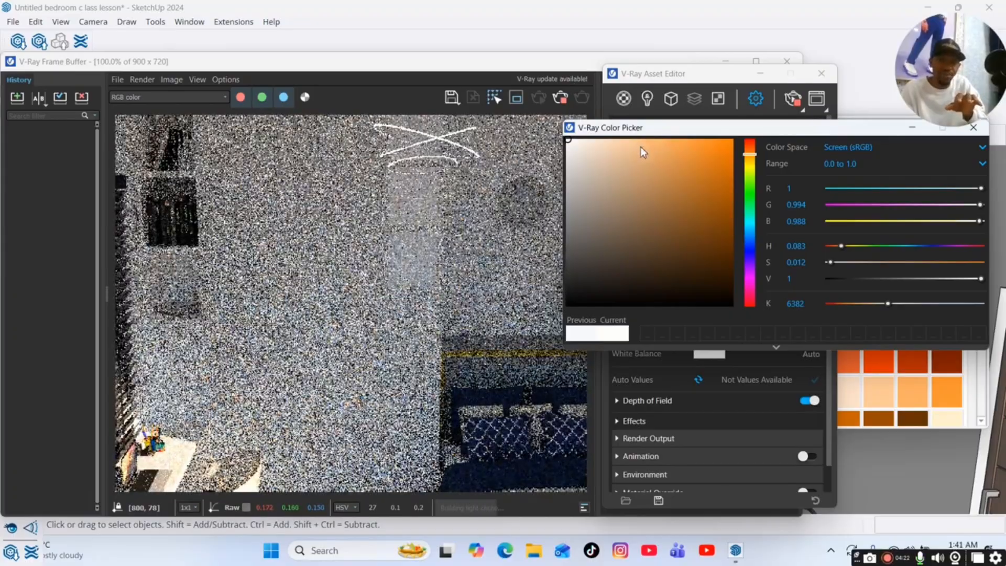
{"action": "left_click", "coordinate": [645, 144]}
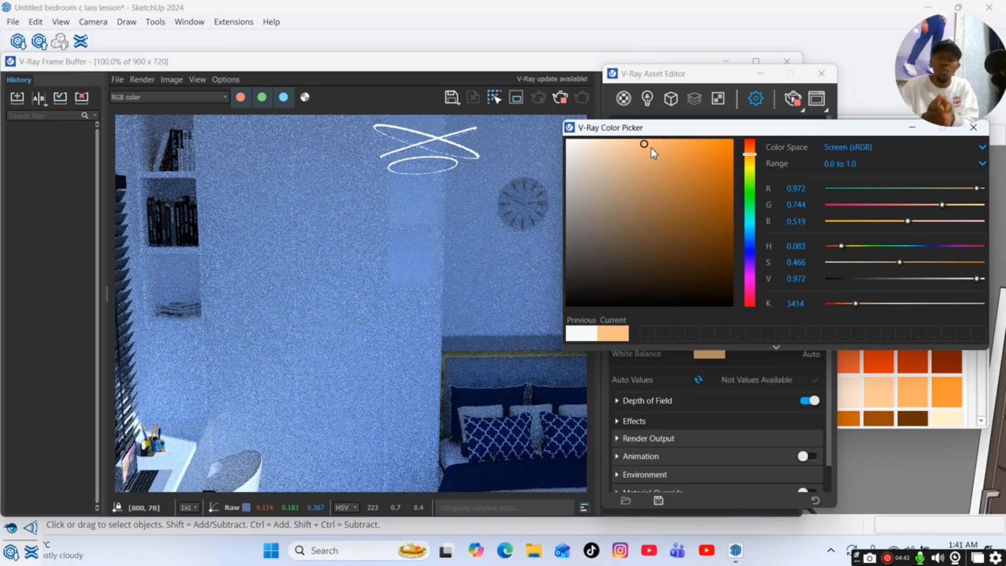
{"action": "left_click", "coordinate": [749, 192]}
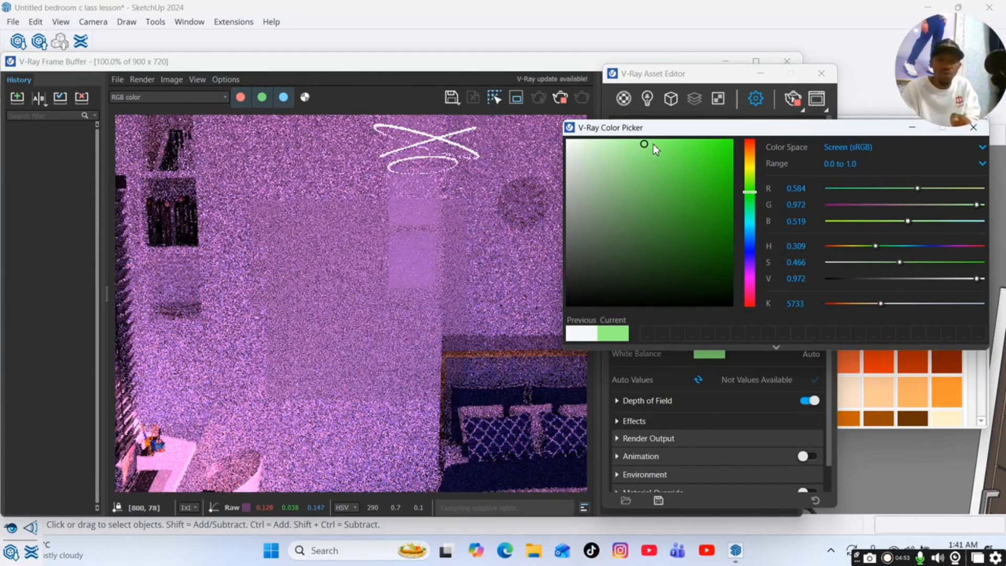
{"action": "left_click", "coordinate": [751, 298]}
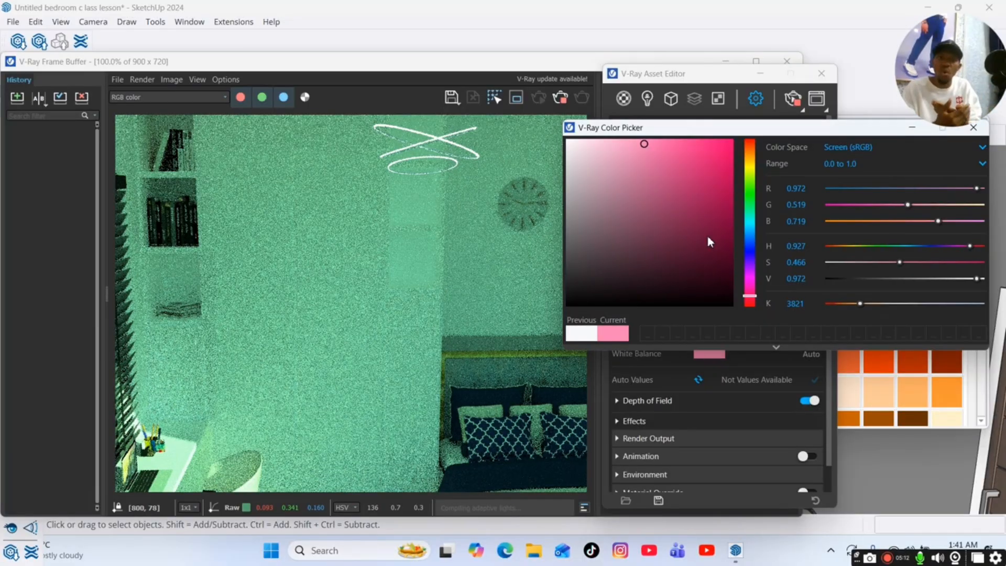
Reset the white balance to a near-white colour of about 6544 K and close the colour picker.
{"action": "left_click", "coordinate": [912, 129]}
{"action": "left_click", "coordinate": [709, 354]}
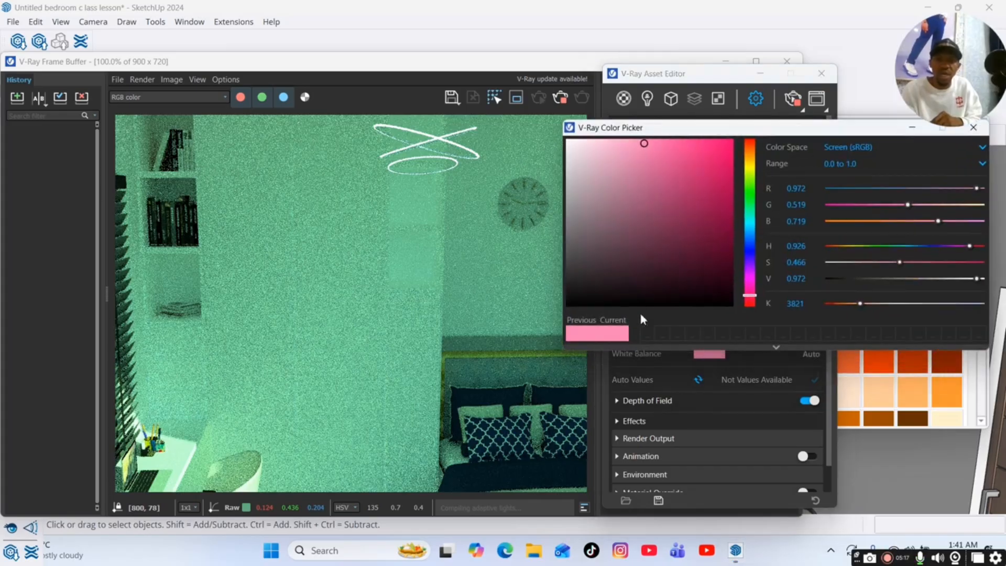
{"action": "left_click", "coordinate": [750, 231]}
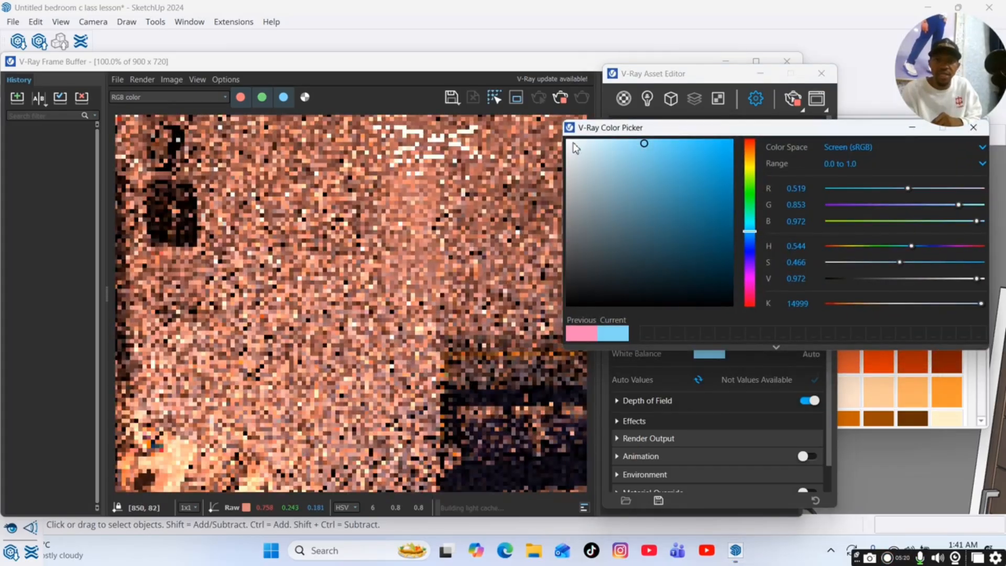
{"action": "left_click", "coordinate": [567, 140]}
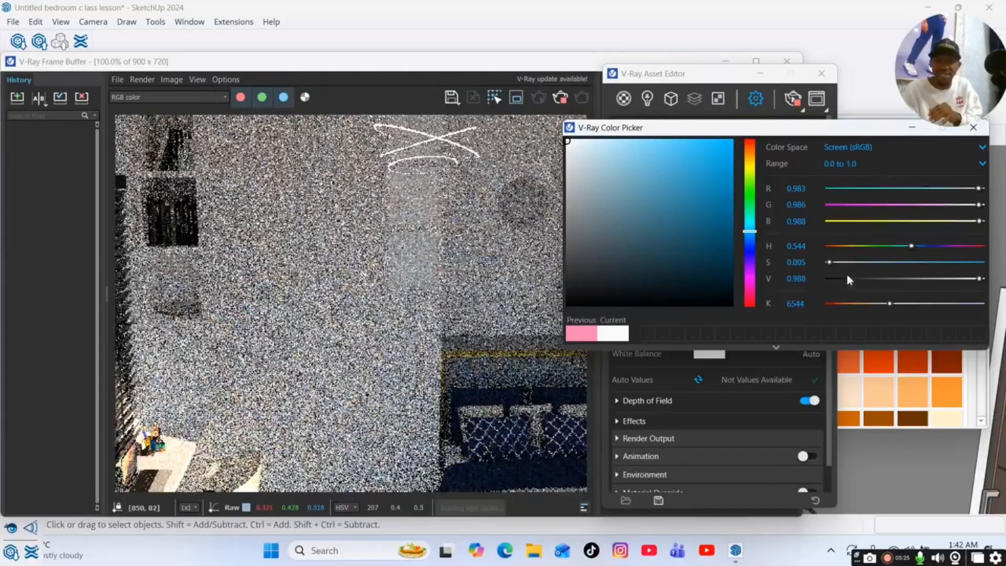
{"action": "left_click", "coordinate": [973, 127]}
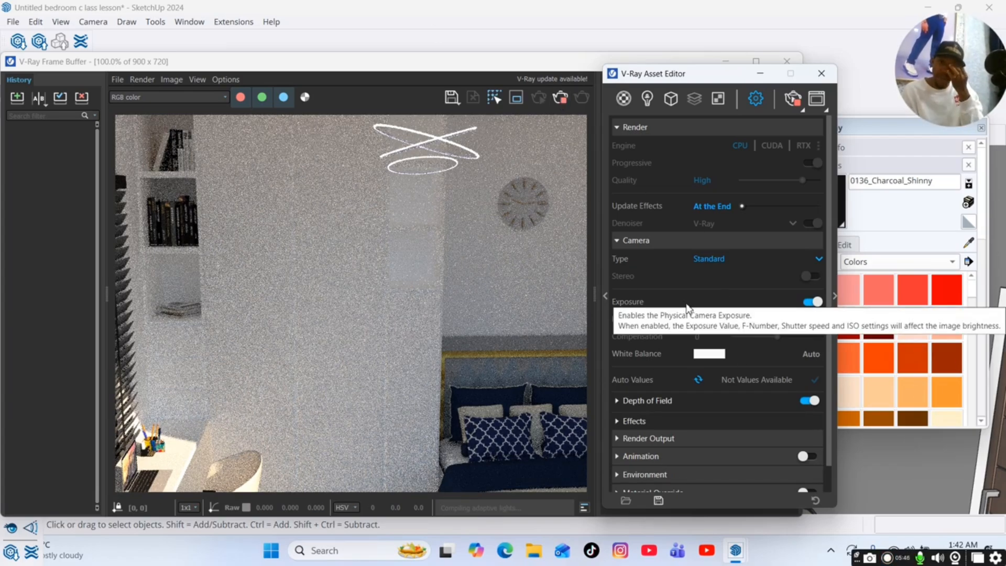
Try an exposure value of -9.04, set it to 12.24 instead, and collapse the camera settings.
{"action": "mouse_move", "coordinate": [713, 360]}
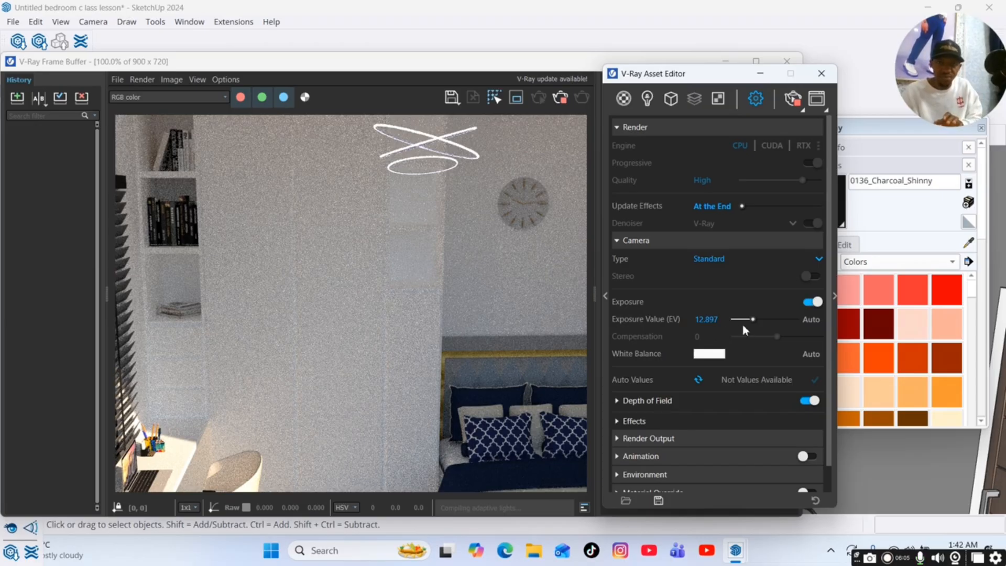
{"action": "left_click_drag", "start_coordinate": [755, 321], "coordinate": [788, 321]}
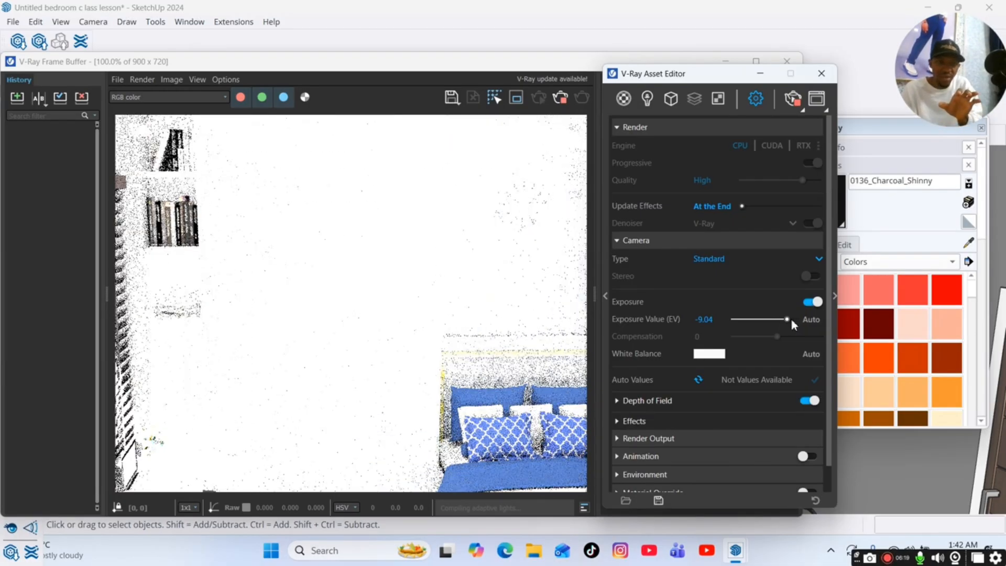
{"action": "left_click_drag", "start_coordinate": [792, 323], "coordinate": [754, 322]}
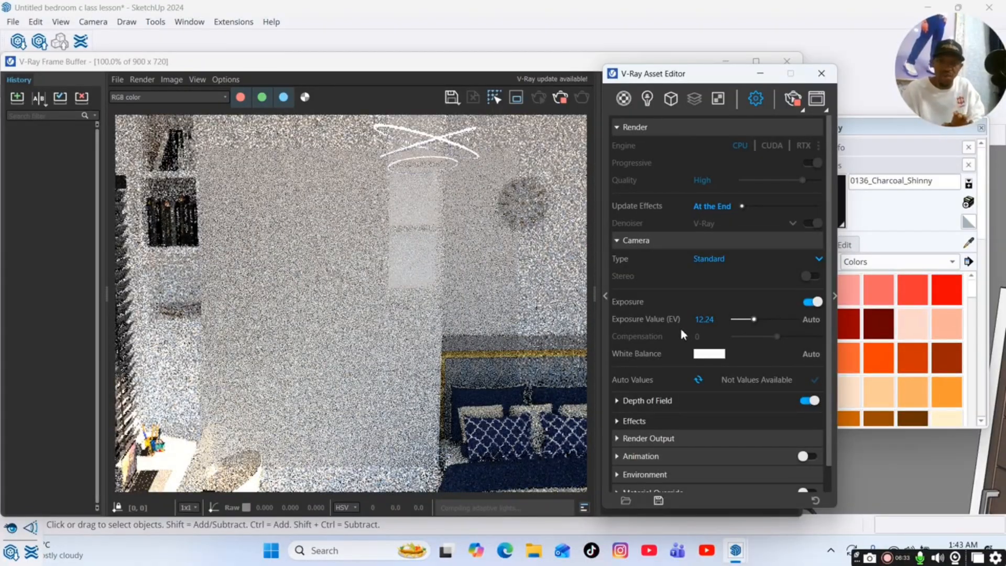
{"action": "left_click", "coordinate": [644, 241]}
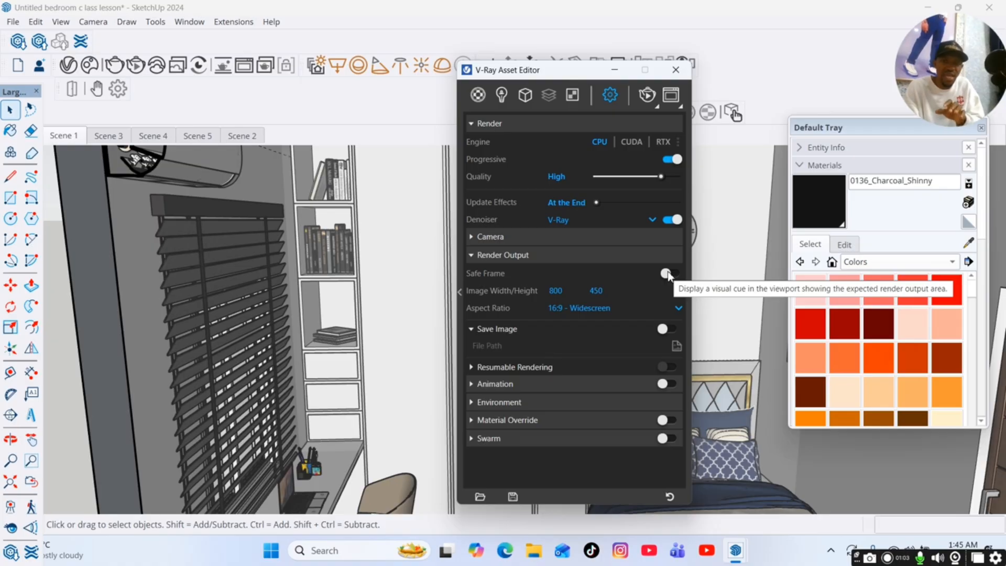
Toggle the render output's Safe Frame on and off to compare the framing, and leave it enabled.
{"action": "left_click", "coordinate": [668, 274]}
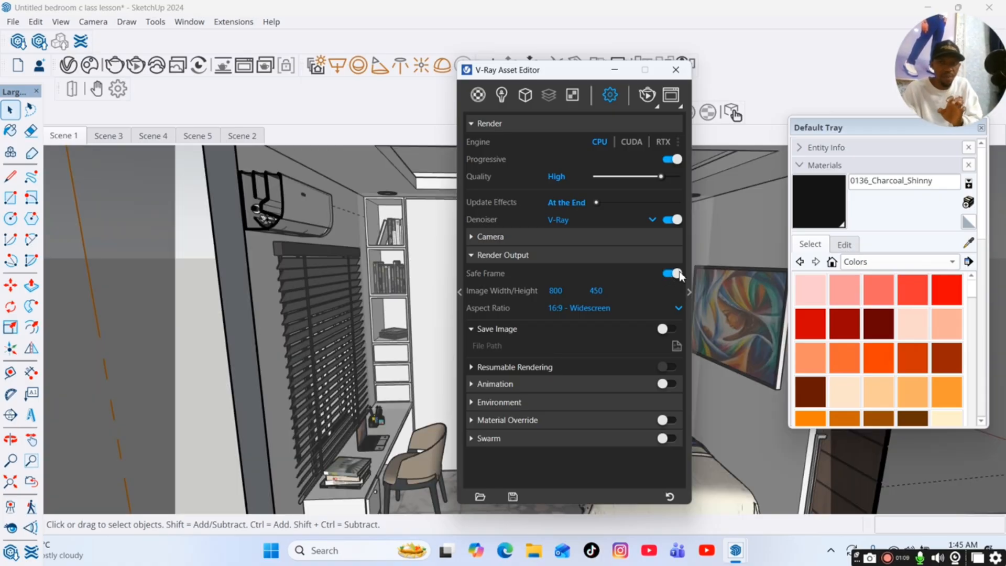
{"action": "left_click", "coordinate": [676, 274]}
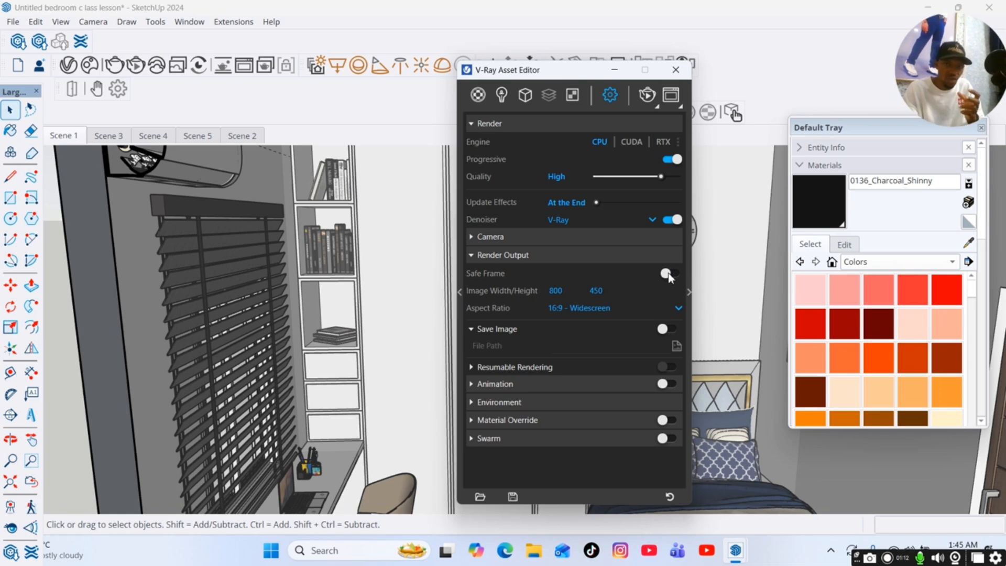
{"action": "left_click", "coordinate": [669, 274]}
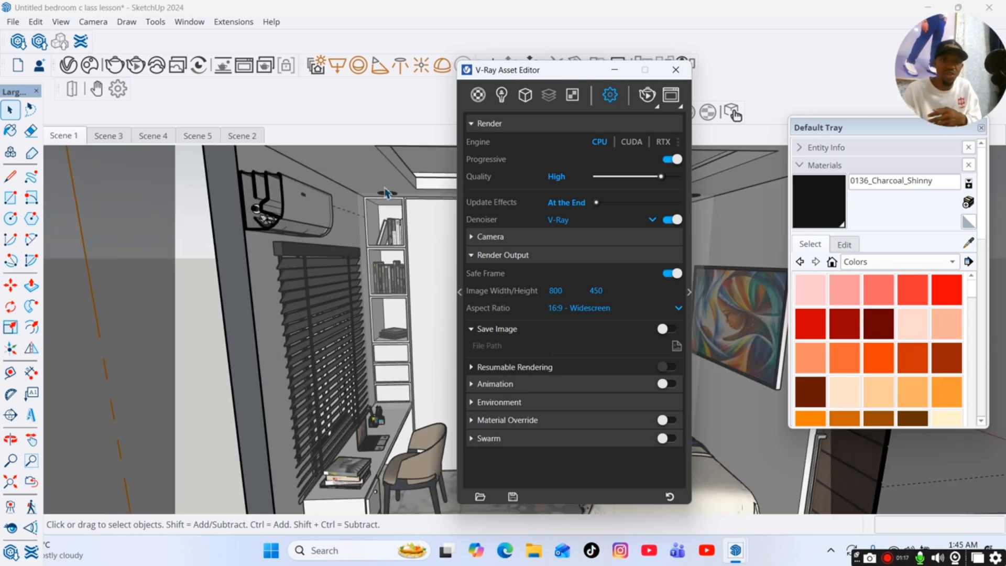
Clear the V-Ray Asset Editor and the Default Tray away from the bedroom viewport.
{"action": "left_click_drag", "start_coordinate": [589, 75], "coordinate": [887, 93]}
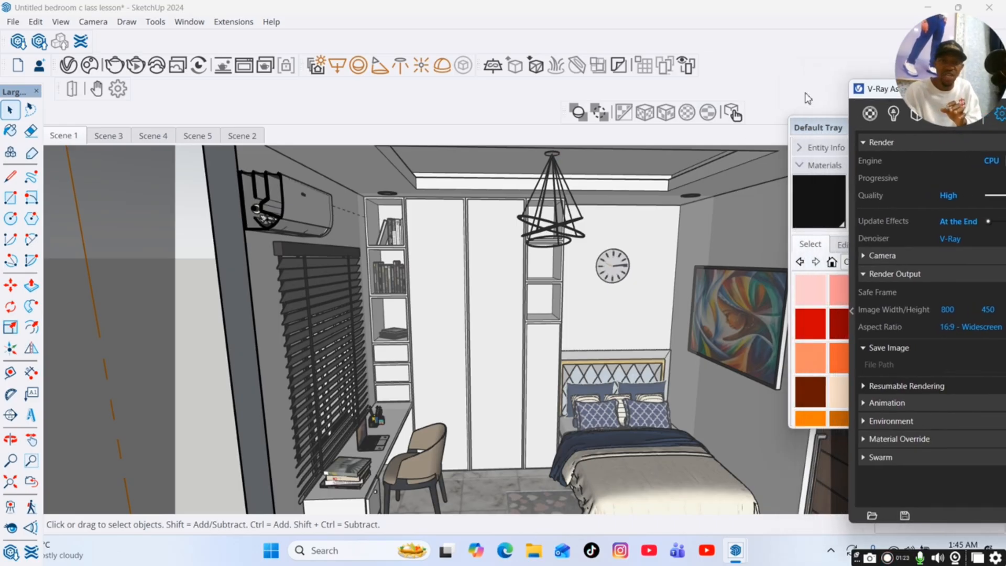
{"action": "left_click_drag", "start_coordinate": [978, 96], "coordinate": [765, 120]}
{"action": "left_click", "coordinate": [793, 113]}
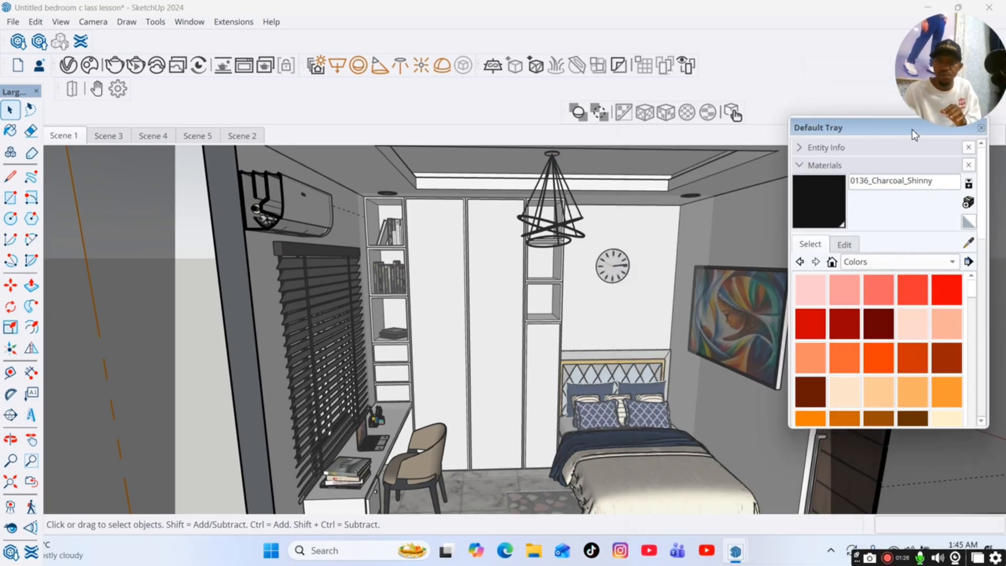
{"action": "left_click_drag", "start_coordinate": [897, 131], "coordinate": [818, 143]}
{"action": "left_click", "coordinate": [905, 141]}
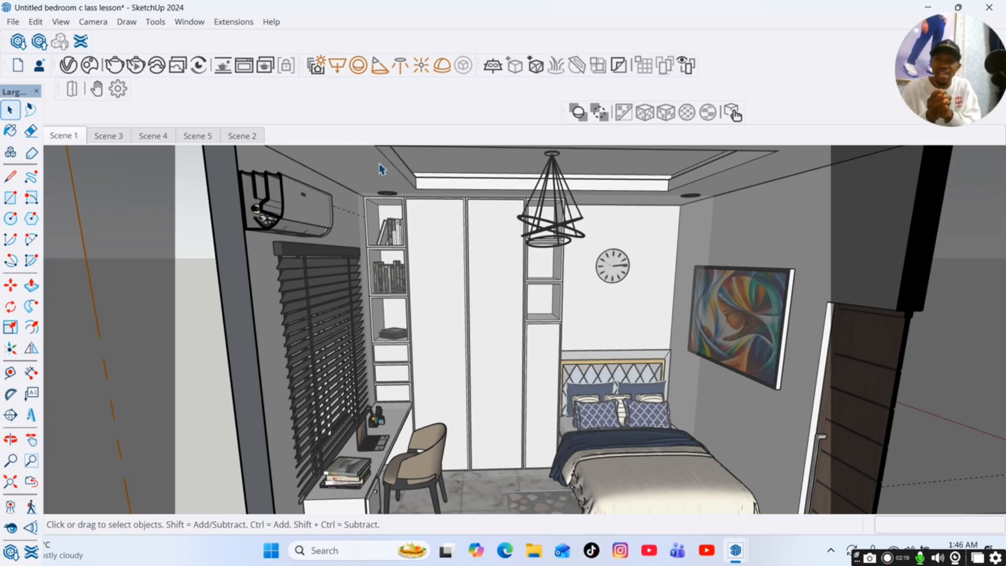
Restore the Scene 1 view, select the wall face behind the window blinds, and bring back the V-Ray Asset Editor.
{"action": "left_click", "coordinate": [64, 137]}
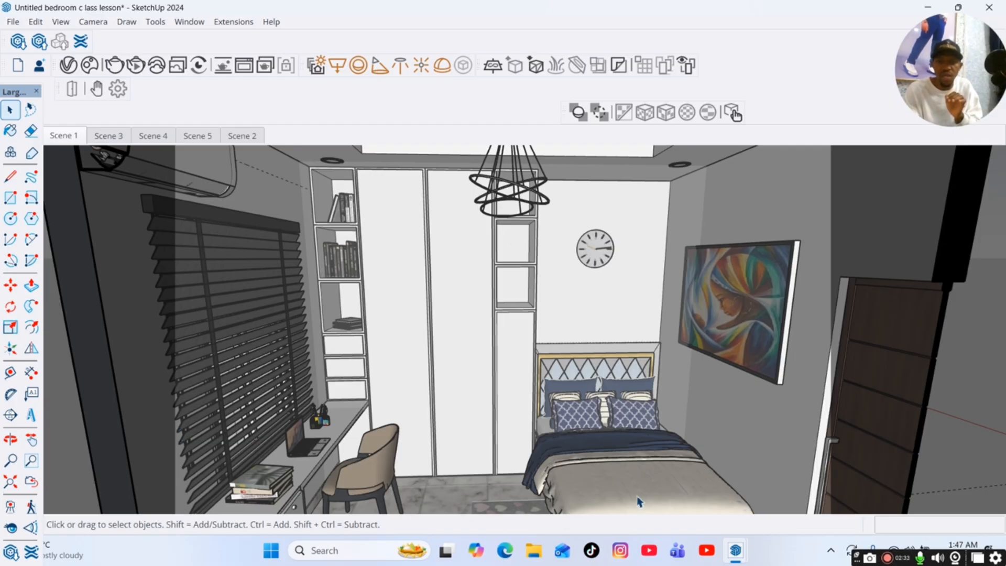
{"action": "right_click", "coordinate": [712, 181]}
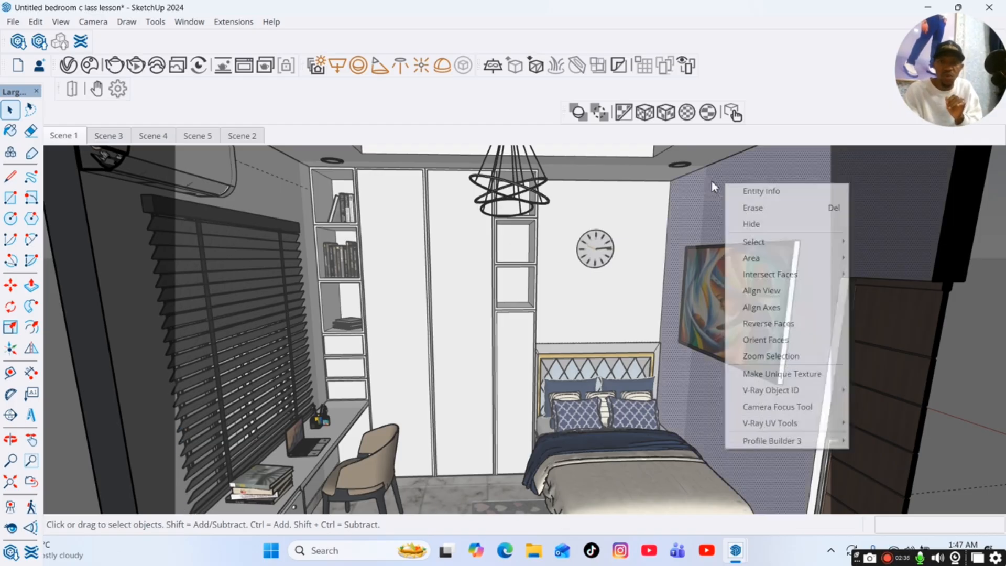
{"action": "left_click", "coordinate": [312, 309]}
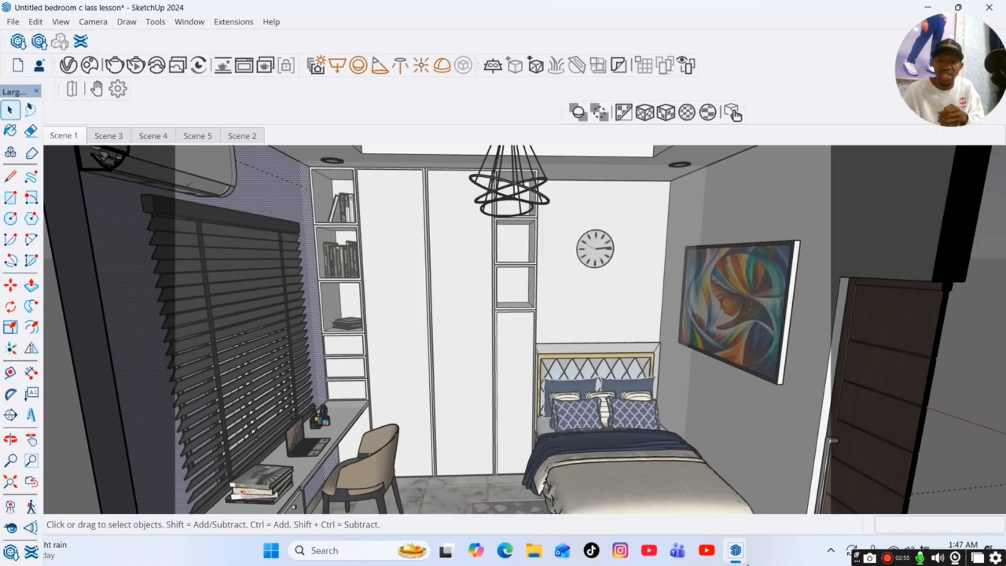
{"action": "mouse_move", "coordinate": [739, 553]}
{"action": "left_click", "coordinate": [784, 486]}
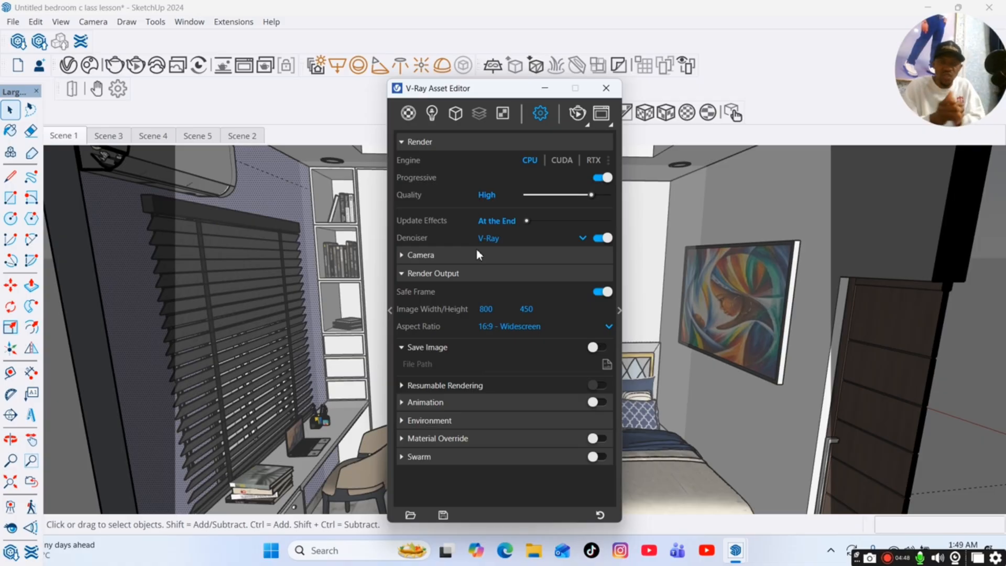
Try a render image width of 1400 and set it back to 800.
{"action": "left_click", "coordinate": [485, 309]}
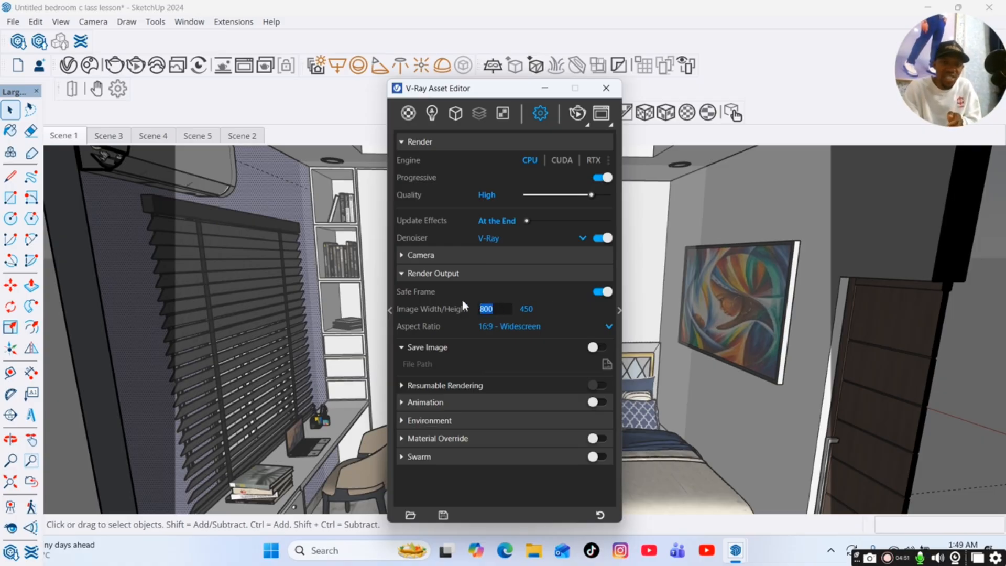
{"action": "type", "text": "1400"}
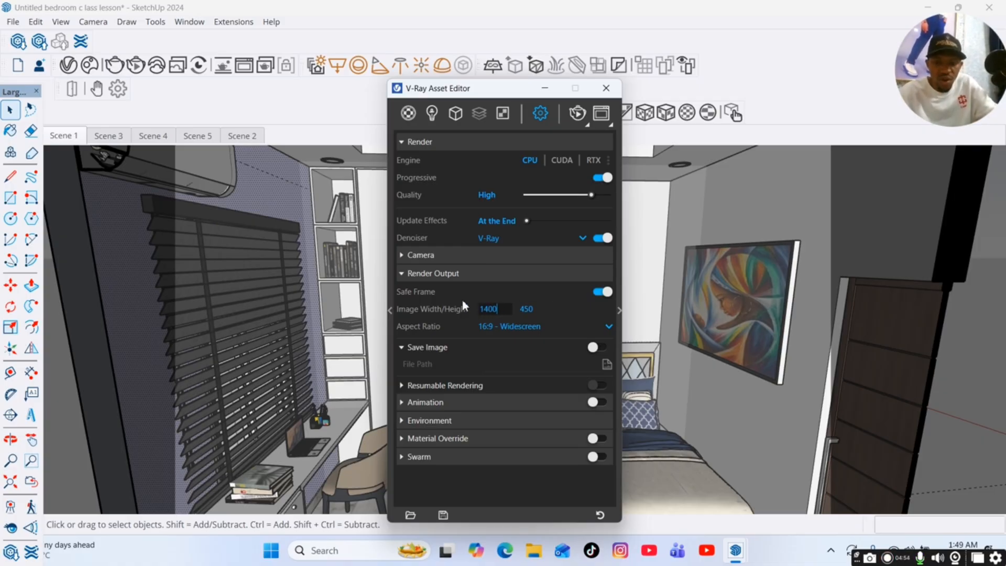
{"action": "key", "text": "Return"}
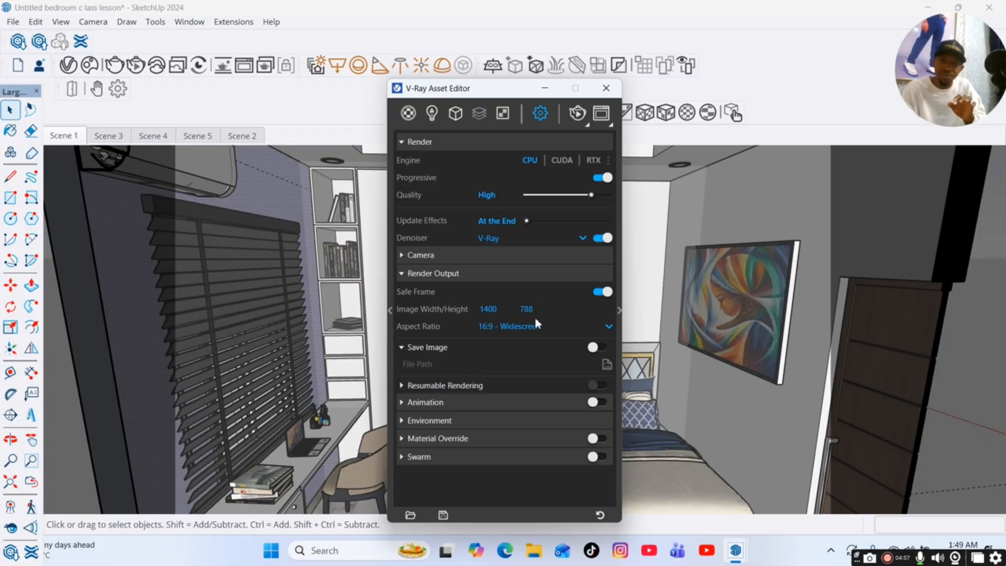
{"action": "double_click", "coordinate": [487, 310]}
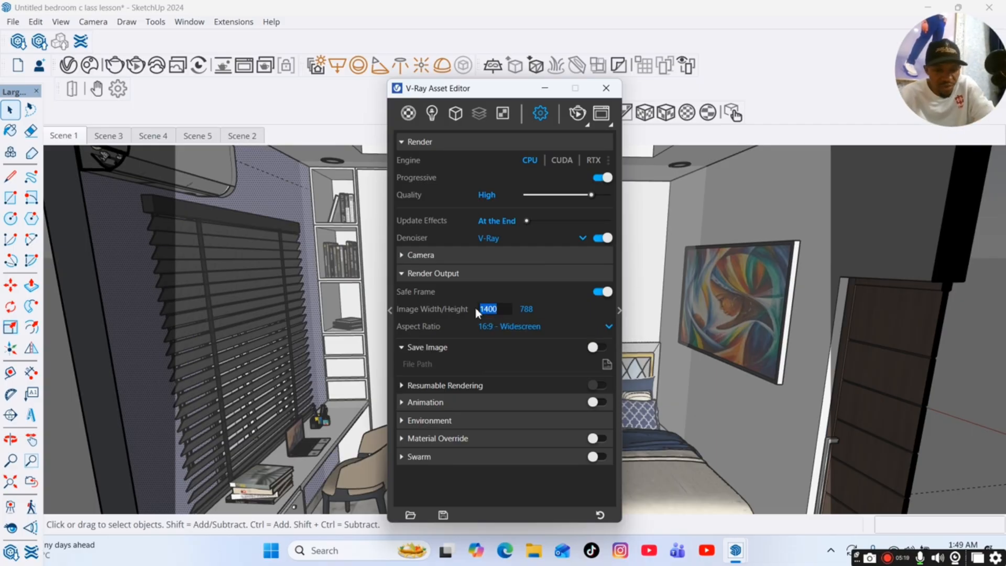
{"action": "type", "text": "800"}
{"action": "key", "text": "Return"}
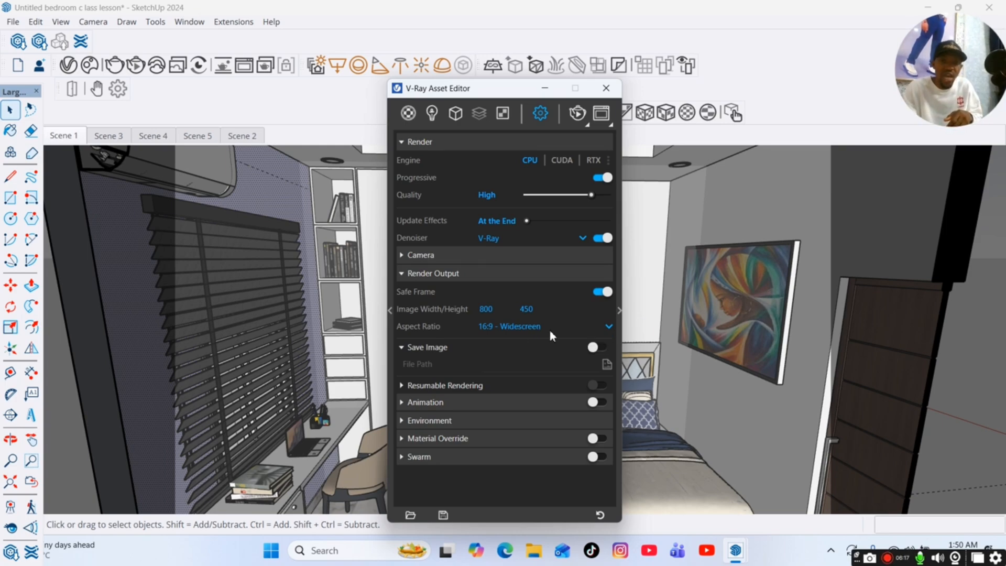
Set the render output's aspect ratio to 5:4 - Landscape and its image width to 600.
{"action": "left_click", "coordinate": [609, 326]}
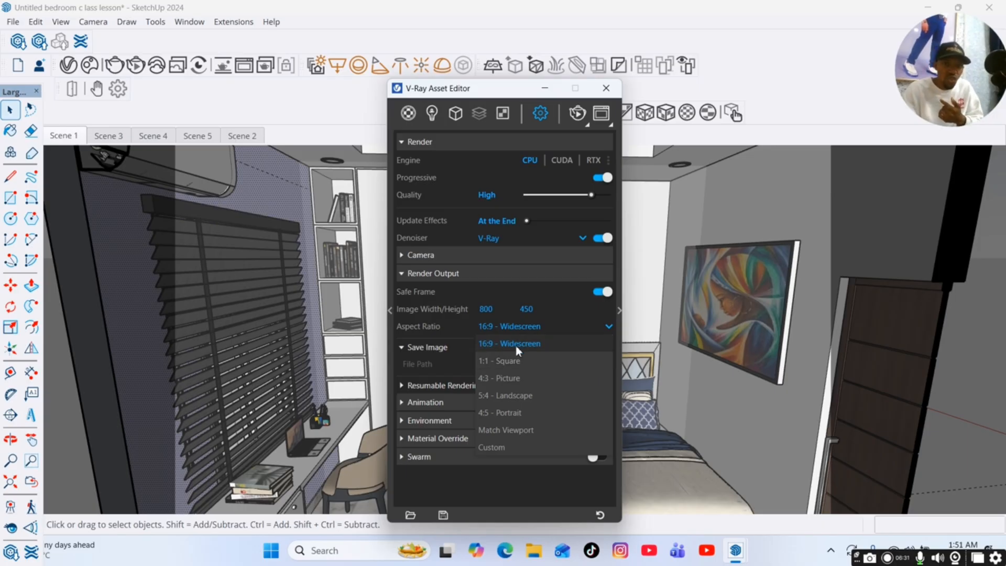
{"action": "left_click", "coordinate": [527, 396]}
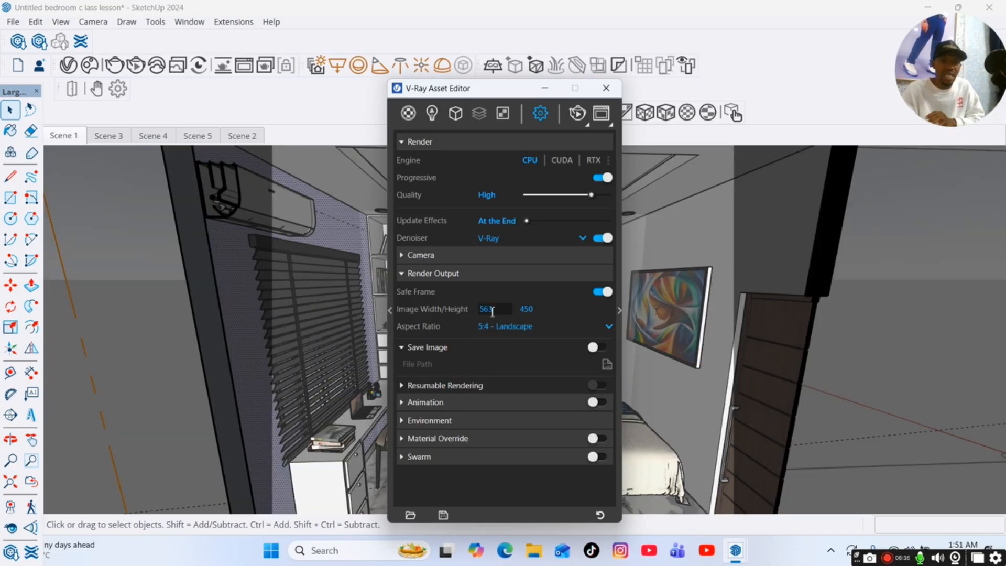
{"action": "double_click", "coordinate": [498, 314]}
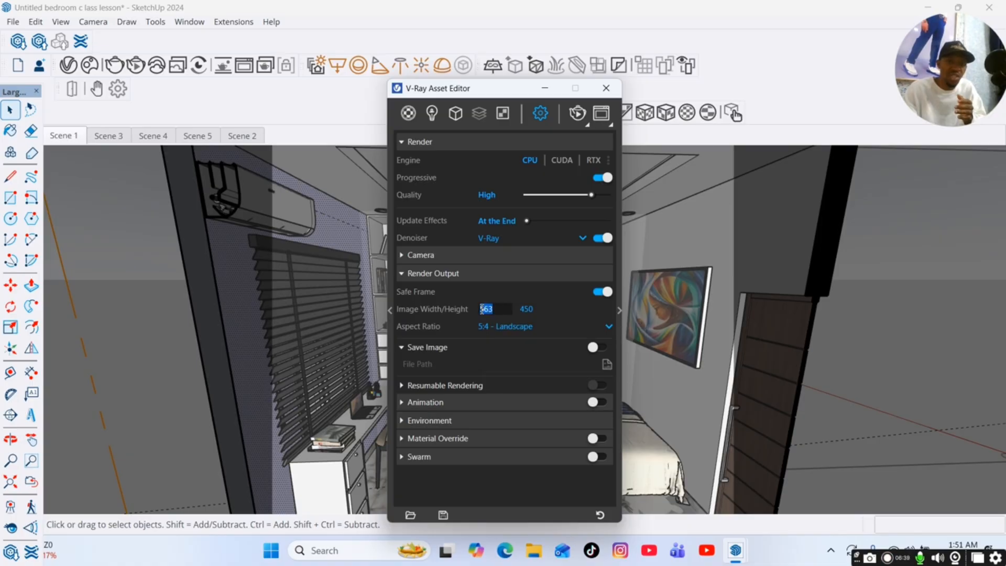
{"action": "type", "text": "600"}
{"action": "key", "text": "Return"}
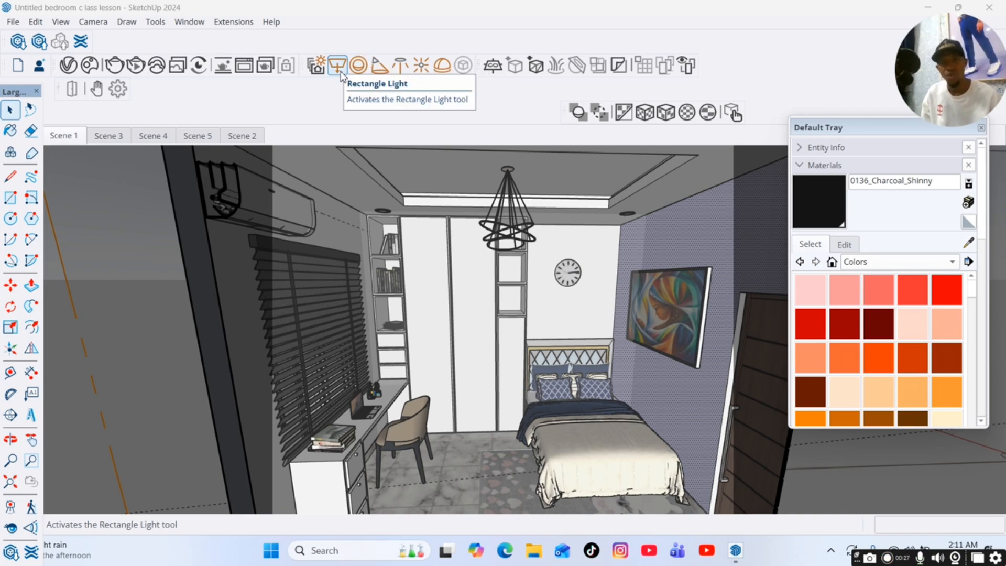
Activate the V-Ray IES Light tool.
{"action": "left_click", "coordinate": [400, 67]}
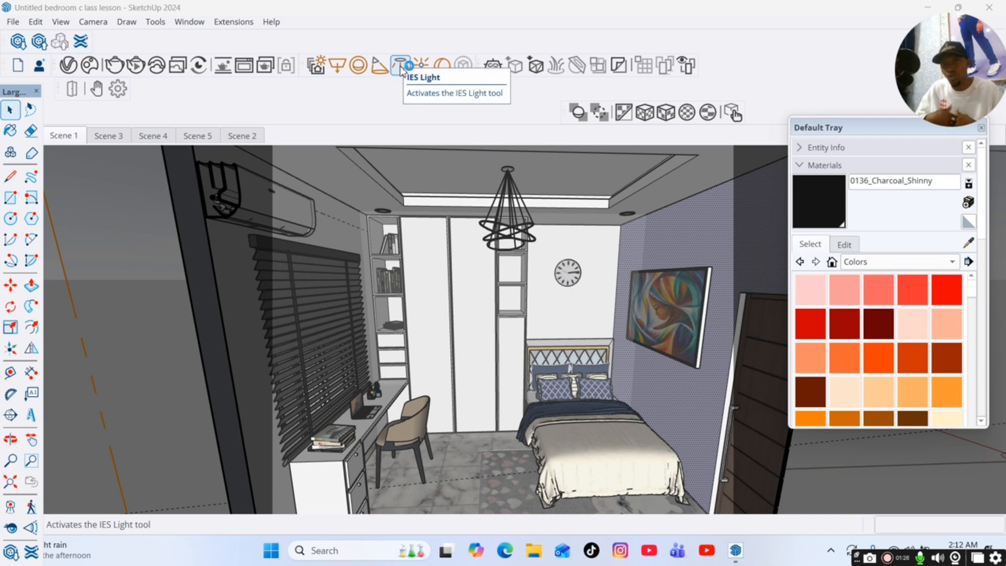
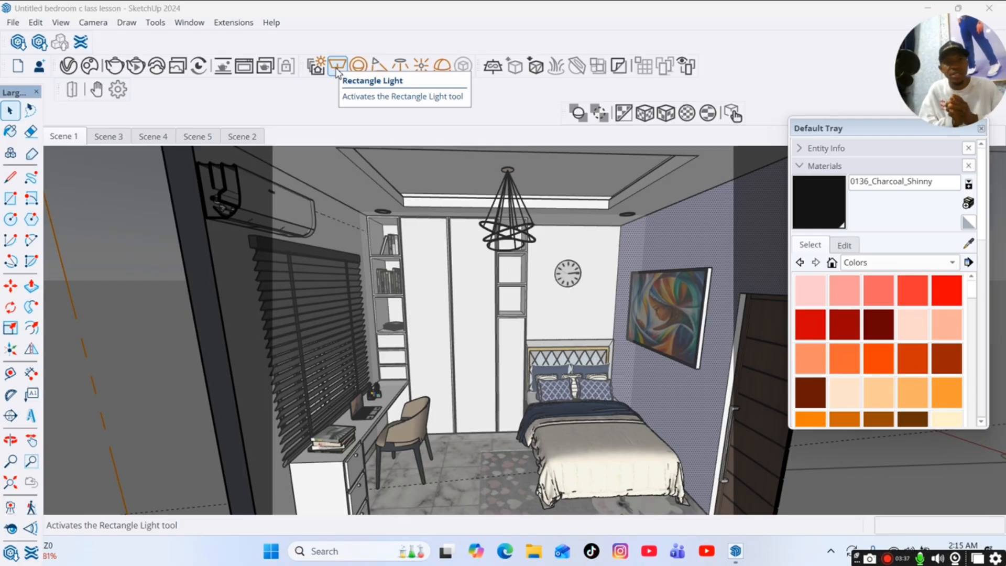
Close the Default Tray, then start an interactive V-Ray render of Scene 1 with the Asset Editor open.
{"action": "left_click", "coordinate": [981, 129]}
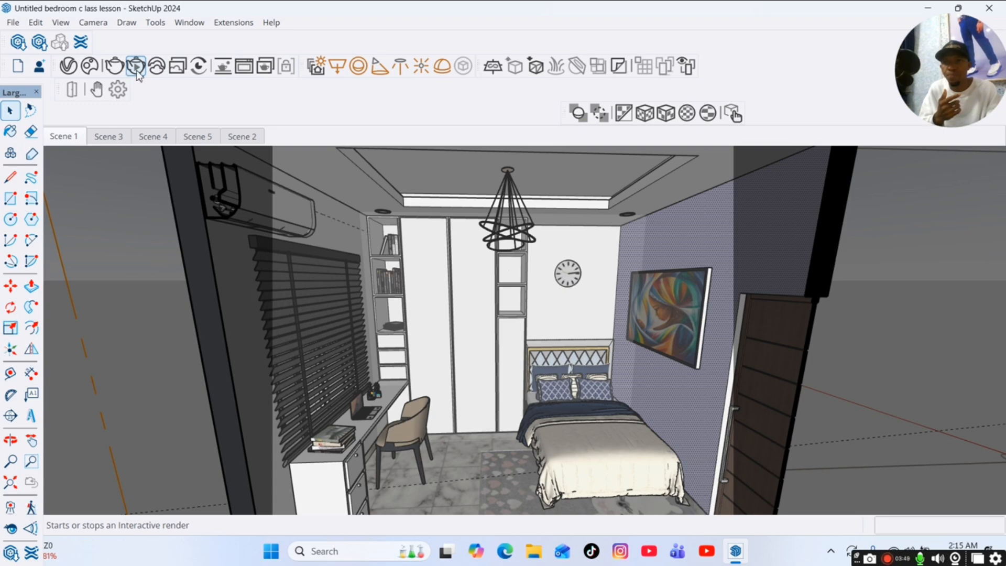
{"action": "left_click", "coordinate": [67, 72]}
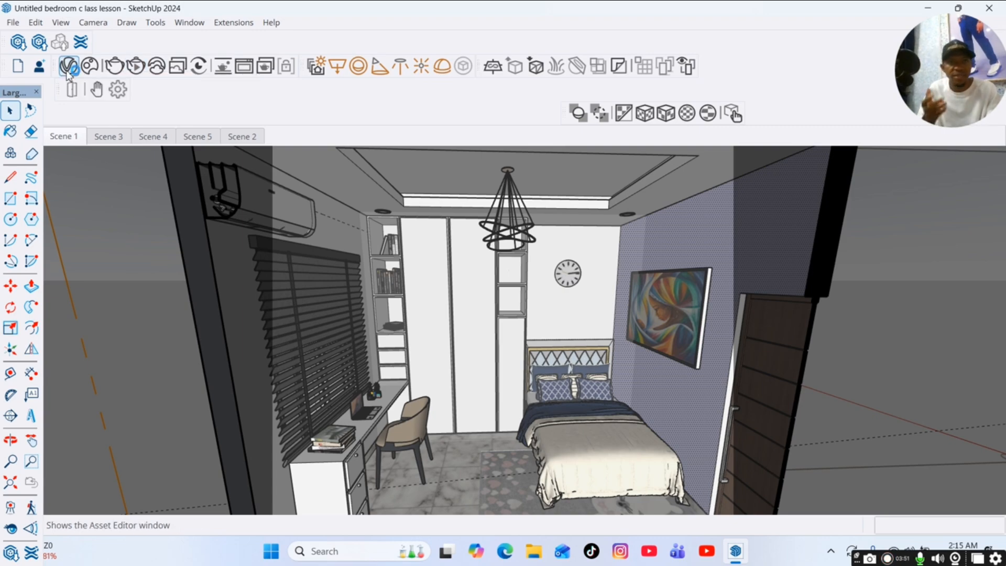
{"action": "left_click", "coordinate": [135, 73]}
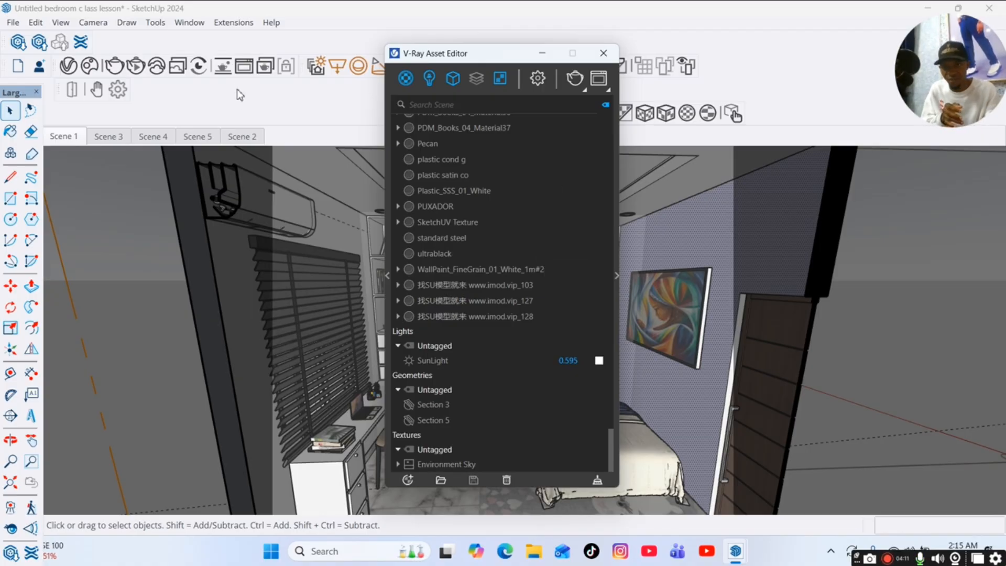
{"action": "left_click", "coordinate": [136, 66]}
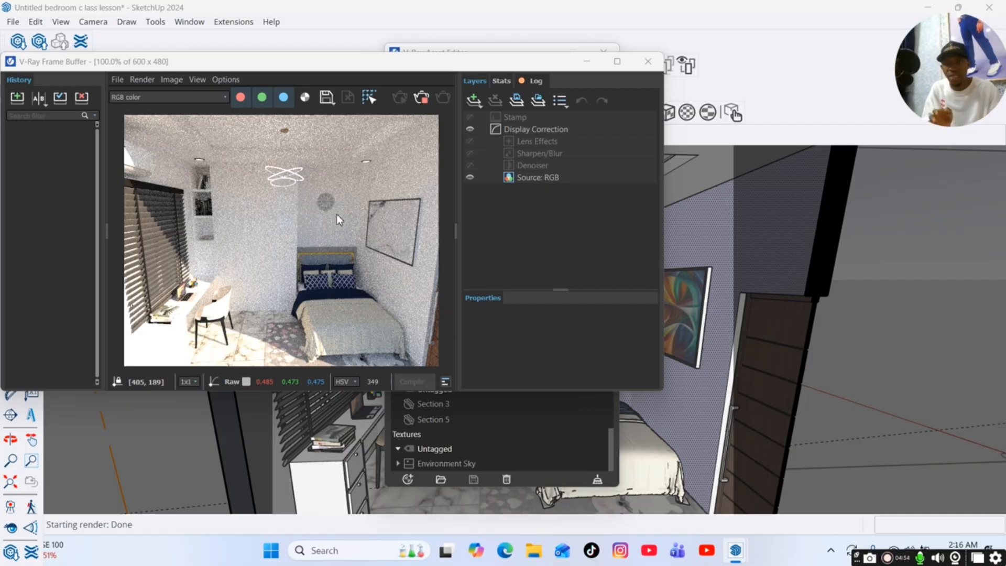
{"action": "left_click_drag", "start_coordinate": [405, 68], "coordinate": [441, 176]}
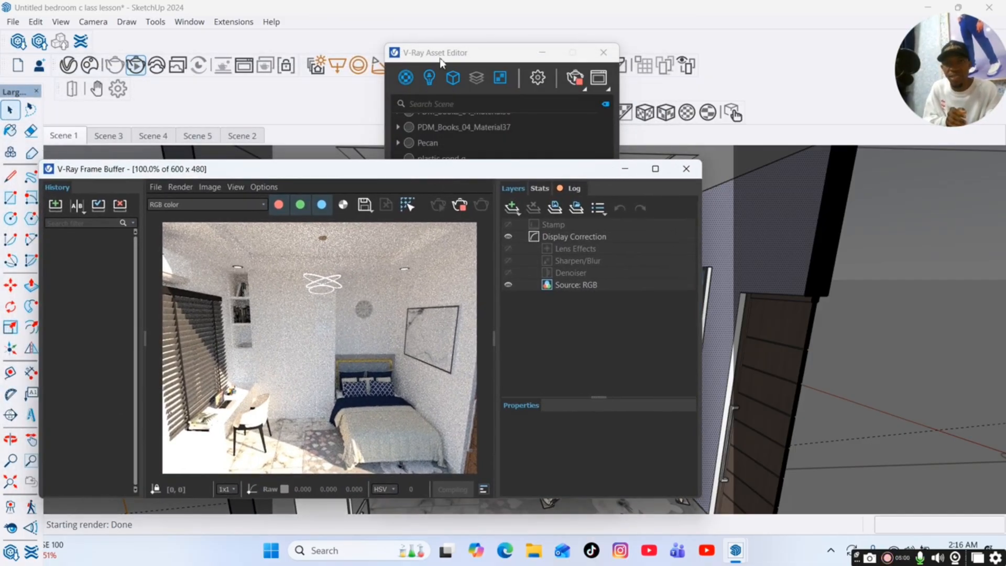
Show only the lights in the Asset Editor and switch off the SunLight.
{"action": "left_click_drag", "start_coordinate": [440, 61], "coordinate": [695, 65]}
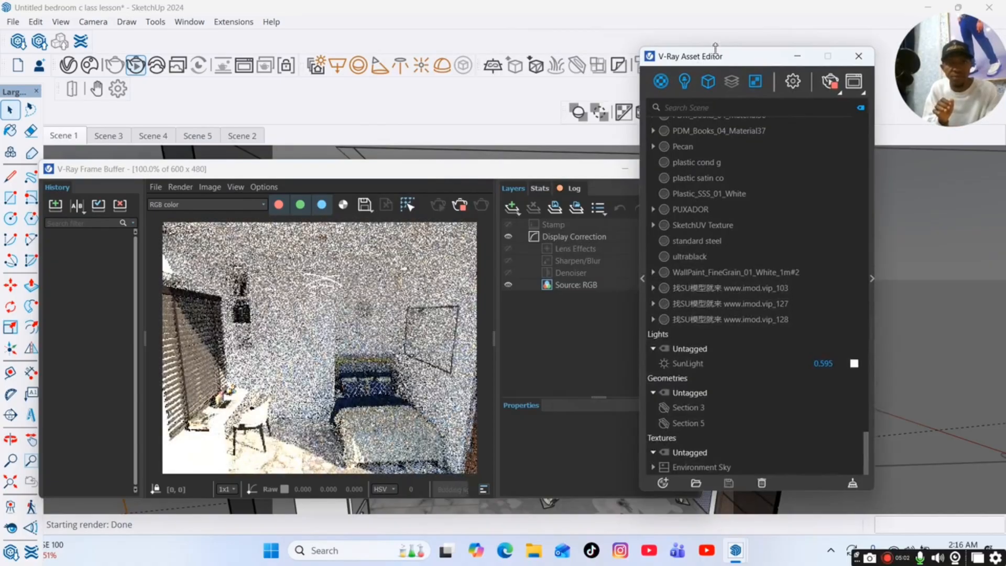
{"action": "left_click", "coordinate": [685, 82]}
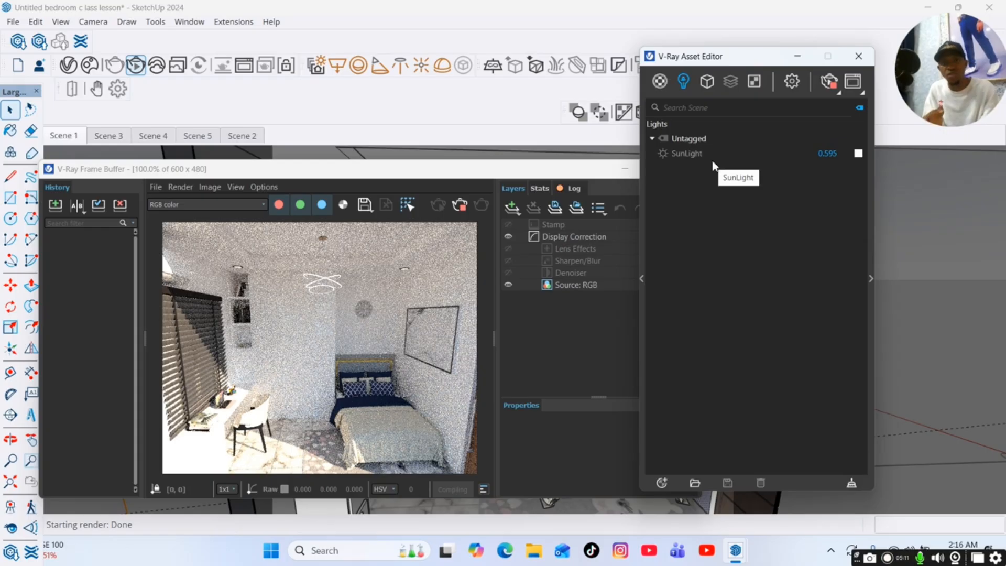
{"action": "left_click", "coordinate": [661, 154]}
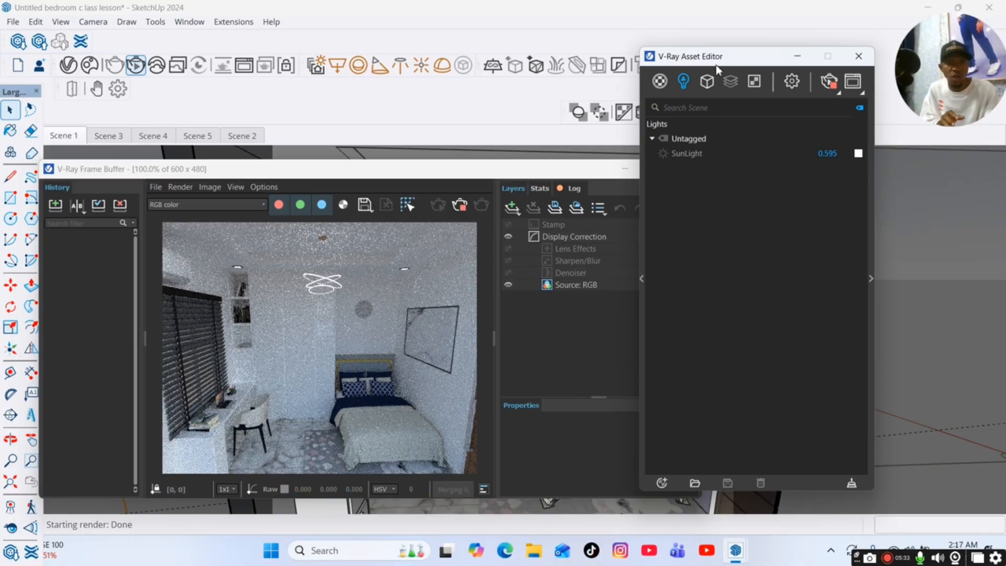
{"action": "left_click_drag", "start_coordinate": [703, 59], "coordinate": [813, 68]}
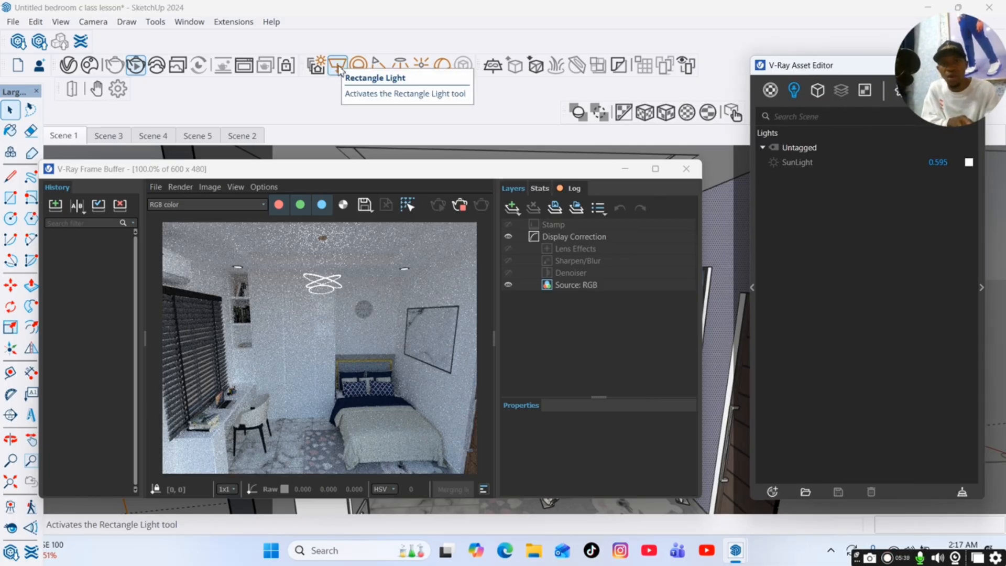
Draw a V-Ray Rectangle Light across the ceiling from the corner above the bookshelf to the opposite corner near the door.
{"action": "left_click", "coordinate": [686, 169]}
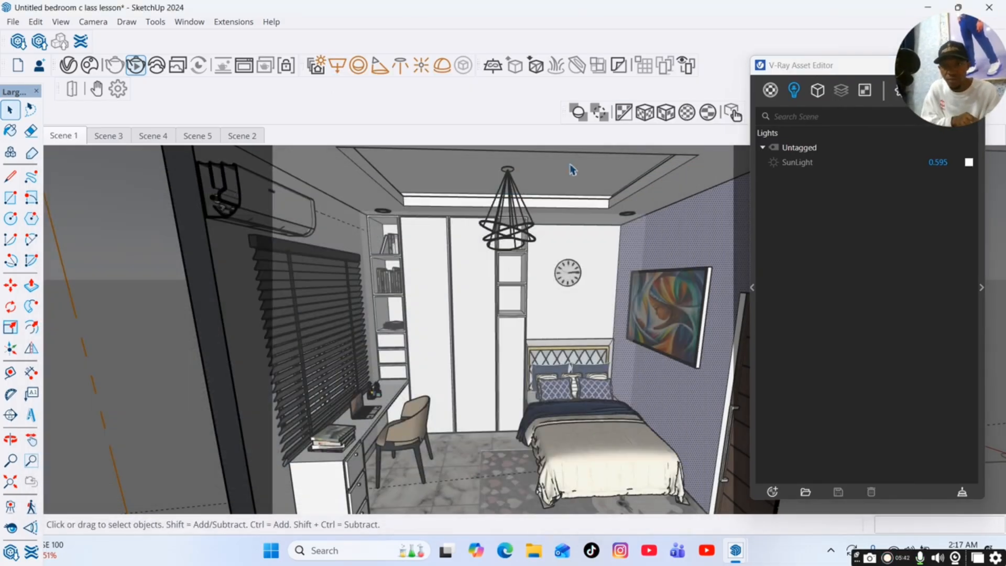
{"action": "left_click", "coordinate": [338, 66]}
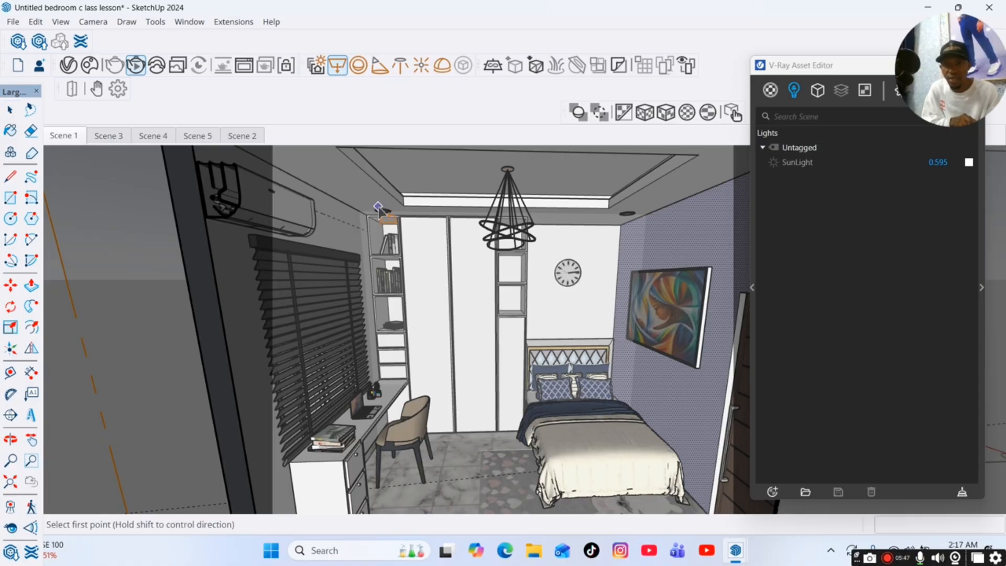
{"action": "scroll", "coordinate": [399, 212], "scroll_direction": "up", "scroll_amount": 5}
{"action": "scroll", "coordinate": [401, 215], "scroll_direction": "up", "scroll_amount": 3}
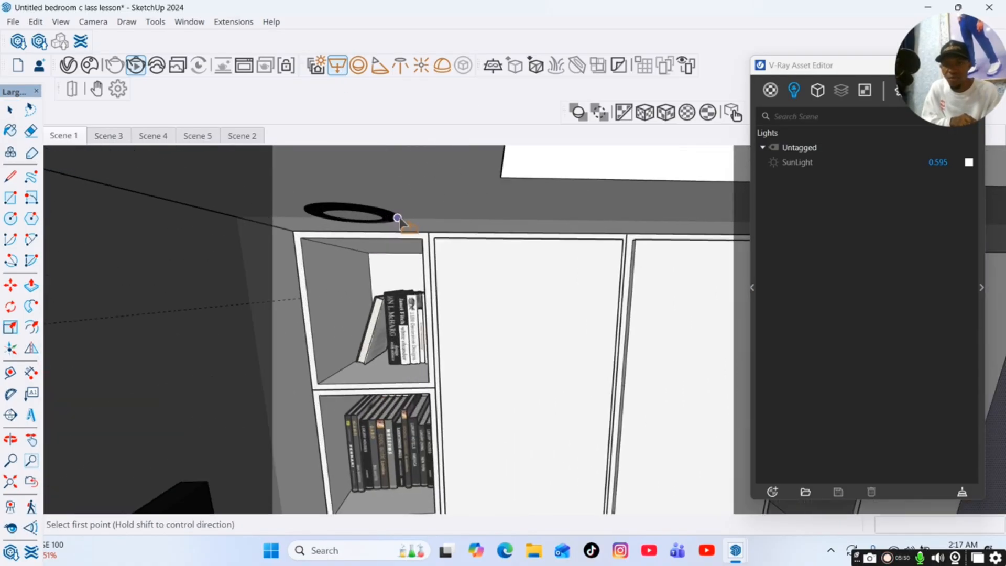
{"action": "left_click", "coordinate": [271, 217]}
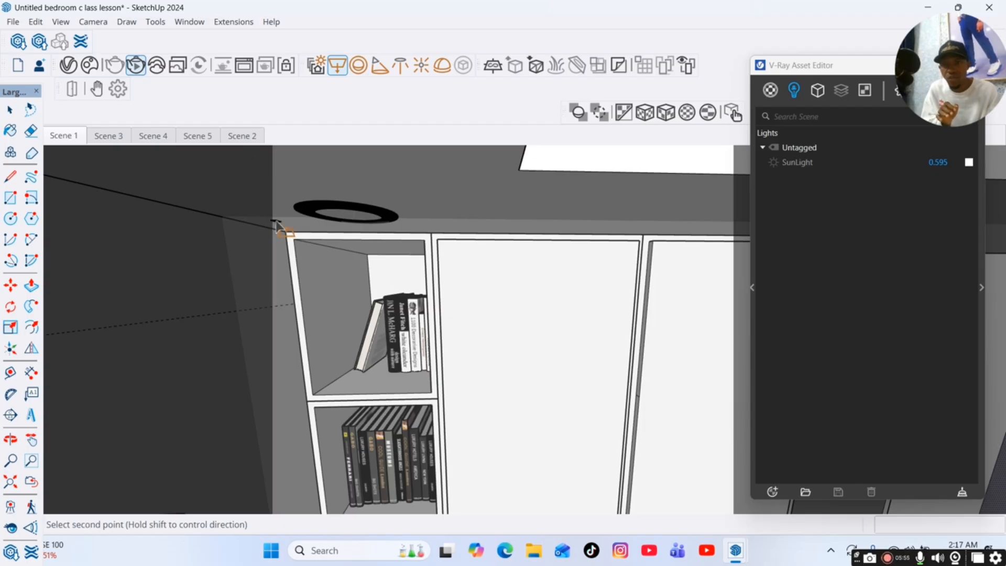
{"action": "scroll", "coordinate": [275, 223], "scroll_direction": "down", "scroll_amount": 5}
{"action": "scroll", "coordinate": [277, 227], "scroll_direction": "down", "scroll_amount": 5}
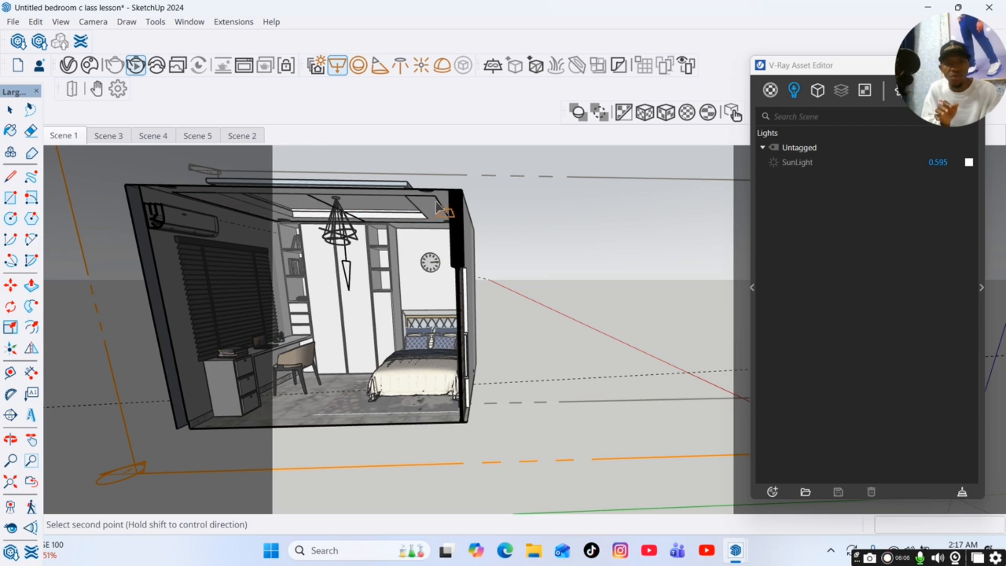
{"action": "scroll", "coordinate": [437, 204], "scroll_direction": "up", "scroll_amount": 5}
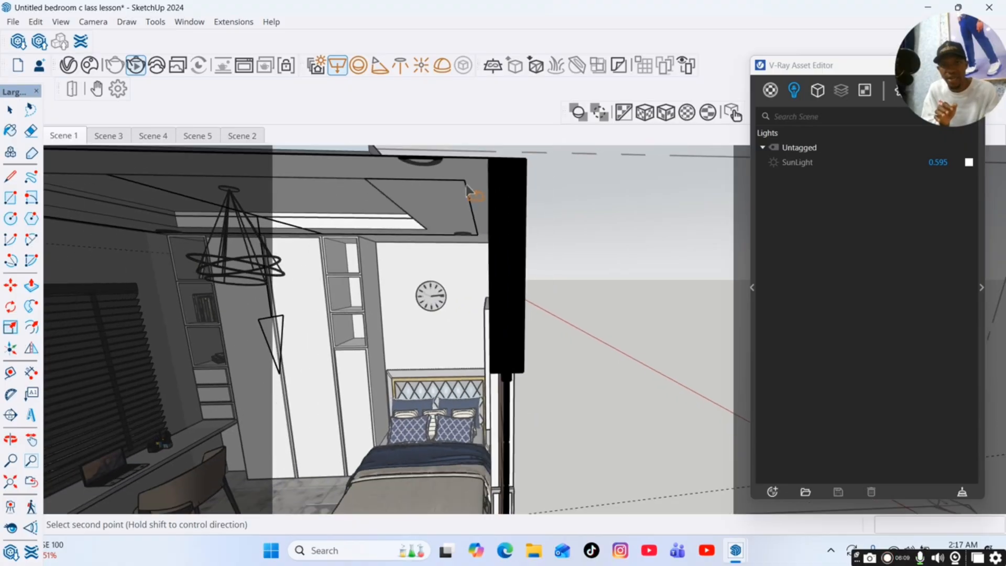
{"action": "scroll", "coordinate": [476, 166], "scroll_direction": "up", "scroll_amount": 2}
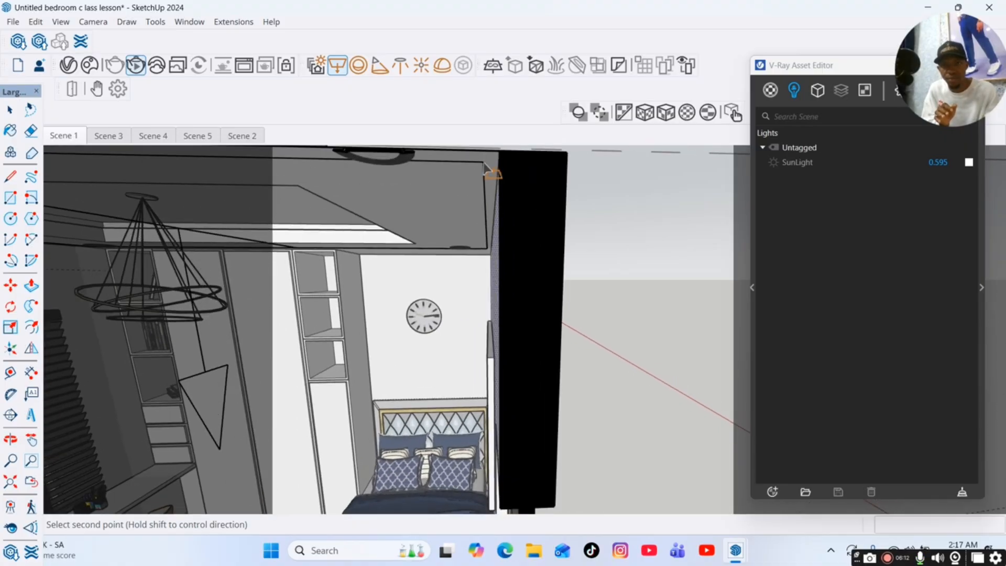
{"action": "key", "text": "Escape"}
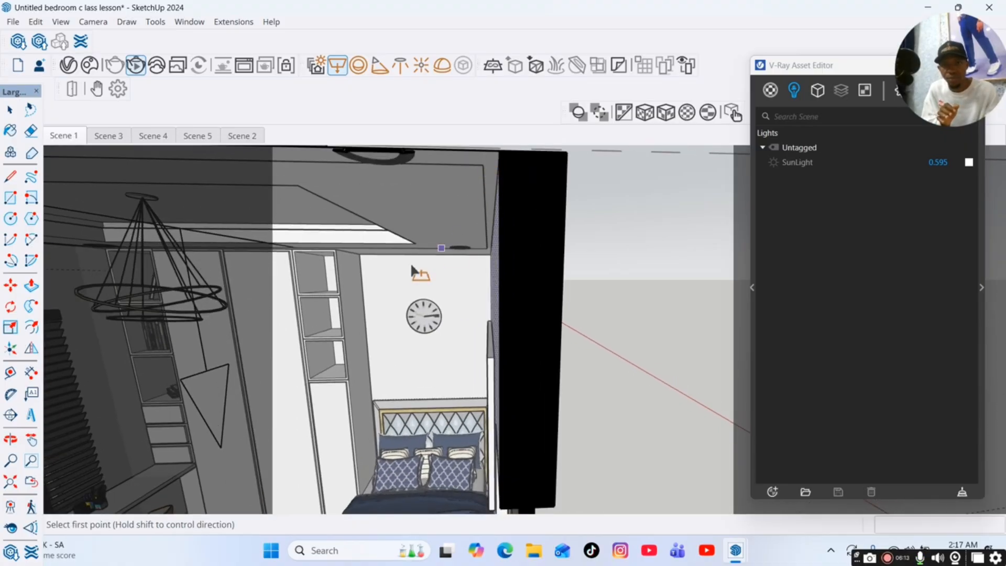
Restore the Scene 1 view and rerun the interactive render with the new Rectangle Light.
{"action": "left_click", "coordinate": [31, 440]}
{"action": "left_click_drag", "start_coordinate": [285, 276], "coordinate": [281, 287]}
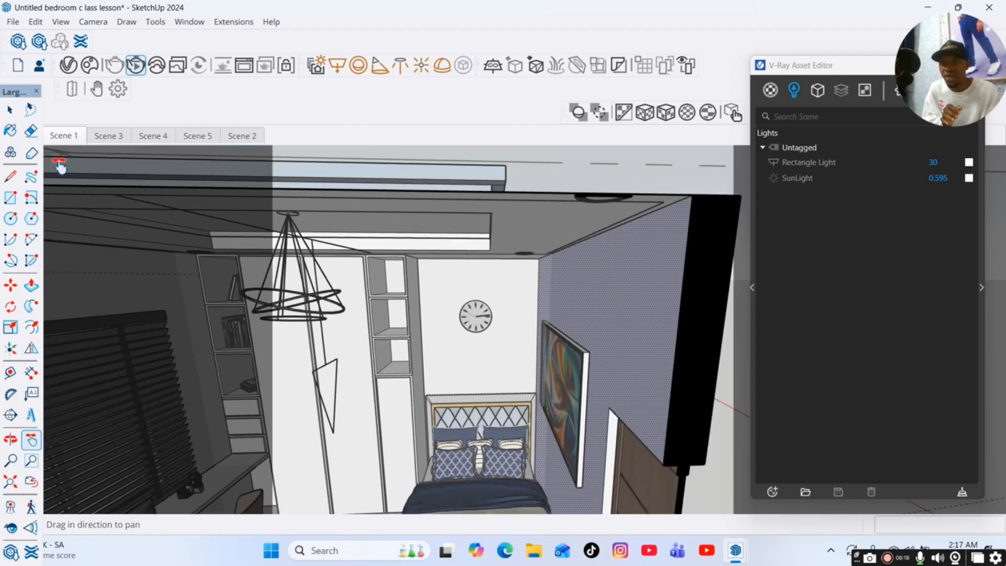
{"action": "left_click", "coordinate": [62, 136]}
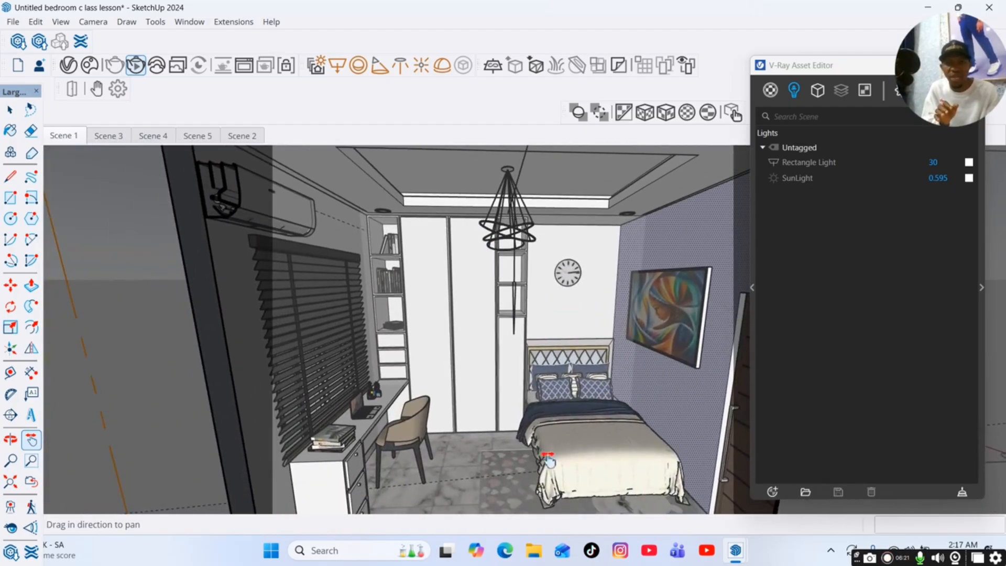
{"action": "mouse_move", "coordinate": [733, 551]}
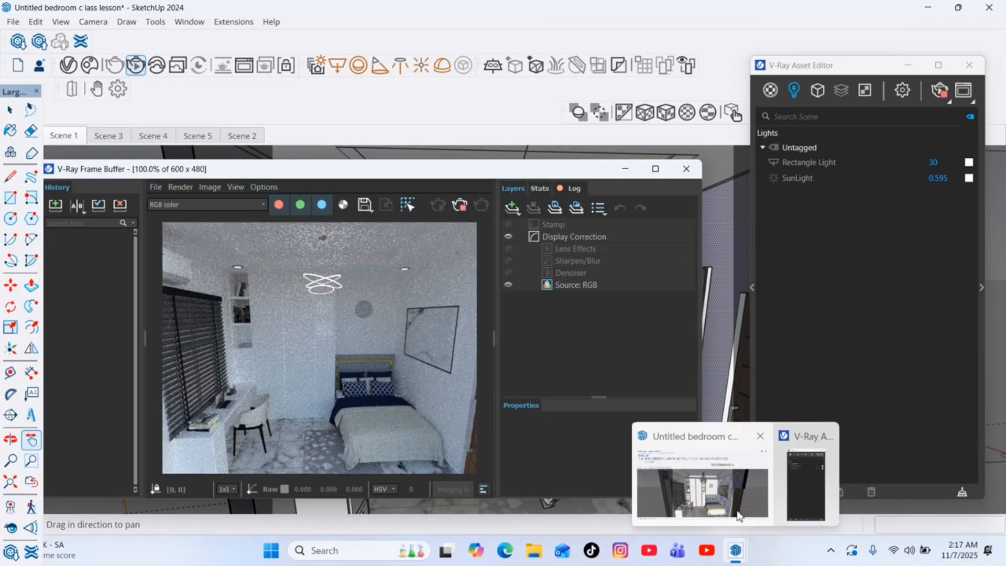
{"action": "left_click", "coordinate": [739, 517]}
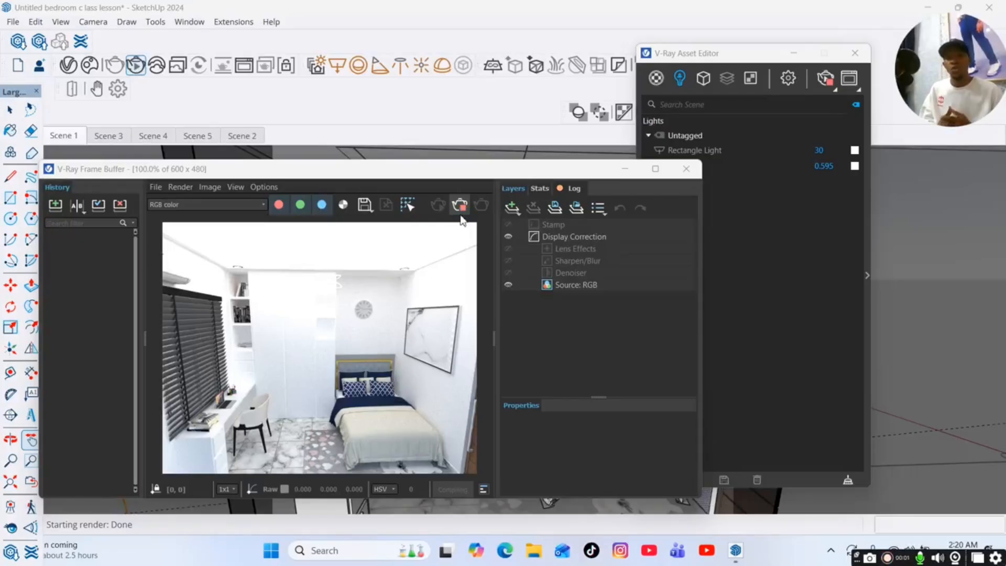
{"action": "left_click", "coordinate": [460, 212]}
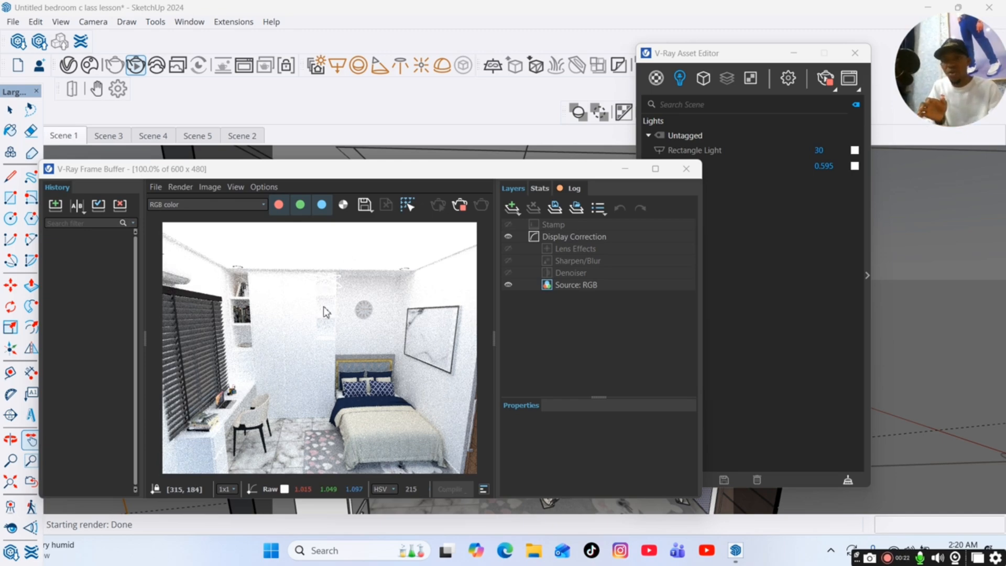
Switch the Rectangle Light off and back on to compare its effect in the interactive render.
{"action": "left_click_drag", "start_coordinate": [706, 58], "coordinate": [770, 63]}
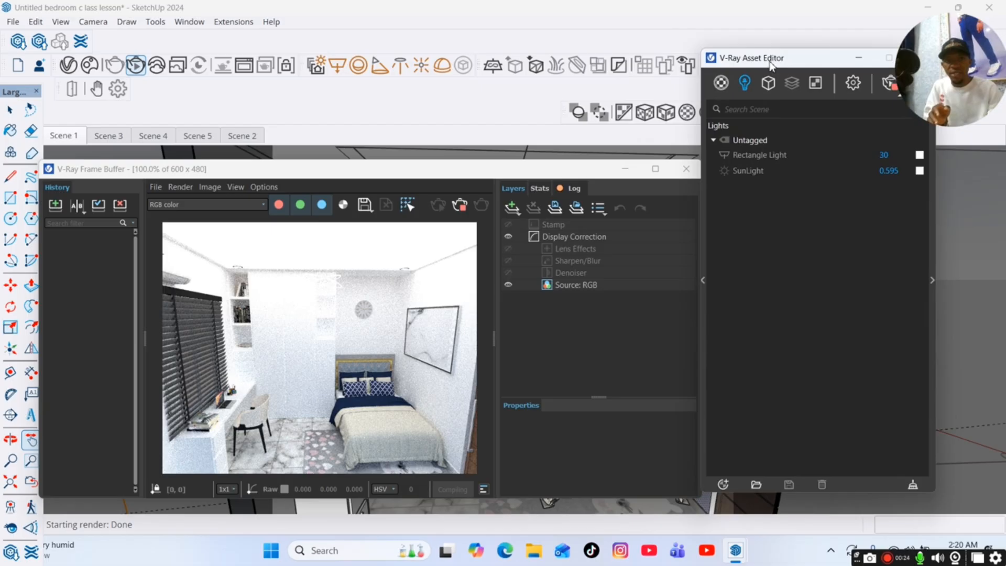
{"action": "left_click", "coordinate": [726, 156]}
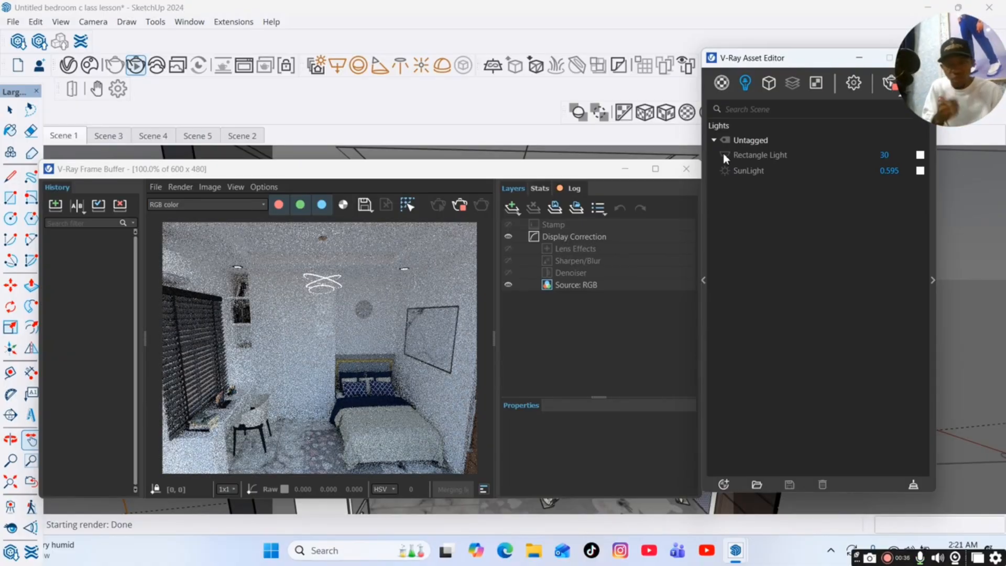
{"action": "left_click", "coordinate": [725, 173]}
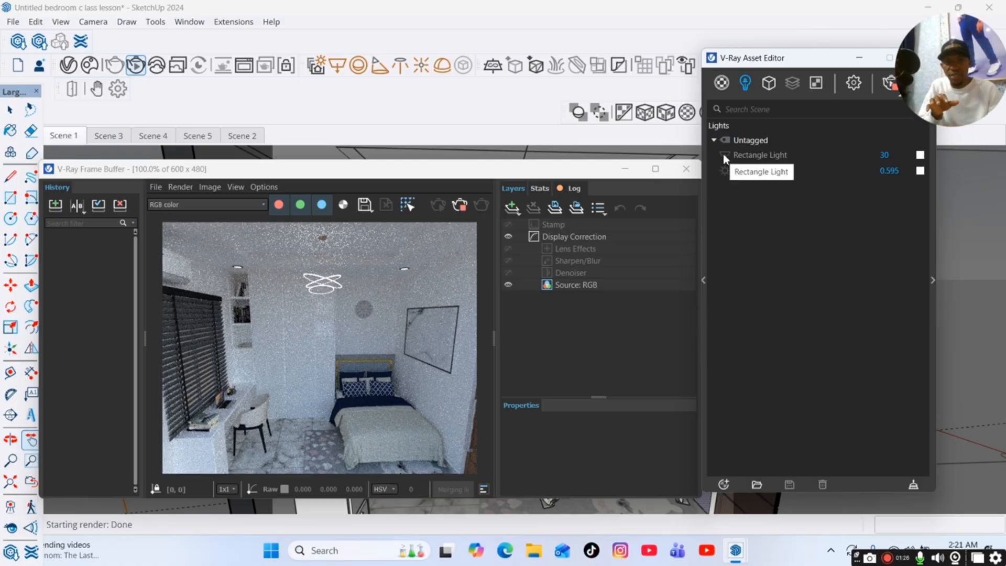
{"action": "left_click", "coordinate": [724, 155]}
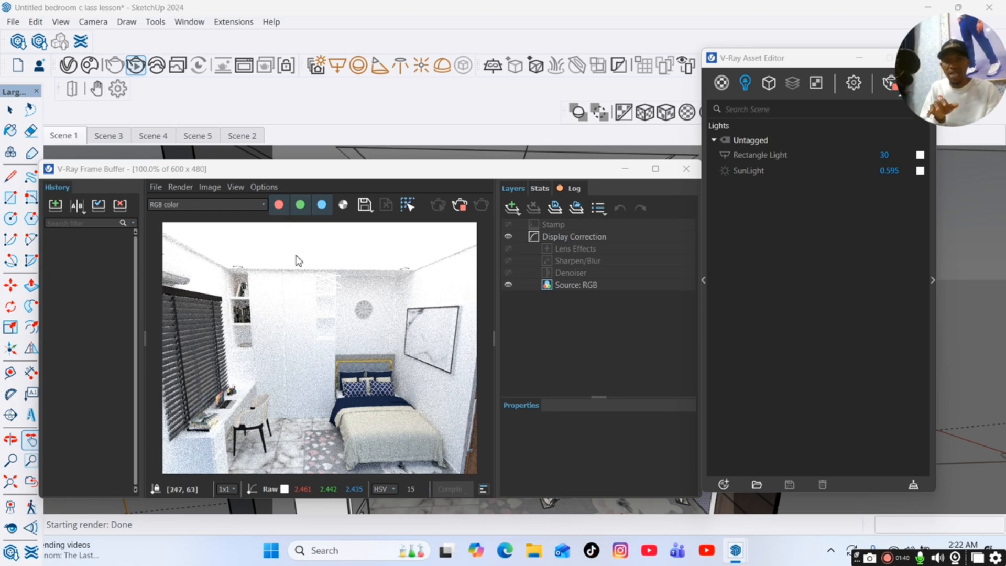
Open the Rectangle Light's settings, expand its options and make the light Invisible.
{"action": "left_click_drag", "start_coordinate": [787, 57], "coordinate": [609, 62]}
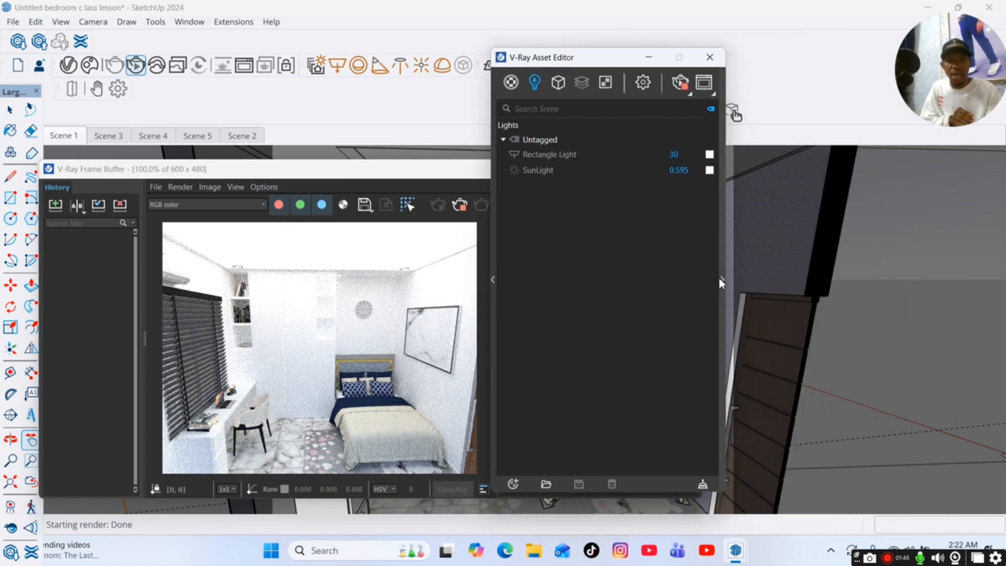
{"action": "left_click", "coordinate": [721, 281]}
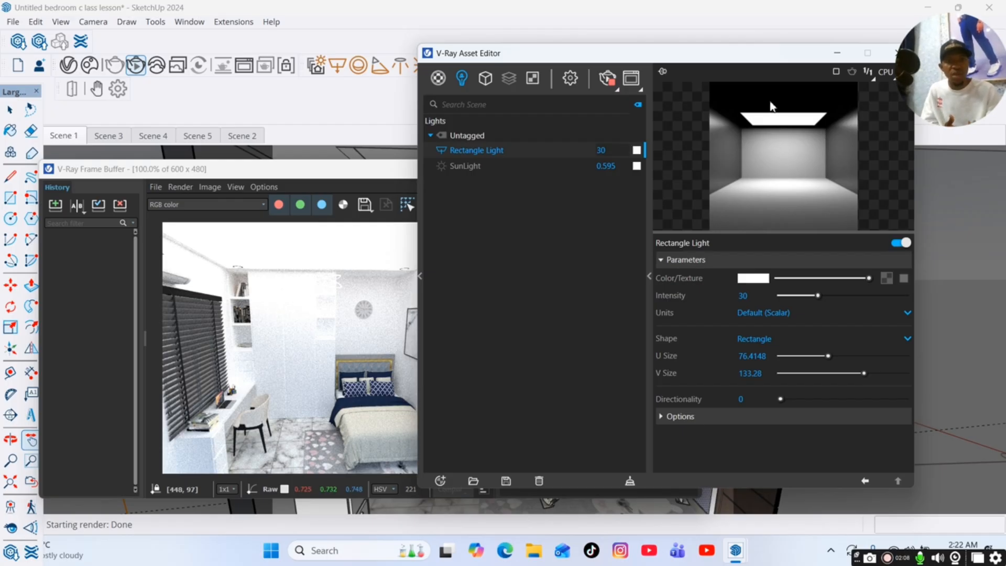
{"action": "left_click", "coordinate": [698, 420]}
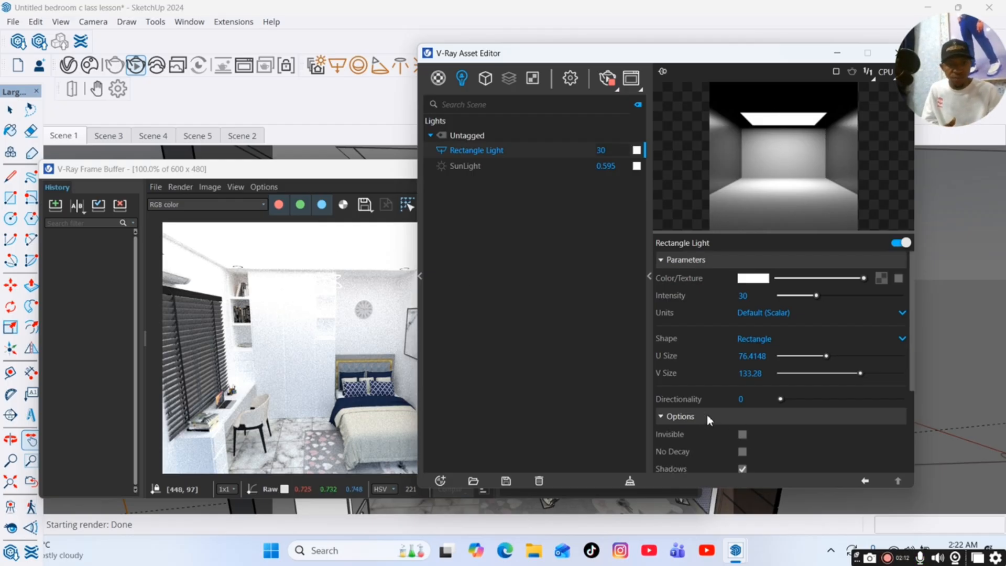
{"action": "left_click", "coordinate": [742, 434]}
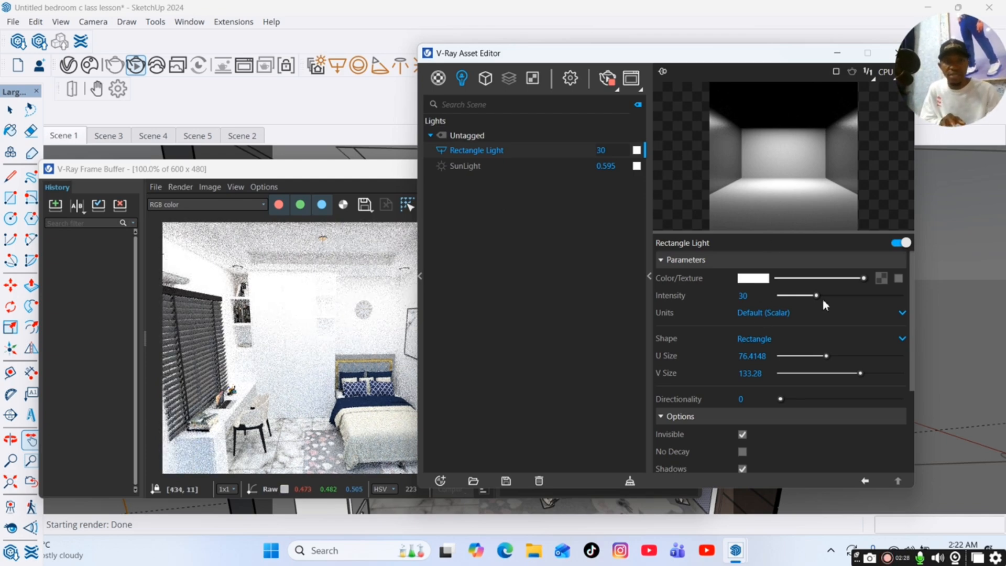
Try Rectangle Light intensities of 65.7 and 44.8, then set the intensity to 40.
{"action": "left_click_drag", "start_coordinate": [817, 296], "coordinate": [860, 296]}
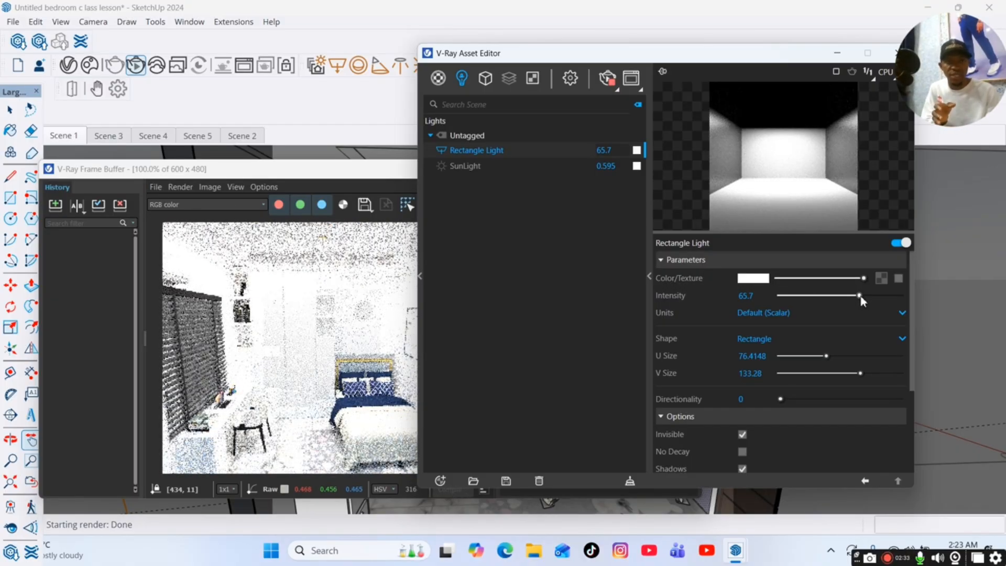
{"action": "left_click_drag", "start_coordinate": [860, 296], "coordinate": [835, 299]}
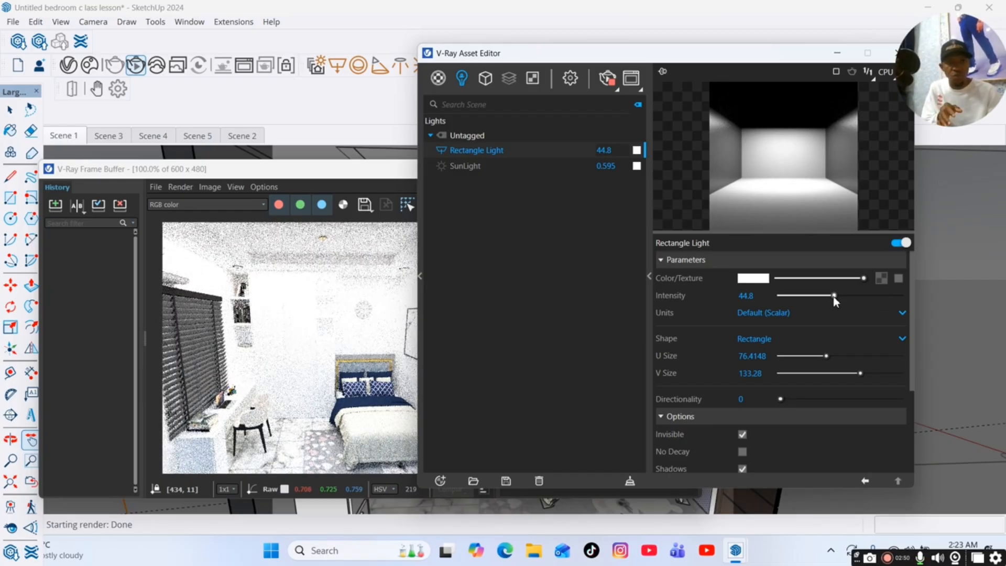
{"action": "double_click", "coordinate": [745, 296]}
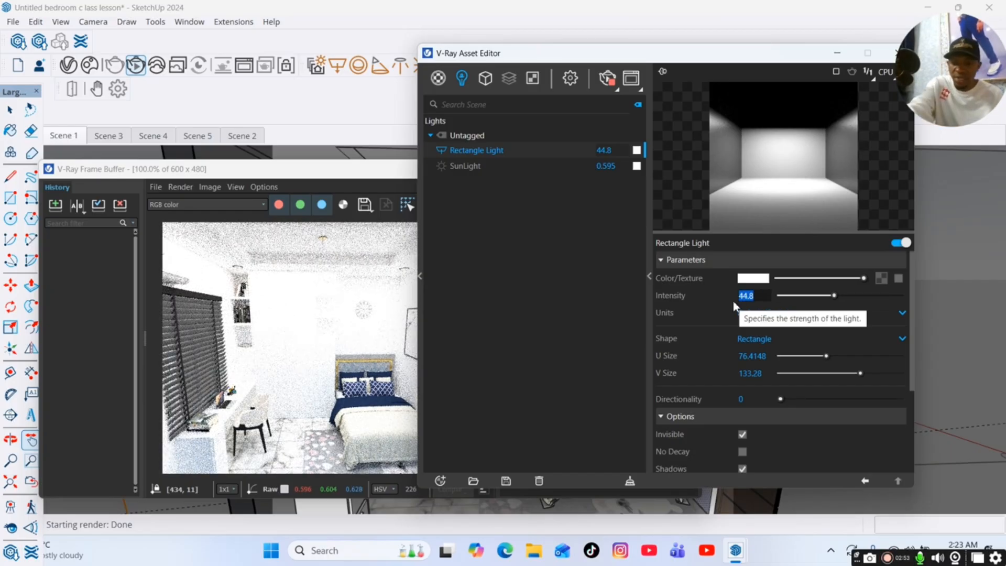
{"action": "type", "text": "40"}
{"action": "key", "text": "Return"}
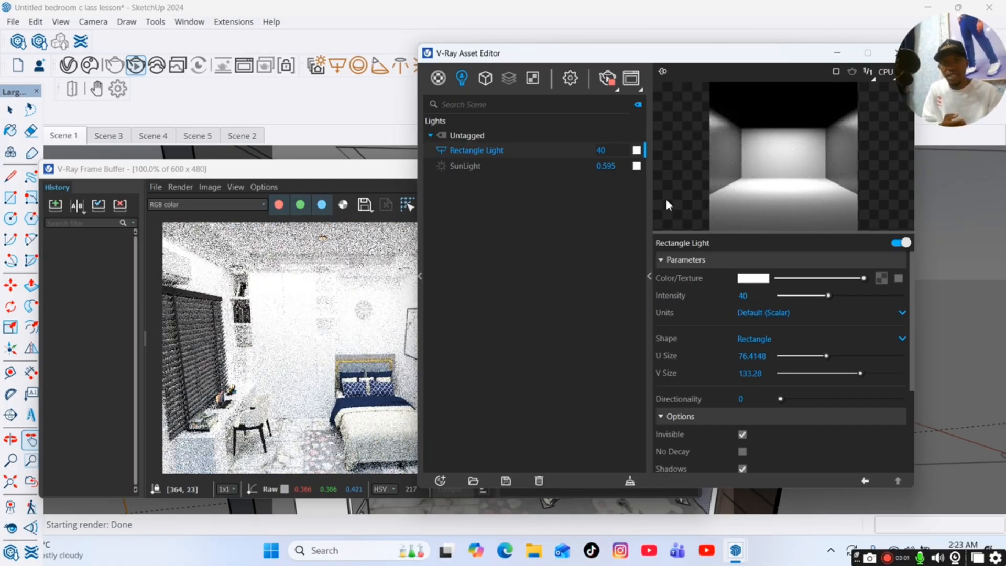
Arrange the V-Ray Frame Buffer and Asset Editor side by side so the whole render image is visible.
{"action": "left_click_drag", "start_coordinate": [593, 62], "coordinate": [630, 62]}
{"action": "left_click_drag", "start_coordinate": [325, 178], "coordinate": [189, 74]}
{"action": "left_click_drag", "start_coordinate": [713, 58], "coordinate": [640, 61]}
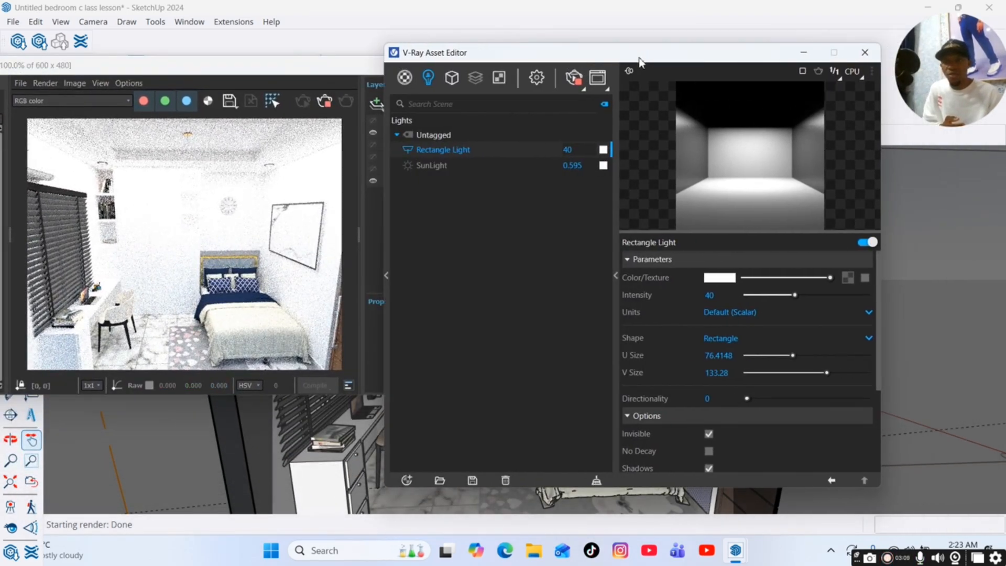
Try increasingly saturated blue tints for the Rectangle Light's colour, ending at R 0.147, G 0.62, B 0.972, with the render image kept uncovered.
{"action": "left_click_drag", "start_coordinate": [304, 68], "coordinate": [339, 69]}
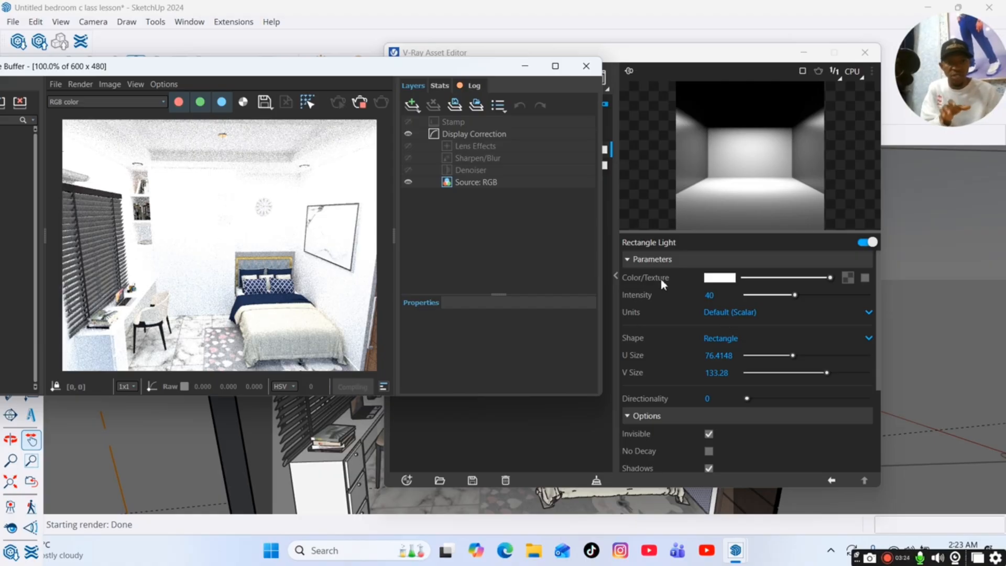
{"action": "left_click", "coordinate": [722, 277]}
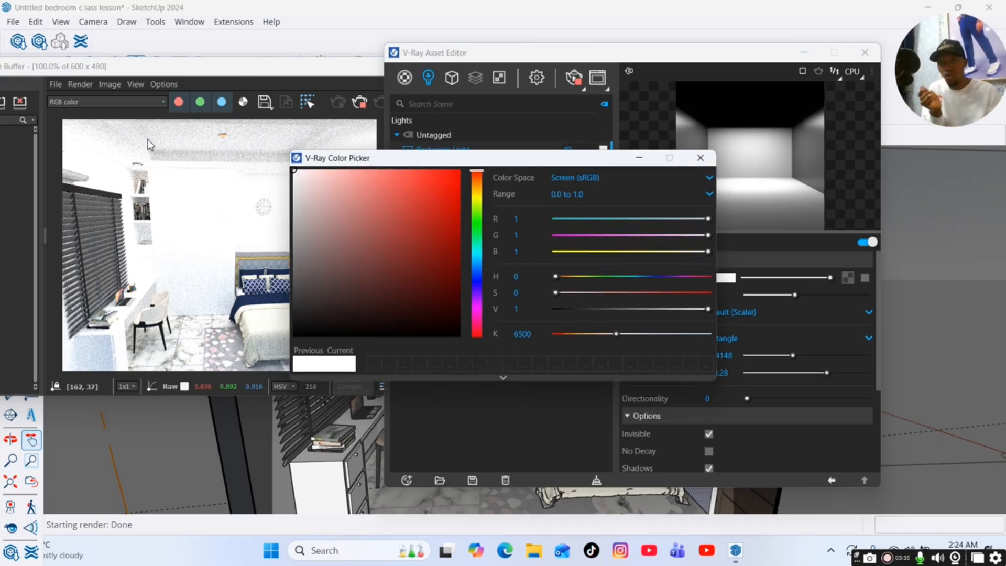
{"action": "left_click", "coordinate": [477, 267]}
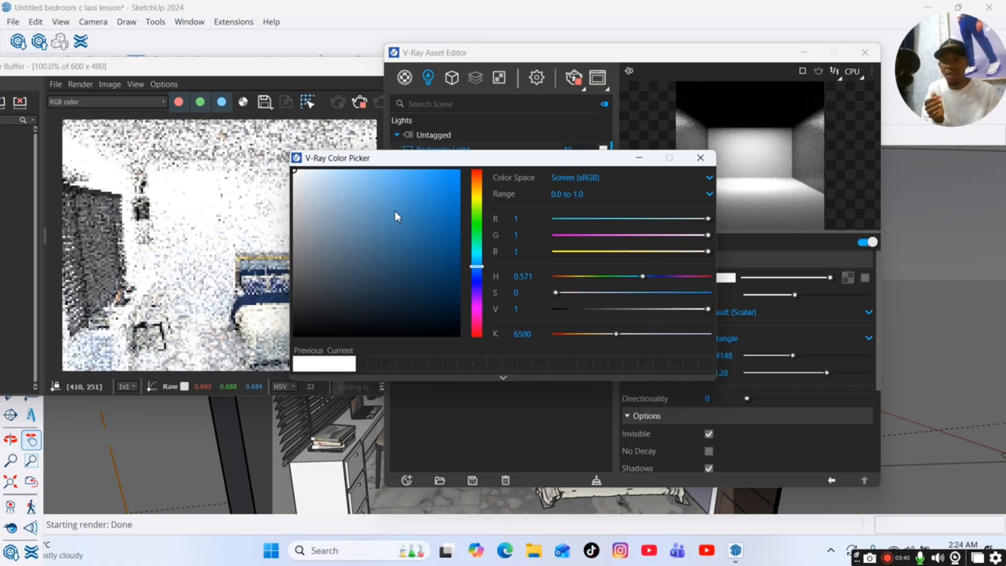
{"action": "left_click", "coordinate": [351, 178]}
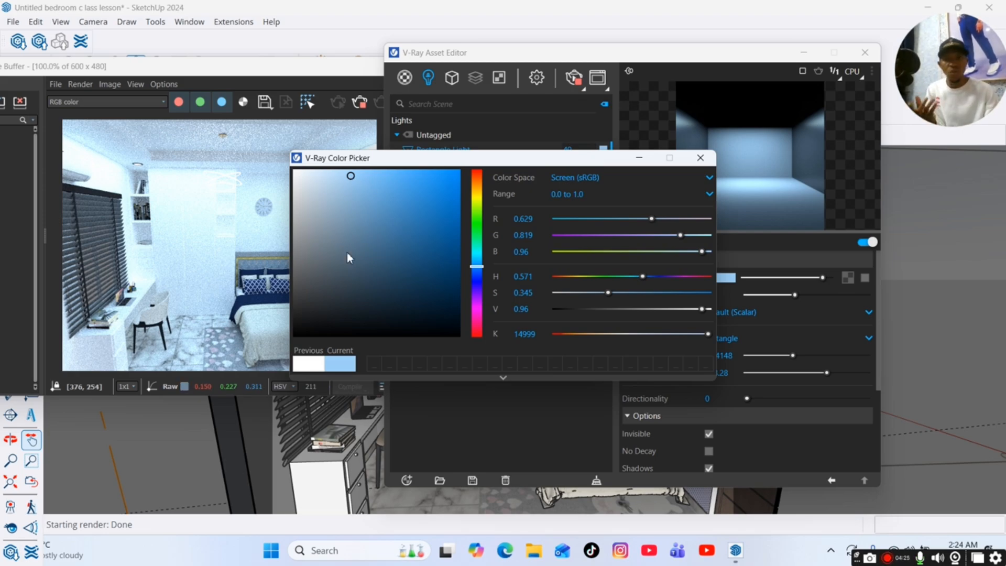
{"action": "left_click", "coordinate": [374, 176]}
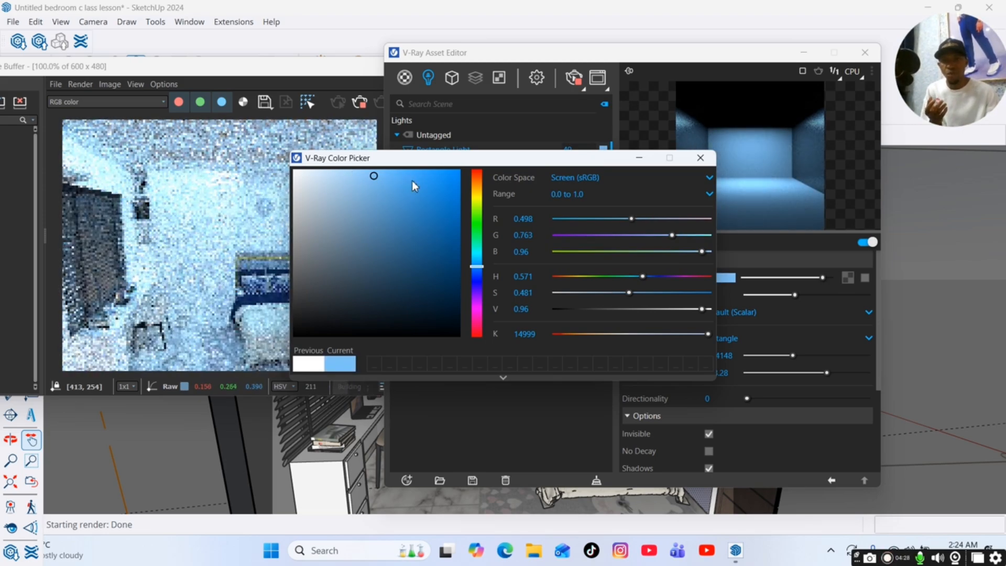
{"action": "left_click", "coordinate": [412, 180]}
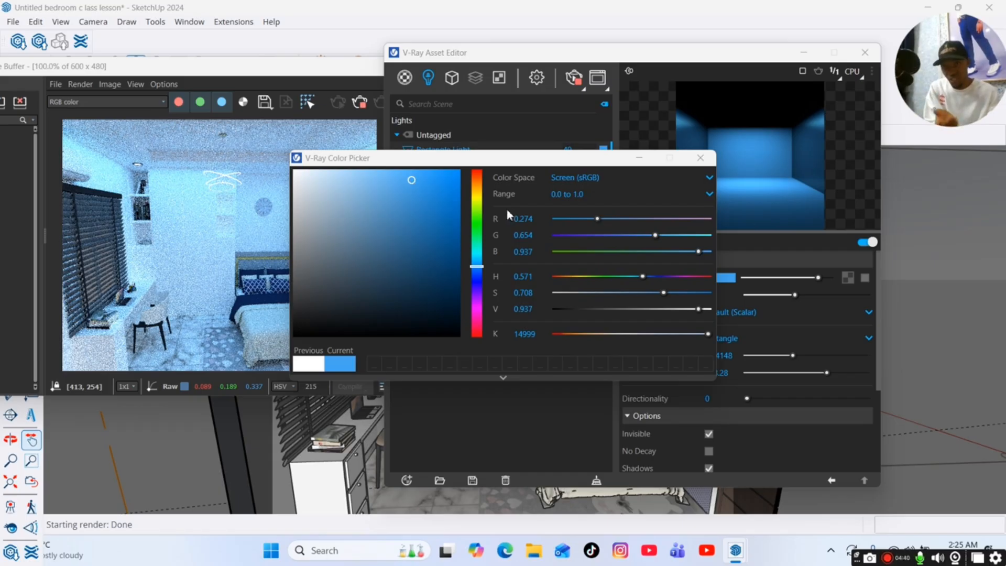
{"action": "left_click", "coordinate": [435, 174]}
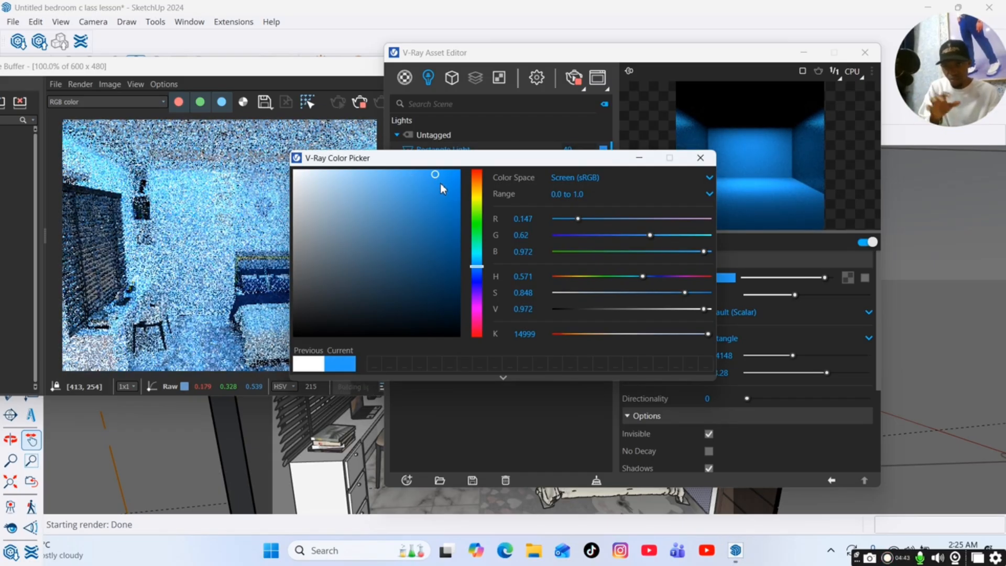
{"action": "left_click_drag", "start_coordinate": [451, 159], "coordinate": [592, 176]}
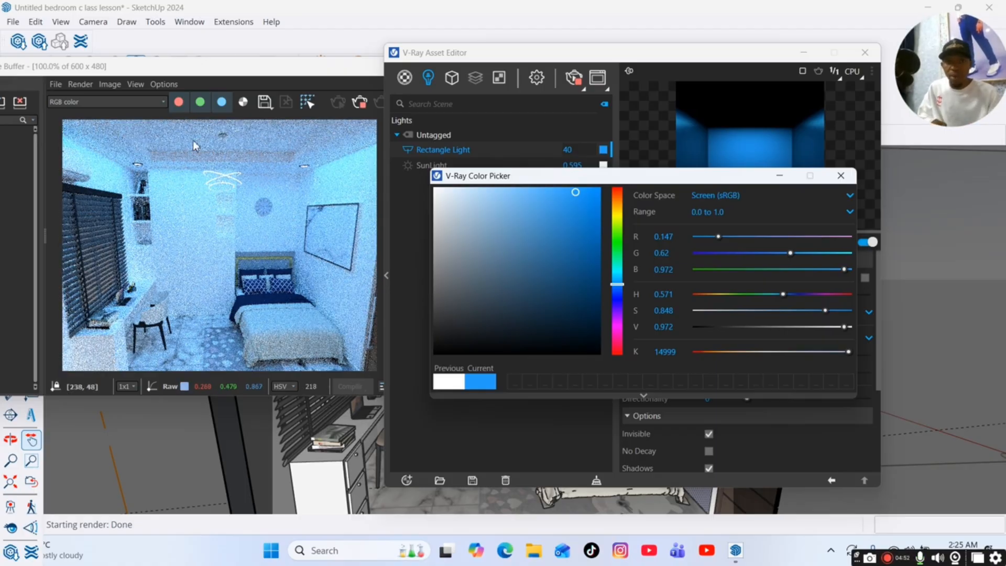
Try pink tints for the Rectangle Light, restore its previous white colour and minimise the colour picker.
{"action": "left_click", "coordinate": [618, 340]}
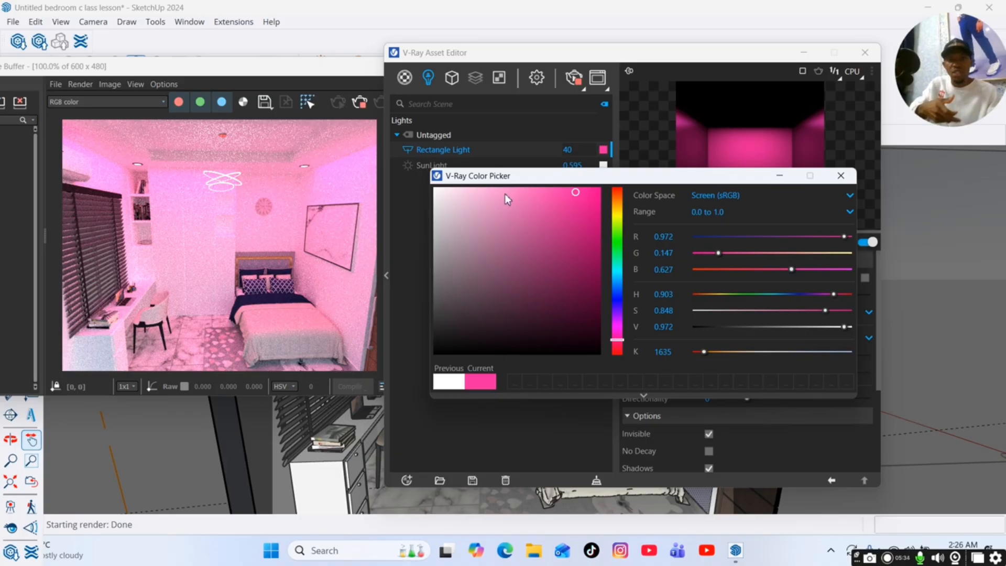
{"action": "left_click", "coordinate": [587, 195]}
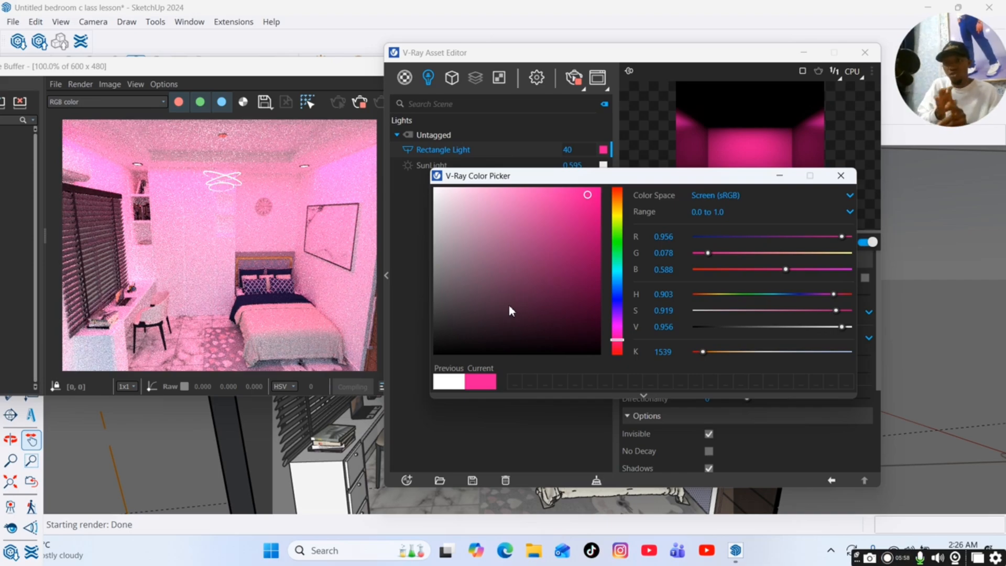
{"action": "left_click", "coordinate": [448, 384]}
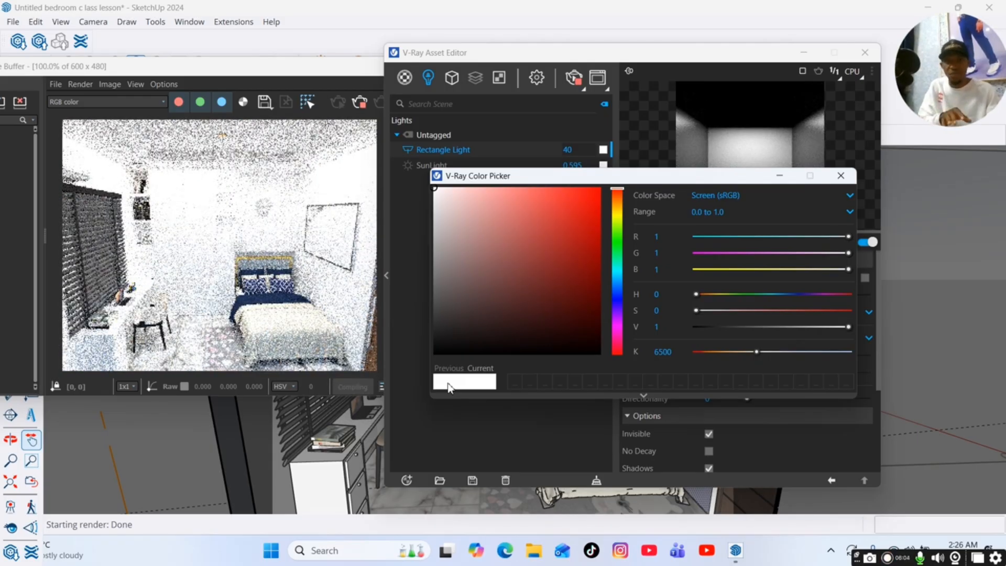
{"action": "left_click", "coordinate": [779, 177]}
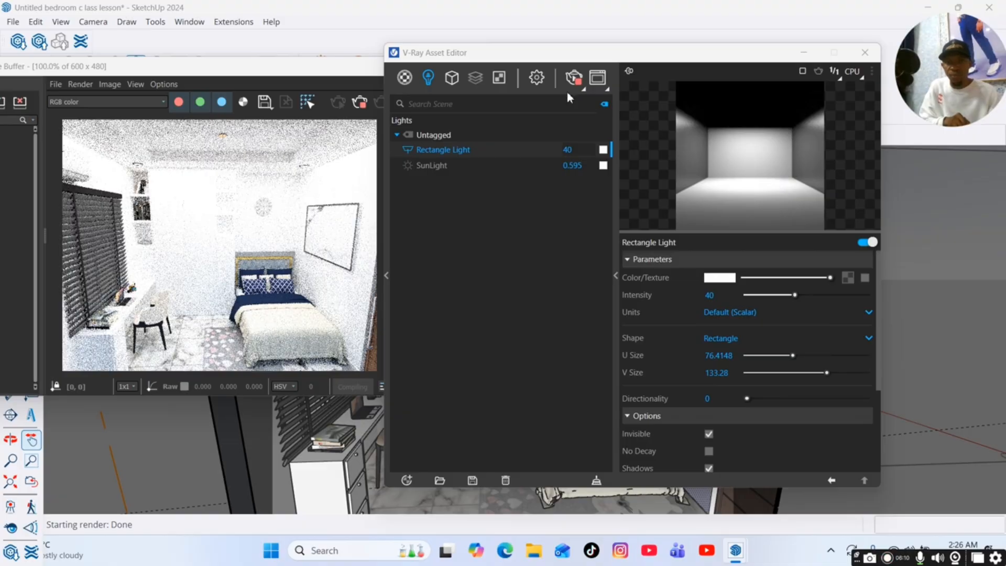
Move aside and minimise the Asset Editor and the Frame Buffer to uncover the model view.
{"action": "left_click_drag", "start_coordinate": [574, 61], "coordinate": [631, 128]}
{"action": "left_click", "coordinate": [504, 85]}
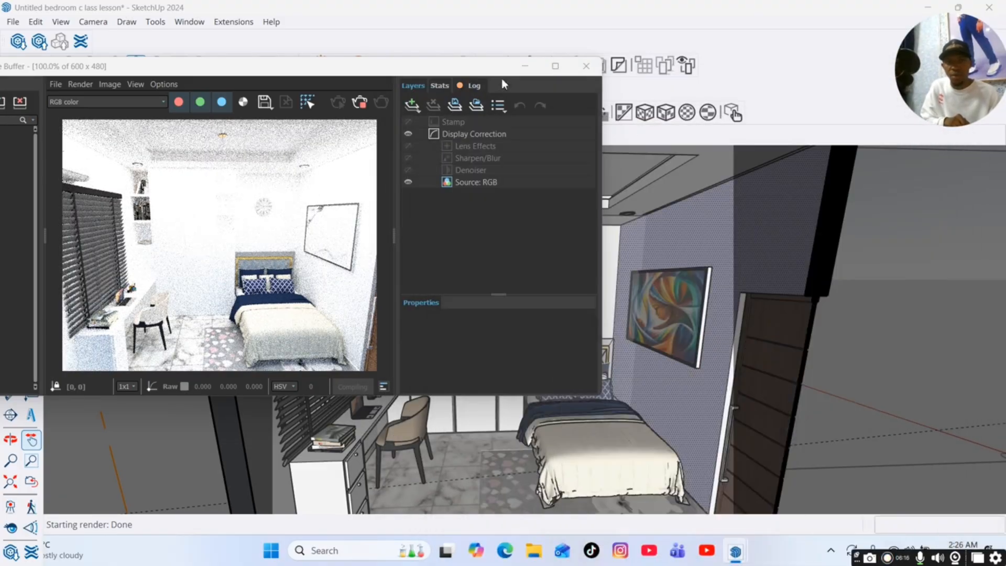
{"action": "mouse_move", "coordinate": [421, 66]}
{"action": "left_mouse_down"}
{"action": "mouse_move", "coordinate": [471, 149]}
{"action": "mouse_move", "coordinate": [718, 303]}
{"action": "mouse_move", "coordinate": [720, 374]}
{"action": "left_mouse_up"}
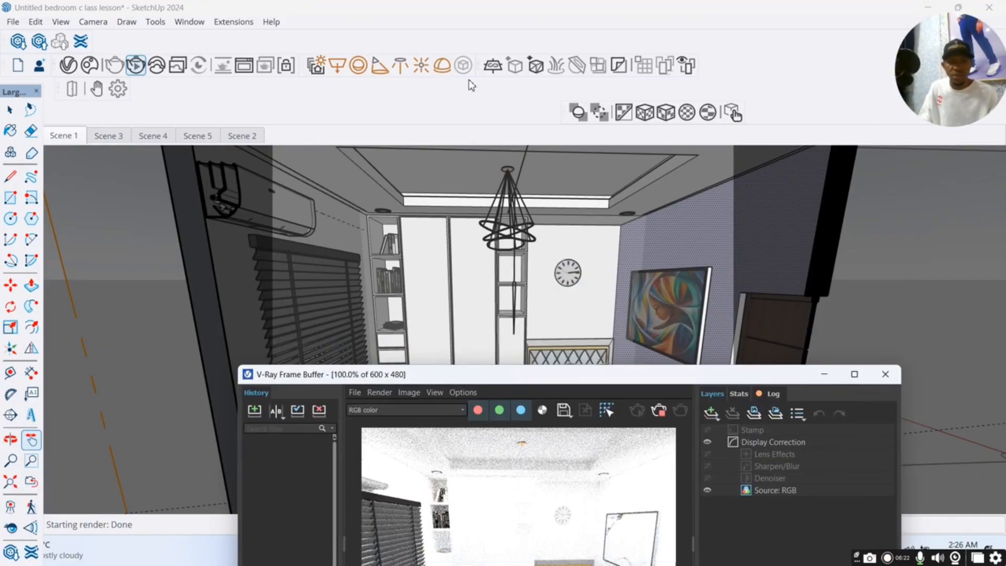
{"action": "left_click", "coordinate": [888, 557]}
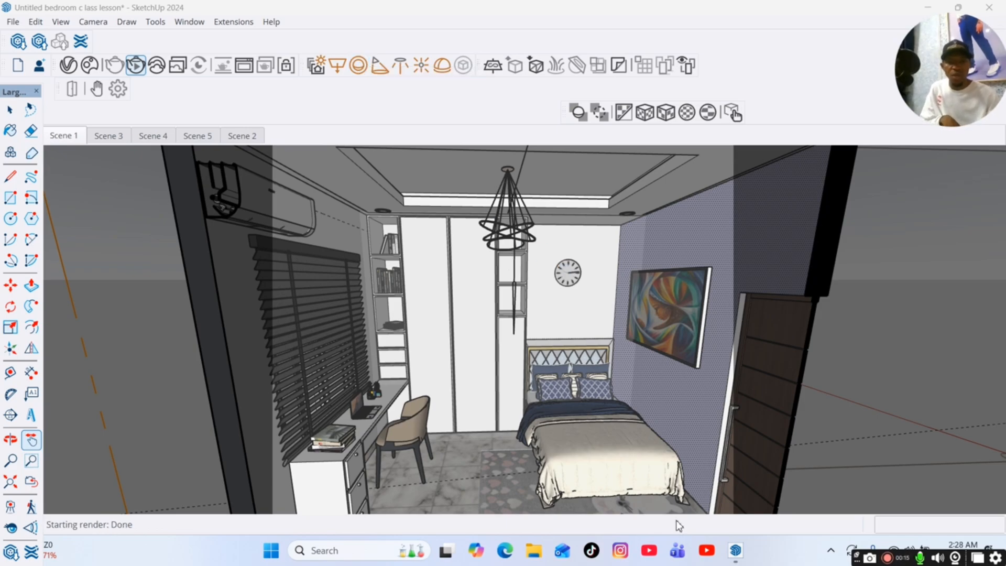
Bring the V-Ray Asset Editor back, switch off the Rectangle Light and minimise the editor again.
{"action": "mouse_move", "coordinate": [735, 550]}
{"action": "left_click", "coordinate": [747, 498]}
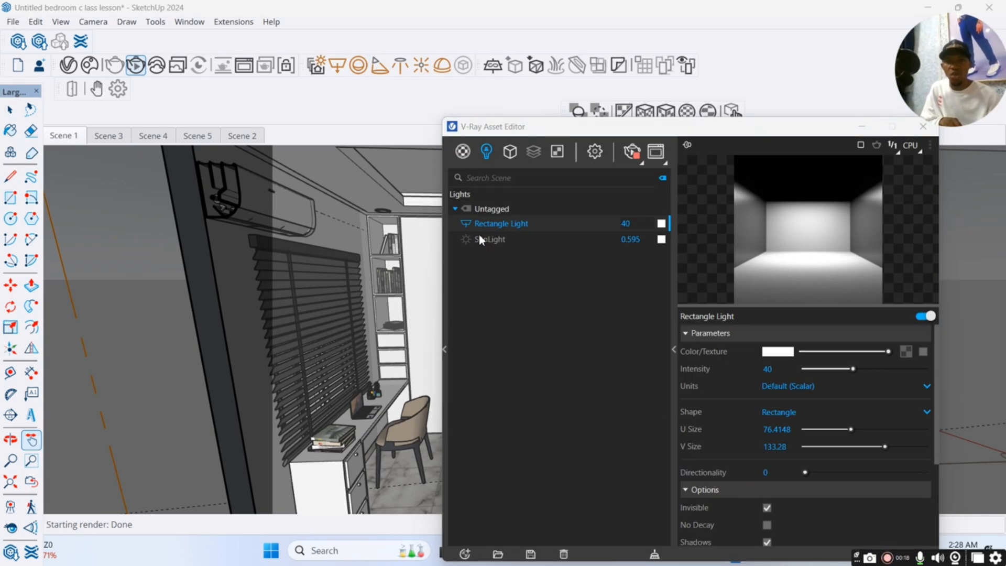
{"action": "left_click", "coordinate": [466, 225]}
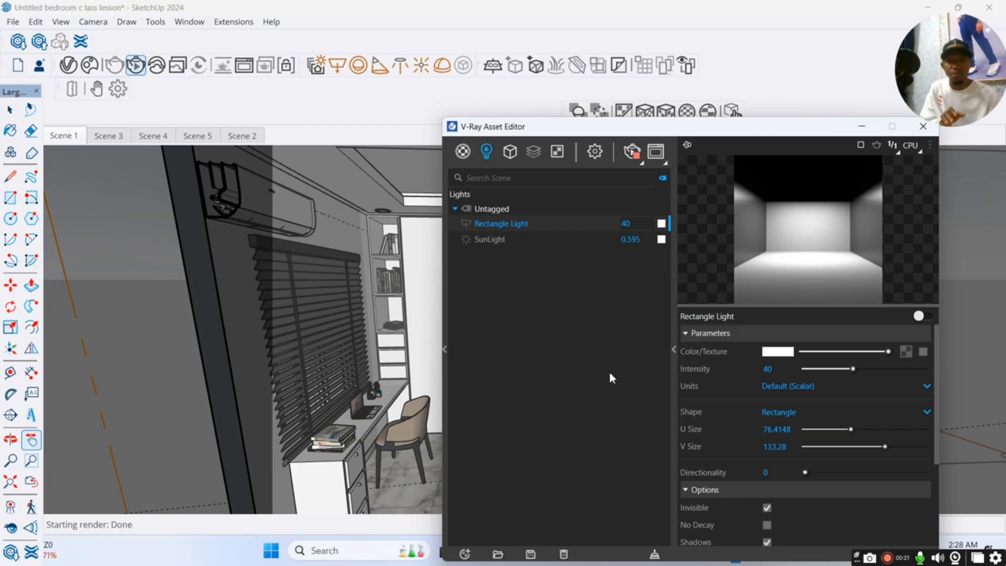
{"action": "left_click", "coordinate": [862, 128]}
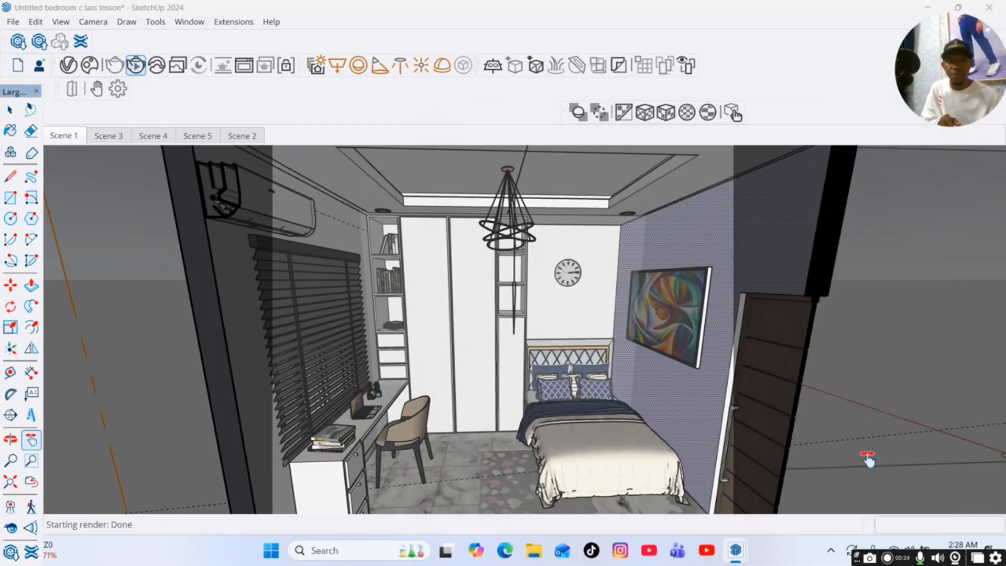
Check the interactive render in the Frame Buffer with the Rectangle Light off, and minimise the buffer.
{"action": "mouse_move", "coordinate": [739, 550]}
{"action": "left_click", "coordinate": [842, 498]}
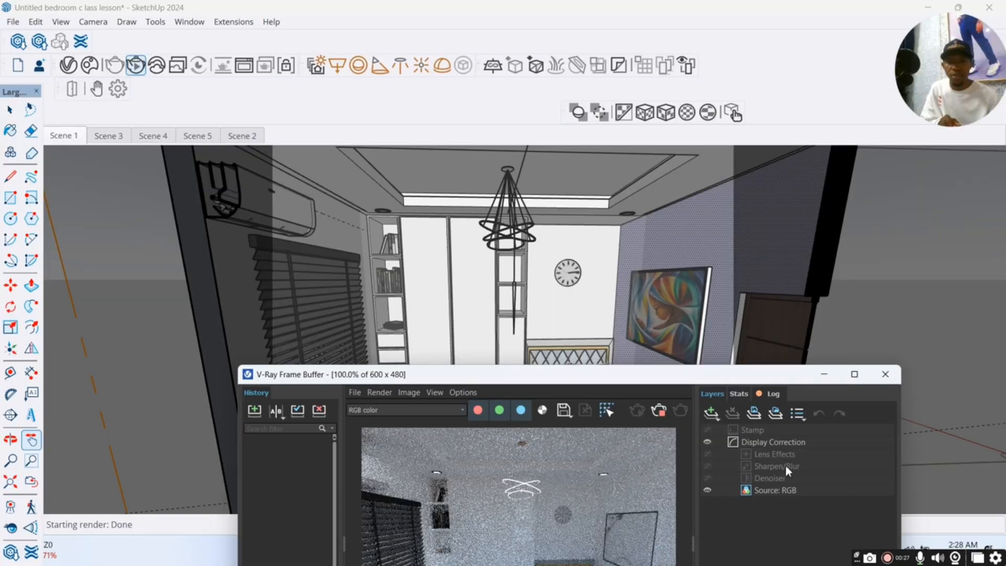
{"action": "mouse_move", "coordinate": [619, 367]}
{"action": "left_mouse_down"}
{"action": "mouse_move", "coordinate": [600, 178]}
{"action": "mouse_move", "coordinate": [658, 234]}
{"action": "mouse_move", "coordinate": [750, 281]}
{"action": "mouse_move", "coordinate": [632, 420]}
{"action": "mouse_move", "coordinate": [621, 452]}
{"action": "left_mouse_up"}
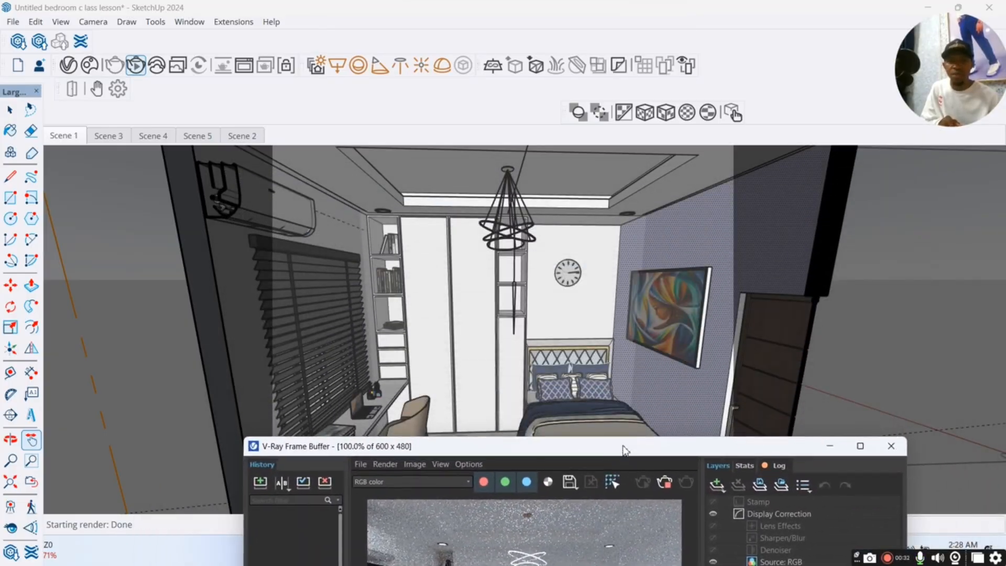
{"action": "left_click", "coordinate": [831, 442]}
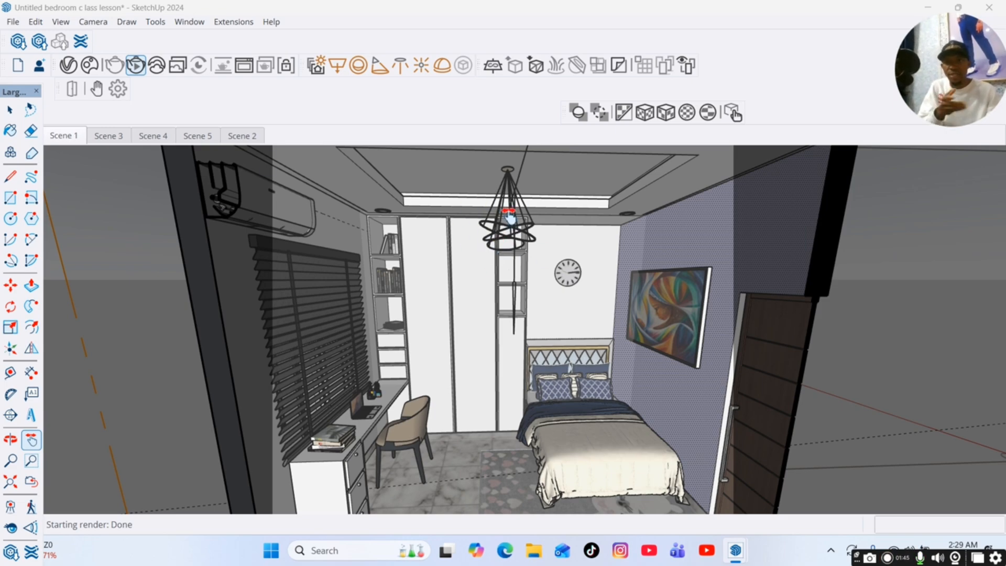
Add a V-Ray Sphere Light at the hanging chandelier and move it about 11.8 cm to sit around the rings.
{"action": "left_click", "coordinate": [361, 65]}
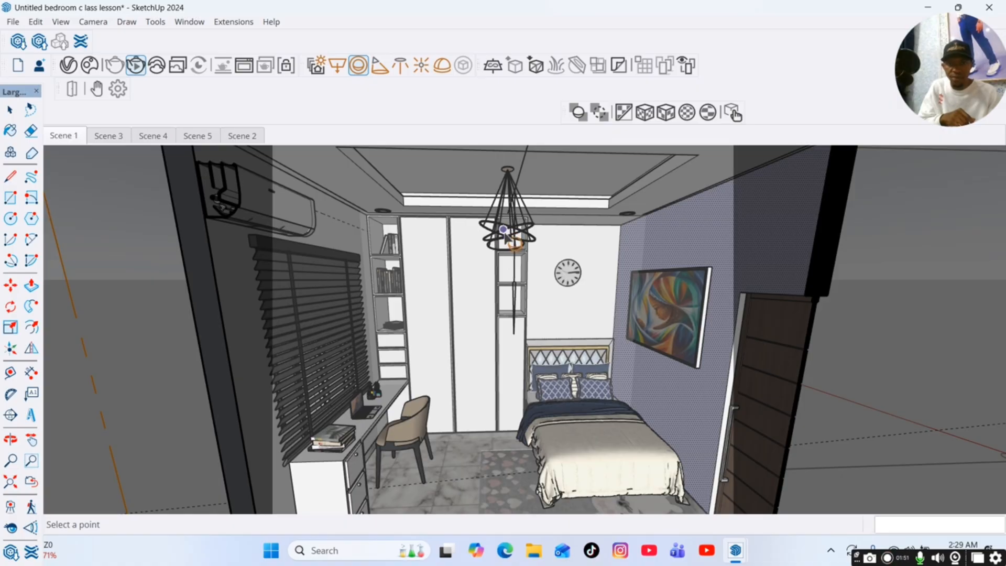
{"action": "scroll", "coordinate": [504, 230], "scroll_direction": "up", "scroll_amount": 5}
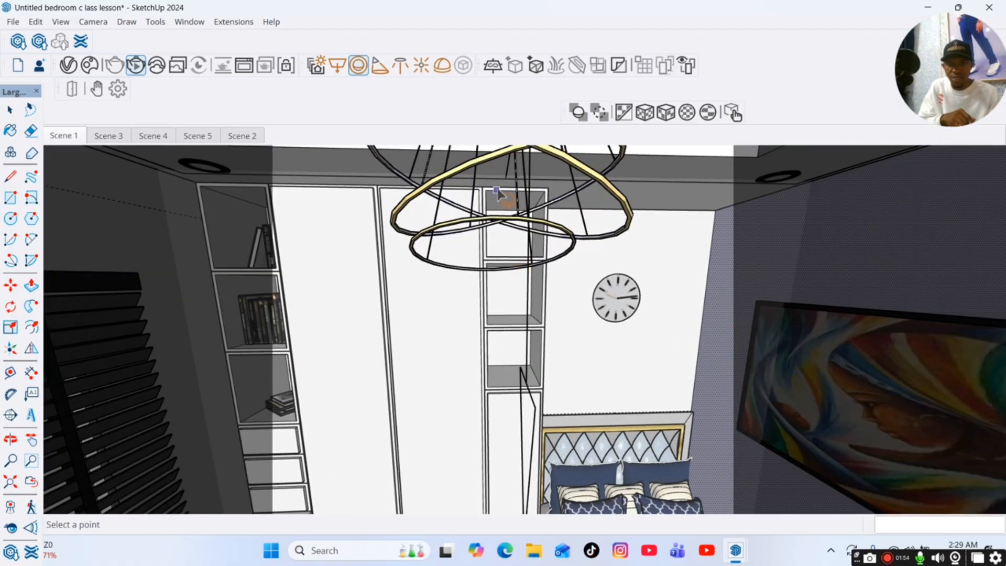
{"action": "left_click", "coordinate": [508, 225]}
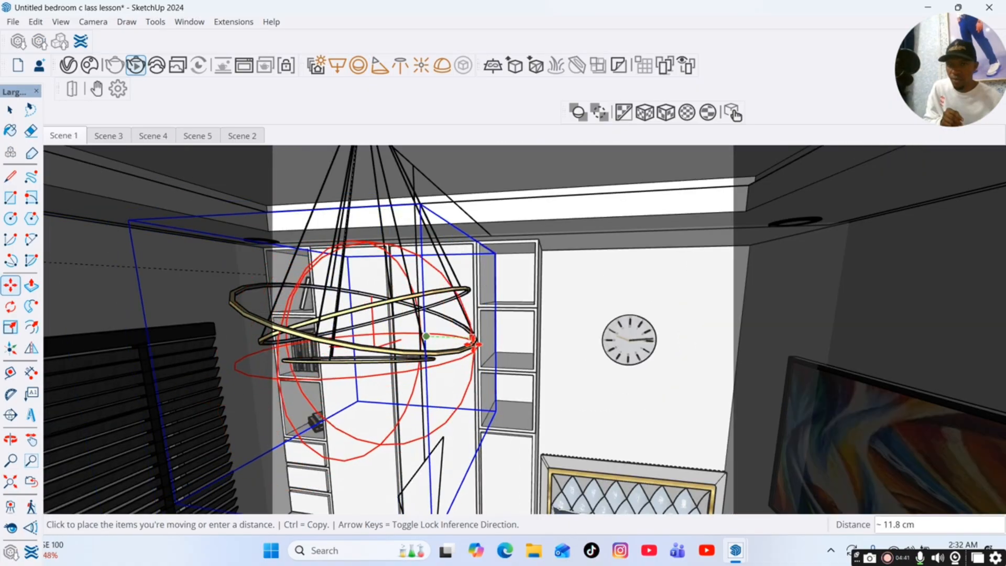
{"action": "left_click", "coordinate": [472, 344]}
Examine the Sphere Light's position around the chandelier from another angle and return to the Scene 1 view.
{"action": "left_click", "coordinate": [12, 441]}
{"action": "left_click_drag", "start_coordinate": [231, 398], "coordinate": [294, 377]}
{"action": "scroll", "coordinate": [294, 377], "scroll_direction": "down", "scroll_amount": 3}
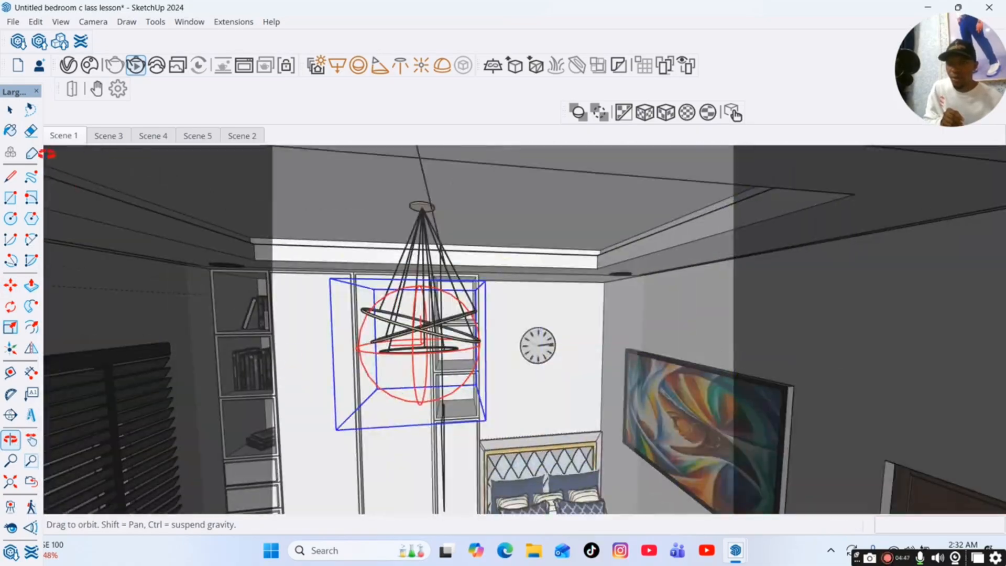
{"action": "left_click", "coordinate": [10, 110]}
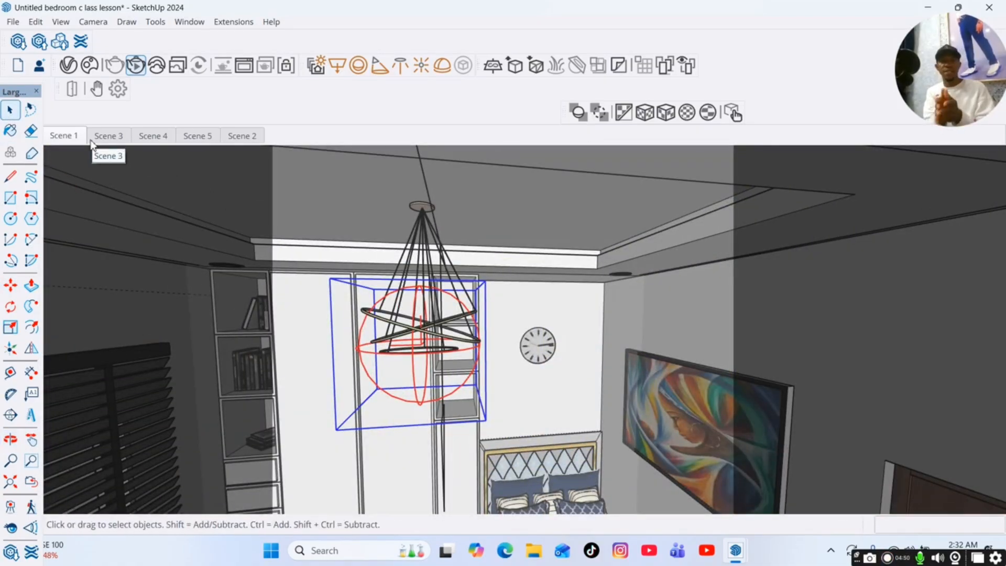
{"action": "left_click", "coordinate": [59, 135]}
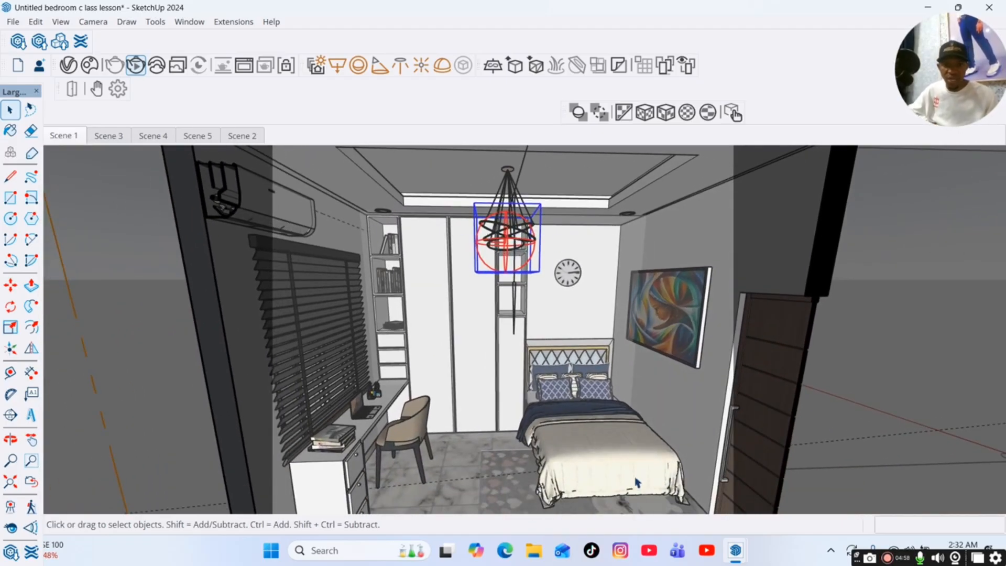
Reopen the V-Ray Frame Buffer and Asset Editor and arrange them side by side so the whole render image is visible.
{"action": "mouse_move", "coordinate": [735, 550]}
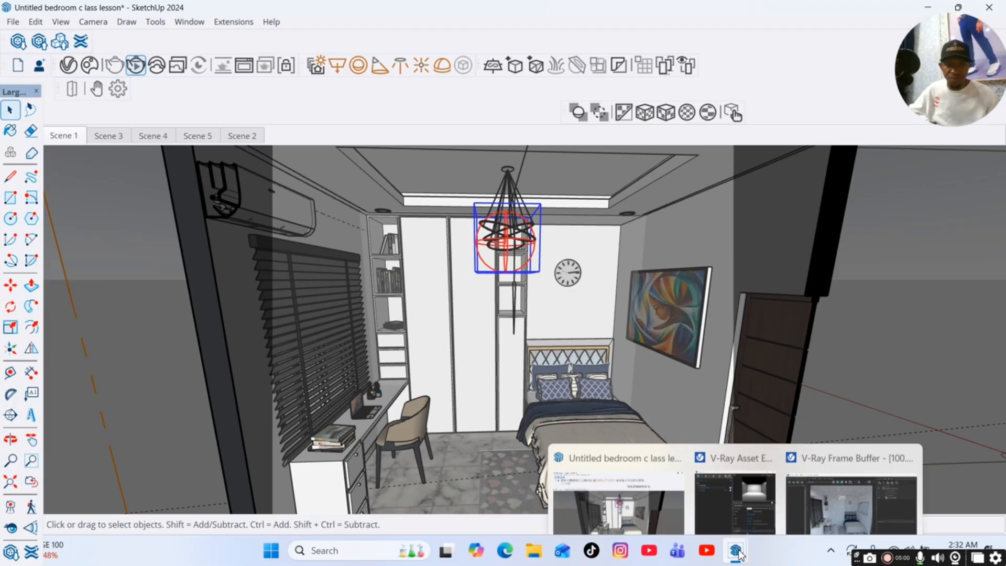
{"action": "left_click", "coordinate": [845, 505]}
{"action": "left_click_drag", "start_coordinate": [627, 446], "coordinate": [609, 257]}
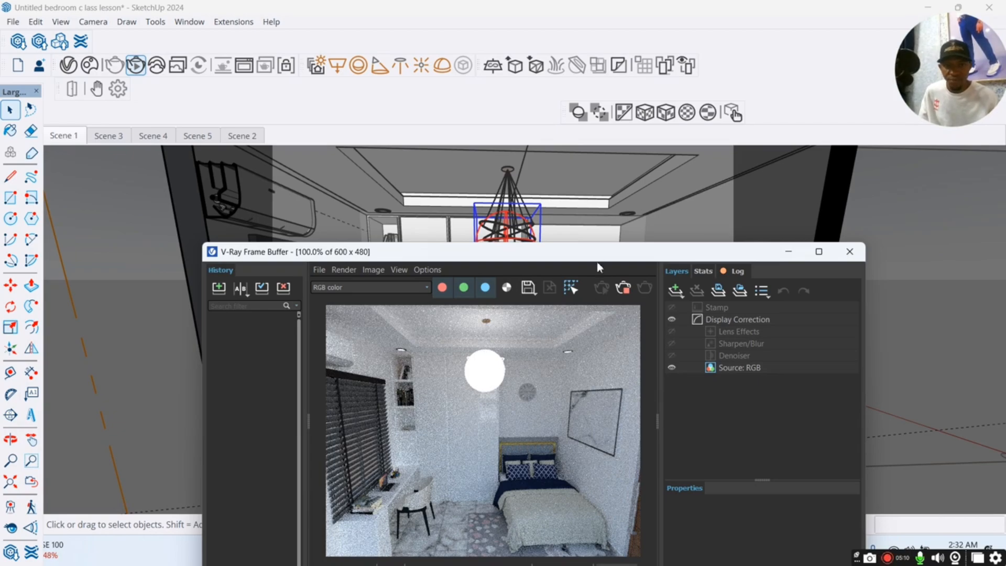
{"action": "left_click_drag", "start_coordinate": [596, 258], "coordinate": [587, 172]}
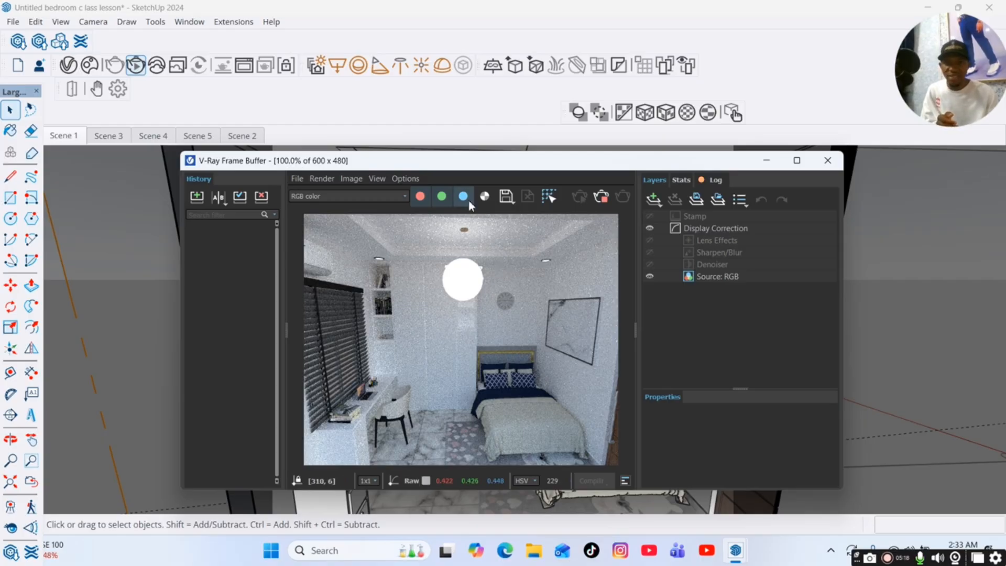
{"action": "left_click_drag", "start_coordinate": [588, 167], "coordinate": [460, 161]}
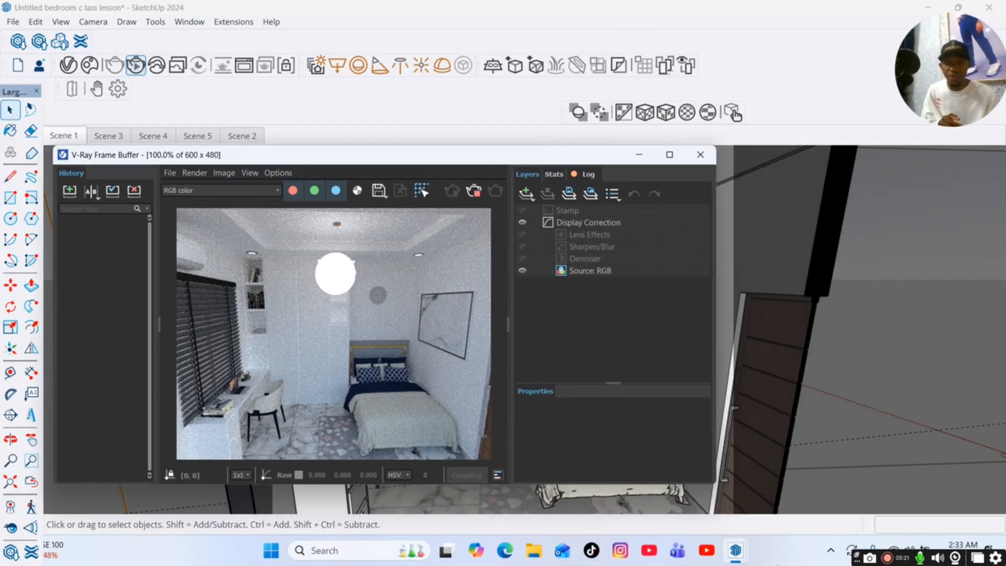
{"action": "mouse_move", "coordinate": [736, 551]}
{"action": "left_click", "coordinate": [741, 499]}
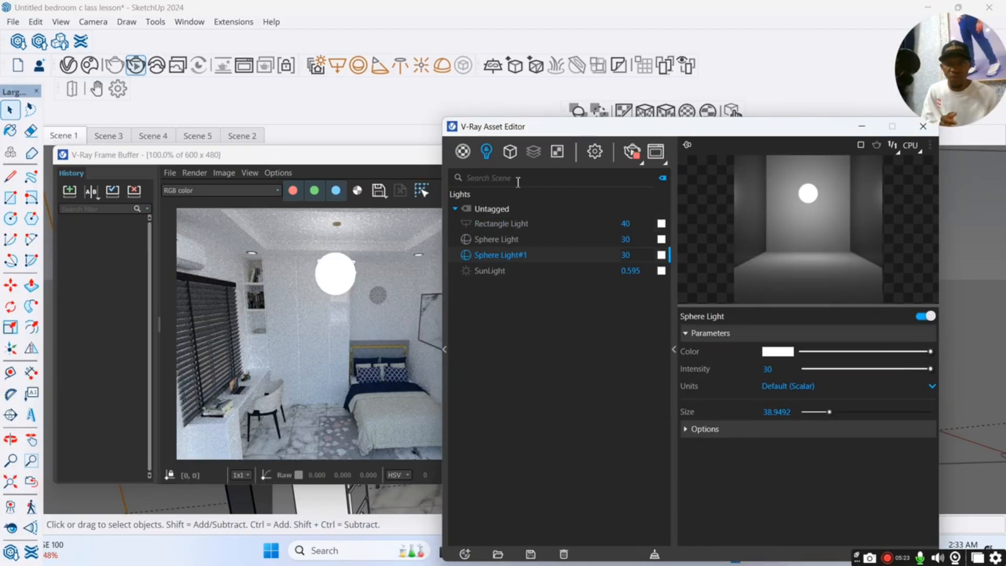
{"action": "left_click_drag", "start_coordinate": [550, 128], "coordinate": [657, 129]}
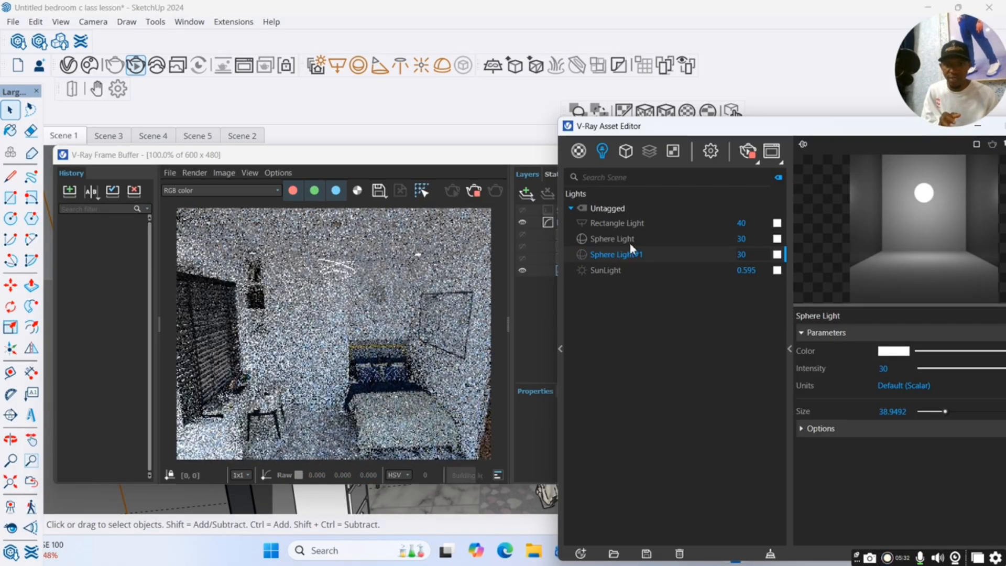
Permanently delete the surplus Sphere Light asset from the lights list, keeping Sphere Light#1.
{"action": "right_click", "coordinate": [630, 242]}
{"action": "left_click", "coordinate": [656, 319]}
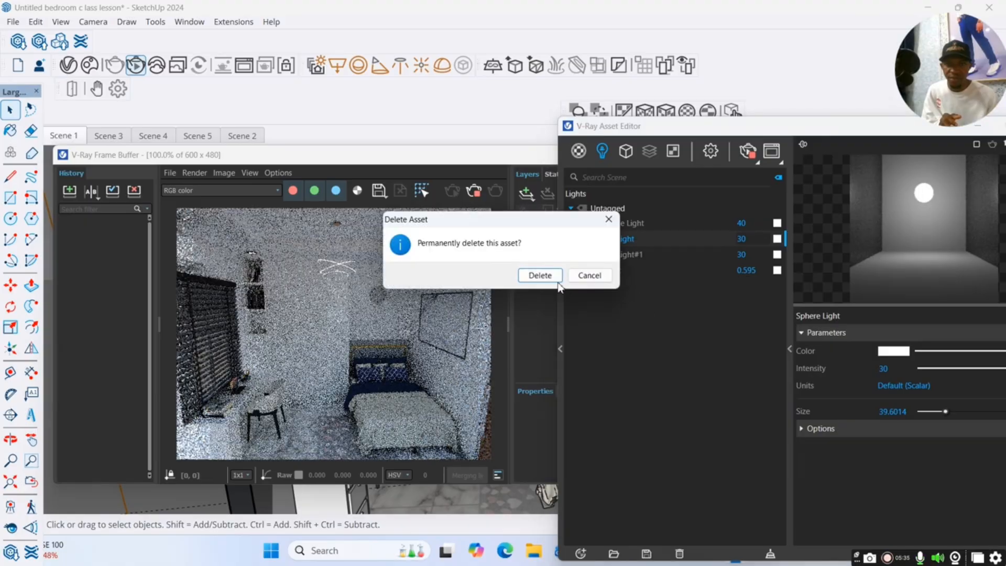
{"action": "left_click", "coordinate": [548, 275]}
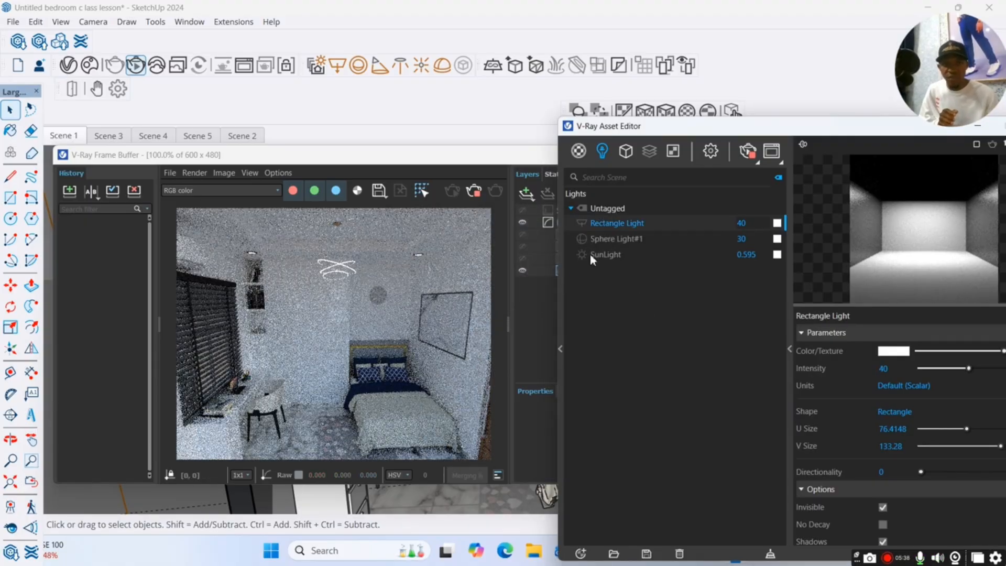
Enable the Invisible option for Sphere Light#1 and arrange the Asset Editor so the render stays in view.
{"action": "left_click", "coordinate": [602, 238]}
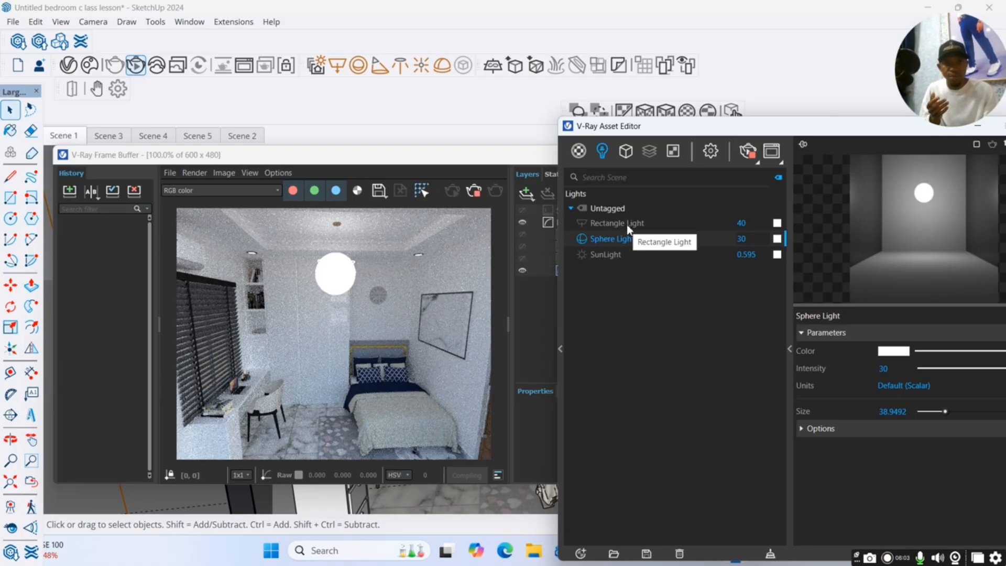
{"action": "left_click_drag", "start_coordinate": [723, 125], "coordinate": [572, 100]}
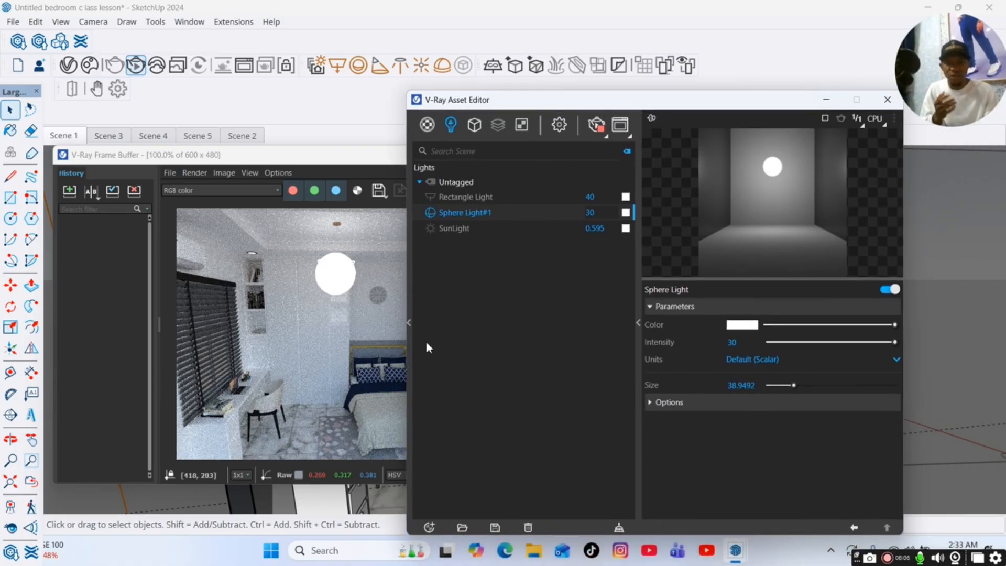
{"action": "left_click", "coordinate": [720, 404]}
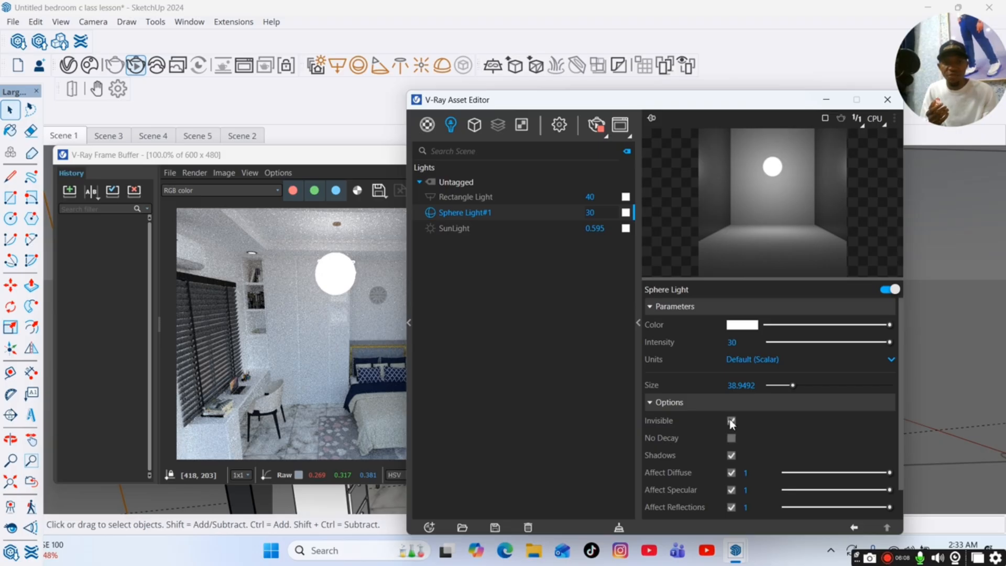
{"action": "left_click", "coordinate": [731, 421]}
{"action": "left_click_drag", "start_coordinate": [583, 107], "coordinate": [718, 106]}
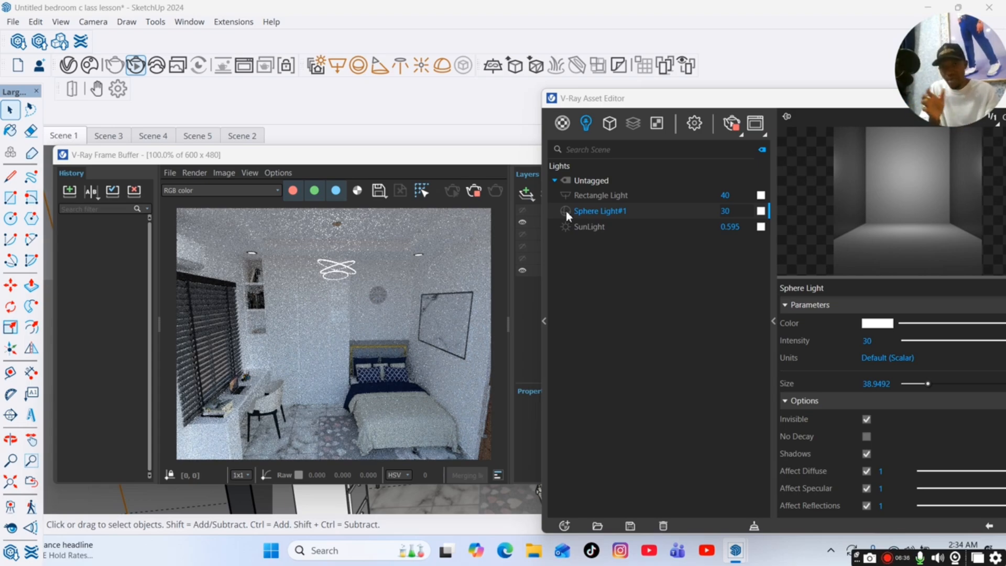
Switch on Sphere Light#1 and the Rectangle Light, and set the Rectangle Light's intensity to 20.
{"action": "left_click", "coordinate": [565, 210]}
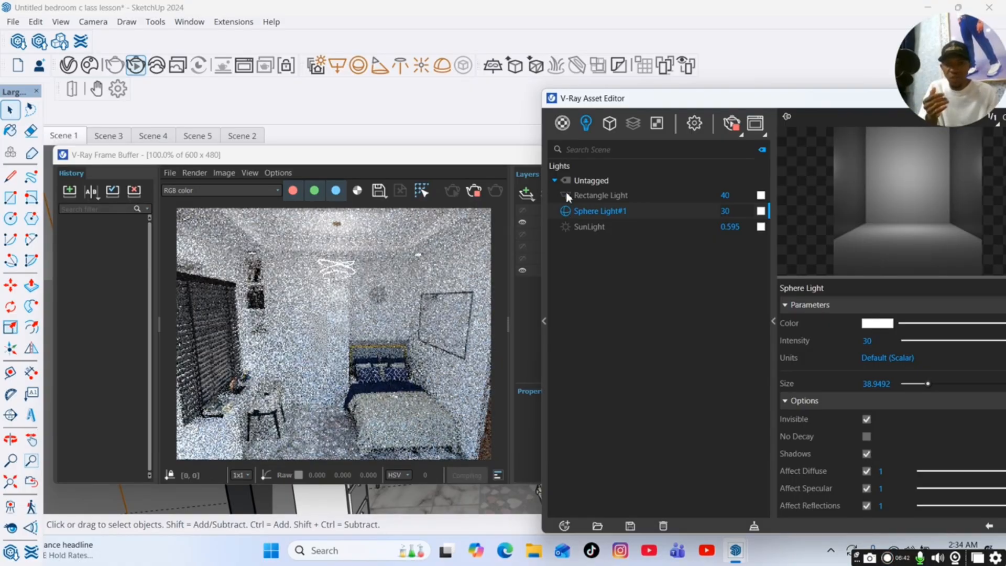
{"action": "left_click", "coordinate": [565, 195]}
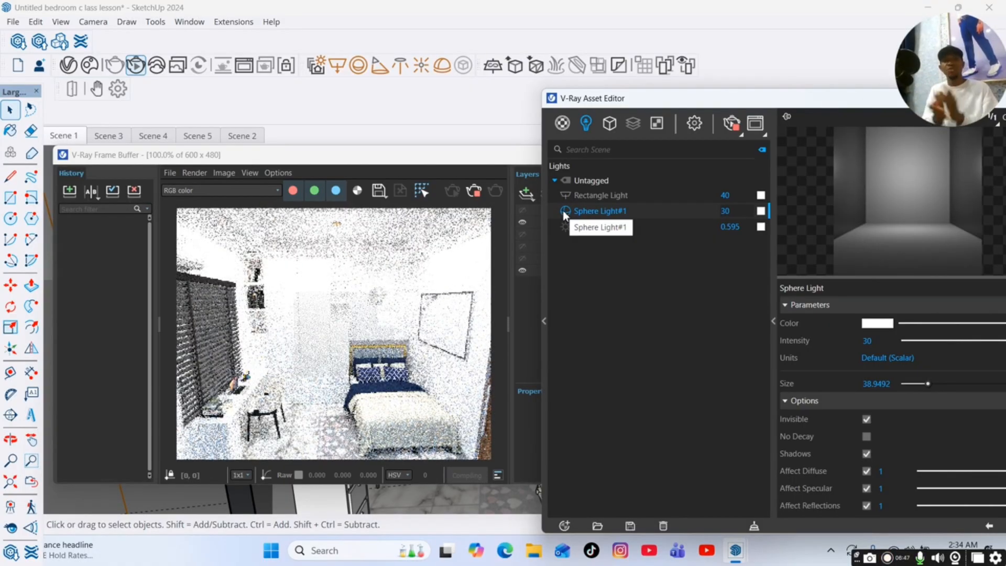
{"action": "left_click", "coordinate": [603, 196]}
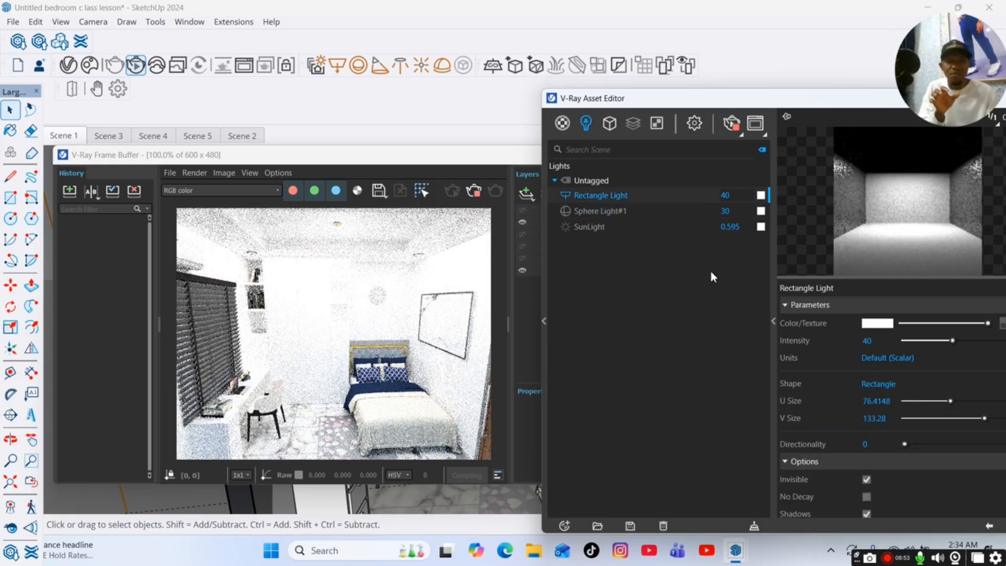
{"action": "left_click", "coordinate": [853, 343]}
{"action": "type", "text": "2"}
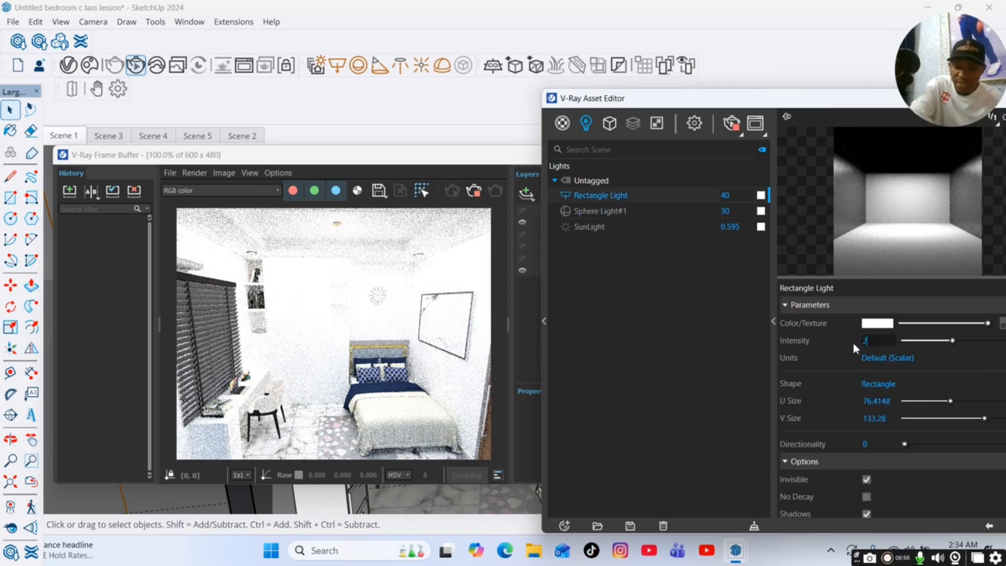
{"action": "type", "text": "0"}
{"action": "key", "text": "Return"}
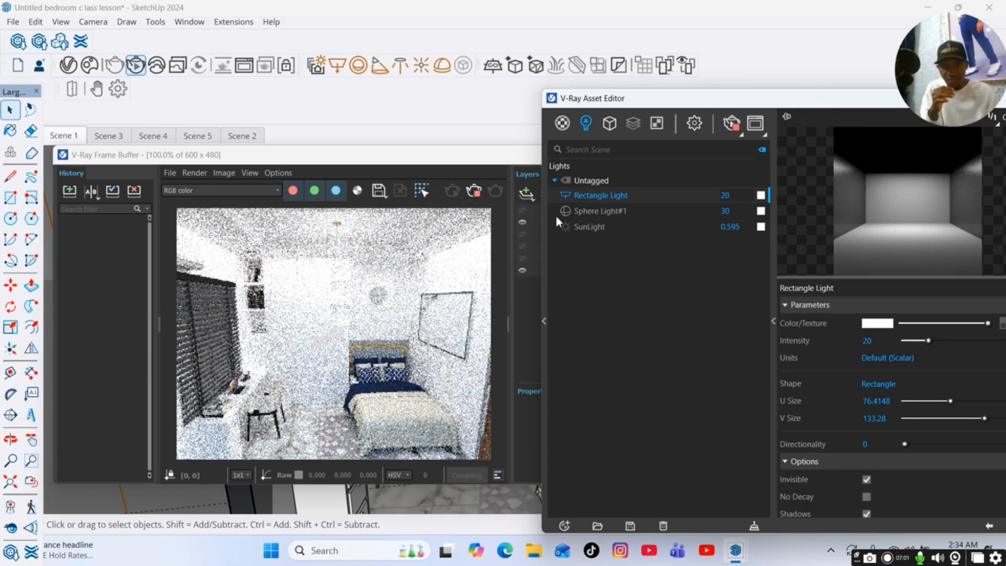
Give Sphere Light#1 a warm orange colour of about R 0.968, G 0.638, B 0.162.
{"action": "left_click", "coordinate": [597, 211]}
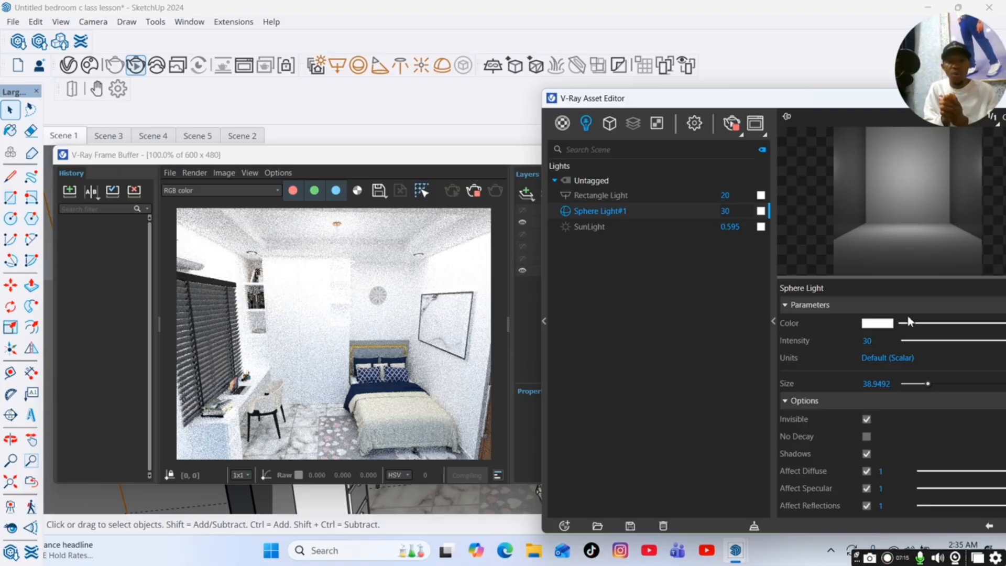
{"action": "left_click", "coordinate": [879, 324]}
{"action": "left_click", "coordinate": [617, 205]}
{"action": "mouse_move", "coordinate": [556, 201]}
{"action": "left_mouse_down"}
{"action": "mouse_move", "coordinate": [546, 194]}
{"action": "mouse_move", "coordinate": [573, 193]}
{"action": "left_mouse_up"}
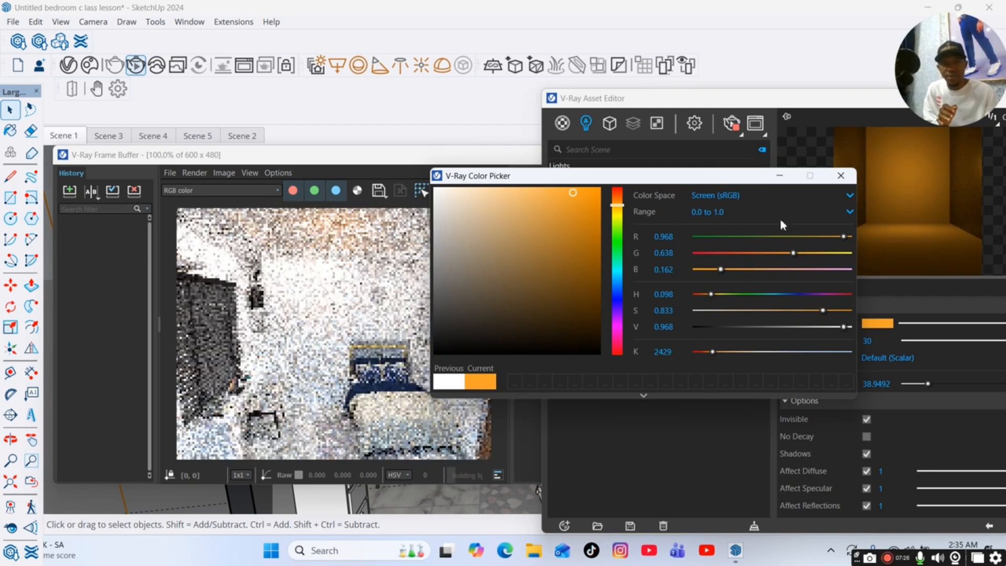
{"action": "left_click", "coordinate": [838, 178]}
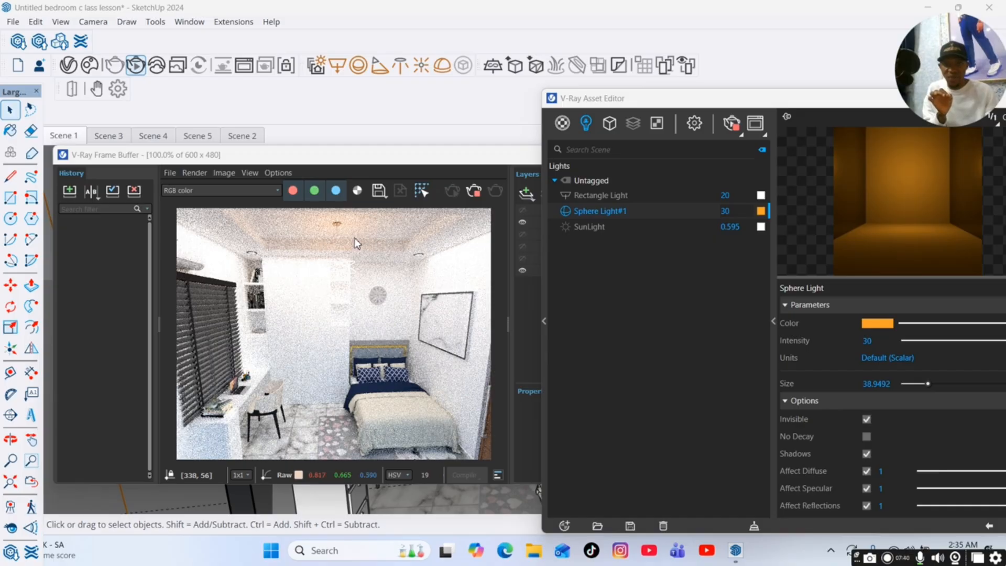
Switch off the Rectangle Light and change Sphere Light#1's colour to blue, about R 0.162, G 0.398, B 0.968.
{"action": "left_click", "coordinate": [566, 197]}
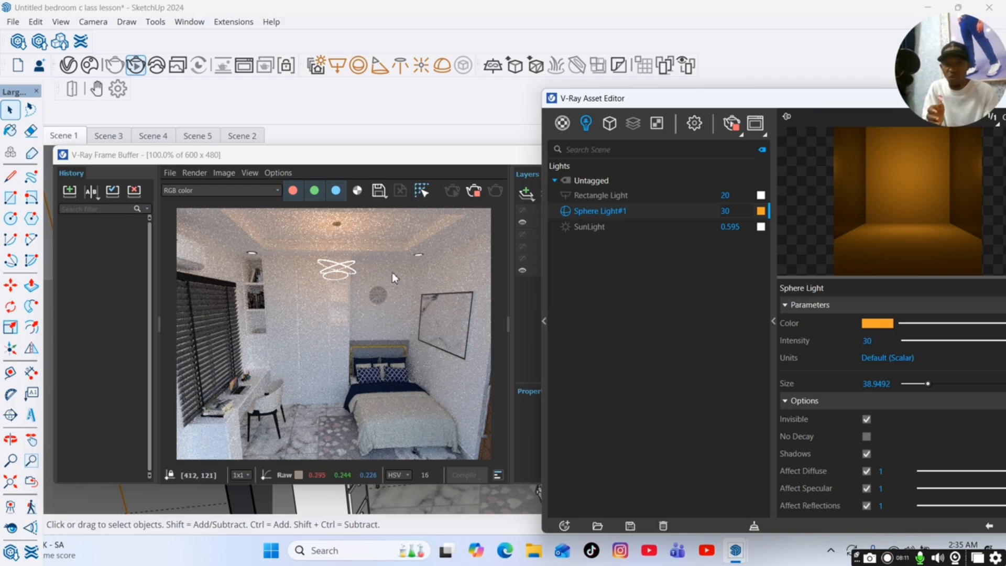
{"action": "left_click", "coordinate": [891, 324]}
{"action": "left_click", "coordinate": [617, 292]}
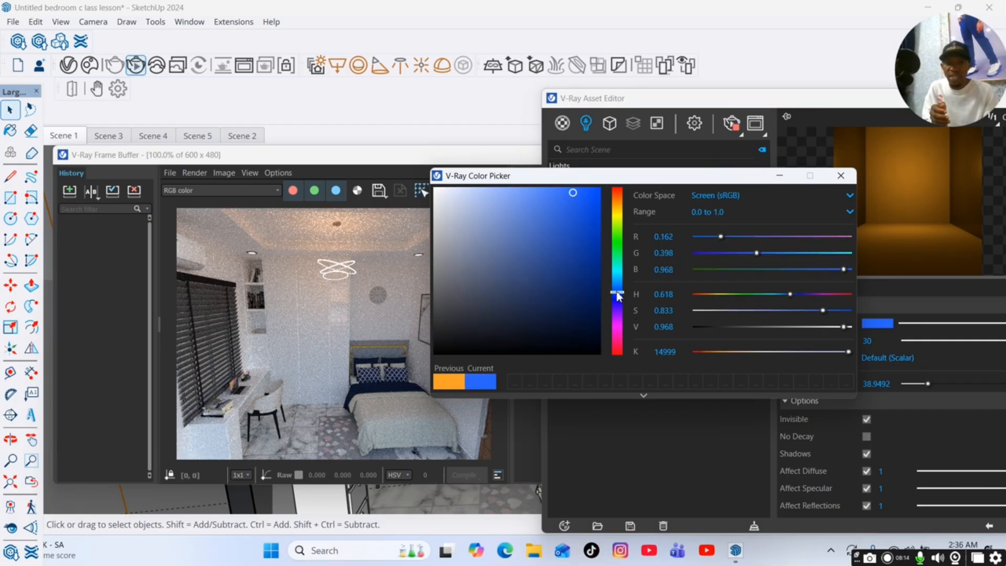
{"action": "left_click", "coordinate": [781, 176]}
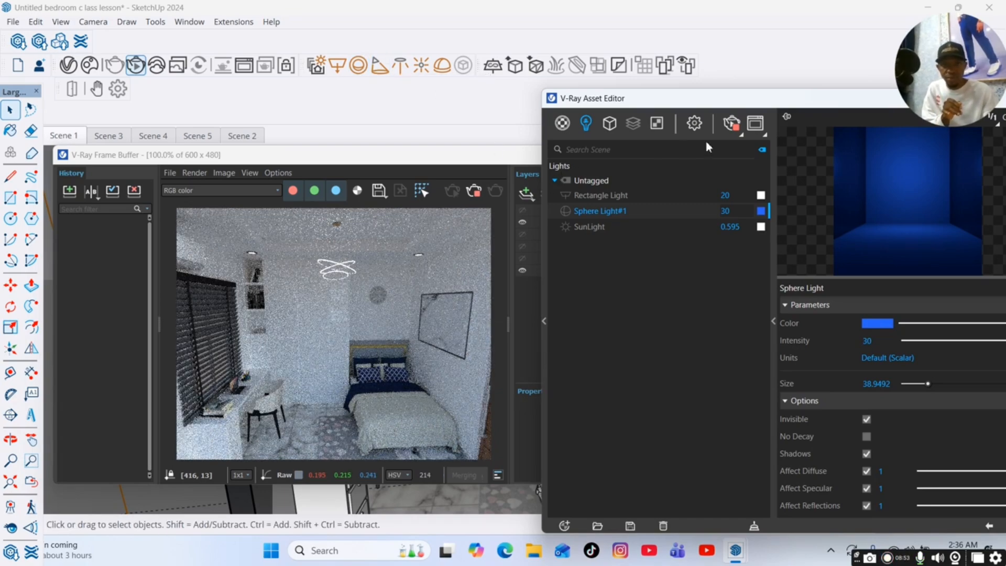
Minimize the V-Ray windows and place a Spot Light at the ceiling downlight above the bookshelf.
{"action": "left_click_drag", "start_coordinate": [708, 102], "coordinate": [580, 128]}
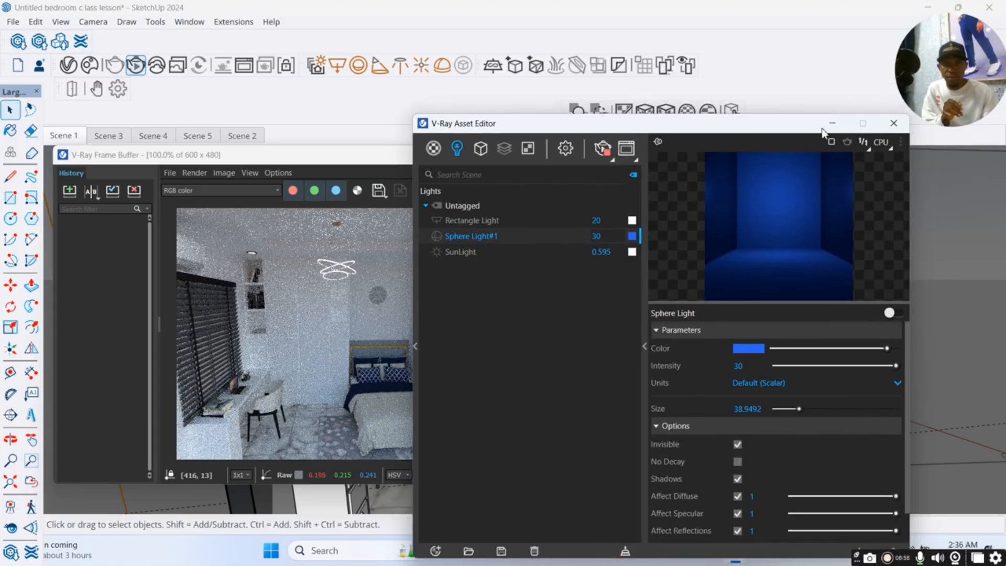
{"action": "left_click", "coordinate": [833, 127]}
{"action": "left_click", "coordinate": [643, 158]}
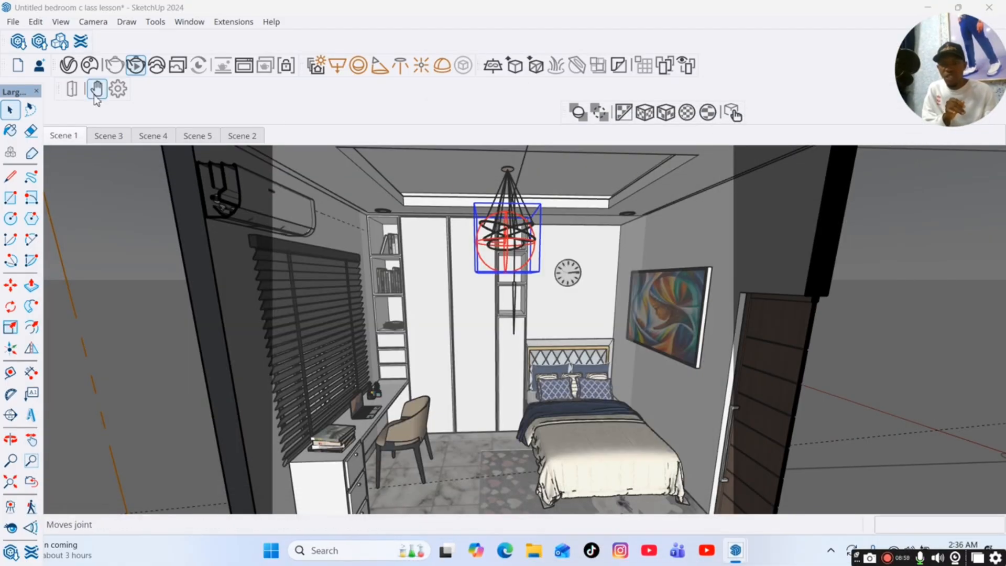
{"action": "left_click", "coordinate": [379, 66]}
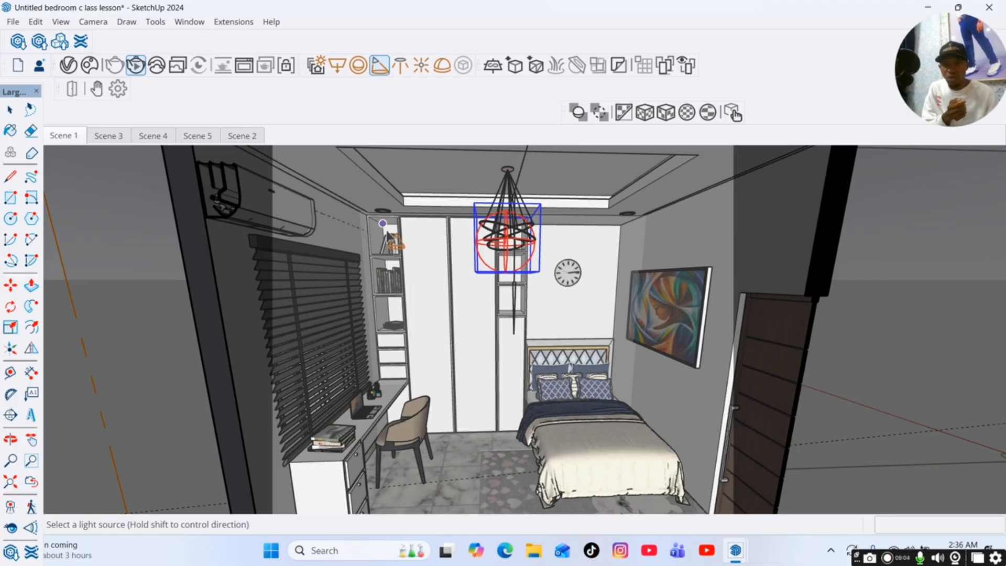
{"action": "scroll", "coordinate": [386, 227], "scroll_direction": "up", "scroll_amount": 3}
{"action": "scroll", "coordinate": [386, 226], "scroll_direction": "up", "scroll_amount": 5}
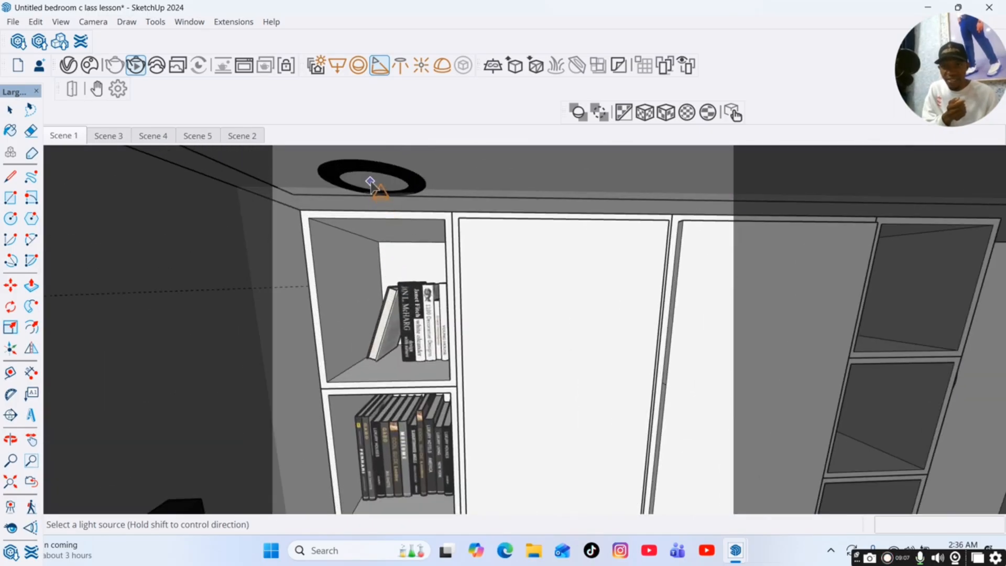
{"action": "left_click", "coordinate": [370, 185]}
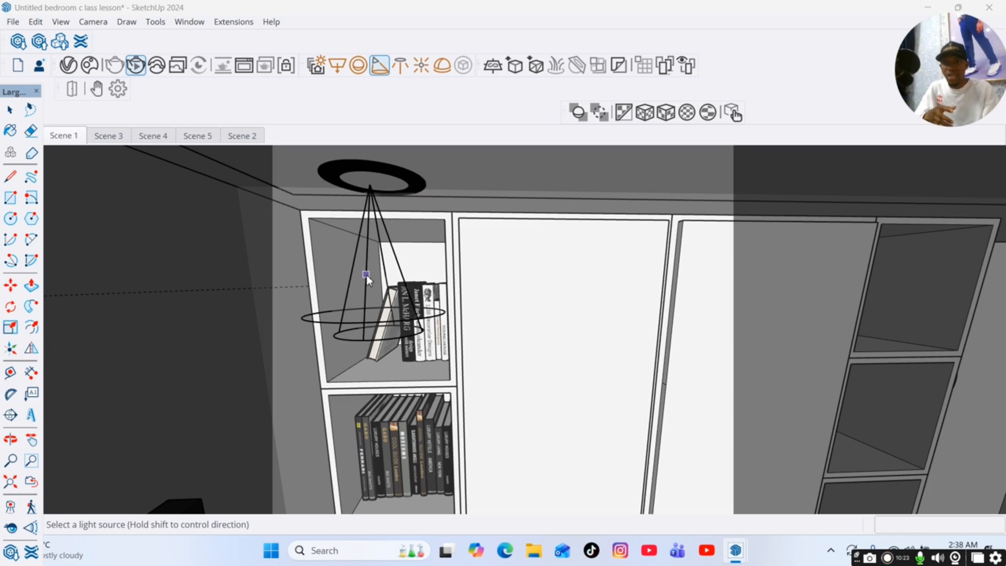
Place Spot Lights at the two ceiling downlights along the painting wall, including the one near the wall clock.
{"action": "scroll", "coordinate": [250, 276], "scroll_direction": "down", "scroll_amount": 6}
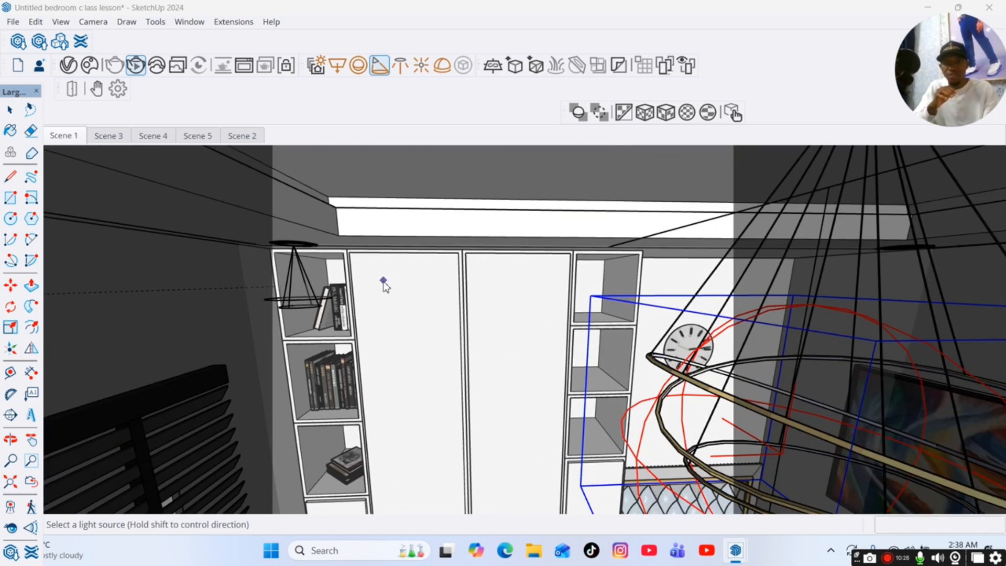
{"action": "scroll", "coordinate": [337, 189], "scroll_direction": "down", "scroll_amount": 8}
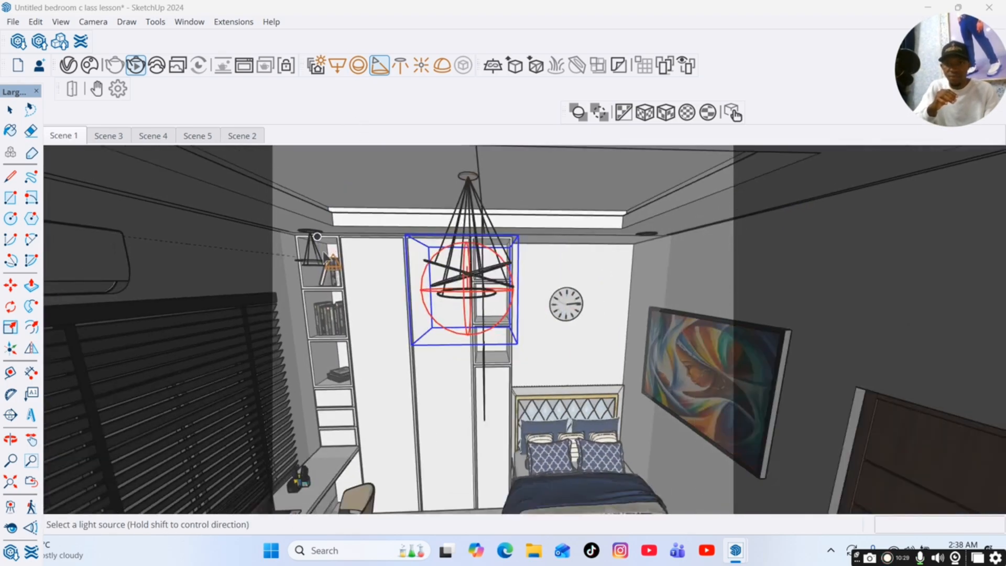
{"action": "scroll", "coordinate": [663, 184], "scroll_direction": "up", "scroll_amount": 6}
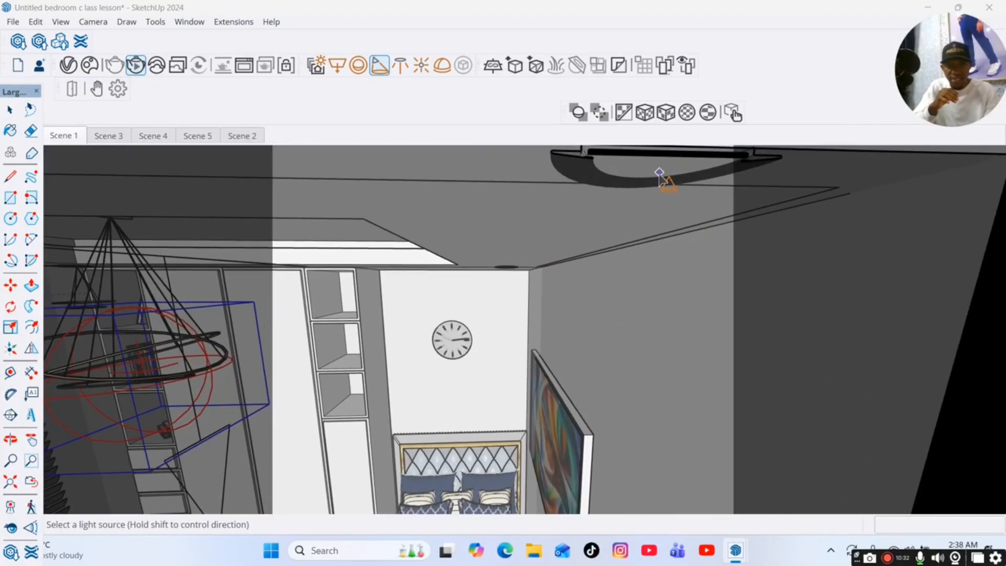
{"action": "scroll", "coordinate": [506, 314], "scroll_direction": "up", "scroll_amount": 5}
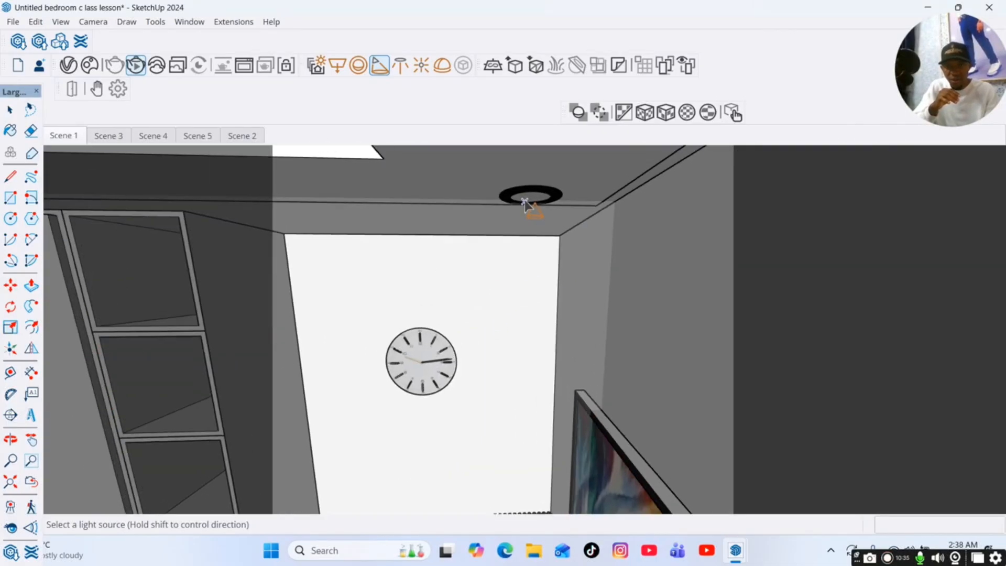
{"action": "scroll", "coordinate": [661, 225], "scroll_direction": "down", "scroll_amount": 8}
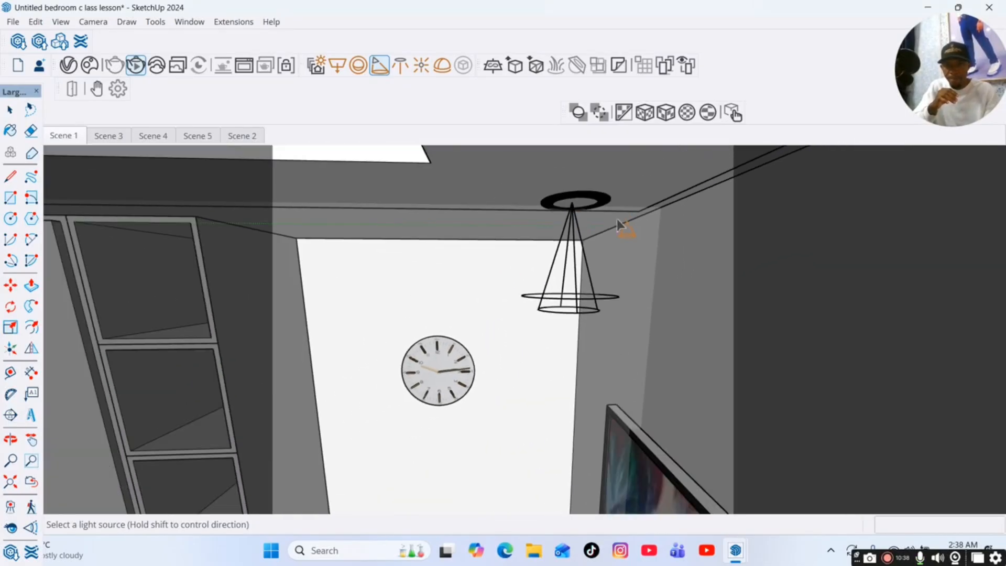
{"action": "scroll", "coordinate": [663, 226], "scroll_direction": "down", "scroll_amount": 6}
Place a Spot Light at the ceiling downlight near the air conditioner and return to the Scene 1 view.
{"action": "scroll", "coordinate": [346, 168], "scroll_direction": "up", "scroll_amount": 10}
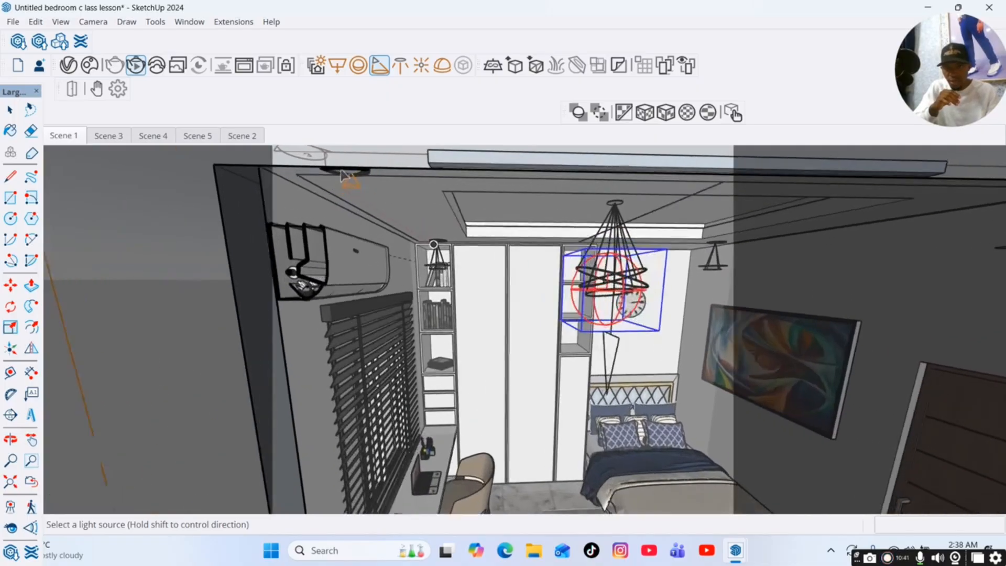
{"action": "scroll", "coordinate": [346, 168], "scroll_direction": "down", "scroll_amount": 6}
{"action": "scroll", "coordinate": [348, 176], "scroll_direction": "up", "scroll_amount": 2}
{"action": "scroll", "coordinate": [352, 204], "scroll_direction": "down", "scroll_amount": 2}
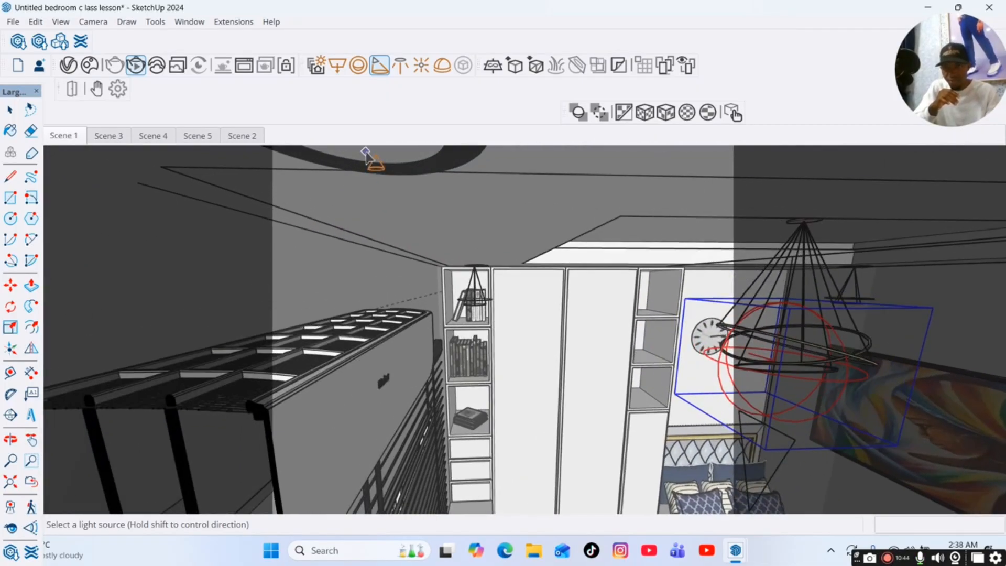
{"action": "scroll", "coordinate": [356, 168], "scroll_direction": "down", "scroll_amount": 8}
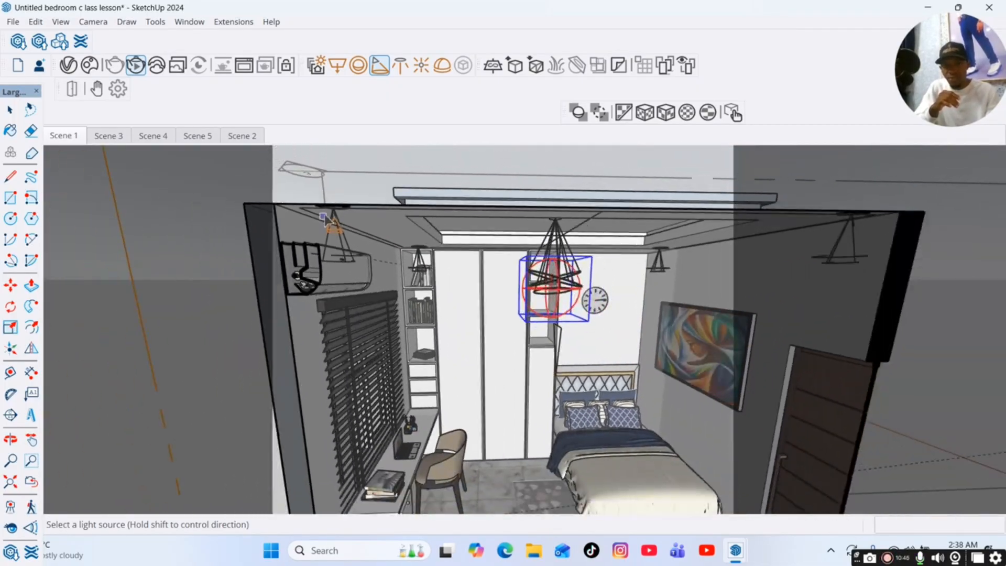
{"action": "key", "text": "space"}
{"action": "left_click", "coordinate": [57, 137]}
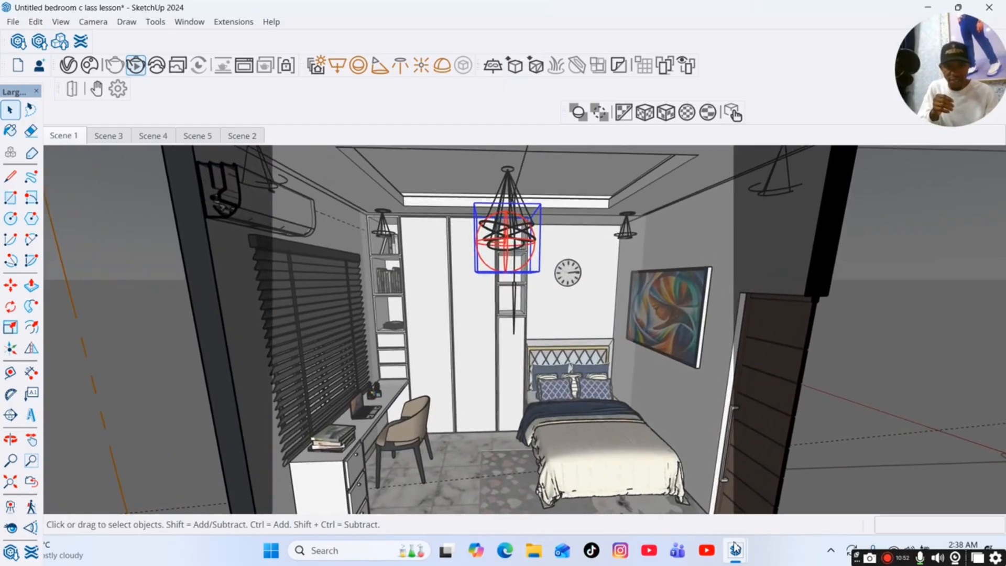
Restore the V-Ray Frame Buffer and the Asset Editor over the model.
{"action": "mouse_move", "coordinate": [741, 551]}
{"action": "left_click", "coordinate": [850, 485]}
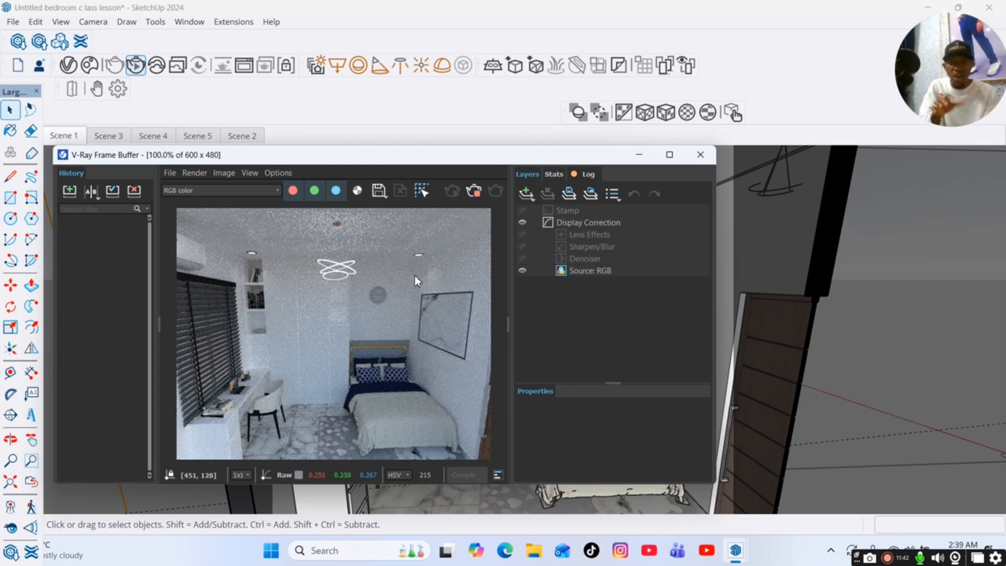
{"action": "mouse_move", "coordinate": [737, 555]}
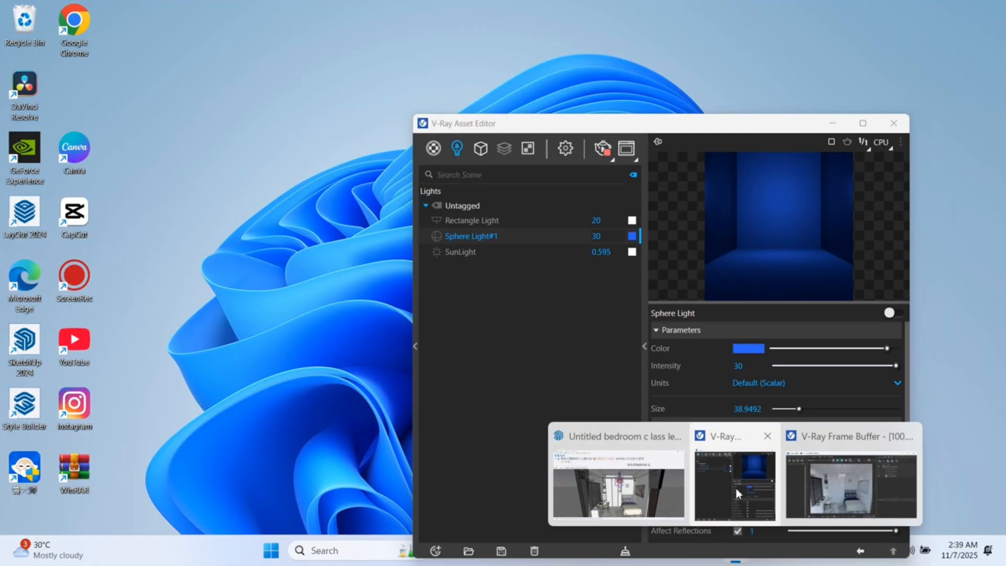
{"action": "left_click", "coordinate": [754, 490]}
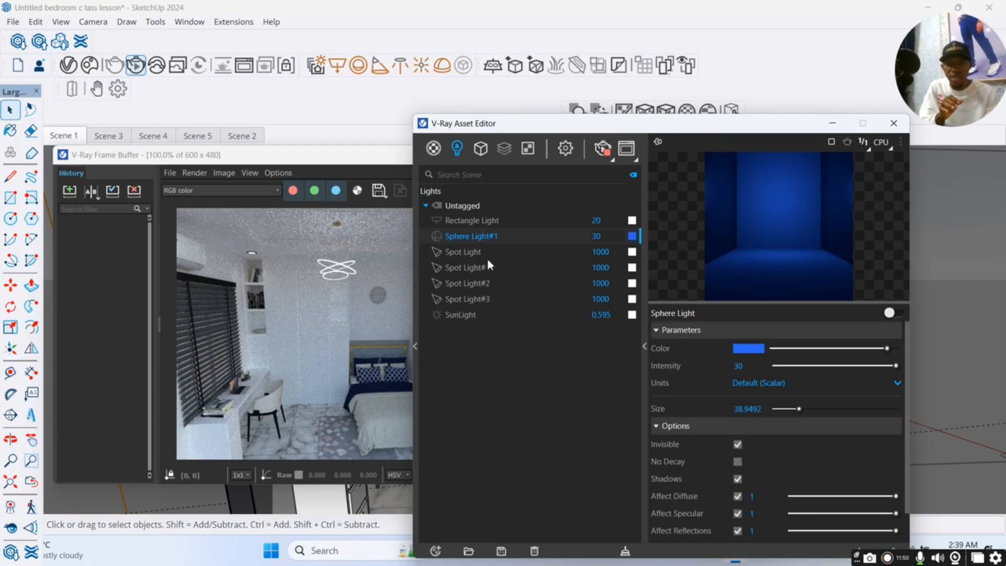
Raise the first Spot Light's intensity to 2000 and shift the Asset Editor to reveal more of the render.
{"action": "left_click", "coordinate": [465, 257]}
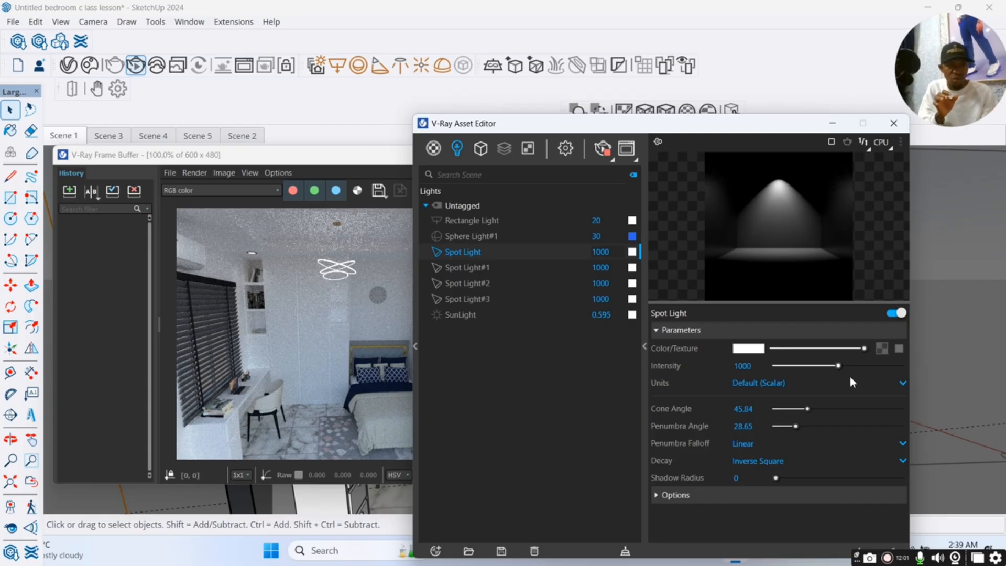
{"action": "left_click_drag", "start_coordinate": [839, 366], "coordinate": [915, 373]}
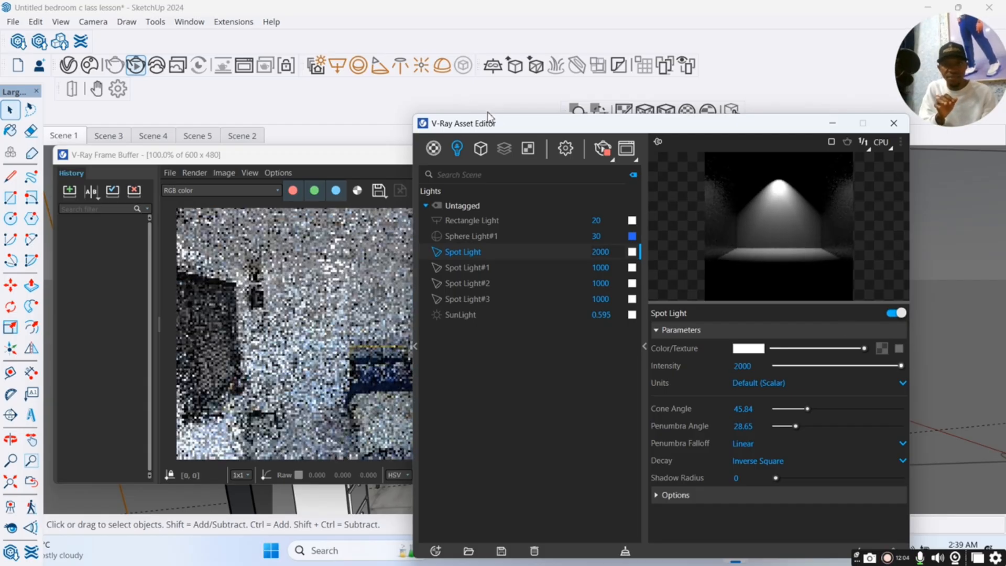
{"action": "left_click_drag", "start_coordinate": [508, 130], "coordinate": [579, 131]}
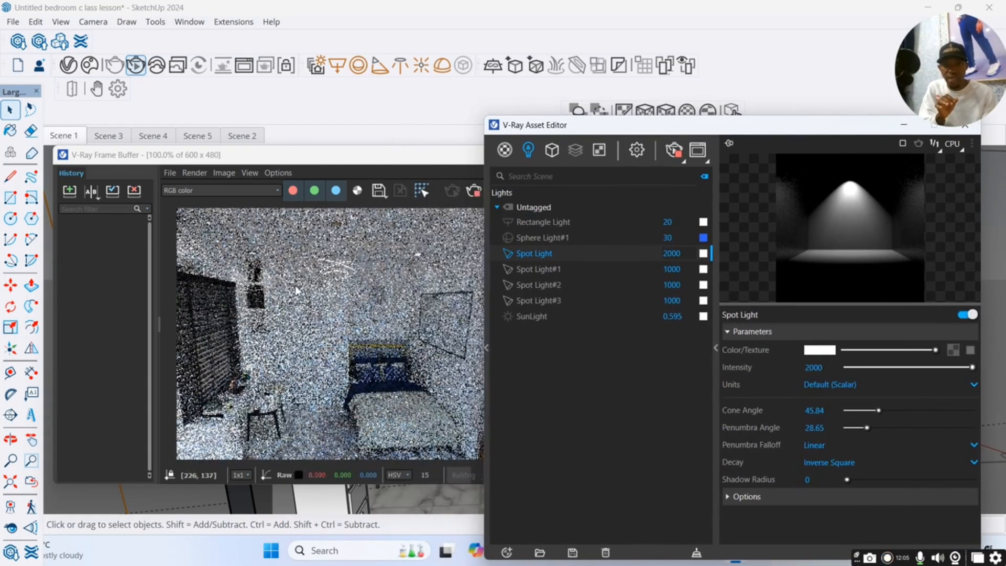
Raise the intensity of Spot Light#1, Spot Light#2 and Spot Light#3 to 2000 each.
{"action": "left_click", "coordinate": [555, 273]}
{"action": "left_click_drag", "start_coordinate": [911, 367], "coordinate": [980, 372]}
{"action": "left_click", "coordinate": [557, 288]}
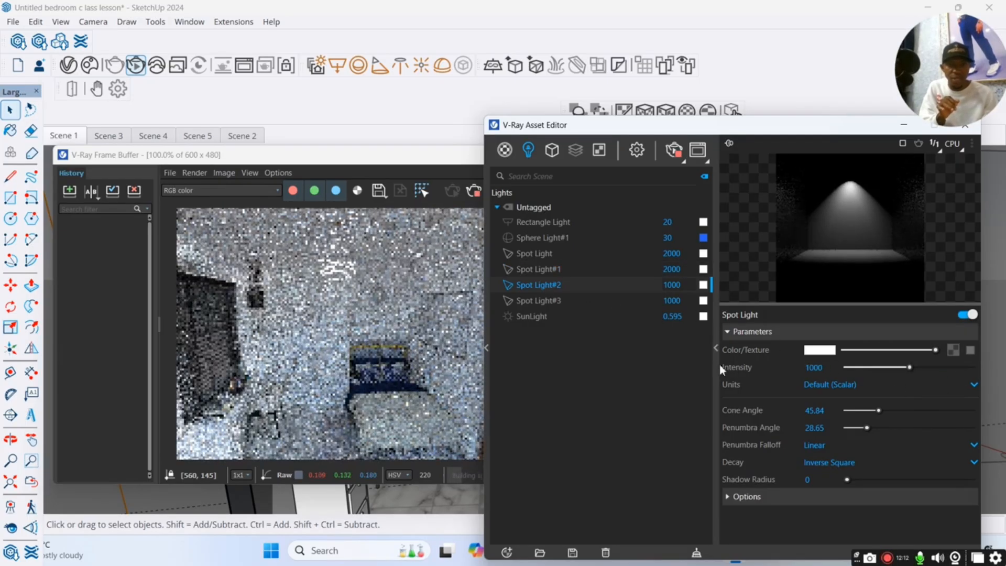
{"action": "left_click", "coordinate": [974, 368]}
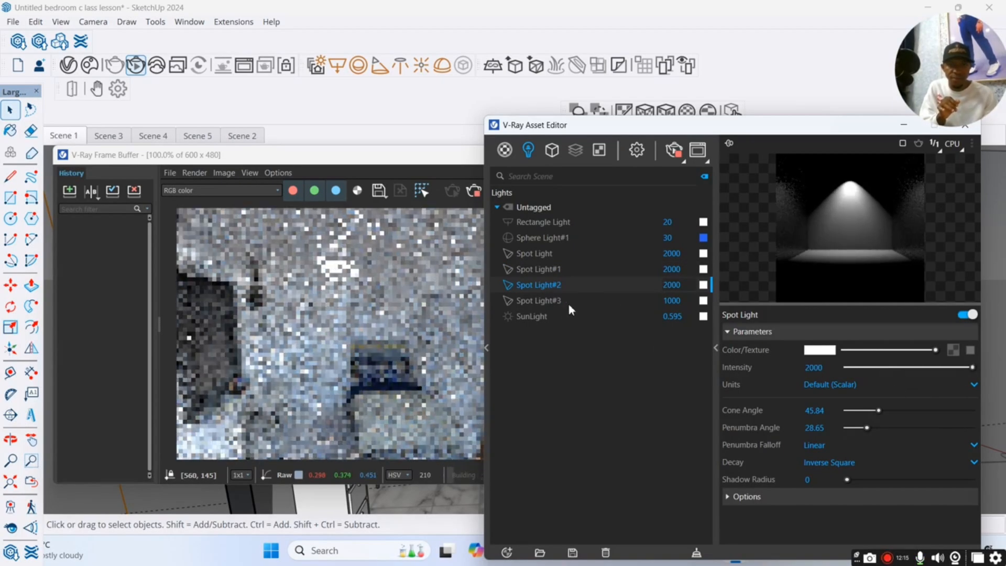
{"action": "left_click", "coordinate": [557, 300]}
{"action": "left_click", "coordinate": [973, 367]}
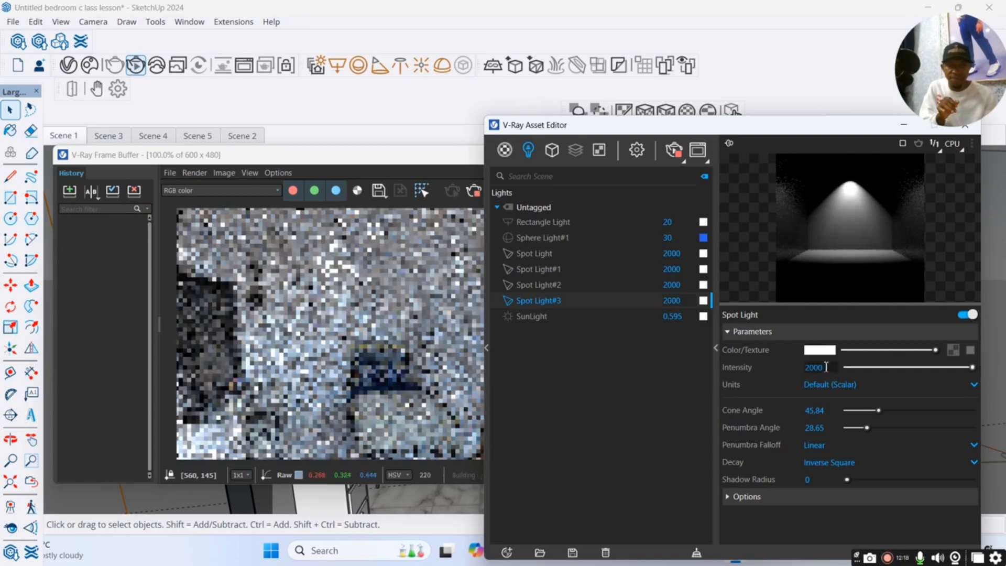
Set the intensity of Spot Light#3 and Spot Light#2 to 4000.
{"action": "left_click_drag", "start_coordinate": [836, 367], "coordinate": [791, 366]}
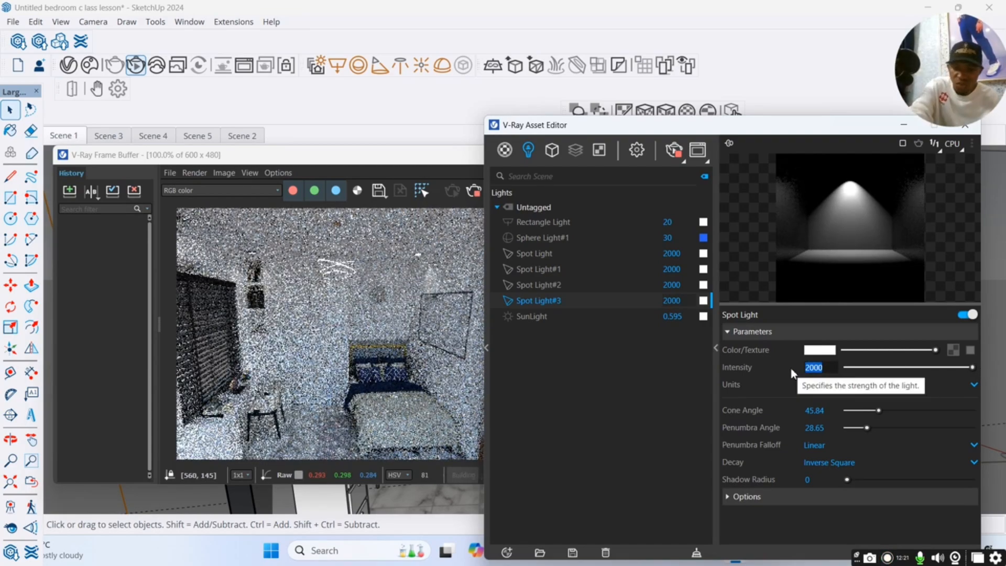
{"action": "type", "text": "4000"}
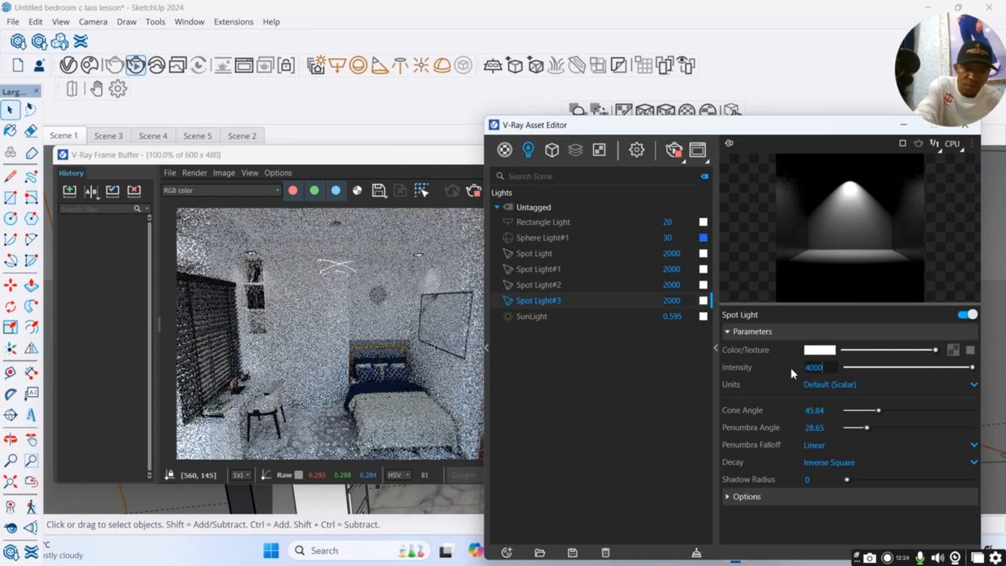
{"action": "key", "text": "Return"}
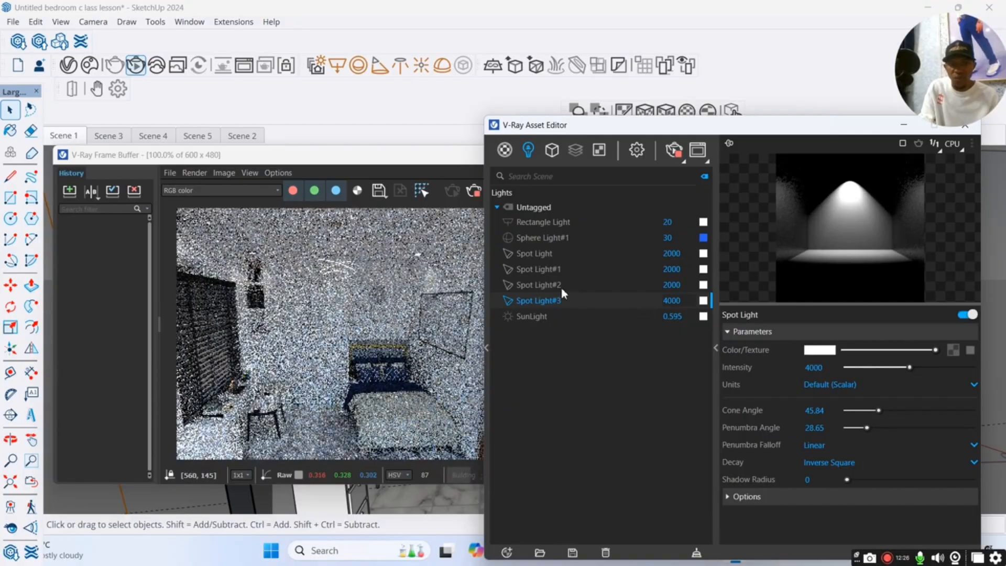
{"action": "double_click", "coordinate": [656, 284]}
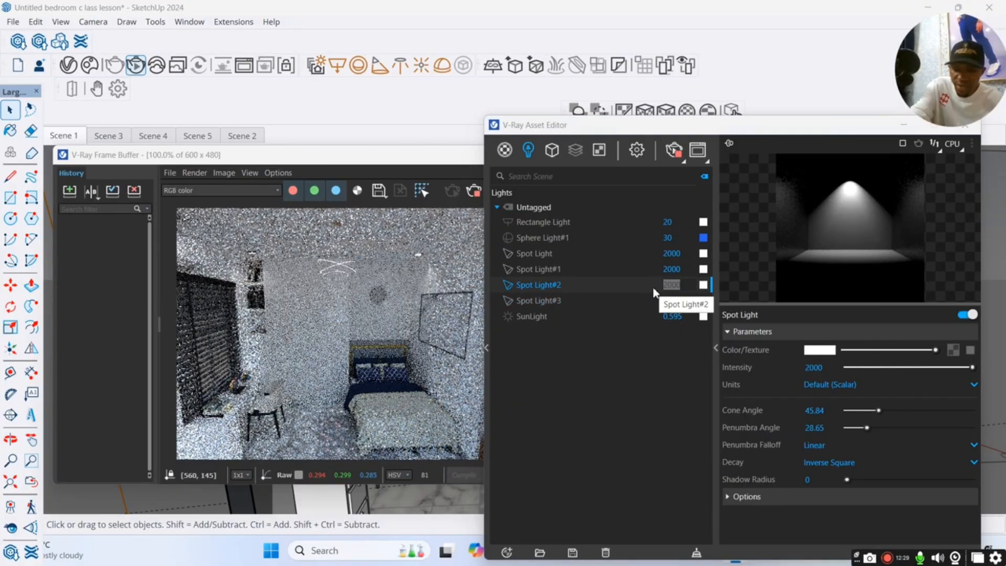
{"action": "left_click", "coordinate": [690, 284]}
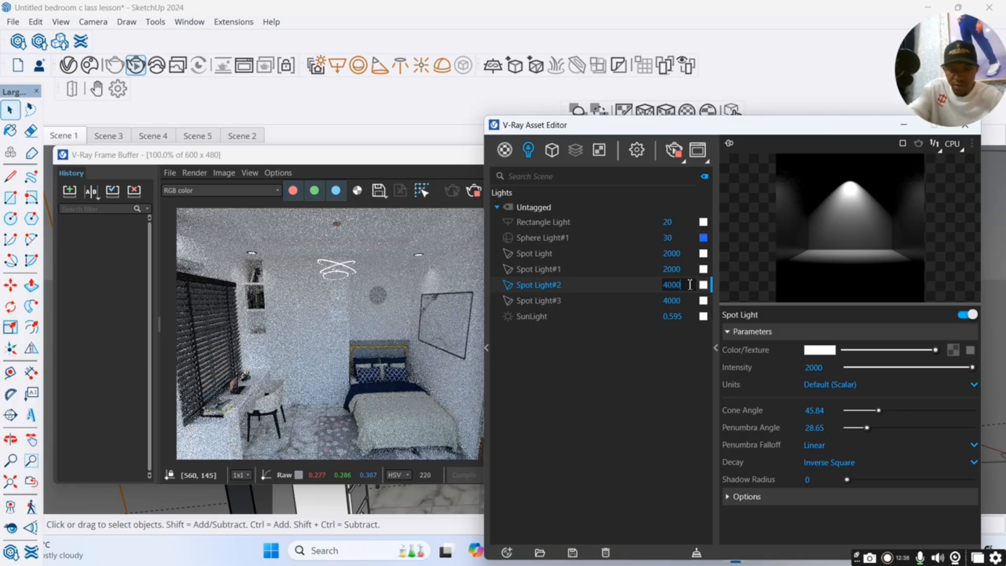
Set the intensity of Spot Light#1 to 4000.
{"action": "left_click", "coordinate": [684, 273]}
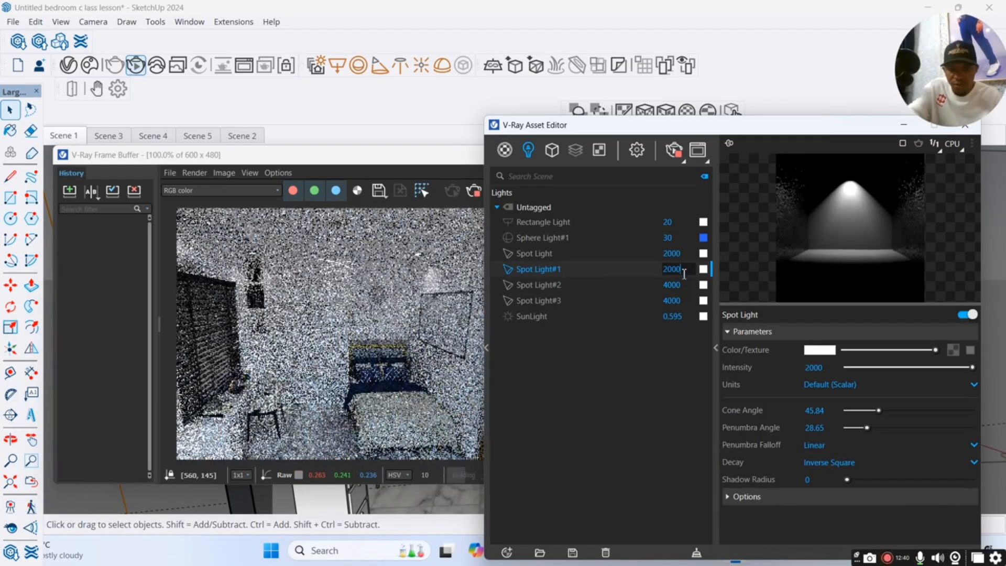
{"action": "key", "text": "BackSpace"}
{"action": "key", "text": "BackSpace"}
{"action": "key", "text": "BackSpace"}
{"action": "key", "text": "BackSpace"}
{"action": "type", "text": "4000"}
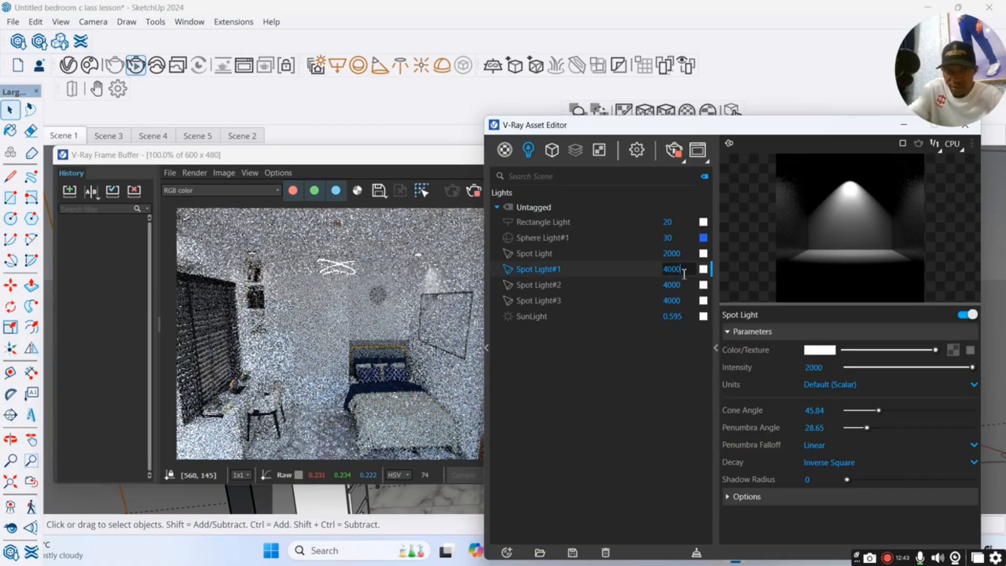
Set the first Spot Light's intensity to 4000 to match the other downlights.
{"action": "left_click", "coordinate": [684, 253]}
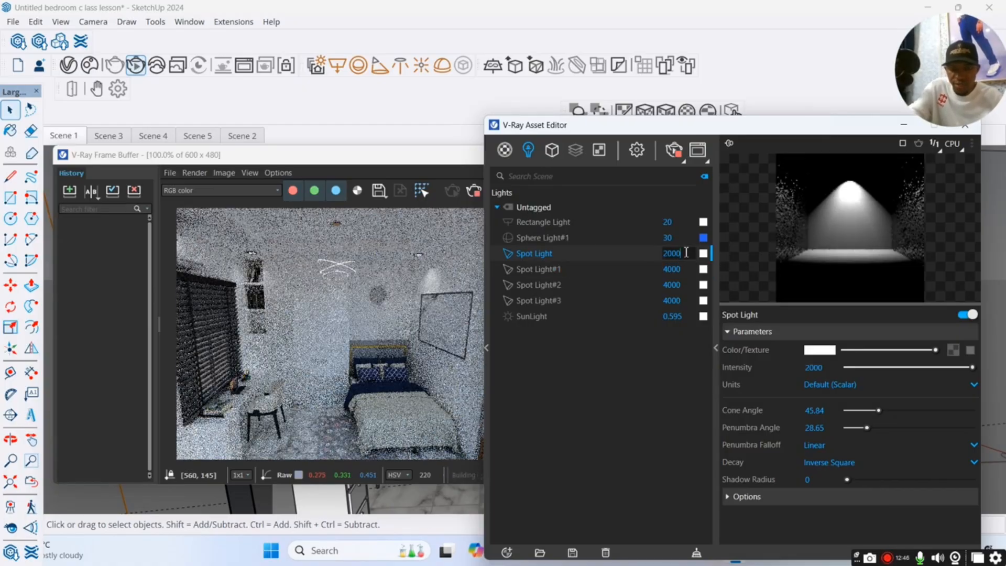
{"action": "key", "text": "BackSpace"}
{"action": "key", "text": "BackSpace"}
{"action": "key", "text": "BackSpace"}
{"action": "key", "text": "BackSpace"}
{"action": "type", "text": "4"}
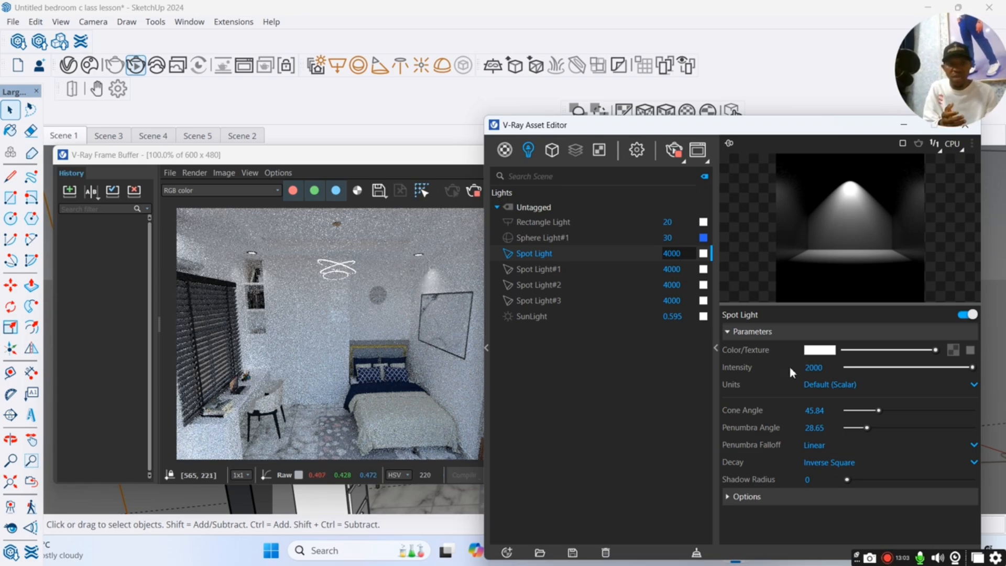
{"action": "left_click", "coordinate": [616, 360]}
Change the first Spot Light's colour to a warm orange, about RGB 0.956, 0.611, 0.063.
{"action": "left_click", "coordinate": [820, 352]}
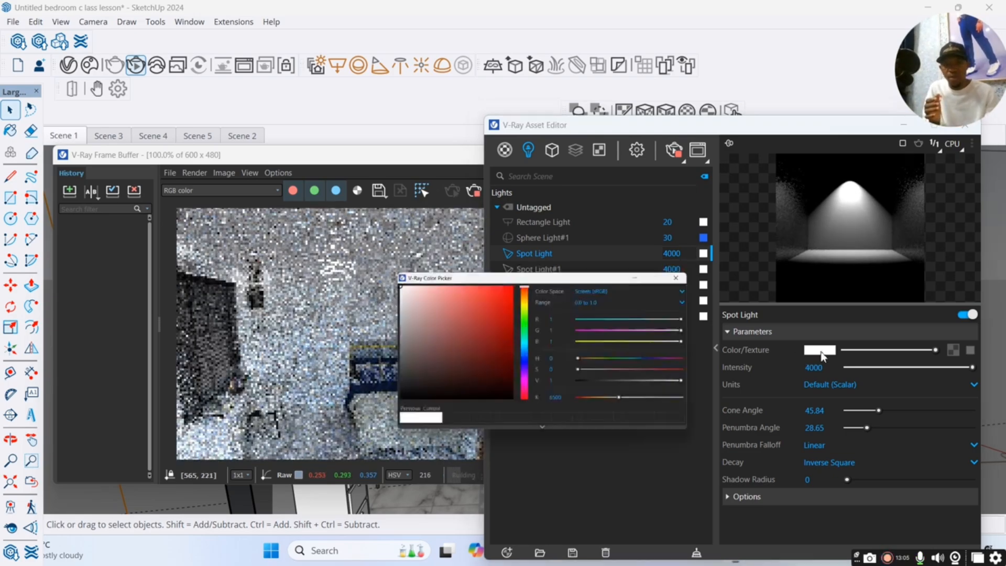
{"action": "left_click_drag", "start_coordinate": [618, 225], "coordinate": [617, 206]}
{"action": "left_click", "coordinate": [590, 195]}
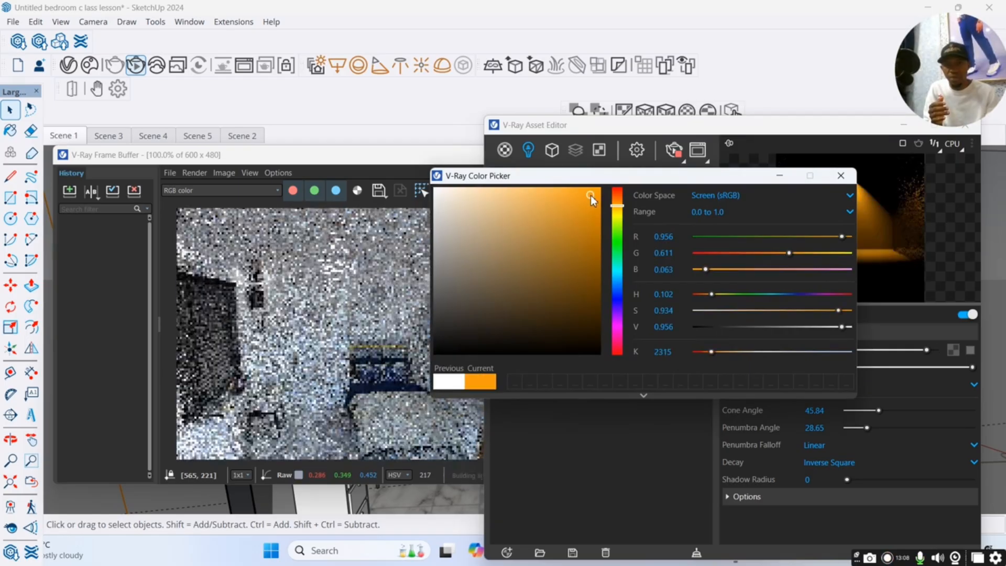
{"action": "left_click", "coordinate": [780, 176]}
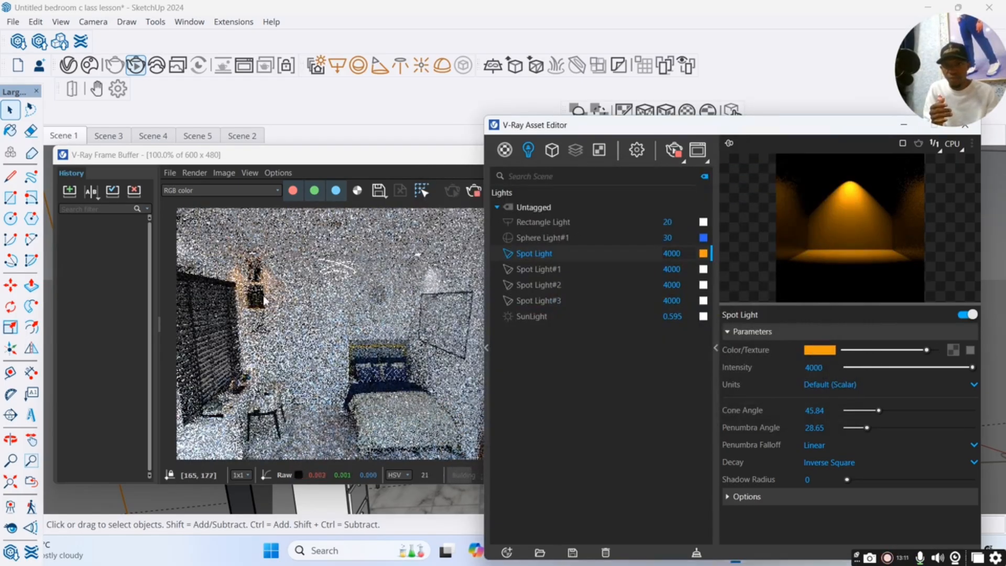
Change the colour of Spot Light#1 to a similar warm orange and put the colour picker away.
{"action": "left_click", "coordinate": [644, 269]}
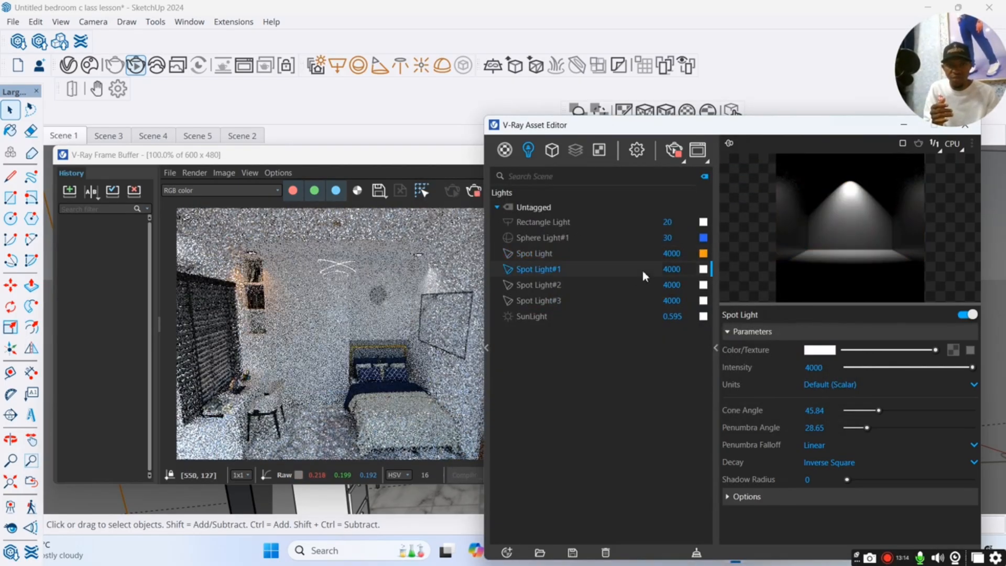
{"action": "left_click", "coordinate": [703, 269]}
{"action": "left_click_drag", "start_coordinate": [619, 226], "coordinate": [618, 205]}
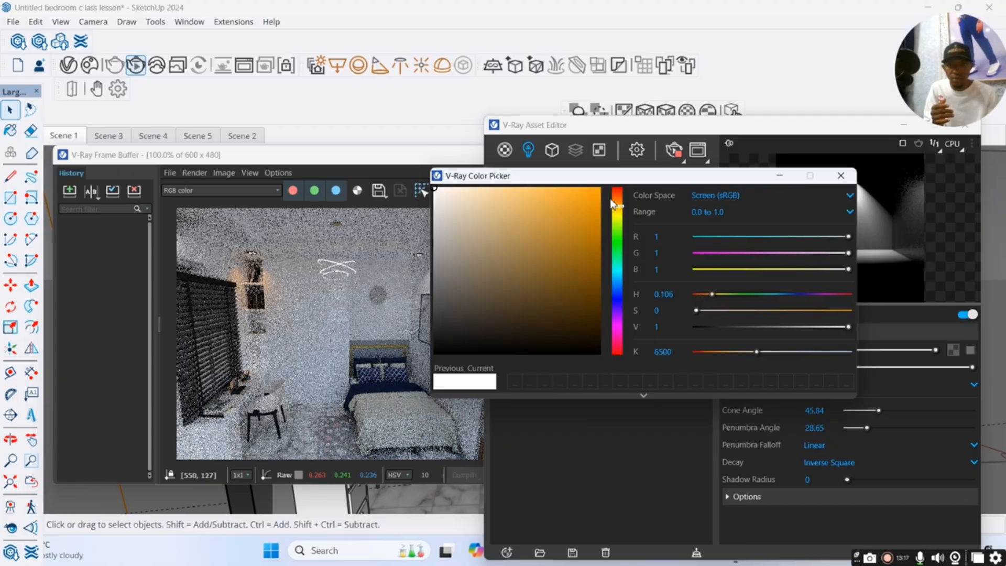
{"action": "left_click", "coordinate": [584, 191]}
{"action": "left_click", "coordinate": [789, 179]}
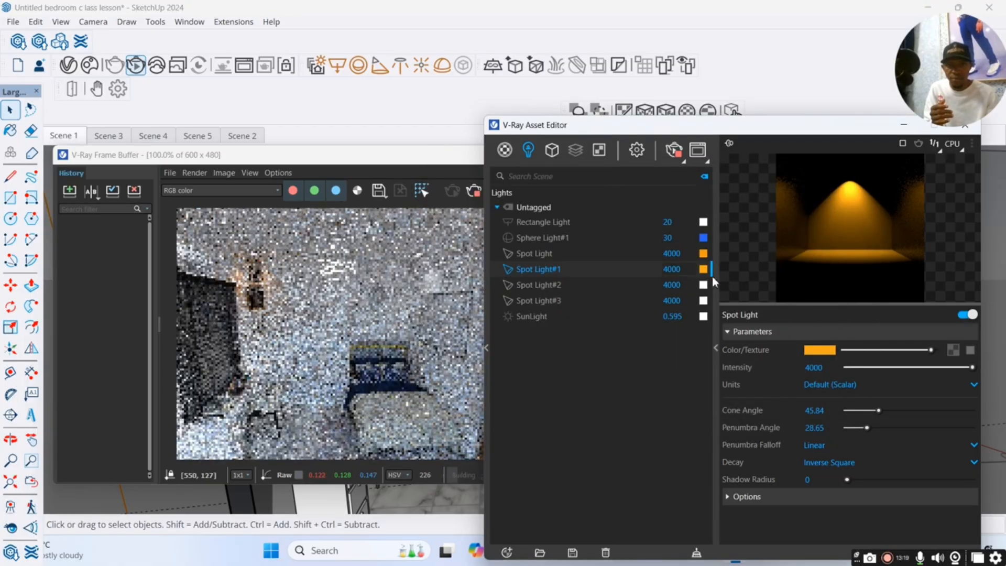
Change the colour of Spot Light#2 to warm orange, about RGB 0.972, 0.624, 0.071.
{"action": "left_click", "coordinate": [644, 285]}
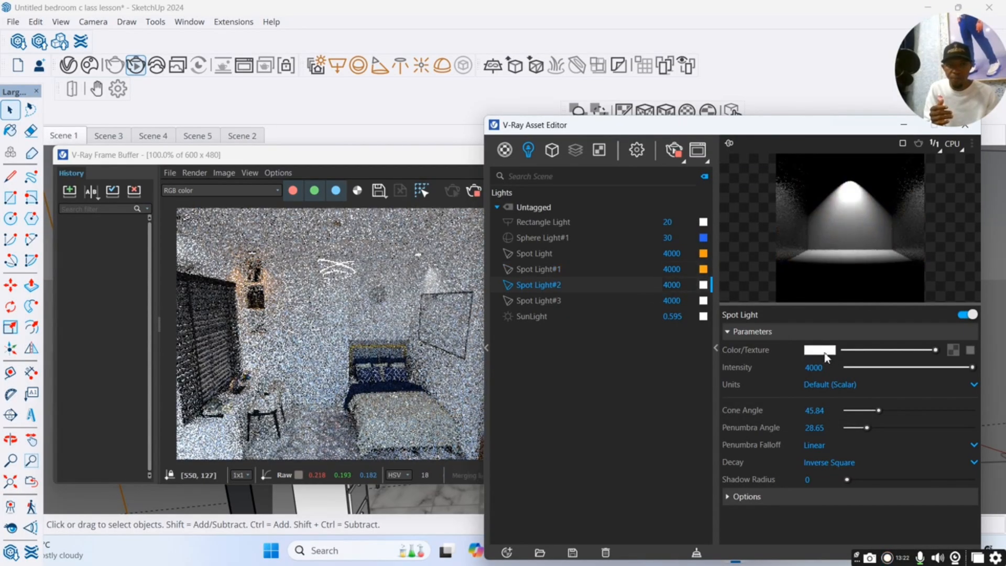
{"action": "left_click", "coordinate": [703, 284]}
{"action": "left_click_drag", "start_coordinate": [618, 210], "coordinate": [617, 197]}
{"action": "left_click", "coordinate": [589, 193]}
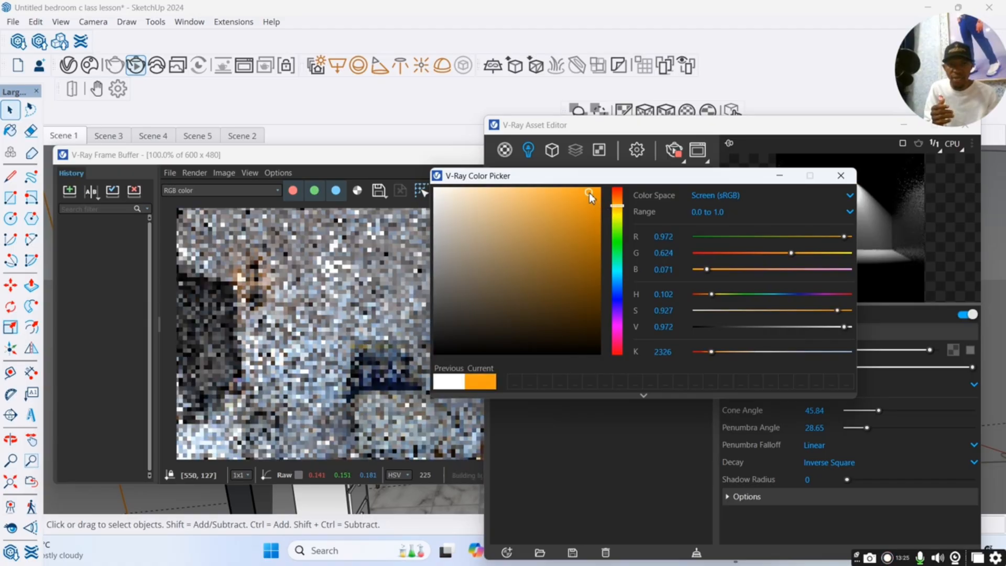
{"action": "left_click", "coordinate": [780, 176]}
Change the colour of Spot Light#3 to a deeper orange, about RGB 0.968, 0.439, 0.147.
{"action": "left_click", "coordinate": [646, 300]}
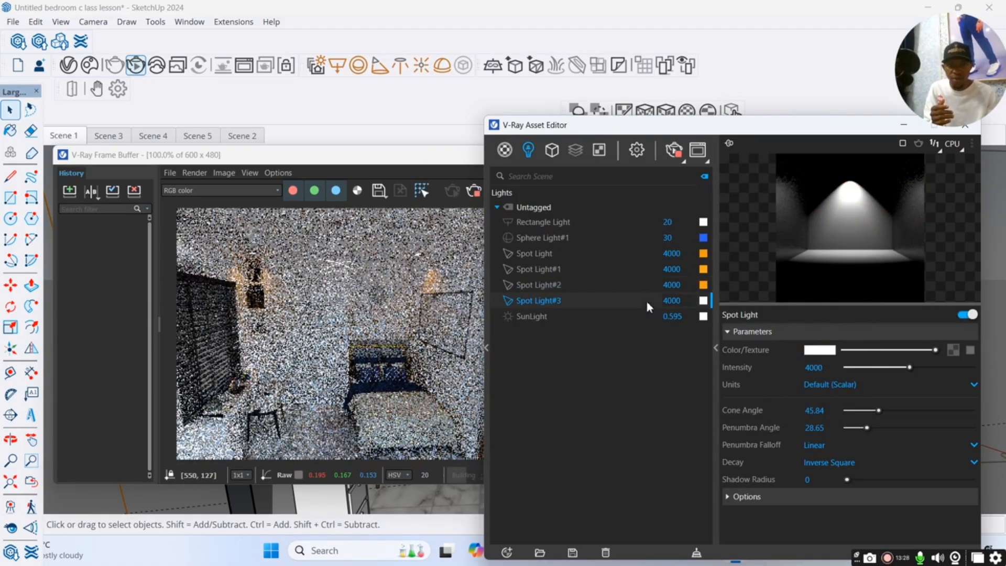
{"action": "left_click", "coordinate": [821, 349]}
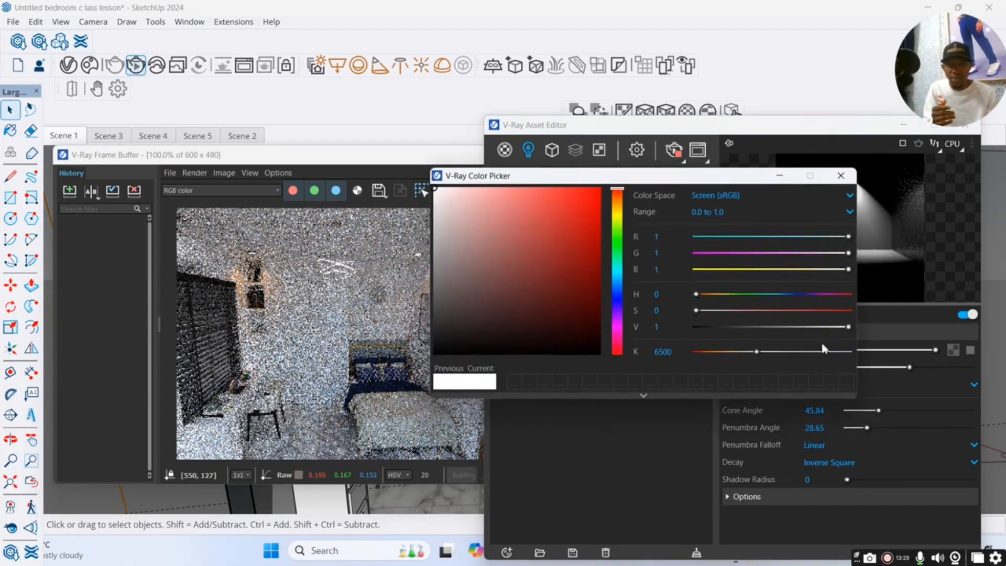
{"action": "left_click", "coordinate": [618, 202]}
{"action": "left_click", "coordinate": [619, 198]}
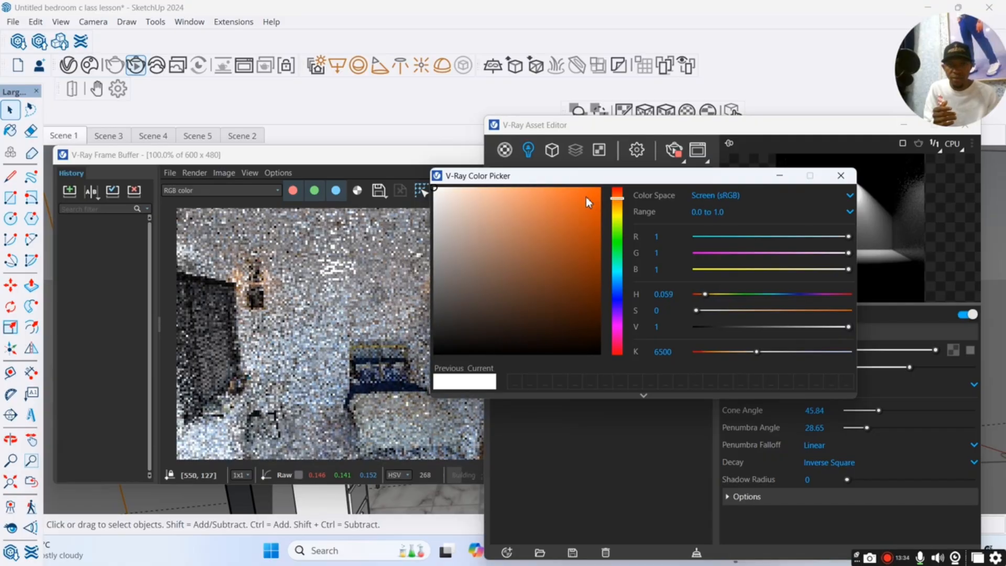
{"action": "left_click", "coordinate": [576, 193]}
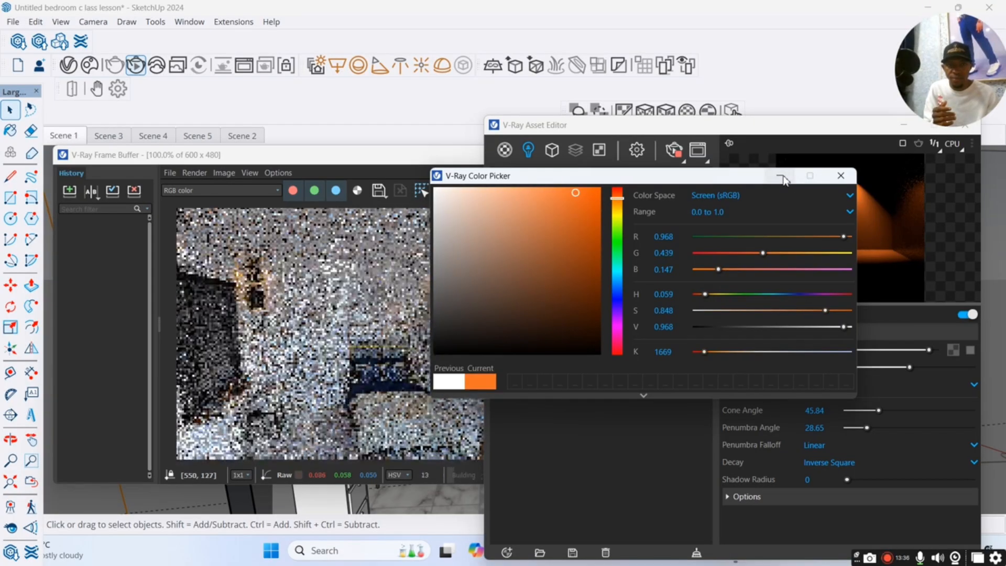
{"action": "left_click", "coordinate": [781, 176]}
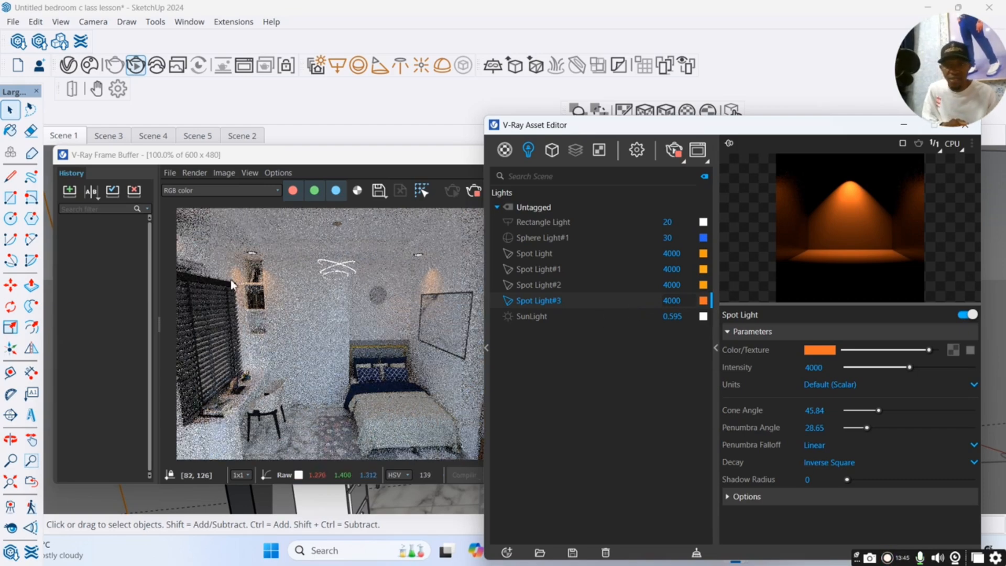
Change the colour of the chandelier's Sphere Light#1 to orange, about RGB 0.968, 0.502, 0.12.
{"action": "left_click", "coordinate": [638, 250]}
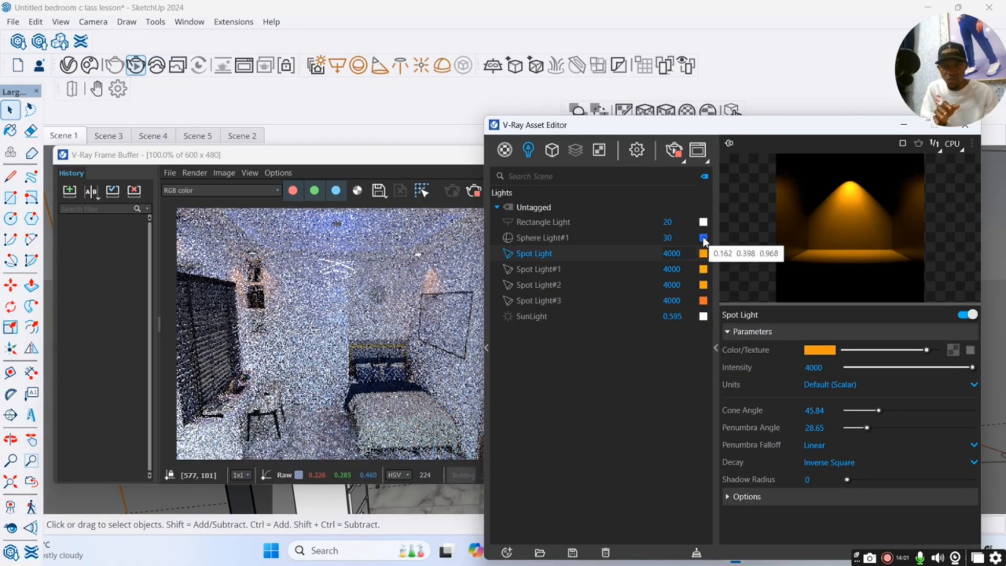
{"action": "left_click", "coordinate": [703, 237]}
{"action": "left_click", "coordinate": [617, 202]}
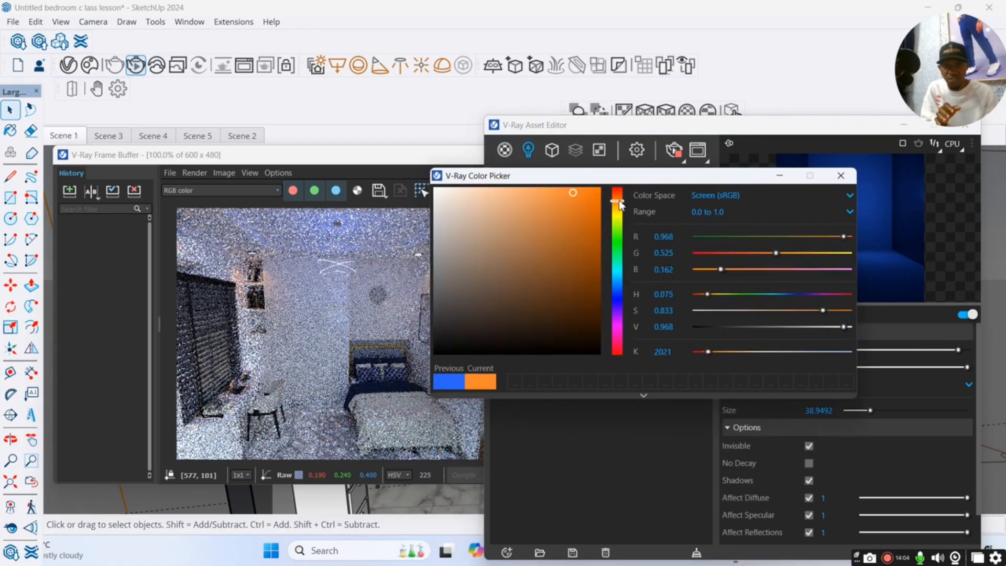
{"action": "left_click", "coordinate": [580, 192]}
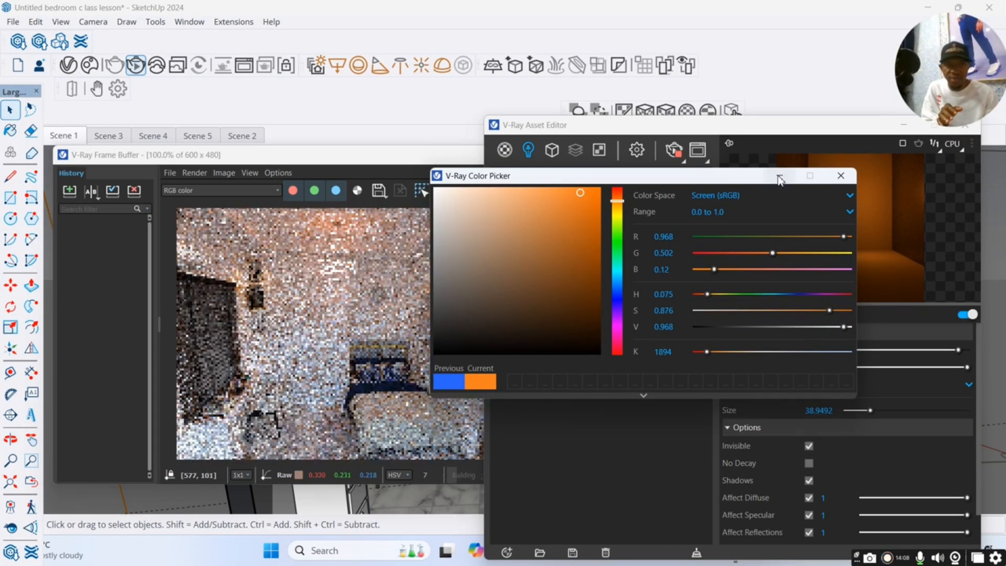
{"action": "left_click", "coordinate": [779, 176]}
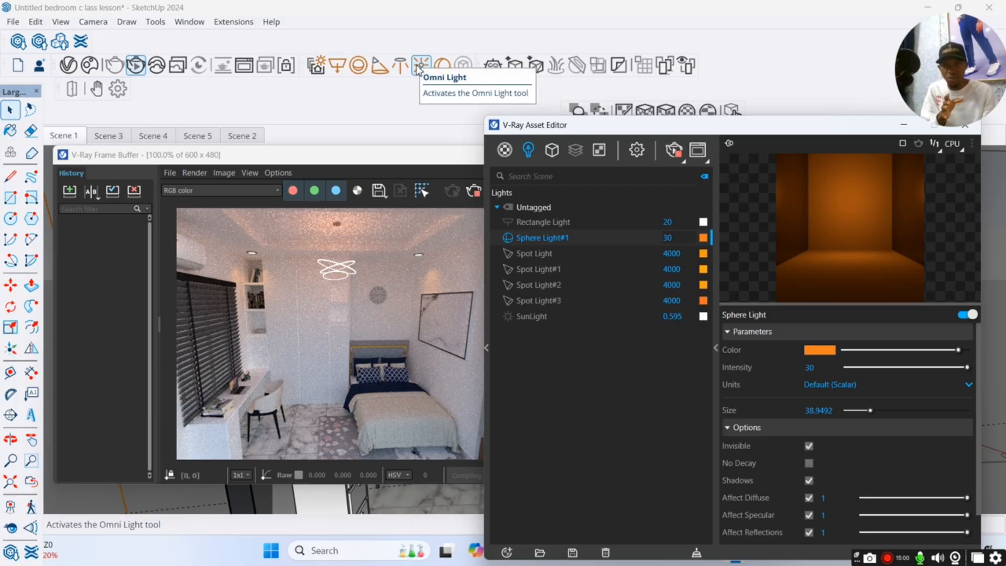
Switch off Sphere Light#1 and minimize the Asset Editor and Frame Buffer to reveal the model.
{"action": "left_click", "coordinate": [509, 238]}
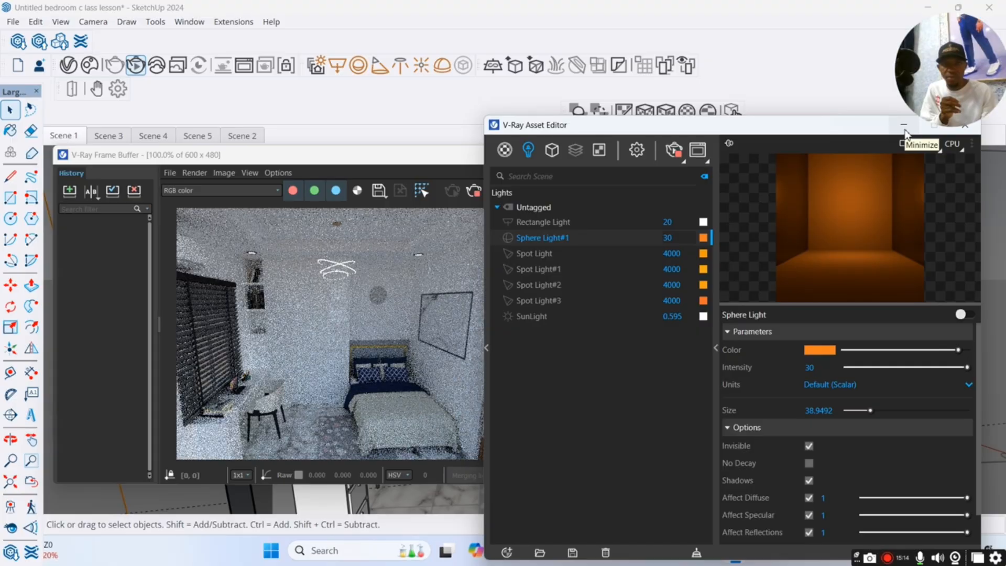
{"action": "left_click", "coordinate": [904, 127]}
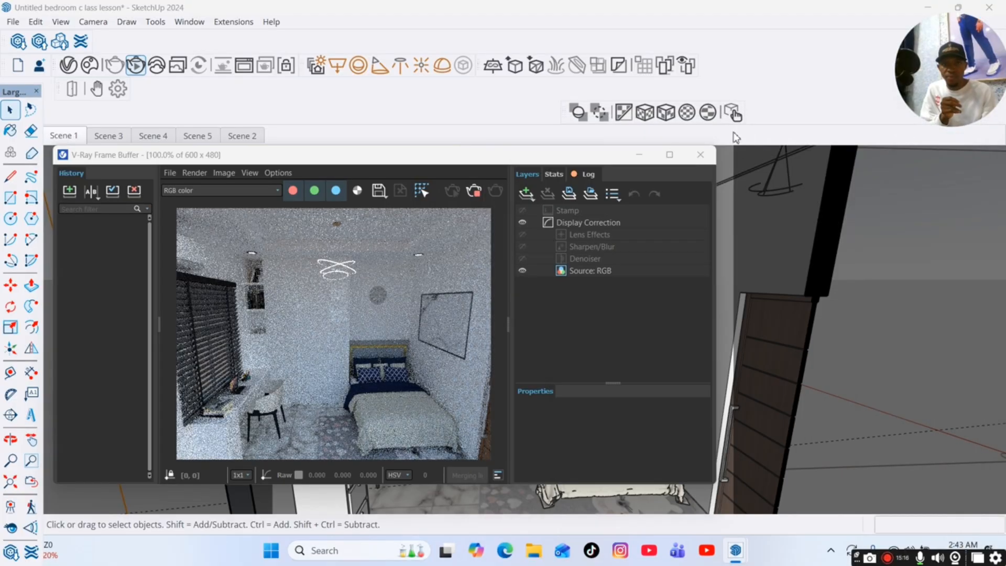
{"action": "left_click", "coordinate": [639, 154]}
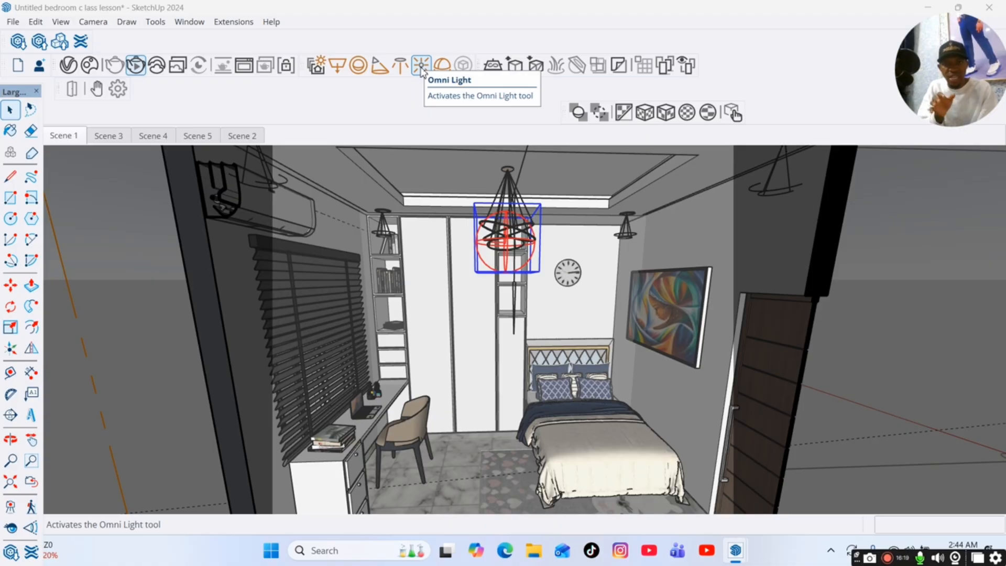
Place an Omni Light on the back of the open wardrobe shelf niche beside the wall clock.
{"action": "left_click", "coordinate": [421, 66]}
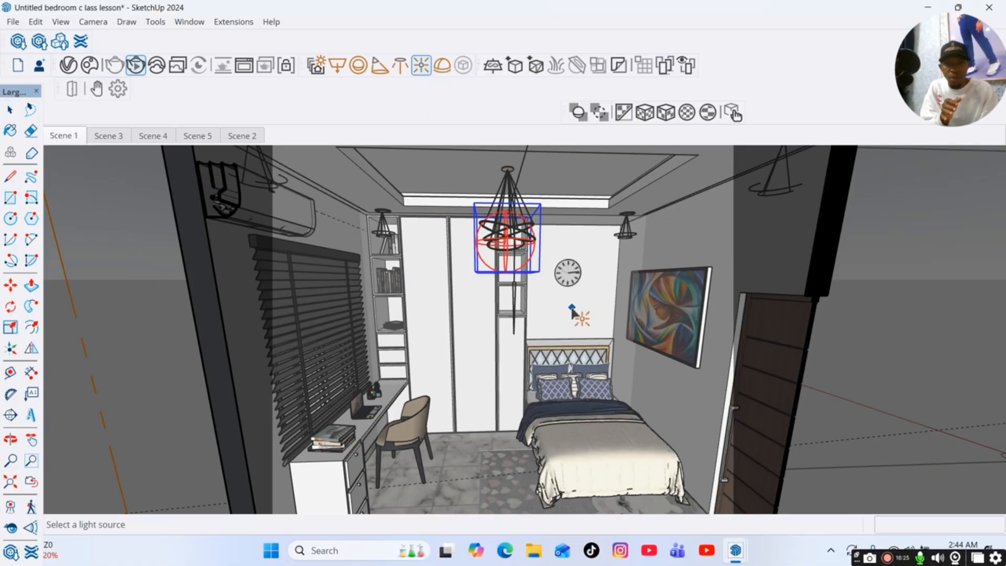
{"action": "scroll", "coordinate": [530, 298], "scroll_direction": "up", "scroll_amount": 8}
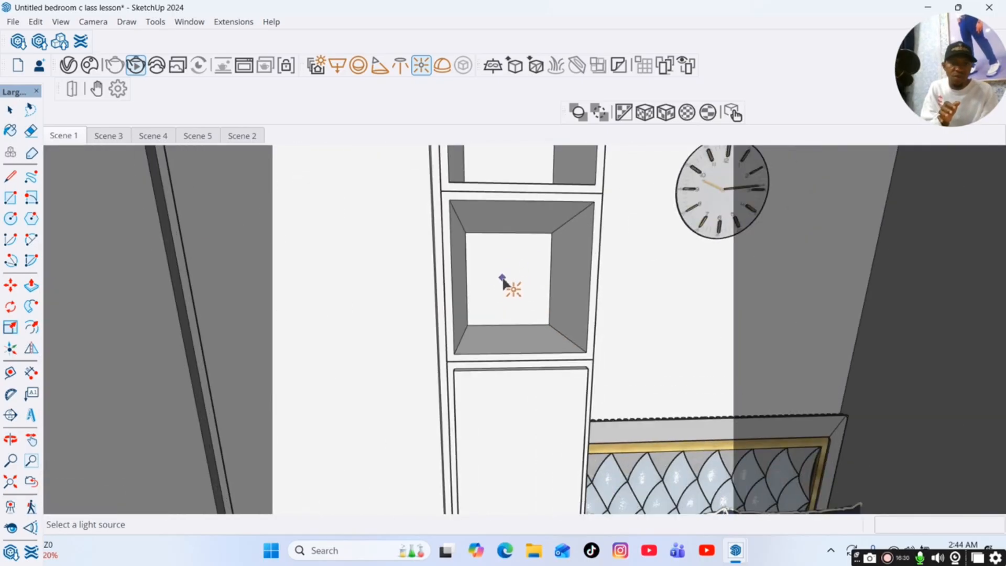
{"action": "left_click", "coordinate": [504, 276]}
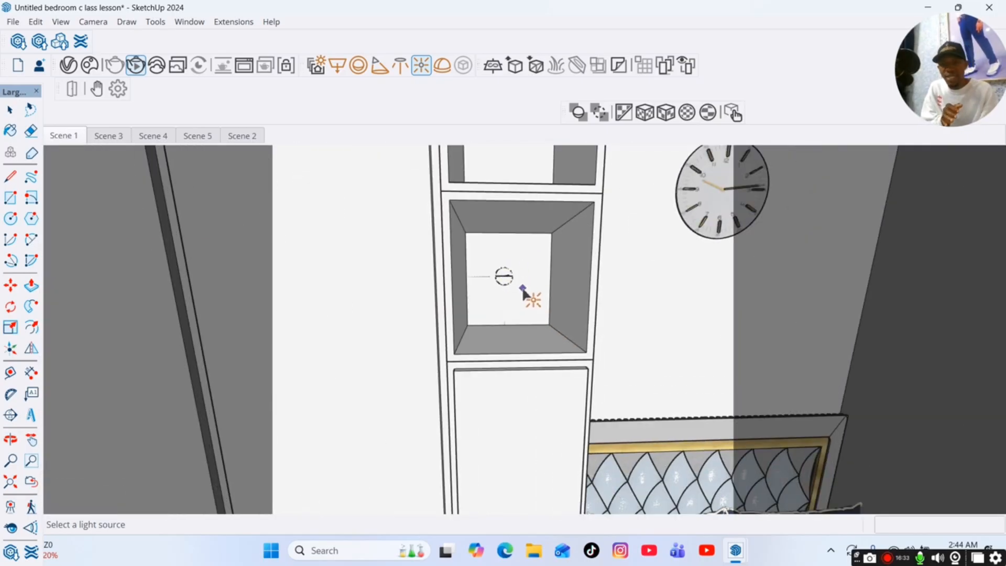
Place two more Omni Lights on the back panels of the middle and top open wardrobe niches.
{"action": "scroll", "coordinate": [458, 386], "scroll_direction": "down", "scroll_amount": 4}
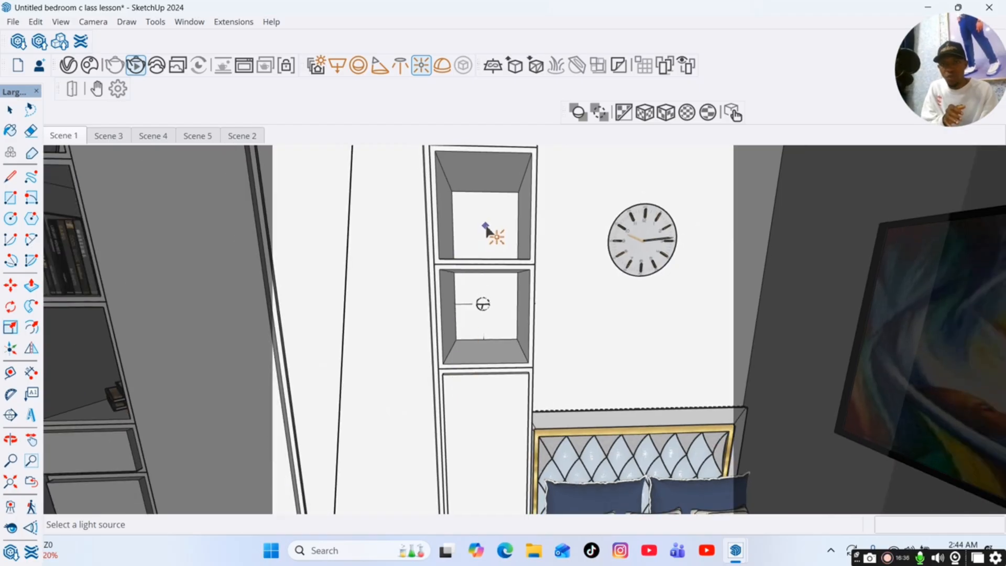
{"action": "scroll", "coordinate": [467, 346], "scroll_direction": "down", "scroll_amount": 2}
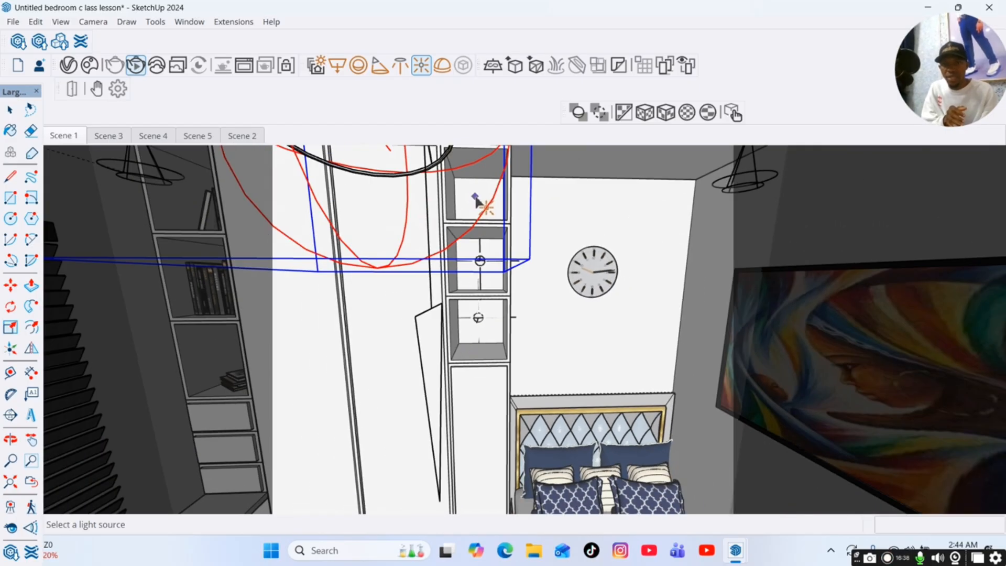
Move the Omni Light in the lowest wardrobe niche forward, away from the back panel, and return to Scene 1.
{"action": "left_click", "coordinate": [11, 439]}
{"action": "mouse_move", "coordinate": [434, 242]}
{"action": "left_mouse_down"}
{"action": "mouse_move", "coordinate": [457, 253]}
{"action": "mouse_move", "coordinate": [355, 292]}
{"action": "mouse_move", "coordinate": [650, 226]}
{"action": "mouse_move", "coordinate": [594, 250]}
{"action": "mouse_move", "coordinate": [628, 267]}
{"action": "left_mouse_up"}
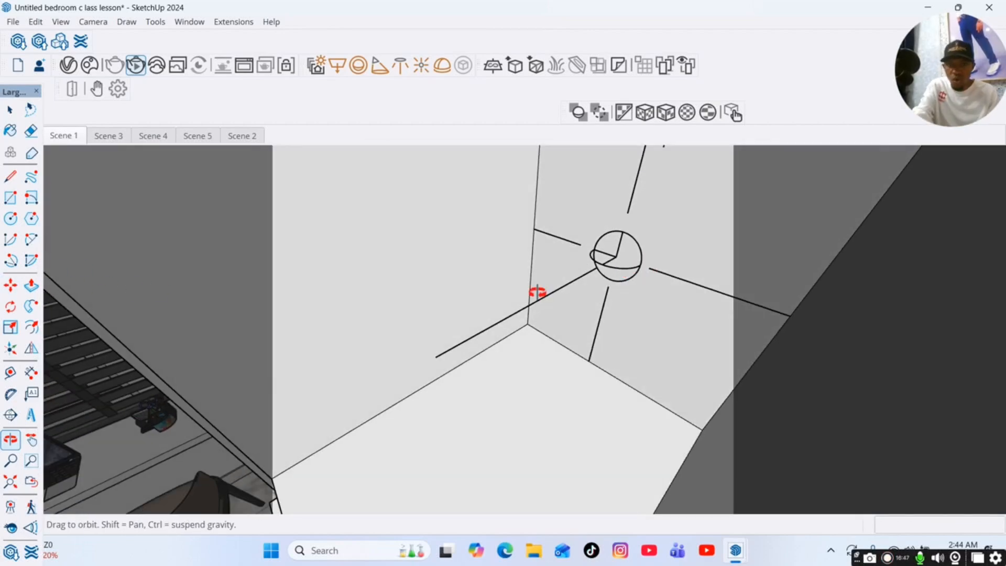
{"action": "key", "text": "space"}
{"action": "left_click", "coordinate": [640, 259]}
{"action": "key", "text": "m"}
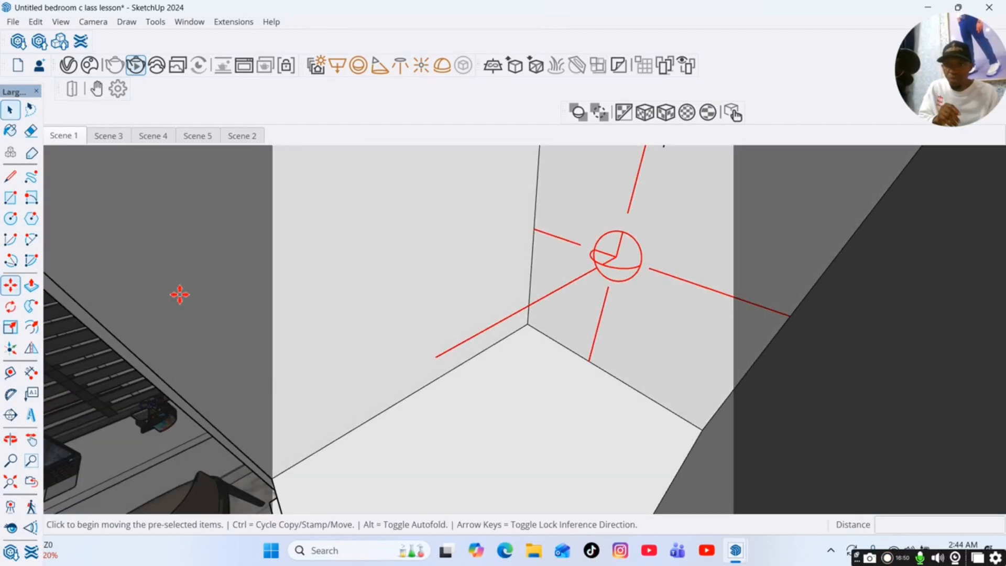
{"action": "left_click", "coordinate": [661, 281]}
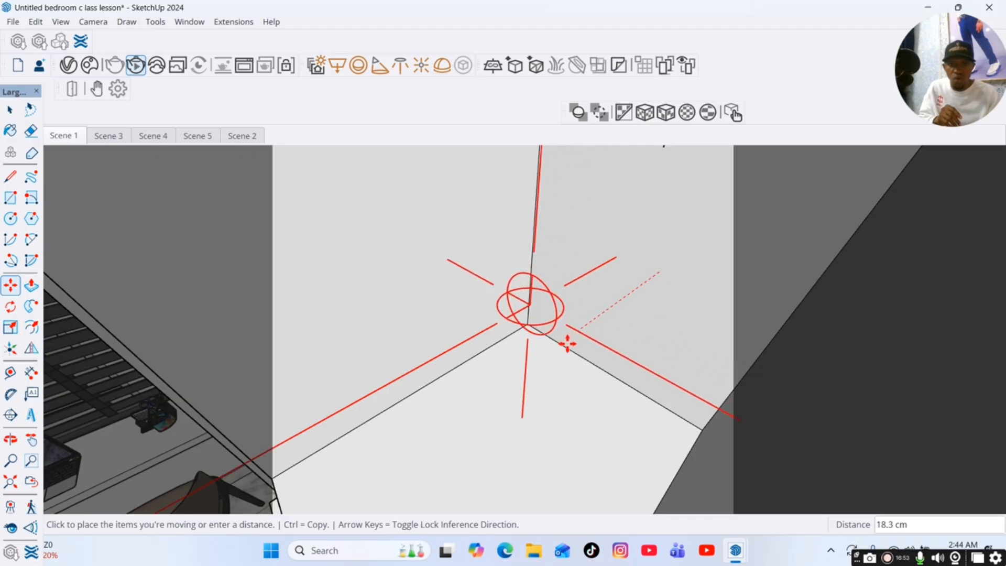
{"action": "left_click", "coordinate": [553, 354]}
{"action": "scroll", "coordinate": [565, 394], "scroll_direction": "down", "scroll_amount": 1}
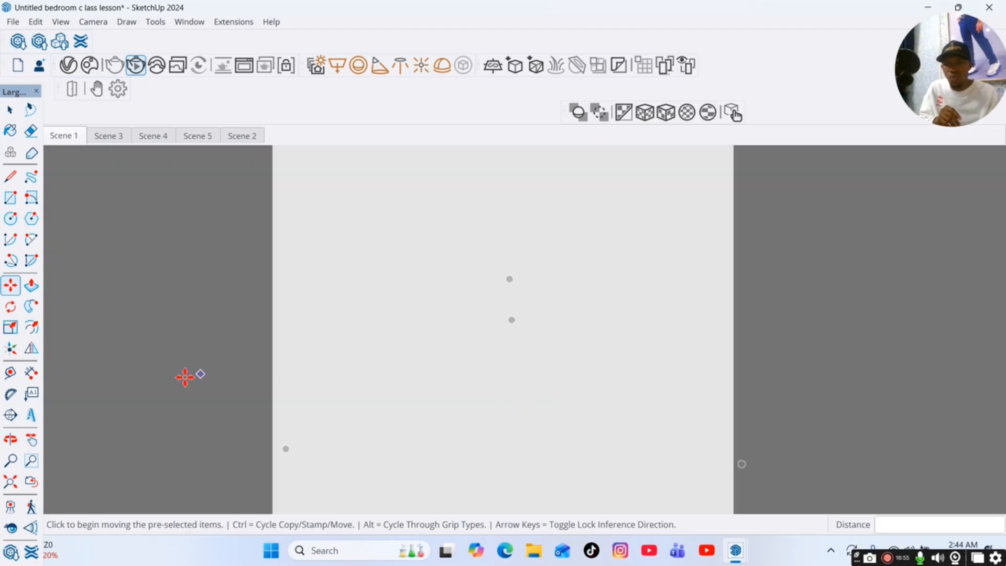
{"action": "left_click", "coordinate": [56, 136]}
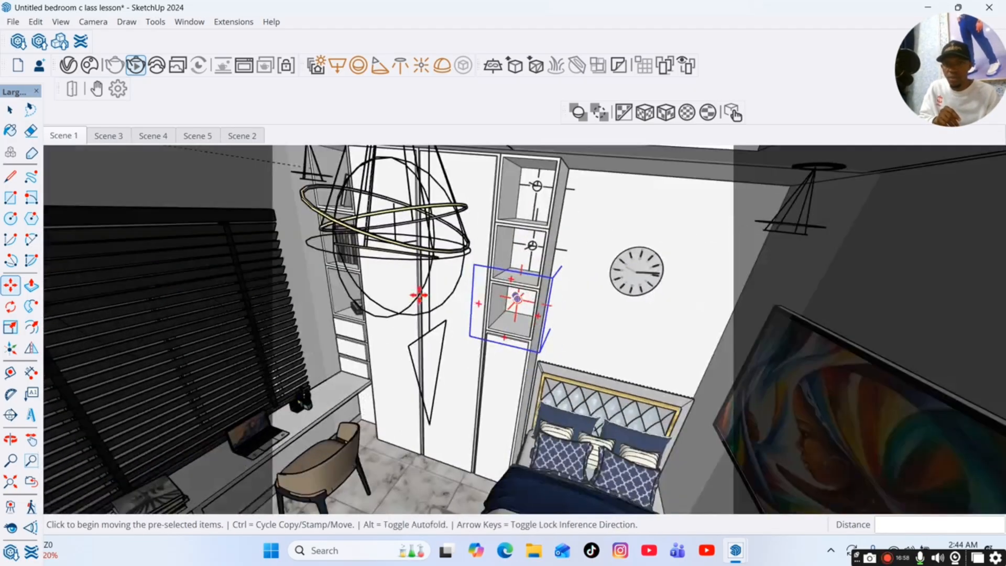
Move the Omni Light in the middle wardrobe niche about 23 cm forward from the back panel.
{"action": "scroll", "coordinate": [535, 269], "scroll_direction": "up", "scroll_amount": 5}
{"action": "scroll", "coordinate": [512, 266], "scroll_direction": "up", "scroll_amount": 3}
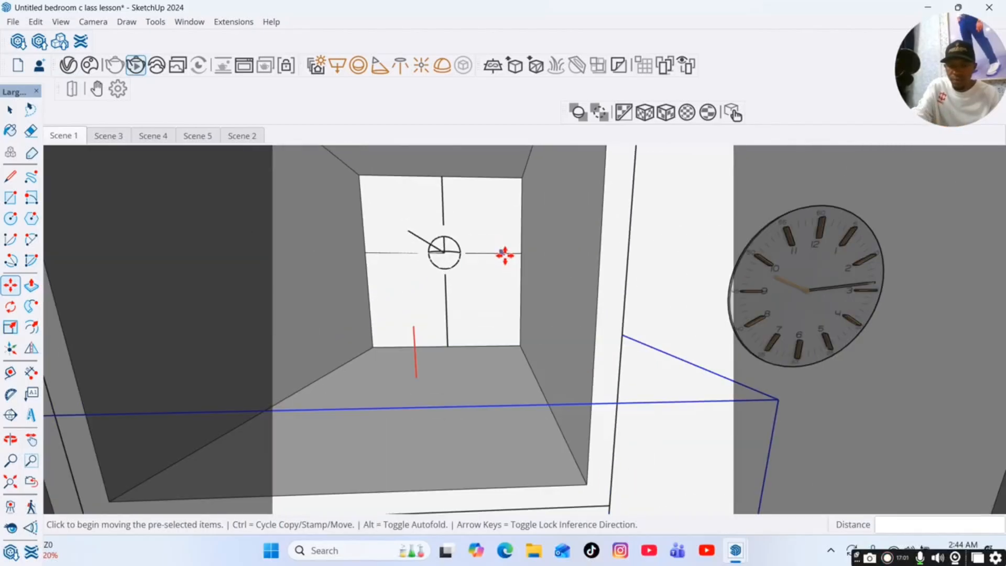
{"action": "key", "text": "space"}
{"action": "key", "text": "o"}
{"action": "left_click_drag", "start_coordinate": [473, 254], "coordinate": [447, 332]}
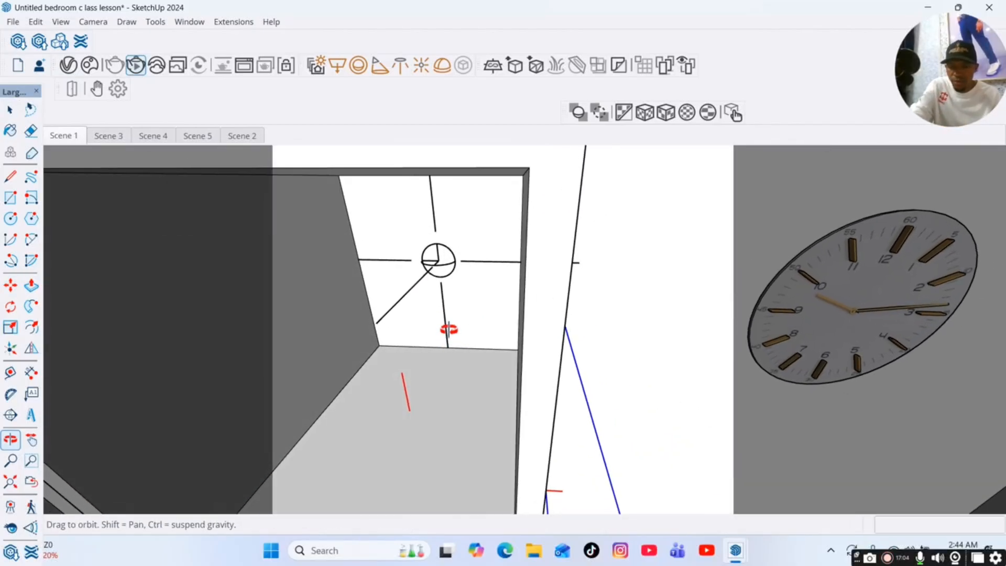
{"action": "key", "text": "space"}
{"action": "left_click", "coordinate": [446, 316]}
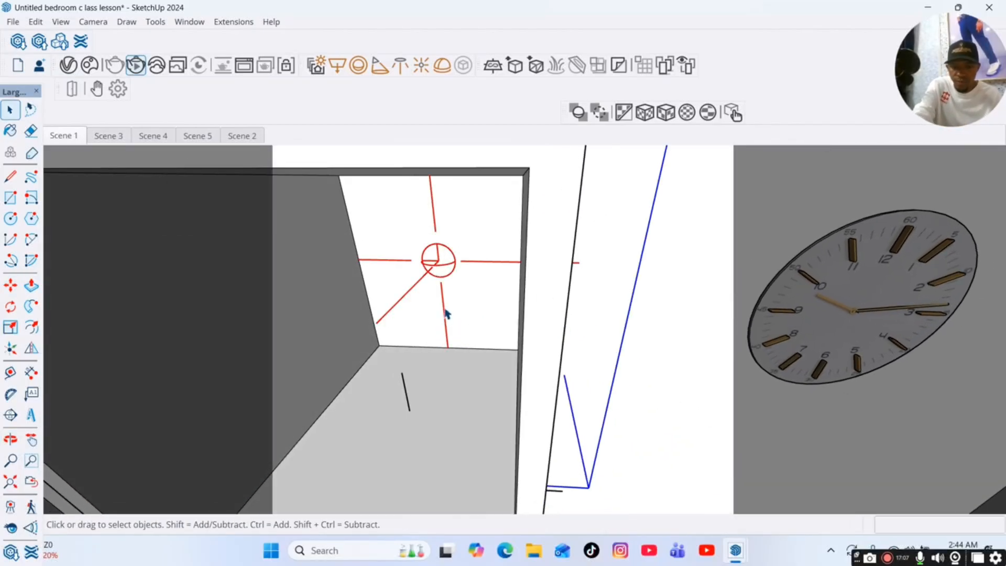
{"action": "key", "text": "m"}
{"action": "left_click", "coordinate": [443, 306]}
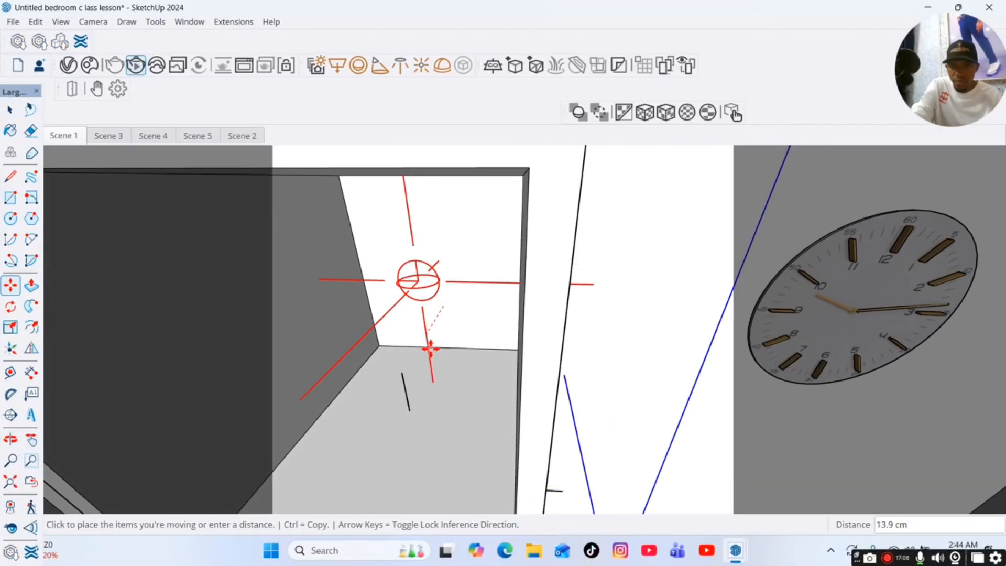
{"action": "left_click", "coordinate": [402, 372]}
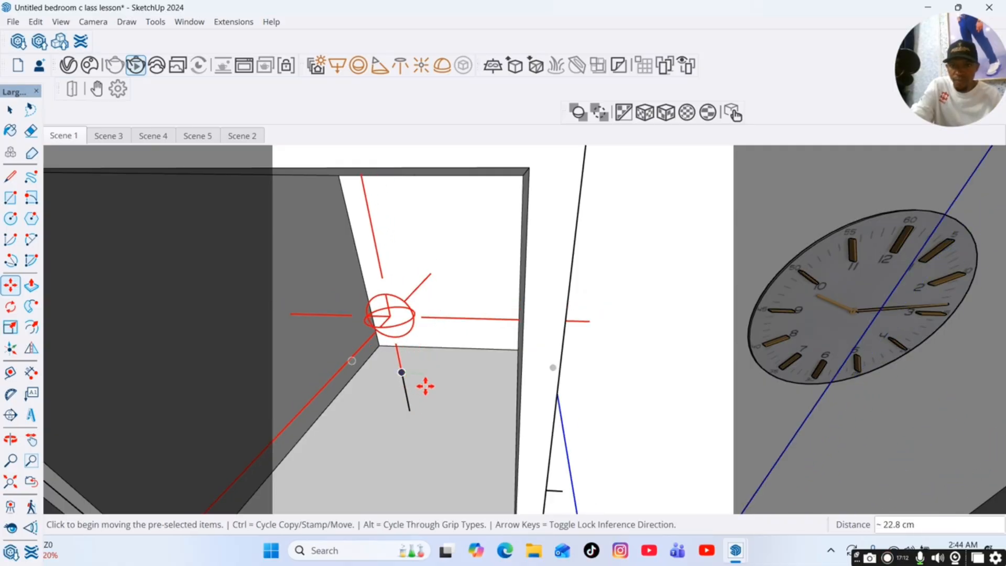
Move the Omni Light in the top wardrobe niche forward from the back panel.
{"action": "scroll", "coordinate": [440, 393], "scroll_direction": "down", "scroll_amount": 3}
{"action": "key", "text": "space"}
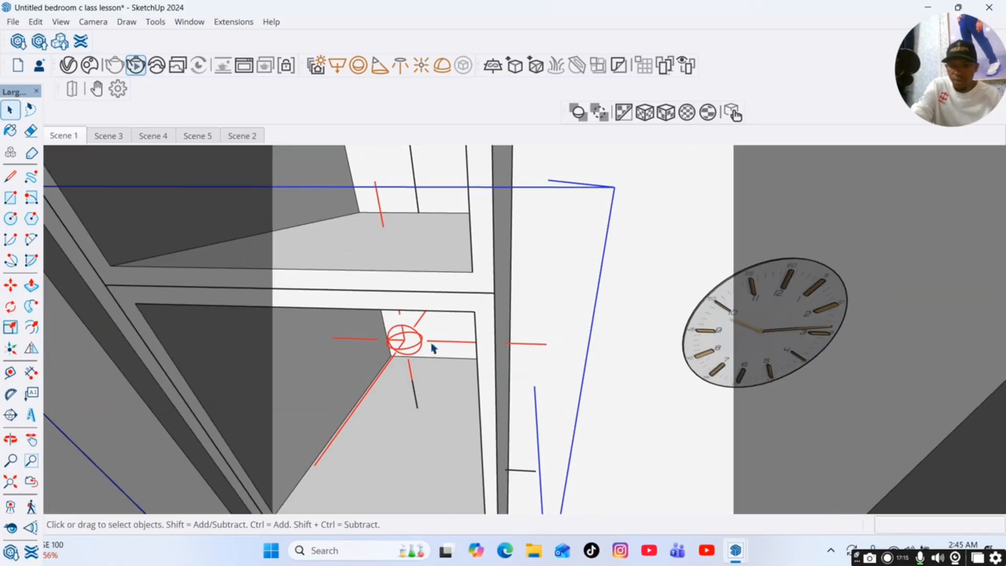
{"action": "key", "text": "m"}
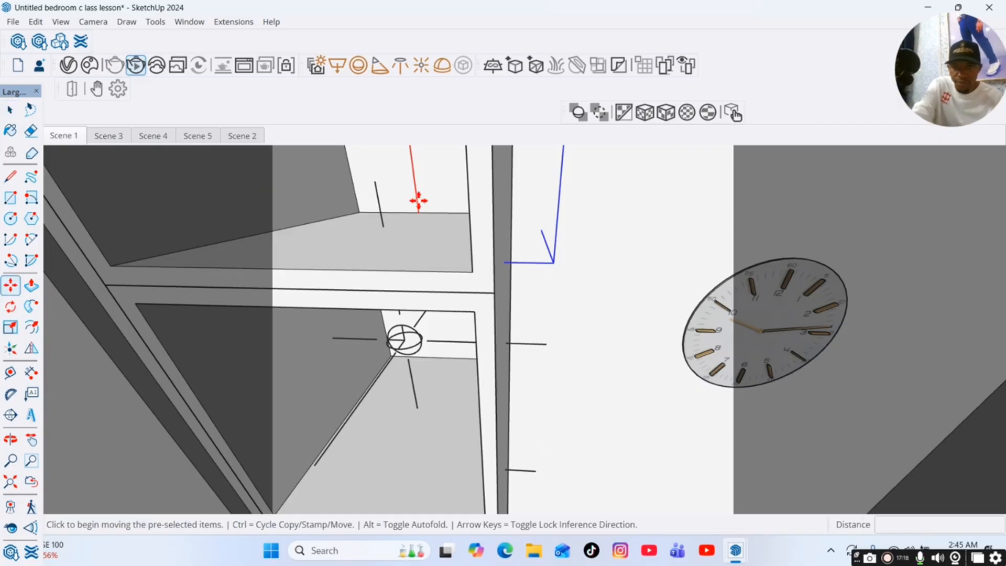
{"action": "left_click", "coordinate": [417, 198]}
{"action": "left_click", "coordinate": [382, 211]}
{"action": "scroll", "coordinate": [410, 345], "scroll_direction": "down", "scroll_amount": 3}
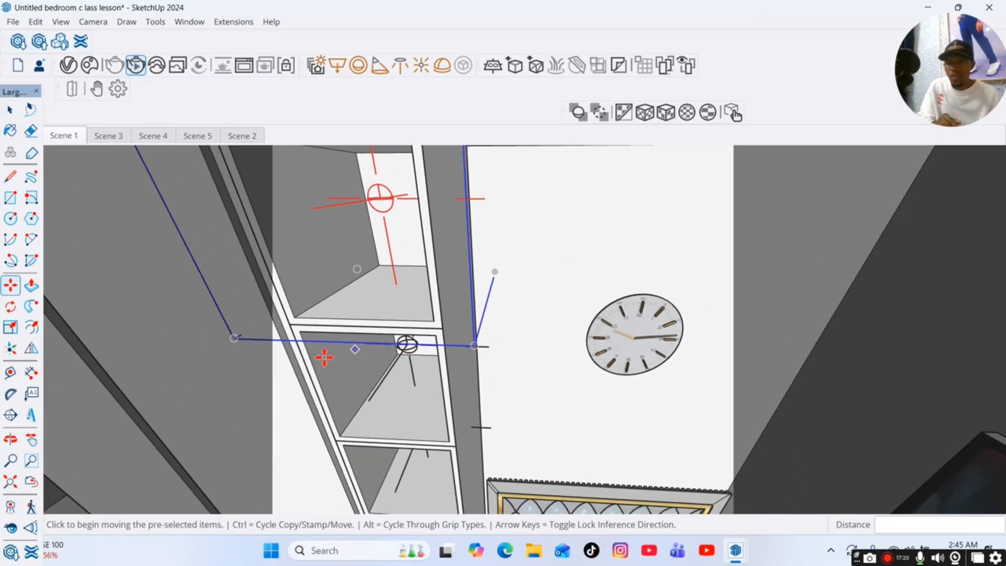
Examine the positions of the three Omni Lights in the wardrobe niches from several angles and return to Scene 1.
{"action": "left_click", "coordinate": [11, 440]}
{"action": "left_click_drag", "start_coordinate": [294, 385], "coordinate": [403, 340]}
{"action": "left_click", "coordinate": [32, 441]}
{"action": "left_click", "coordinate": [33, 446]}
{"action": "left_click_drag", "start_coordinate": [336, 367], "coordinate": [346, 225]}
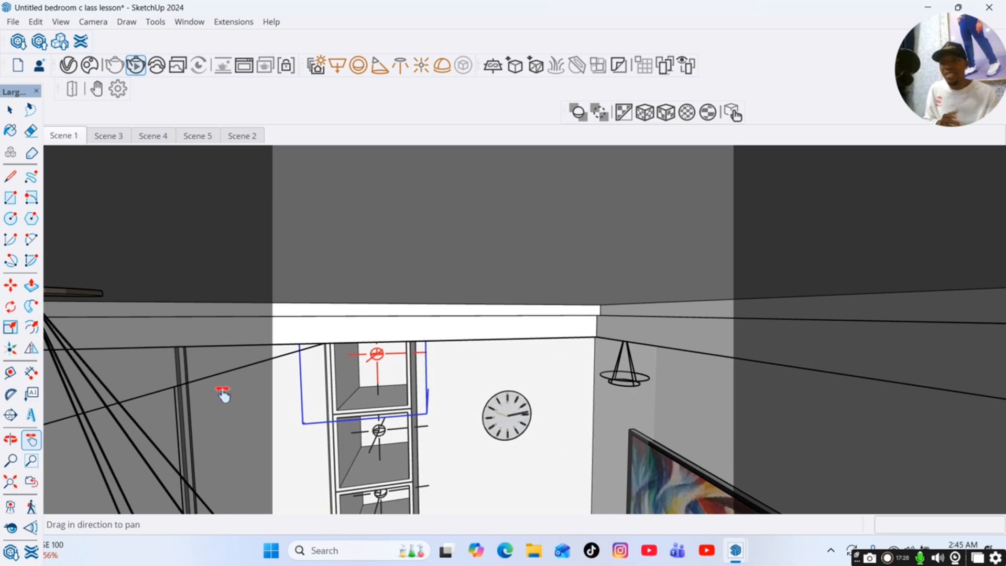
{"action": "left_click_drag", "start_coordinate": [346, 391], "coordinate": [364, 279]}
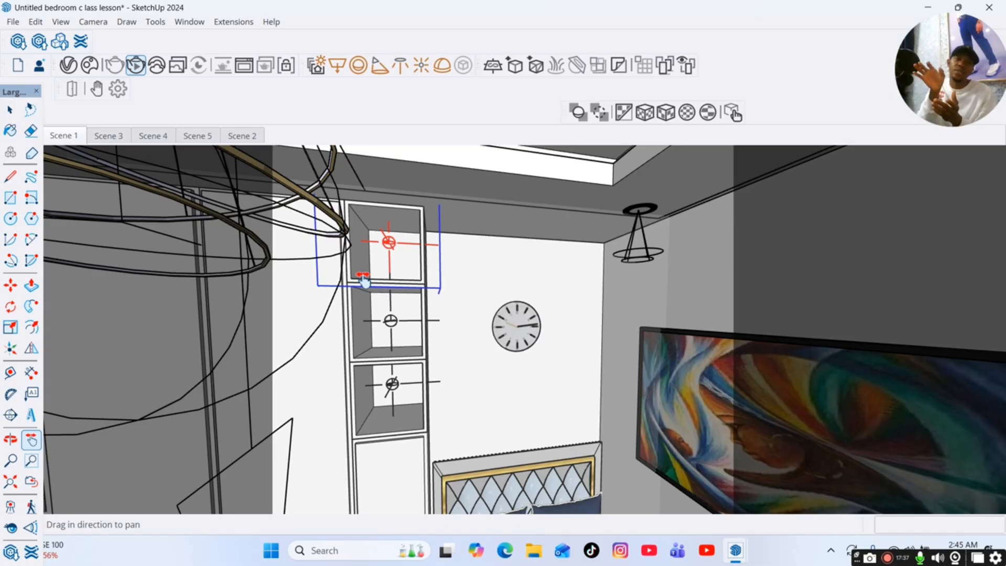
{"action": "left_click", "coordinate": [10, 440]}
{"action": "left_click_drag", "start_coordinate": [262, 343], "coordinate": [365, 384]}
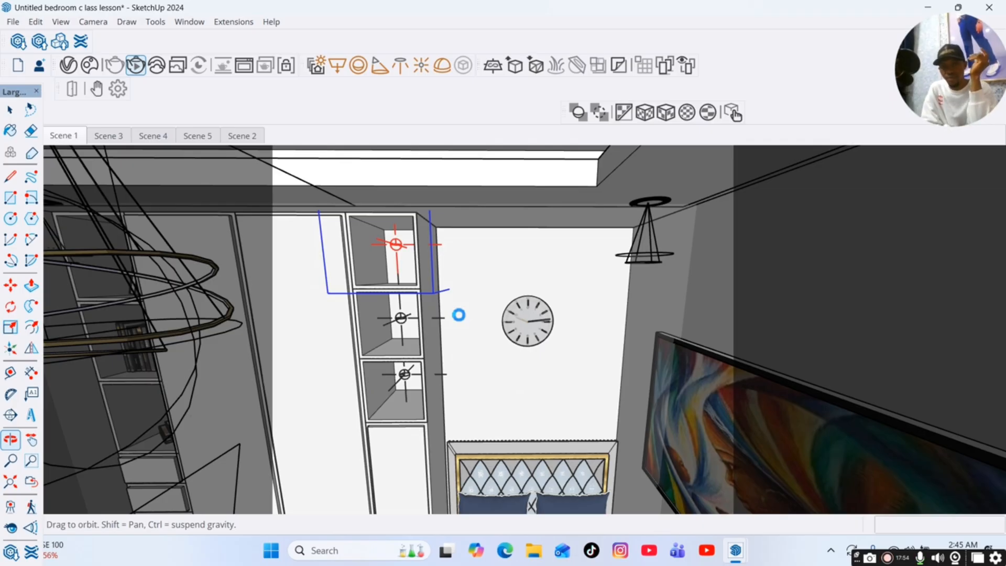
{"action": "scroll", "coordinate": [460, 316], "scroll_direction": "down", "scroll_amount": 1}
{"action": "middle_click_drag", "start_coordinate": [340, 355], "coordinate": [349, 321]}
{"action": "left_click", "coordinate": [50, 134]}
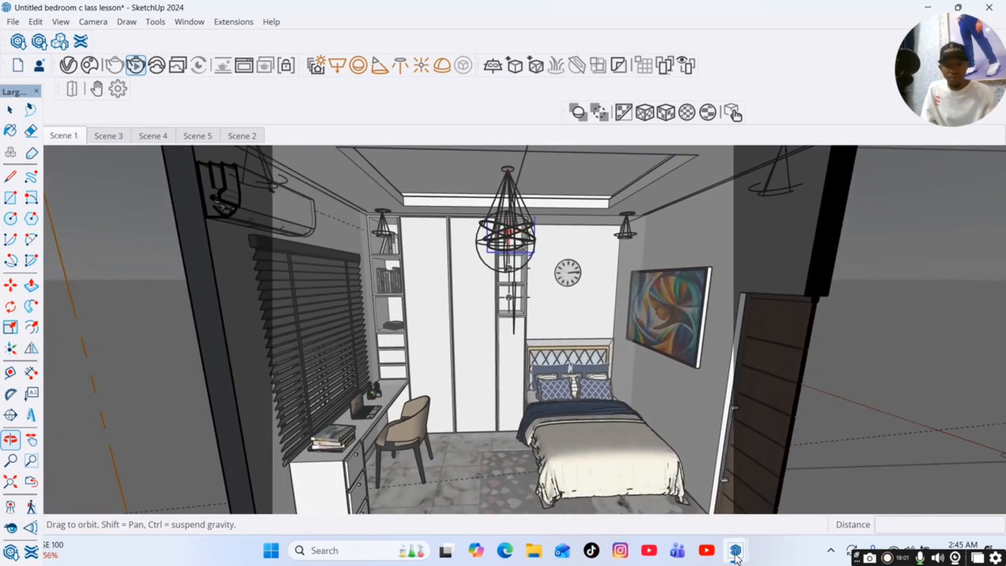
Bring back the V-Ray Frame Buffer and the Asset Editor to check the render with the niche Omni Lights.
{"action": "mouse_move", "coordinate": [736, 556]}
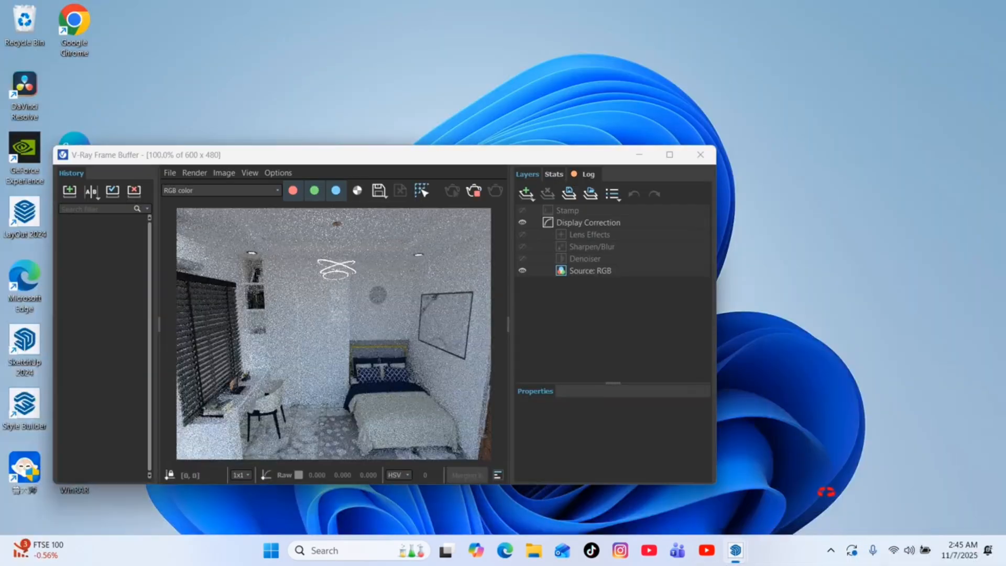
{"action": "left_click", "coordinate": [812, 479]}
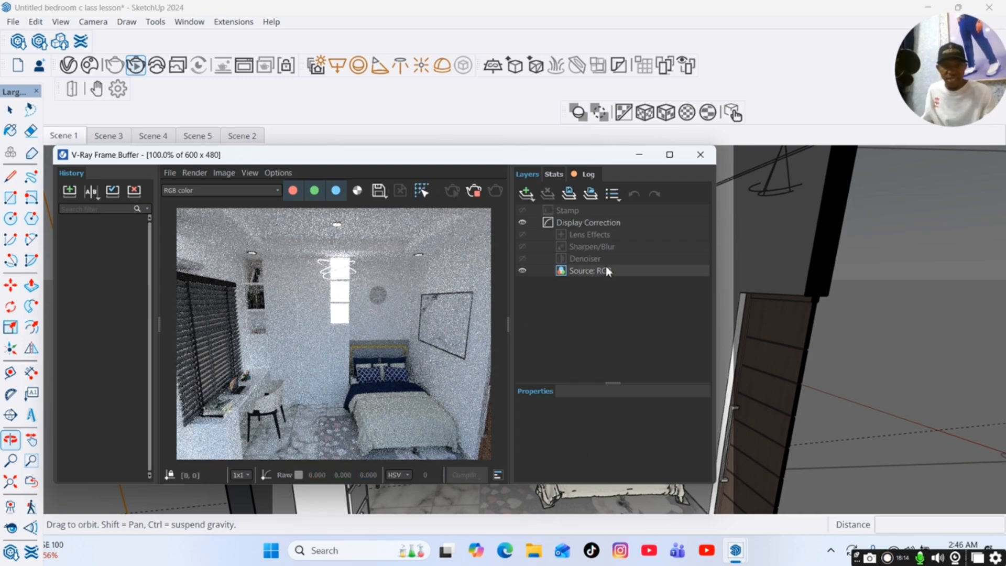
{"action": "mouse_move", "coordinate": [737, 550]}
{"action": "left_click", "coordinate": [745, 499]}
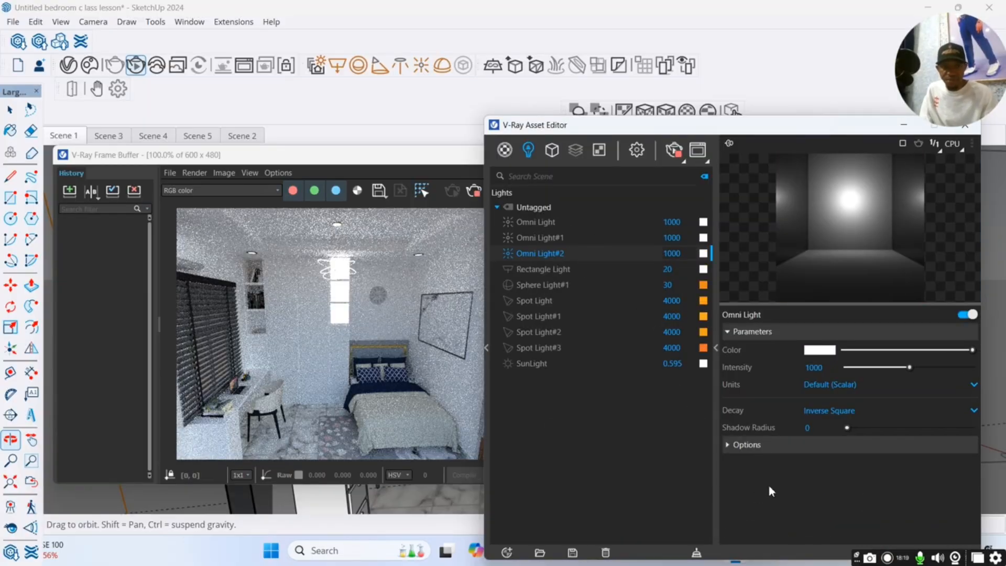
{"action": "left_click", "coordinate": [774, 446]}
{"action": "left_click", "coordinate": [775, 446]}
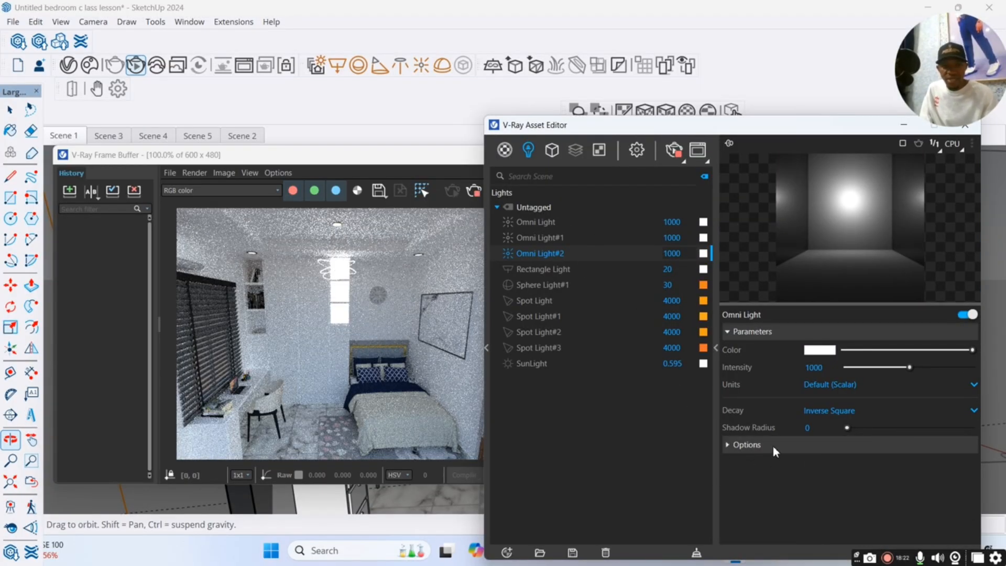
{"action": "left_click", "coordinate": [775, 447]}
{"action": "left_click", "coordinate": [774, 447]}
Change the colour of Omni Light#2 to light orange, about RGB 0.984, 0.648, 0.164.
{"action": "left_click", "coordinate": [703, 253]}
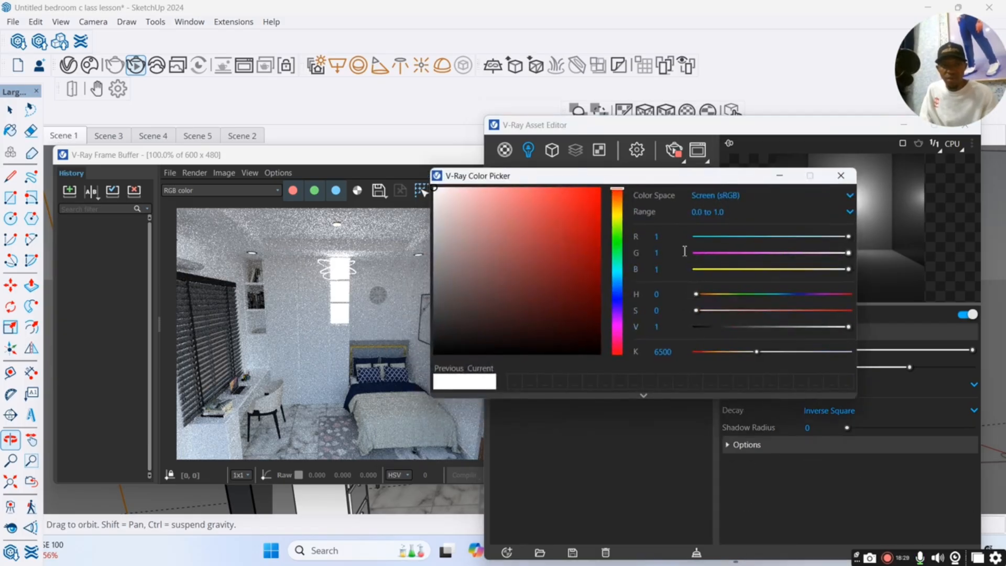
{"action": "left_click", "coordinate": [617, 205]}
{"action": "left_click", "coordinate": [573, 190]}
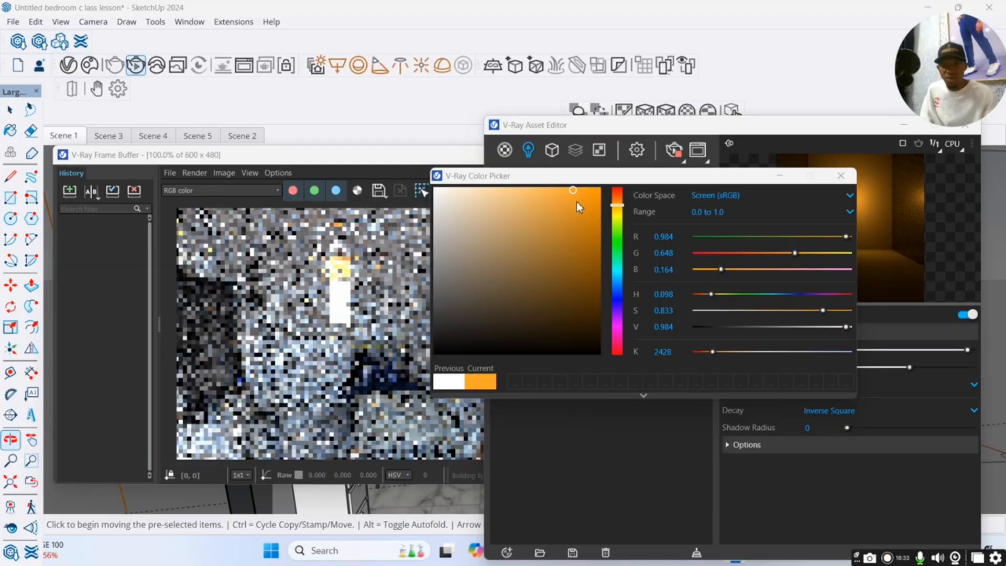
{"action": "left_click", "coordinate": [777, 176]}
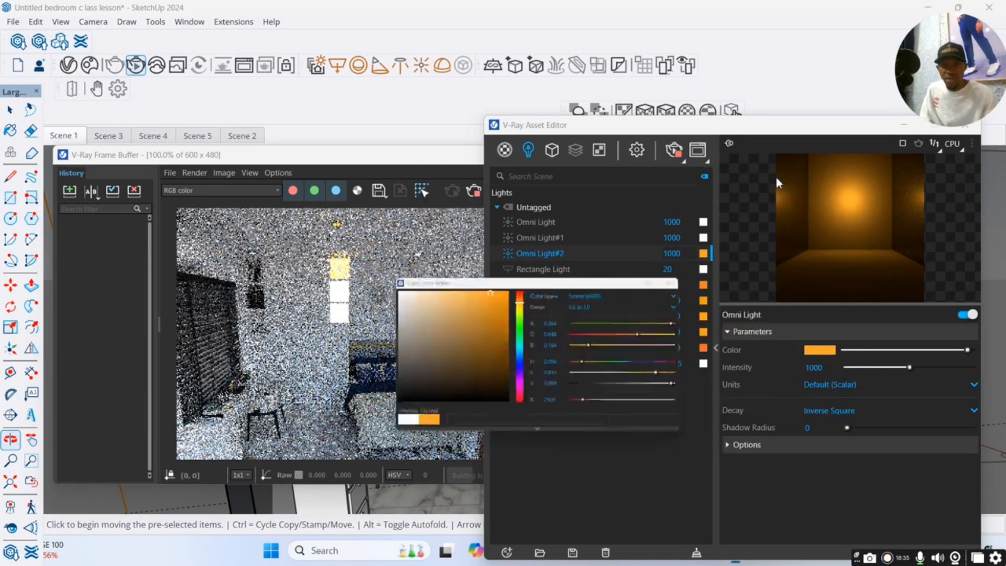
Change the colour of Omni Light#1 to orange, about RGB 0.921, 0.561, 0.132.
{"action": "left_click", "coordinate": [630, 238]}
{"action": "left_click", "coordinate": [820, 350]}
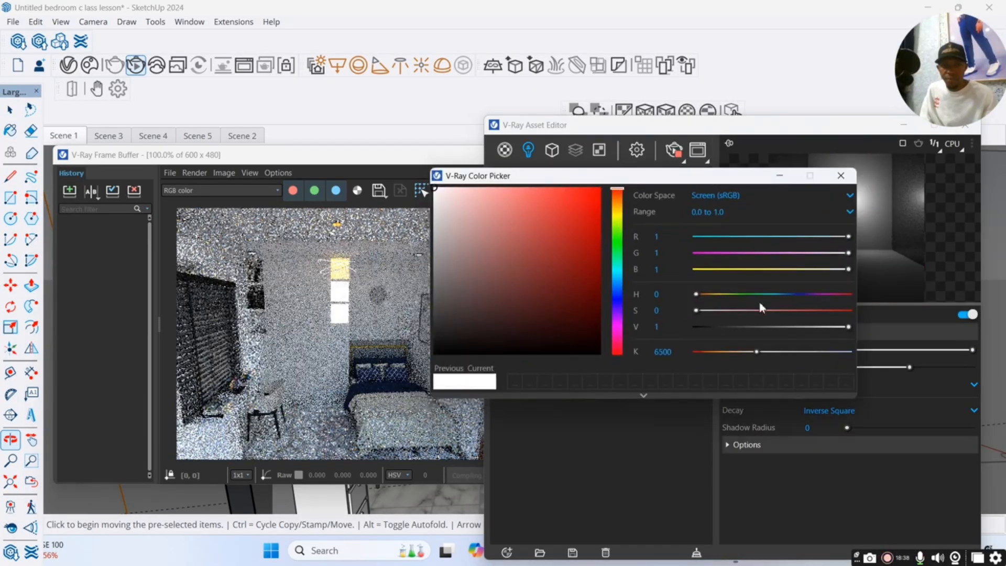
{"action": "left_click", "coordinate": [617, 204]}
{"action": "left_click", "coordinate": [578, 201]}
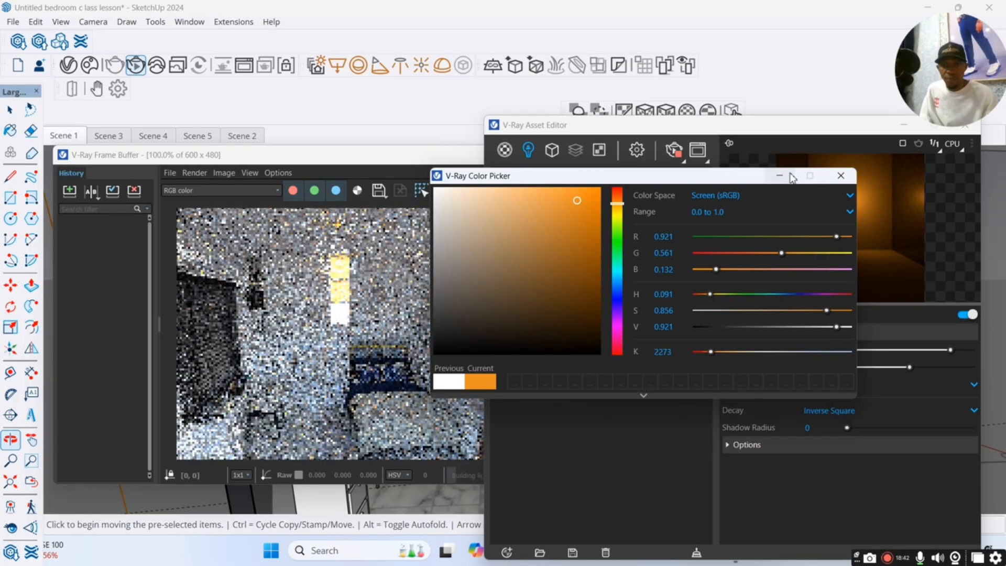
{"action": "left_click", "coordinate": [779, 175]}
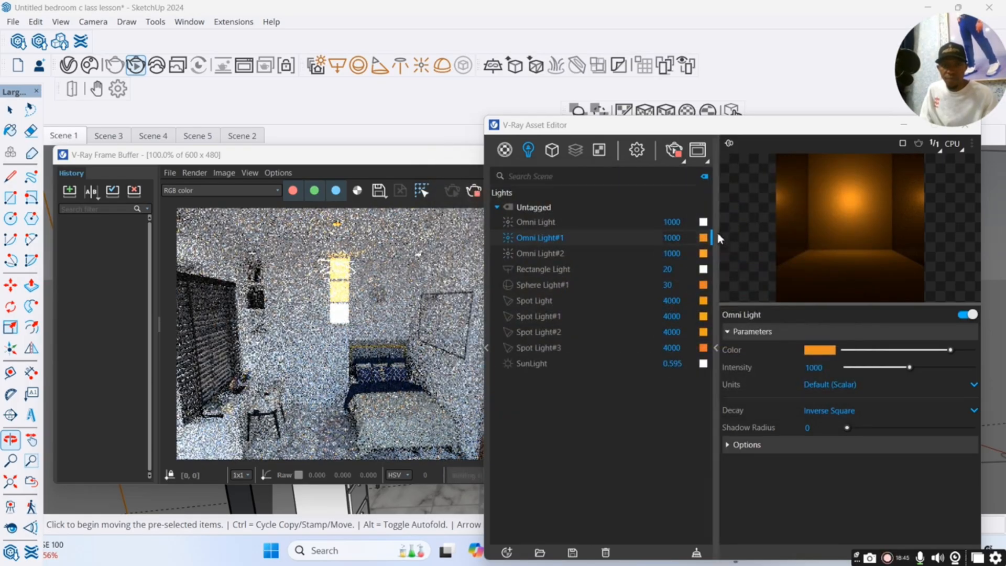
Change the first Omni Light's colour to orange, about RGB 0.956, 0.504, 0.167, and reduce its intensity to 14.6.
{"action": "left_click", "coordinate": [703, 222]}
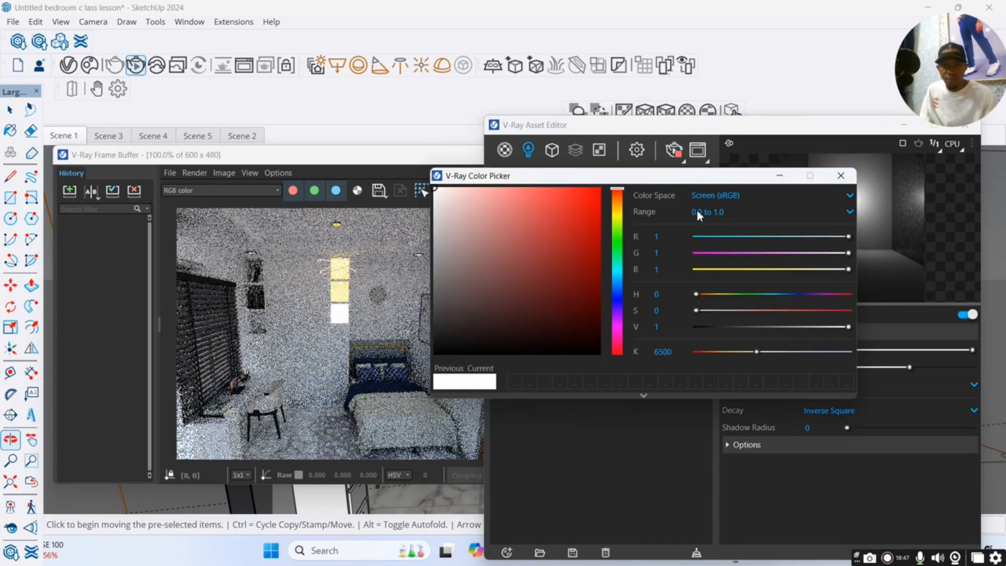
{"action": "left_click", "coordinate": [617, 200]}
{"action": "left_click", "coordinate": [572, 195]}
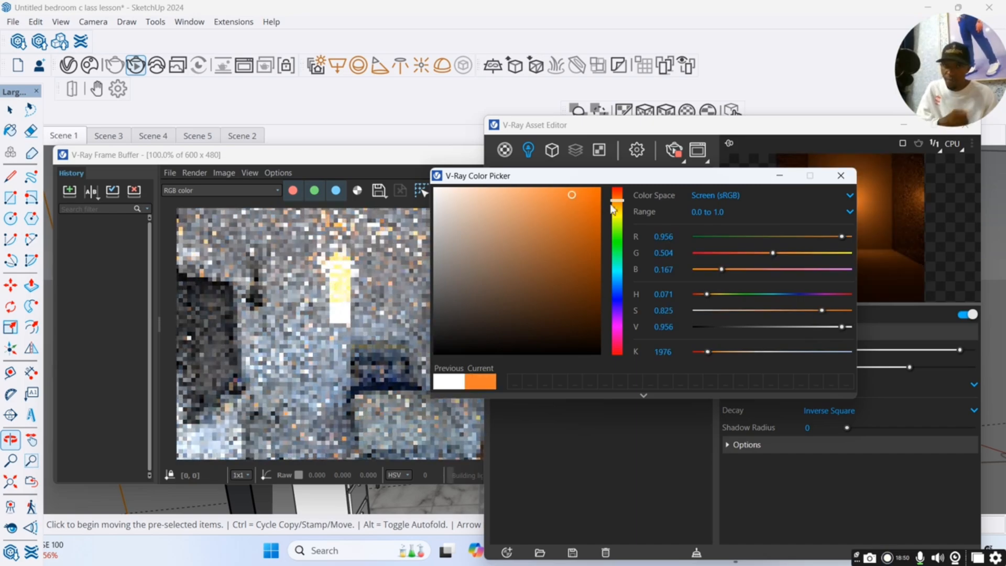
{"action": "left_click", "coordinate": [841, 176]}
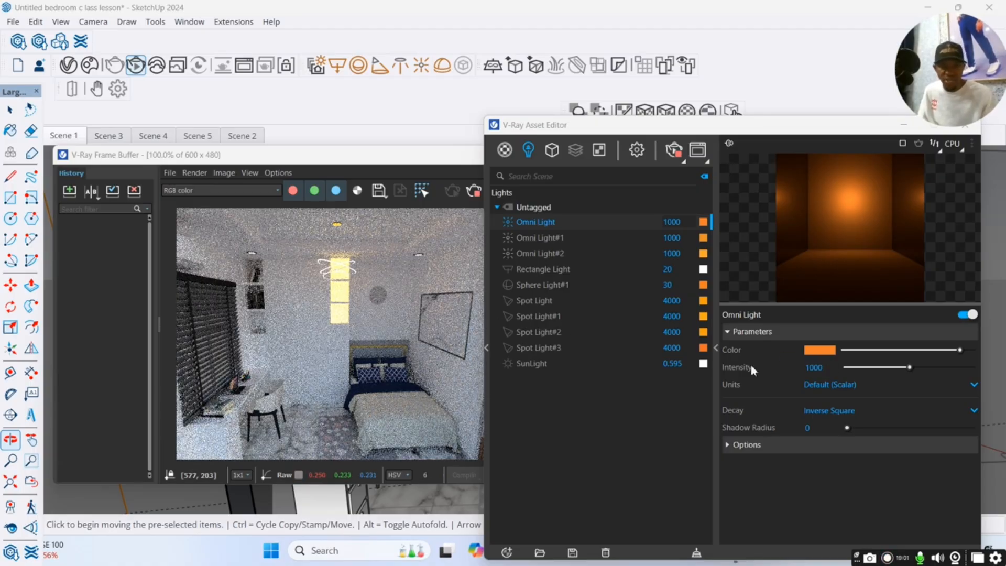
{"action": "left_click_drag", "start_coordinate": [909, 368], "coordinate": [870, 368]}
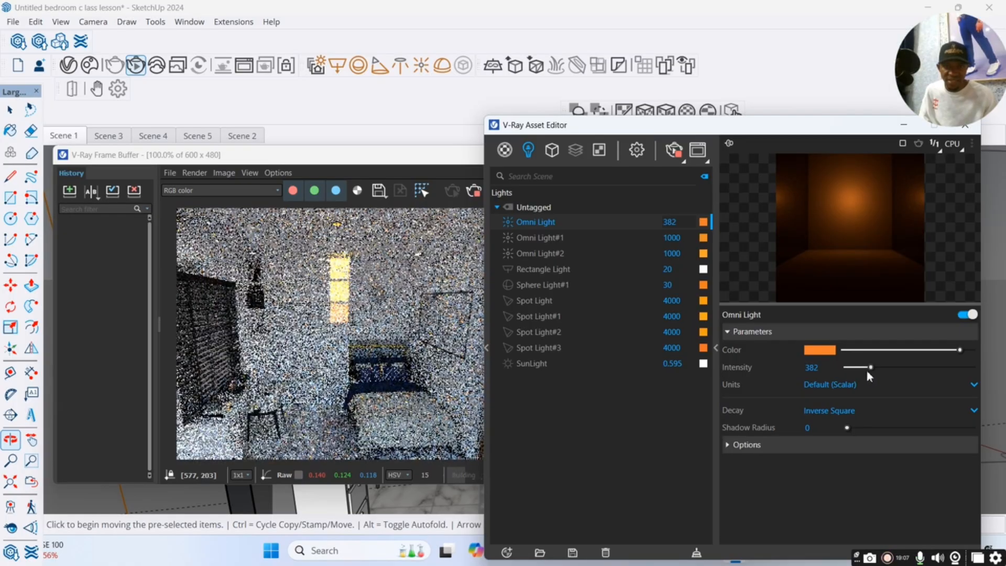
{"action": "left_click_drag", "start_coordinate": [871, 368], "coordinate": [849, 368]}
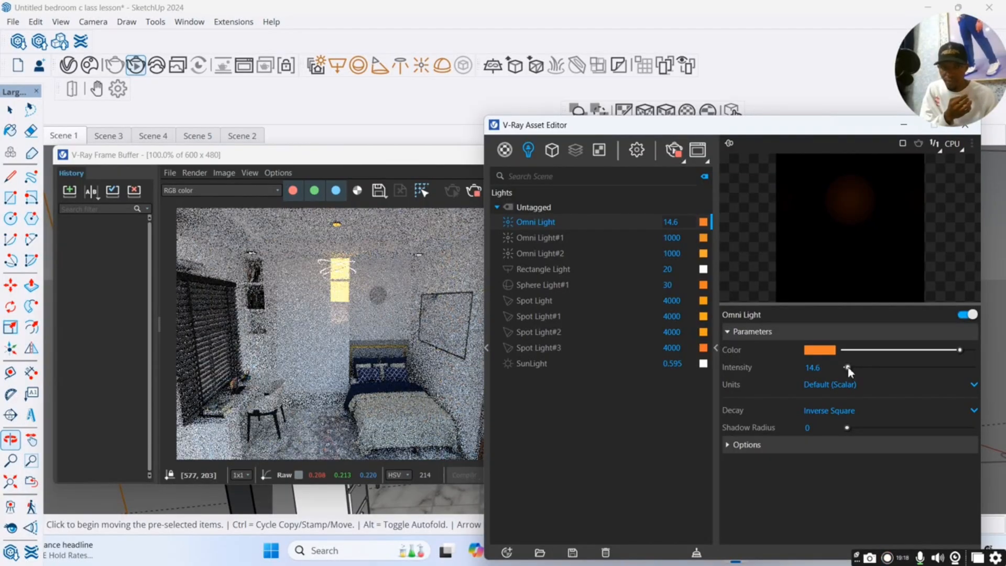
Set the intensity of both the first Omni Light and Omni Light#1 to 120.
{"action": "left_click_drag", "start_coordinate": [849, 368], "coordinate": [856, 369]}
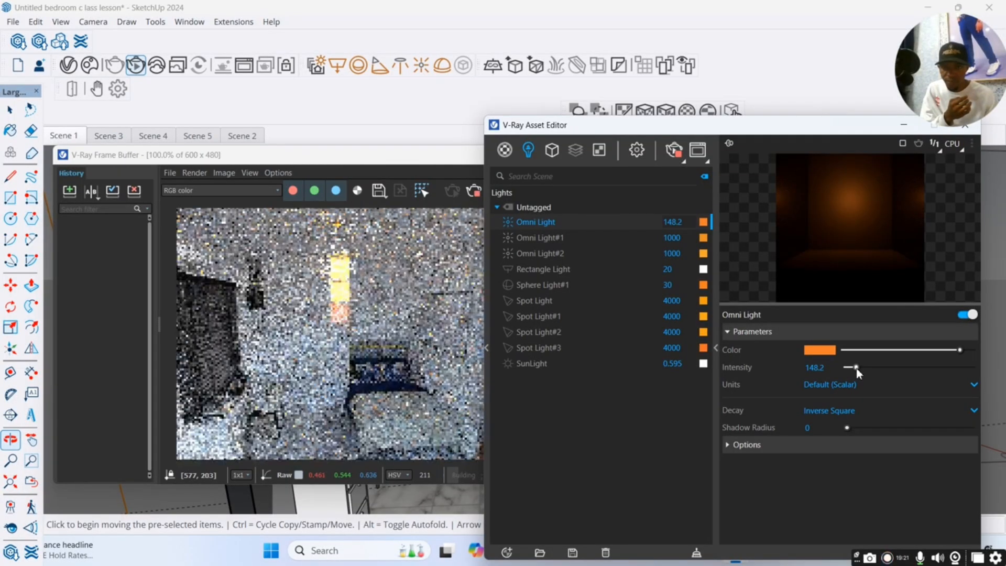
{"action": "left_click_drag", "start_coordinate": [828, 368], "coordinate": [807, 369]}
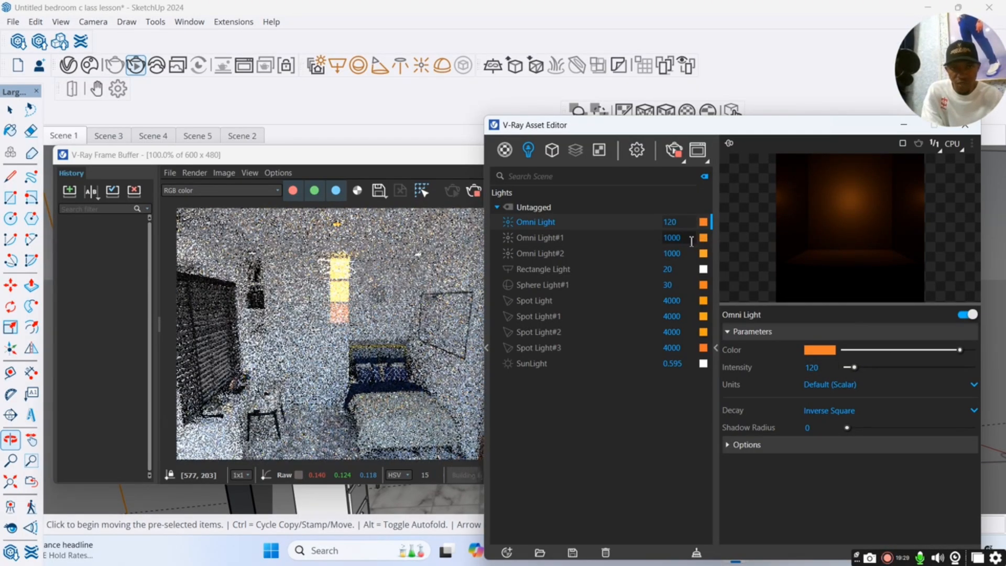
{"action": "left_click", "coordinate": [692, 241]}
{"action": "key", "text": "BackSpace"}
{"action": "key", "text": "BackSpace"}
{"action": "key", "text": "BackSpace"}
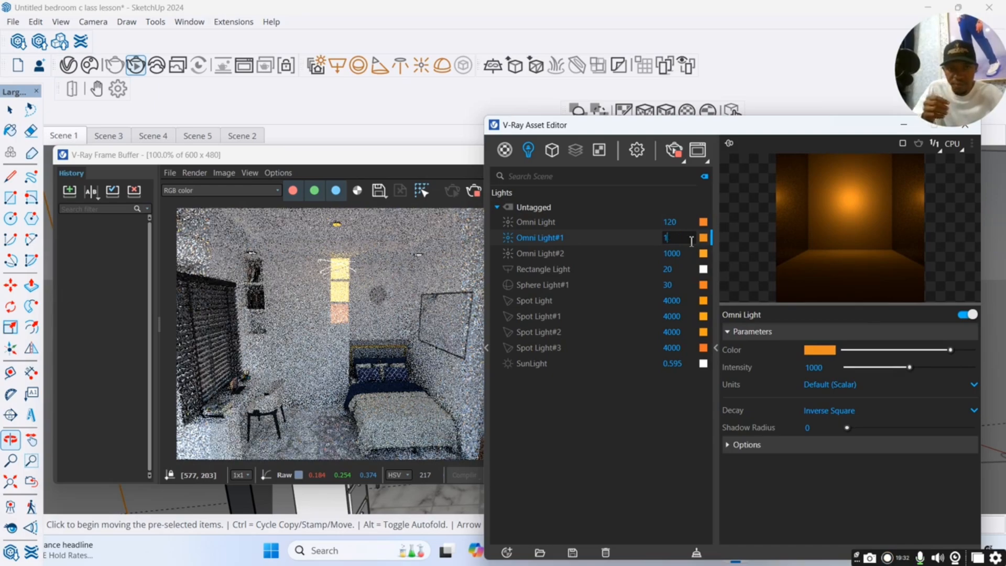
{"action": "type", "text": "20"}
{"action": "key", "text": "Return"}
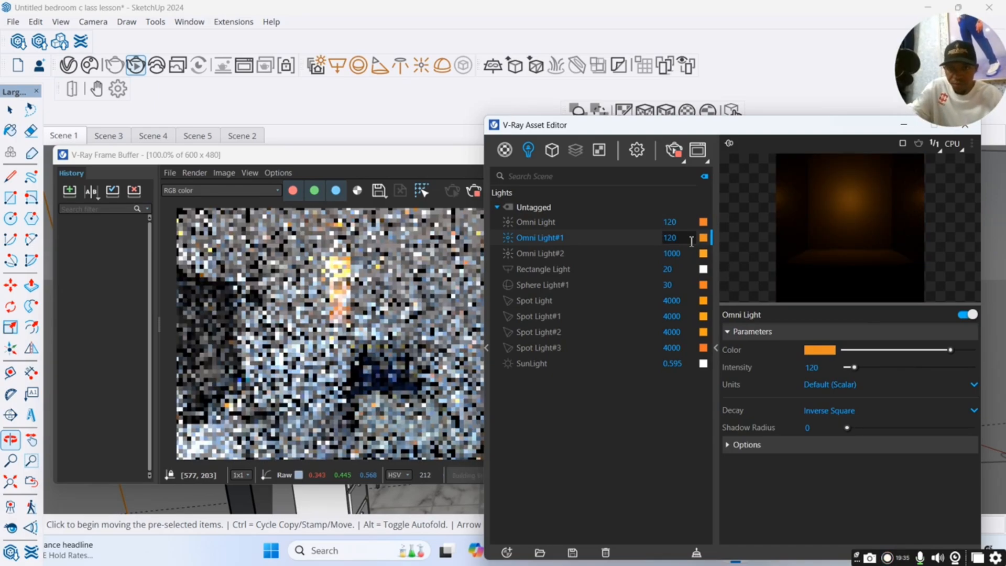
Set the intensity of Omni Light#2 to 120.
{"action": "left_click", "coordinate": [696, 253]}
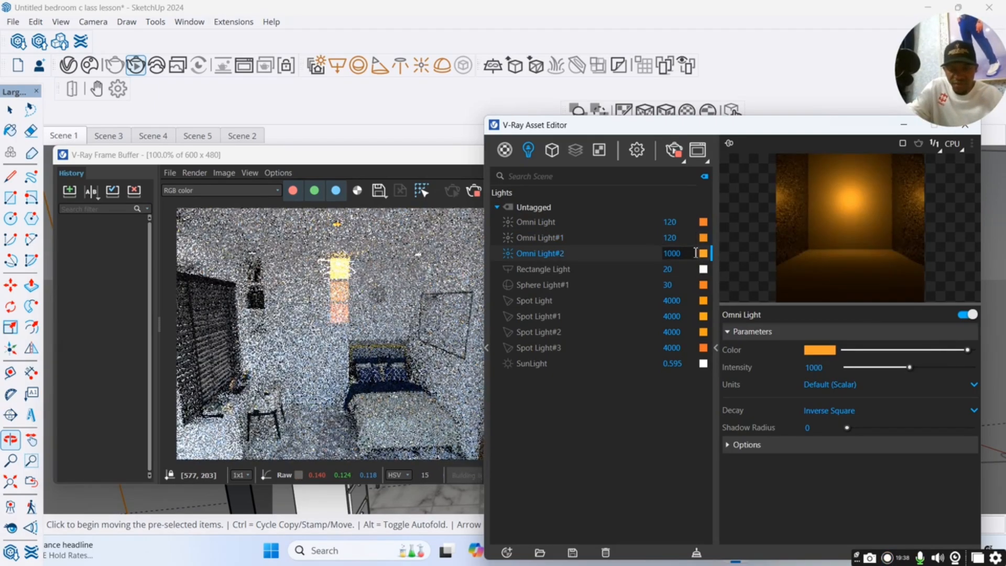
{"action": "type", "text": "200"}
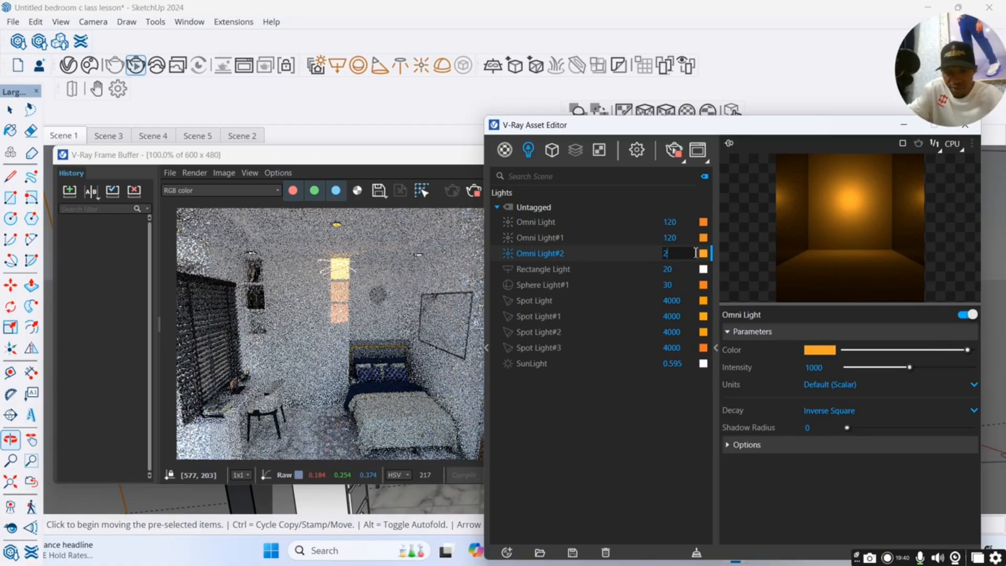
{"action": "key", "text": "BackSpace"}
{"action": "key", "text": "BackSpace"}
{"action": "key", "text": "BackSpace"}
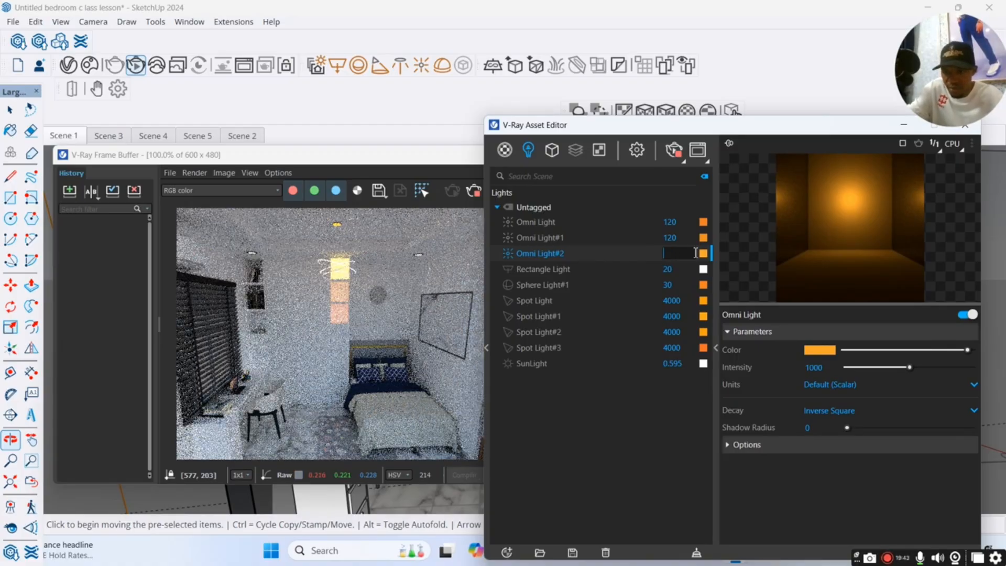
{"action": "key", "text": "Return"}
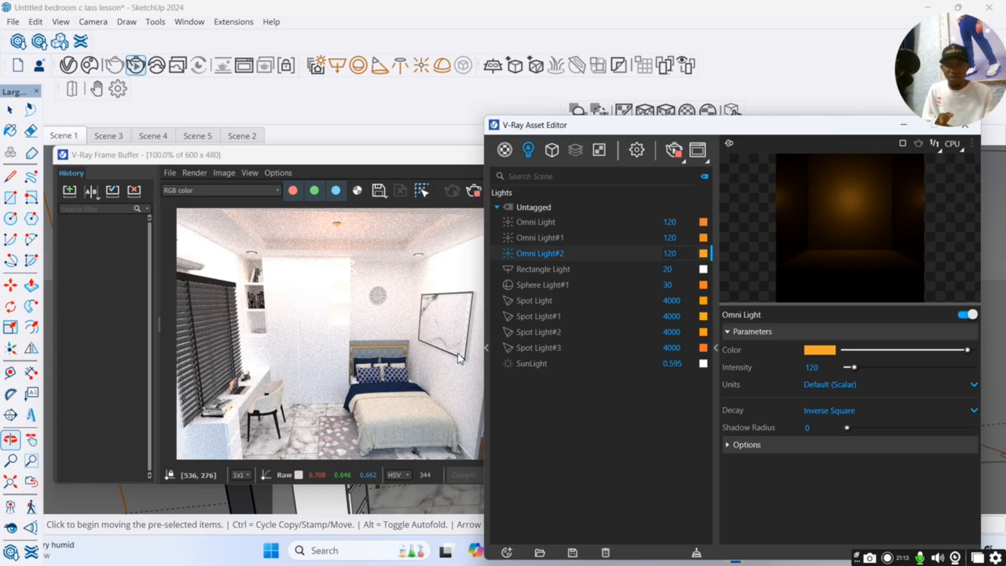
Set the Rectangle Light's intensity to 10.
{"action": "left_click", "coordinate": [537, 270]}
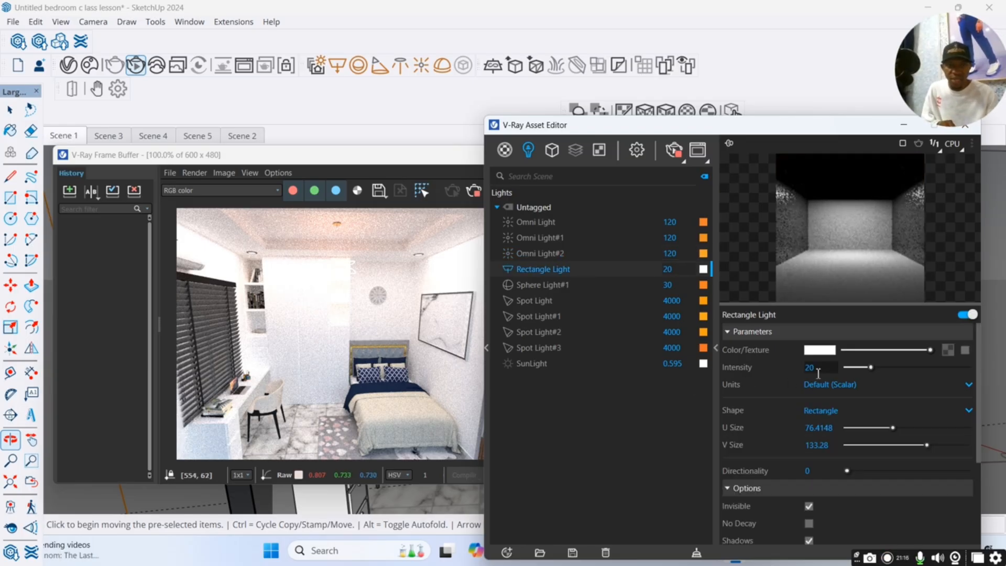
{"action": "left_click_drag", "start_coordinate": [863, 367], "coordinate": [858, 367]}
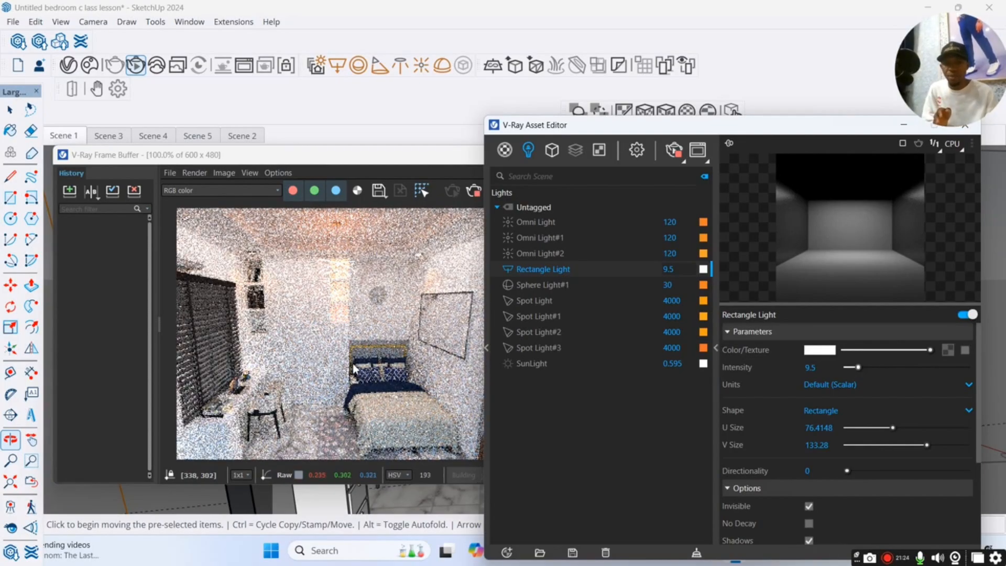
{"action": "left_click", "coordinate": [808, 368]}
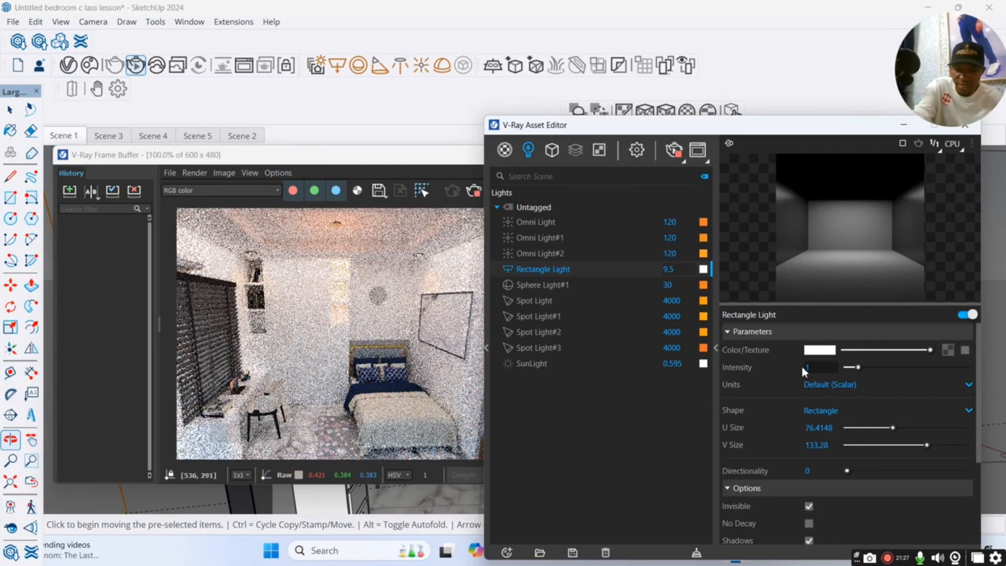
{"action": "type", "text": "10"}
{"action": "key", "text": "Return"}
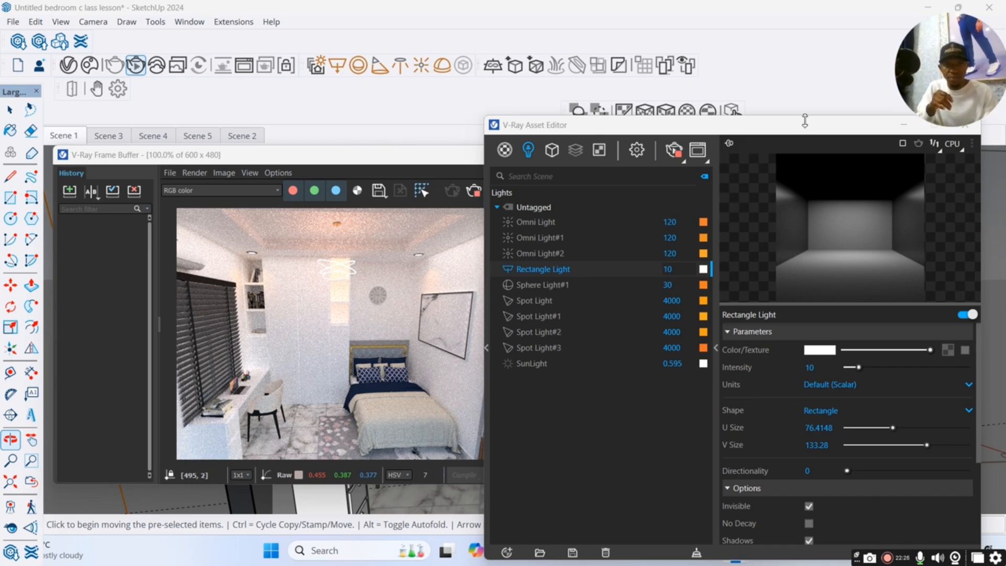
Hide the Asset Editor and move the V-Ray Frame Buffer so the bedroom floor in the model is uncovered.
{"action": "left_click_drag", "start_coordinate": [812, 126], "coordinate": [763, 147]}
{"action": "left_click", "coordinate": [854, 146]}
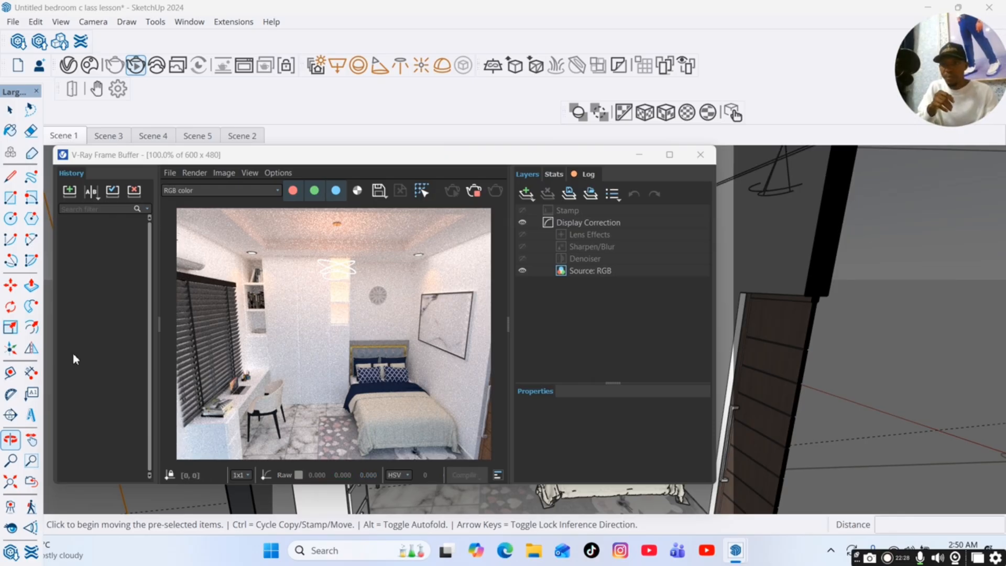
{"action": "left_click_drag", "start_coordinate": [382, 155], "coordinate": [298, 88]}
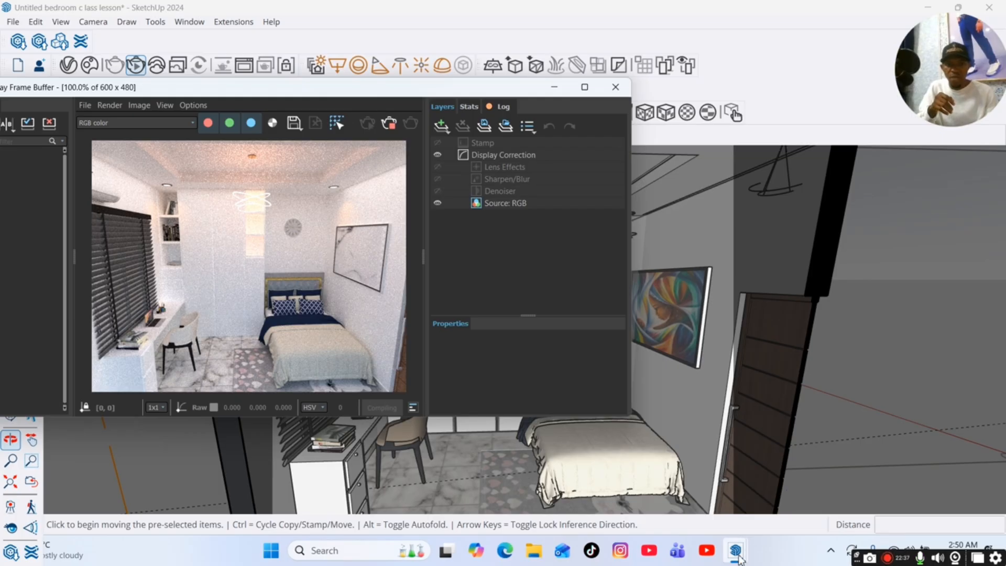
Switch off the Rectangle Light in the Asset Editor and hide the editor again.
{"action": "mouse_move", "coordinate": [736, 556]}
{"action": "left_click", "coordinate": [756, 494]}
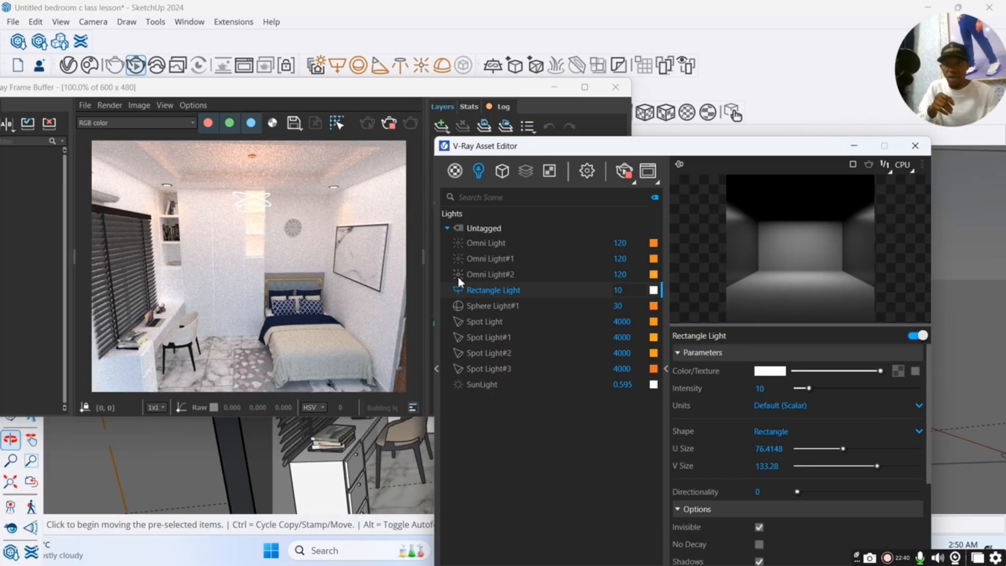
{"action": "left_click", "coordinate": [456, 290]}
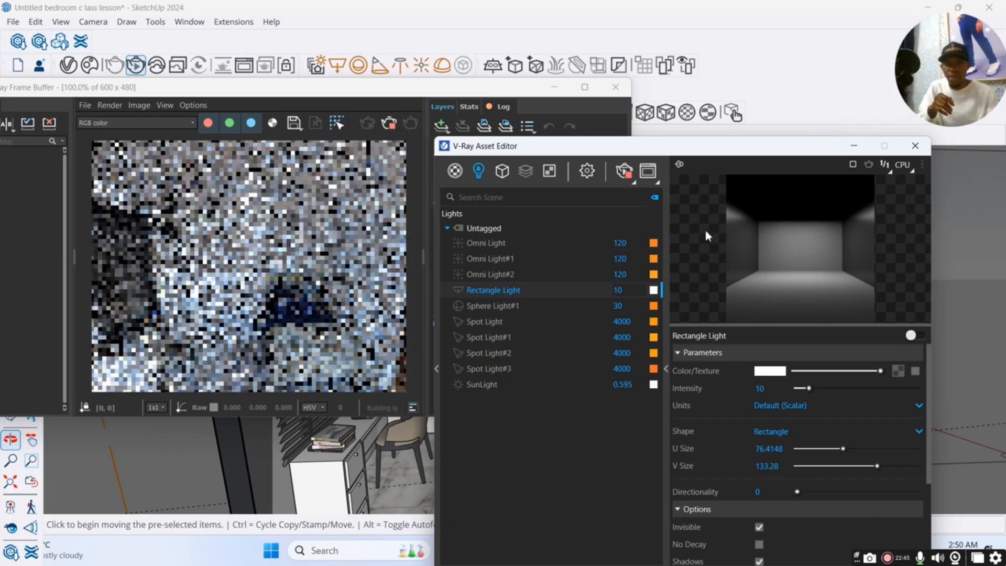
{"action": "left_click", "coordinate": [854, 146]}
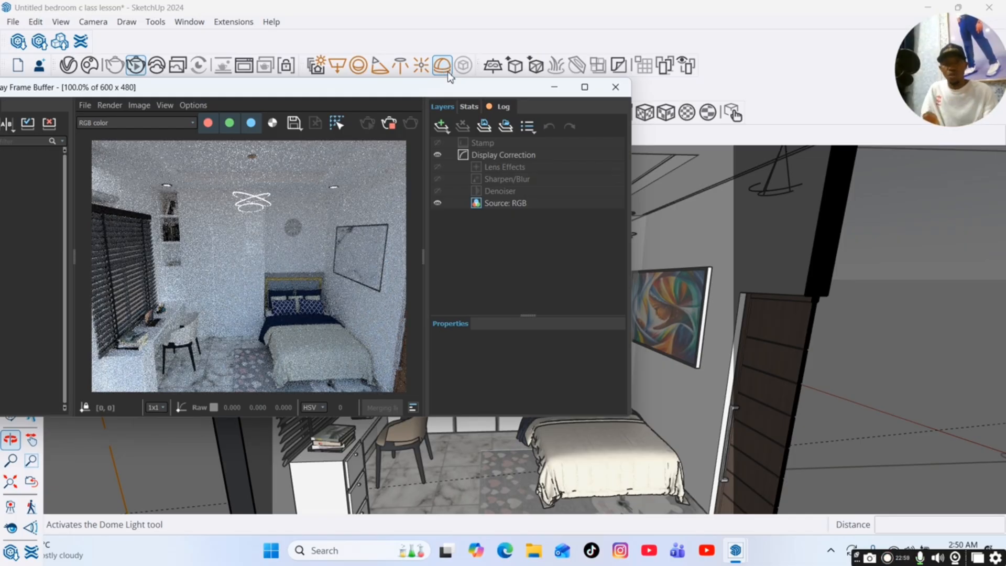
Place a Dome Light on the bedroom floor between the desk chair and the bed, and select it.
{"action": "left_click", "coordinate": [443, 66]}
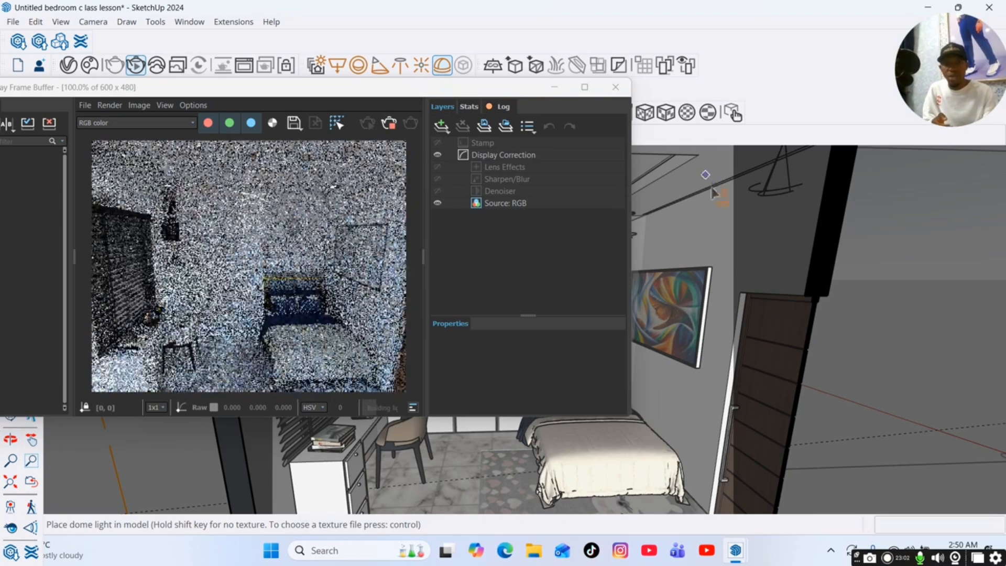
{"action": "left_click", "coordinate": [459, 483]}
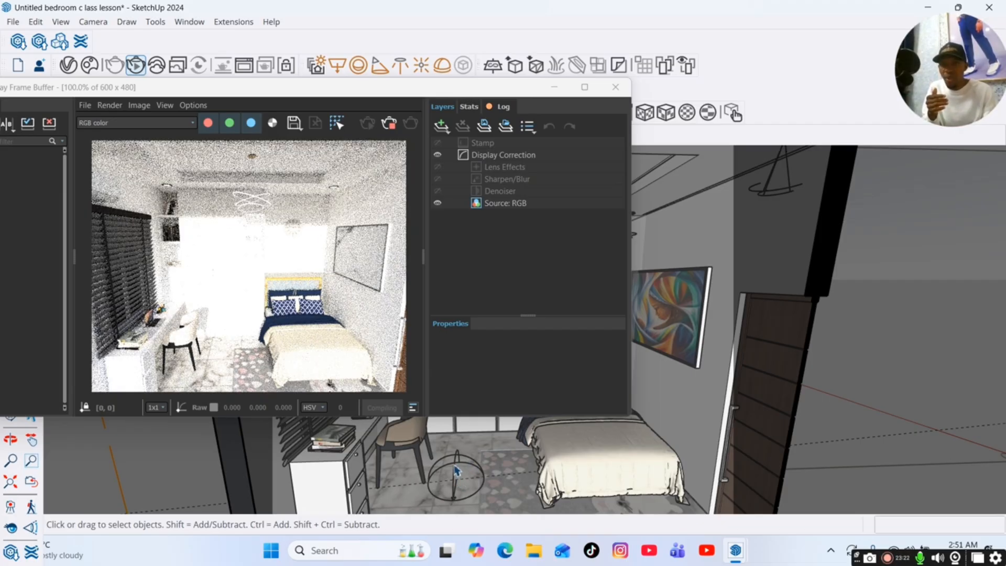
{"action": "left_click", "coordinate": [456, 470]}
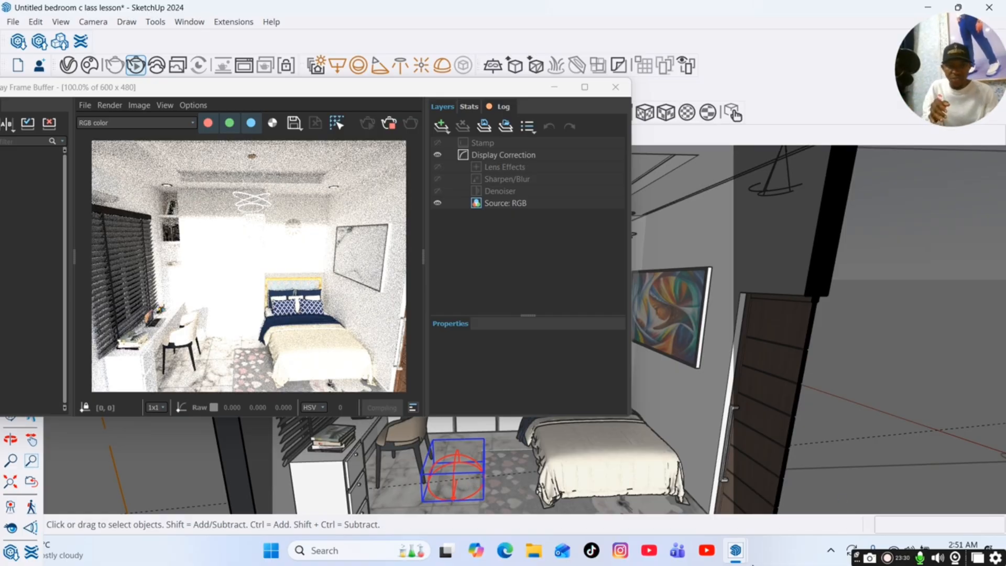
Reduce the Dome Light's intensity to 0.2 and fine-tune it slightly upward against the render, finishing by switching the light off.
{"action": "mouse_move", "coordinate": [735, 551]}
{"action": "left_click", "coordinate": [724, 498]}
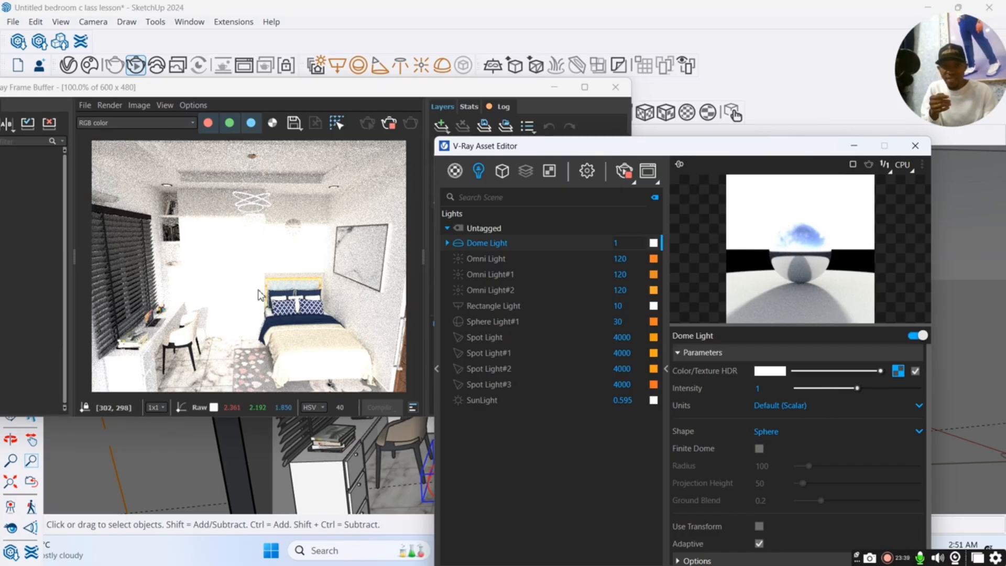
{"action": "left_click_drag", "start_coordinate": [860, 391], "coordinate": [812, 389]}
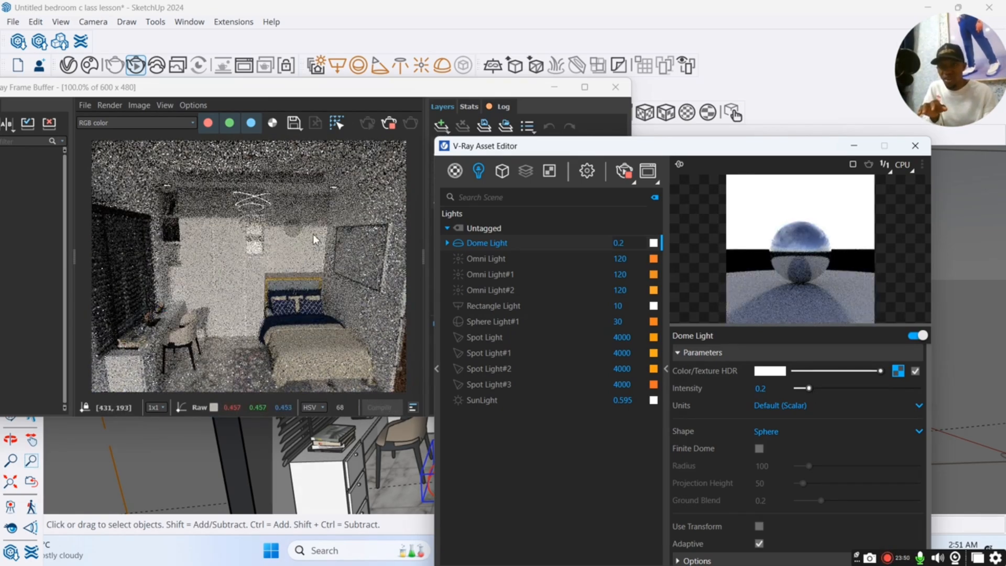
{"action": "left_click", "coordinate": [305, 273]}
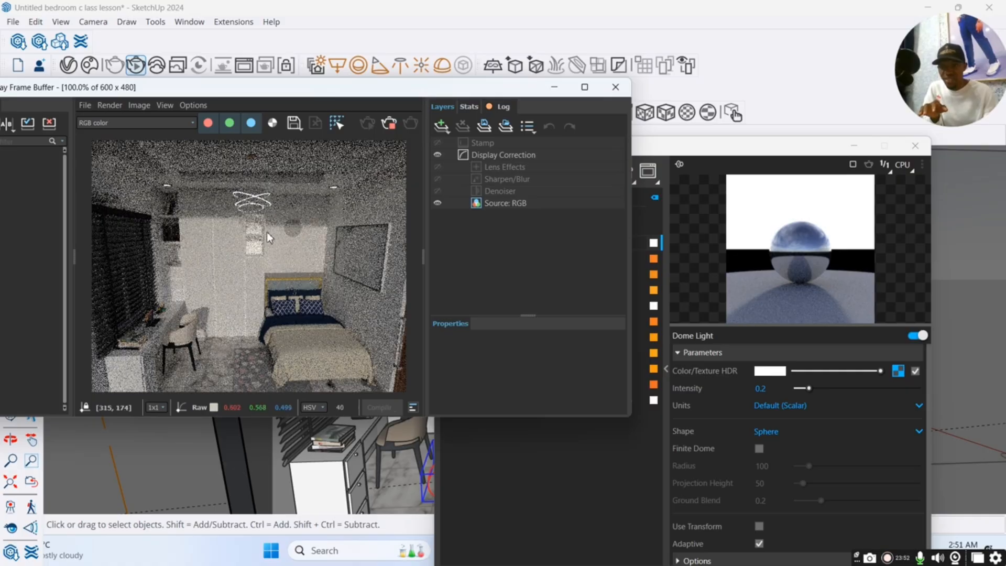
{"action": "left_click_drag", "start_coordinate": [809, 388], "coordinate": [820, 388]}
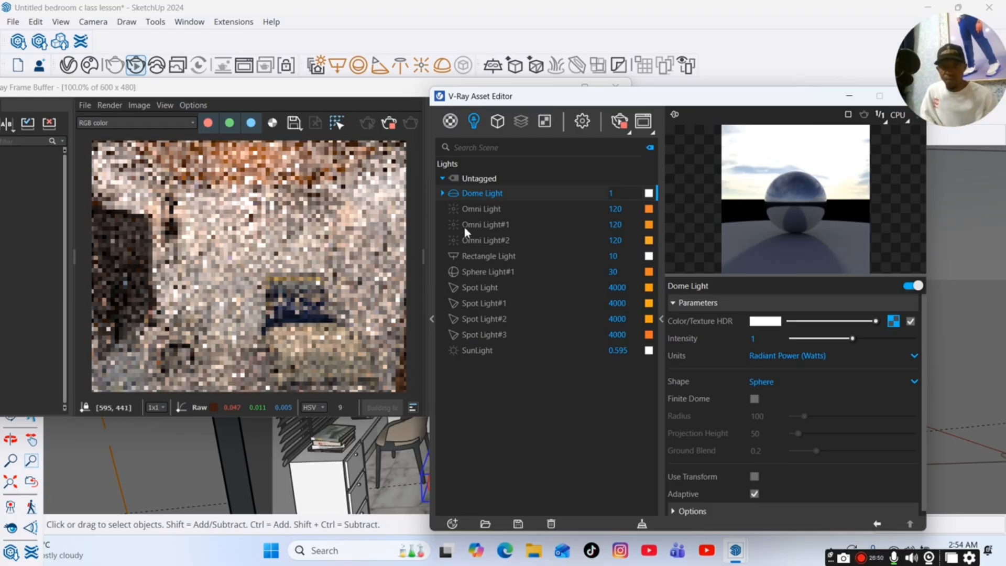
{"action": "left_click", "coordinate": [454, 193]}
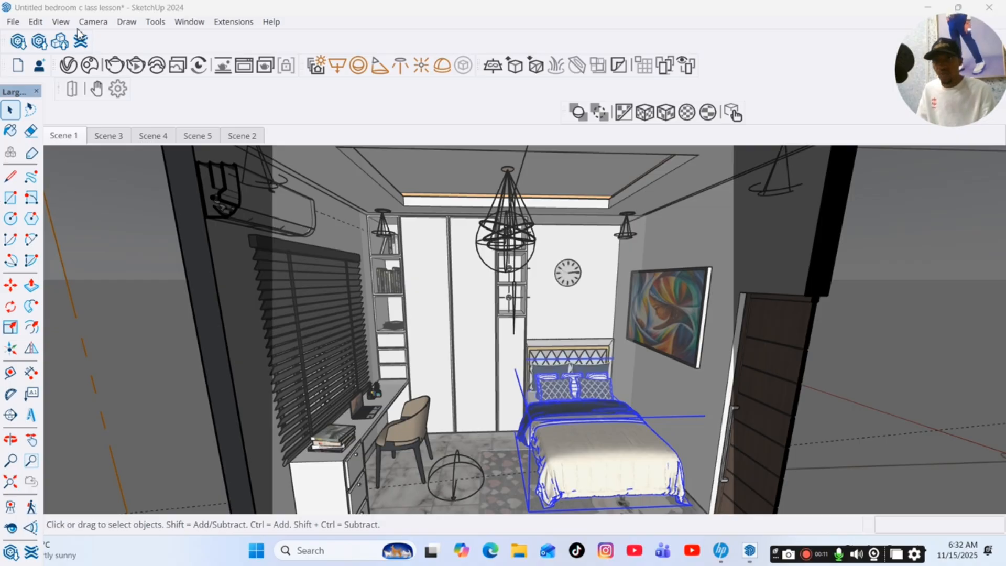
Open the V-Ray Asset Editor and search the material library for "led".
{"action": "left_click", "coordinate": [69, 65]}
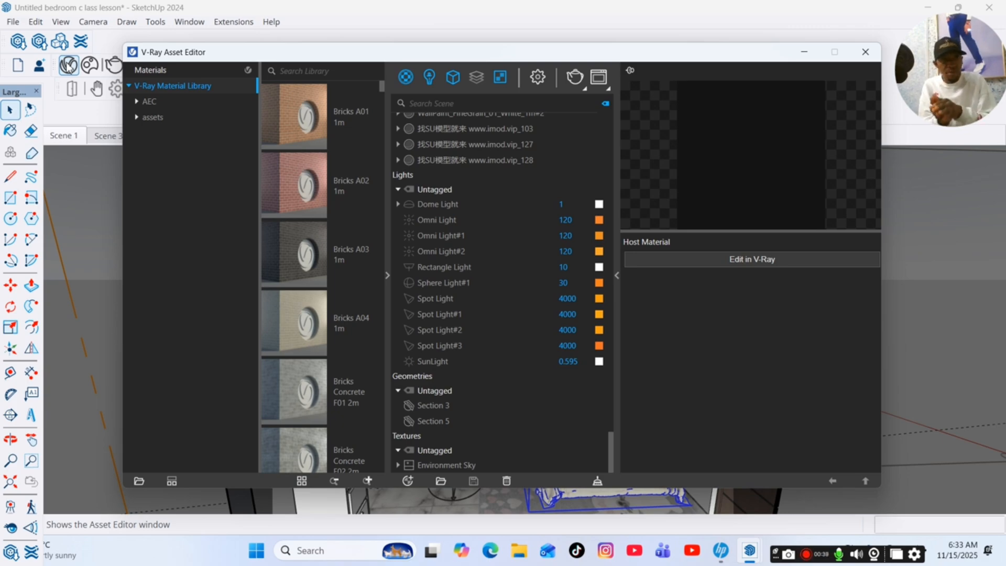
{"action": "left_click", "coordinate": [331, 72]}
{"action": "type", "text": "lw"}
{"action": "type", "text": "d"}
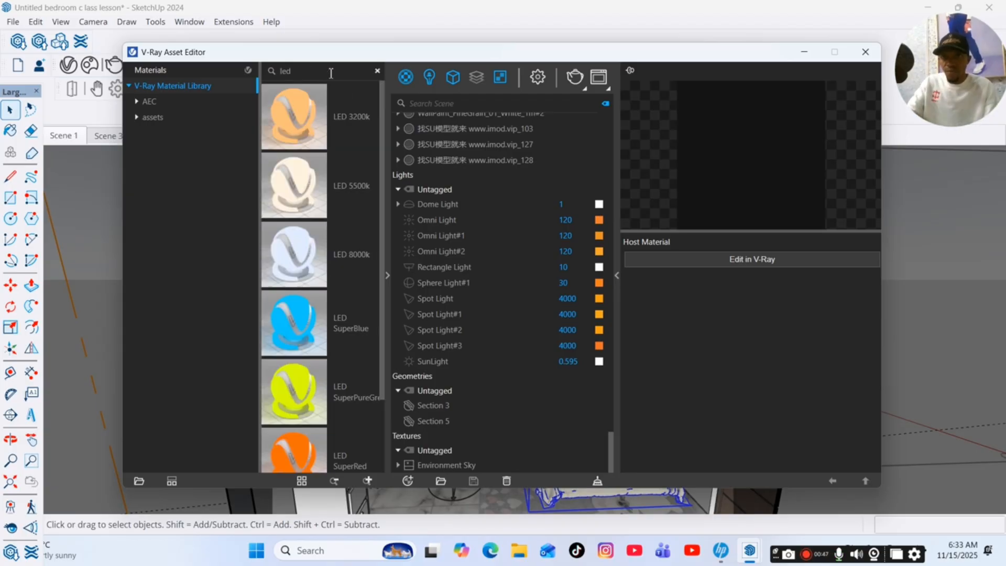
Browse the LED materials and add LED Yellow to the scene.
{"action": "scroll", "coordinate": [313, 308], "scroll_direction": "down", "scroll_amount": 3}
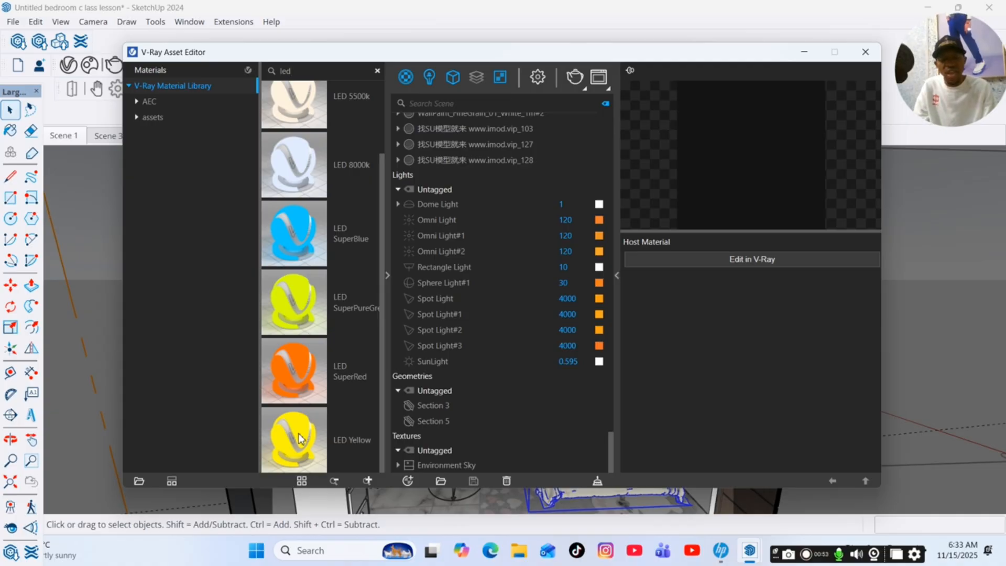
{"action": "scroll", "coordinate": [296, 429], "scroll_direction": "up", "scroll_amount": 2}
{"action": "scroll", "coordinate": [295, 429], "scroll_direction": "down", "scroll_amount": 3}
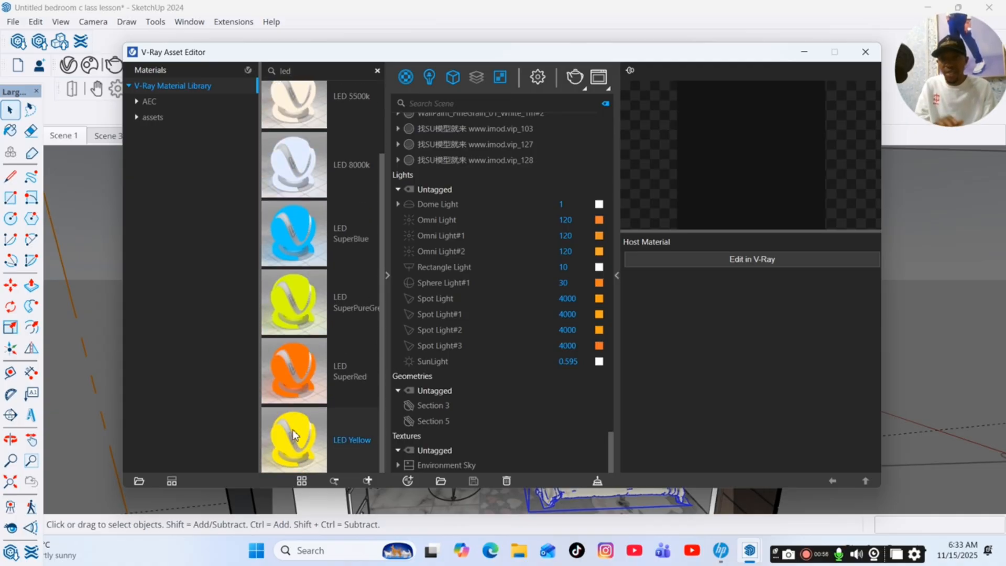
{"action": "right_click", "coordinate": [294, 430]}
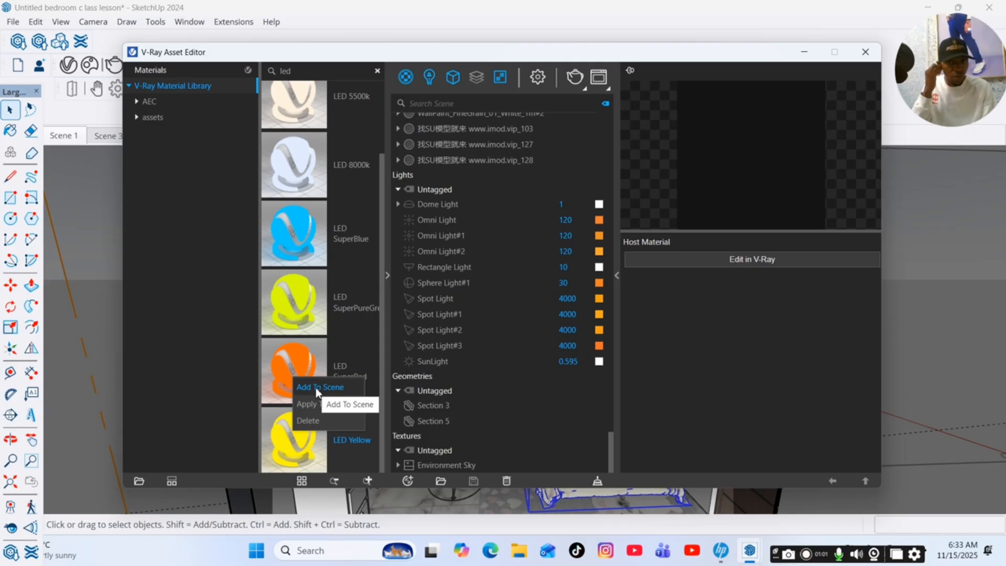
{"action": "left_click", "coordinate": [316, 388]}
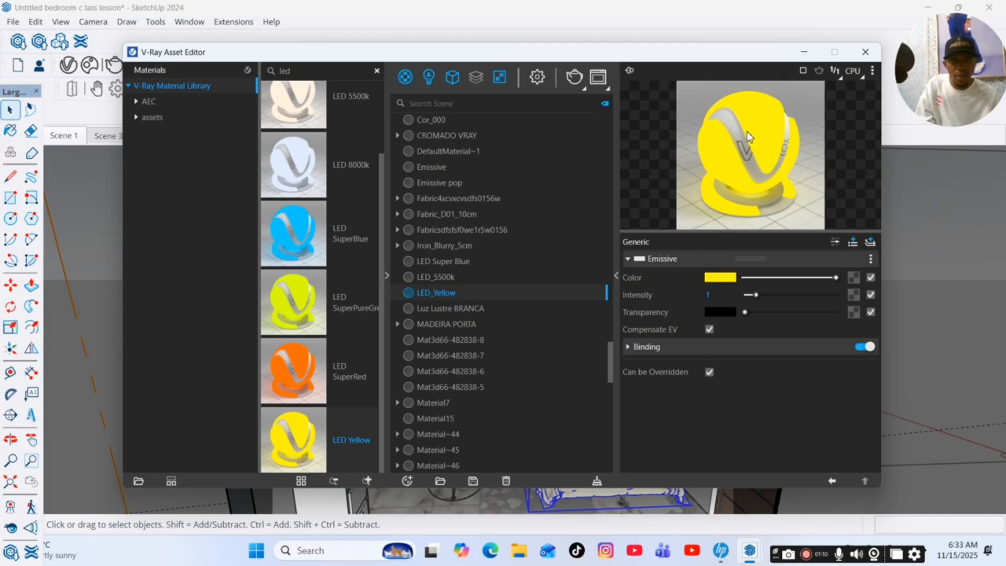
Change the LED_Yellow material's emissive colour to a pale warm orange, about RGB 0.96, 0.814, 0.603.
{"action": "left_click", "coordinate": [719, 282]}
{"action": "left_click", "coordinate": [477, 187]}
{"action": "left_click", "coordinate": [369, 179]}
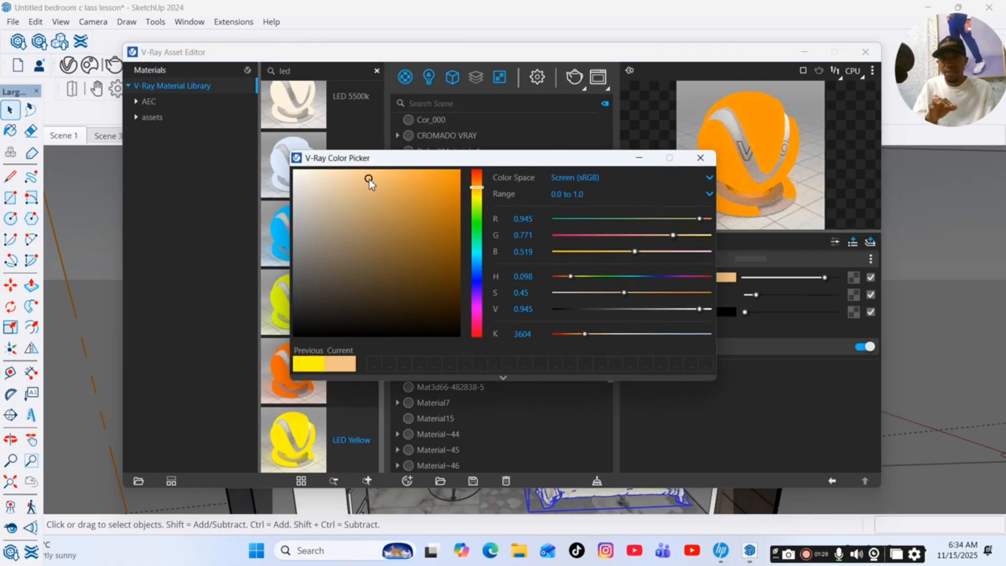
{"action": "left_click", "coordinate": [378, 174]}
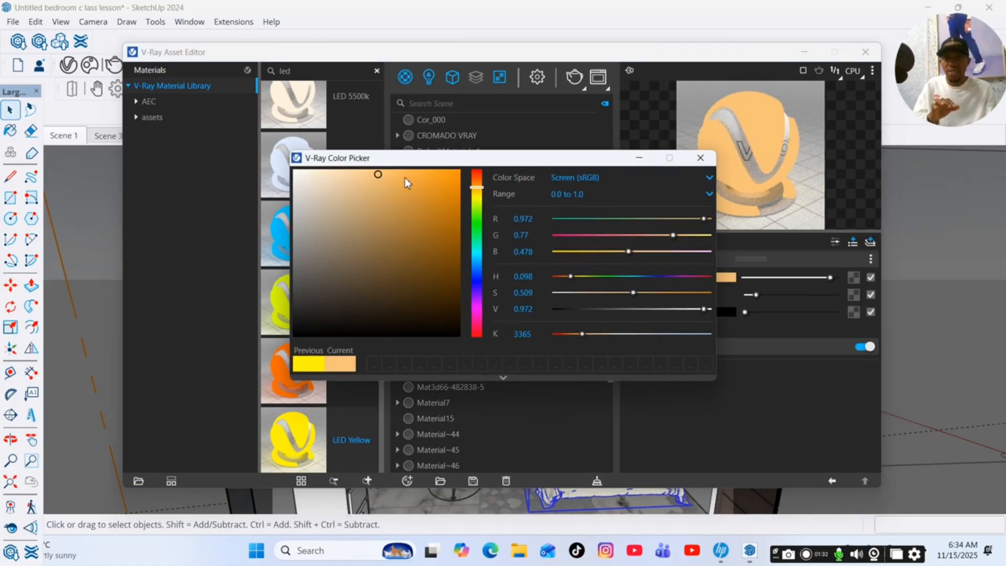
{"action": "left_click", "coordinate": [394, 175]}
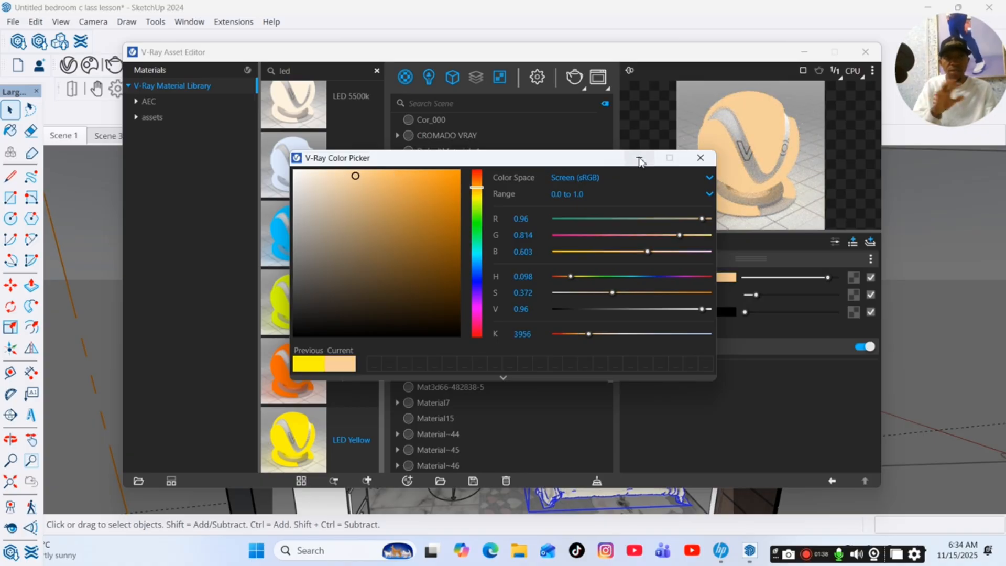
{"action": "left_click", "coordinate": [640, 158]}
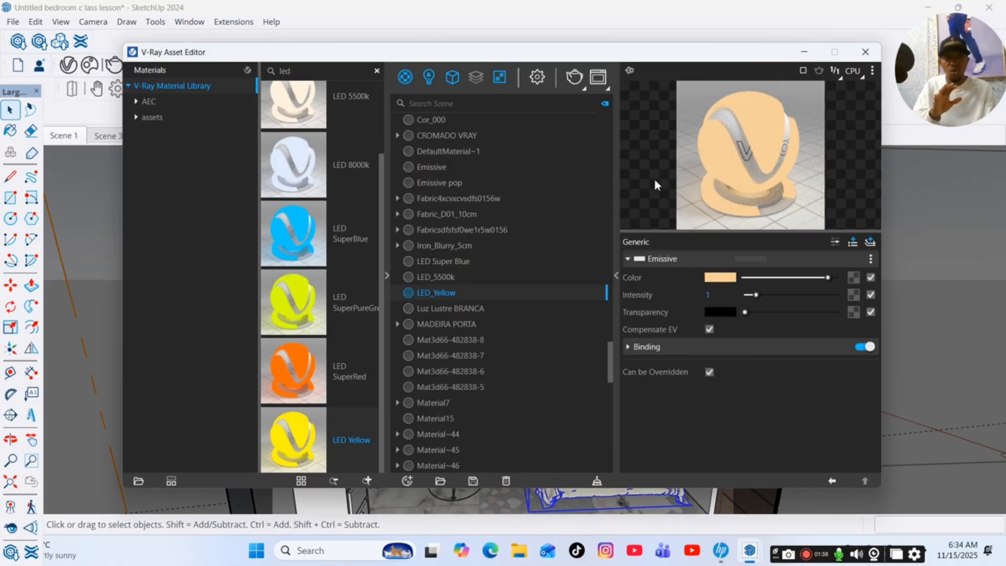
Set the LED_Yellow material's emissive intensity to 5 and close the V-Ray Asset Editor.
{"action": "double_click", "coordinate": [725, 296]}
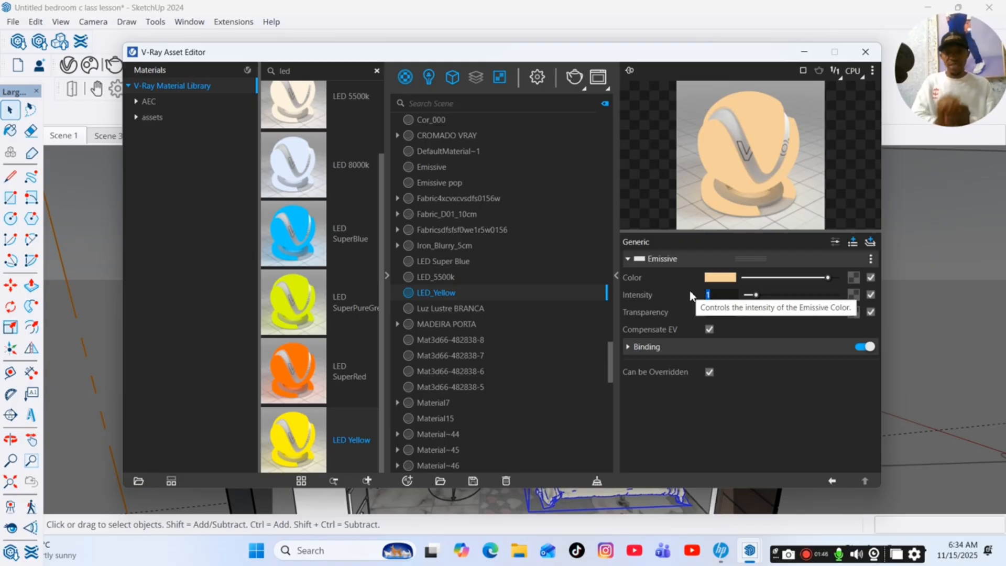
{"action": "type", "text": "5"}
{"action": "key", "text": "Return"}
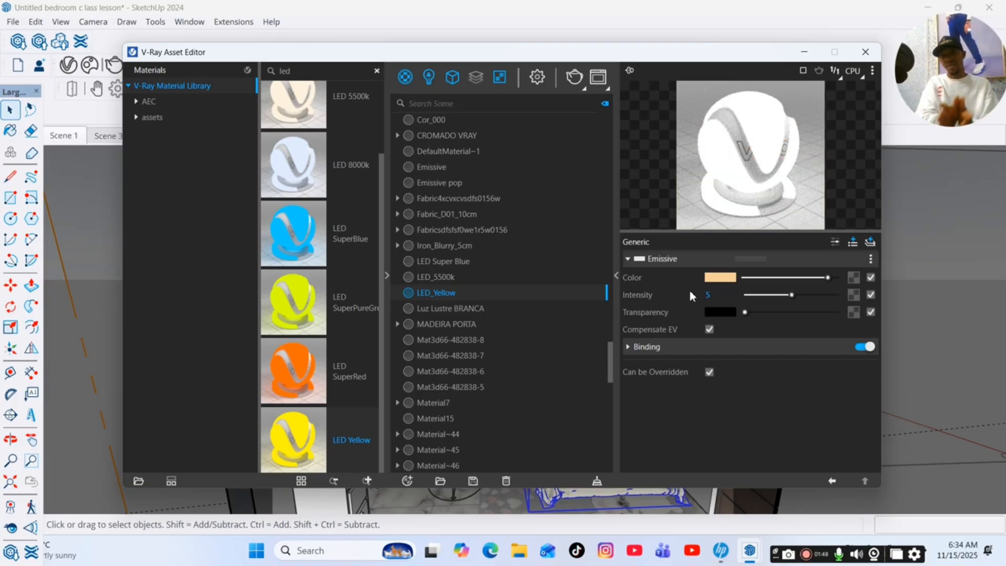
{"action": "left_click", "coordinate": [865, 52]}
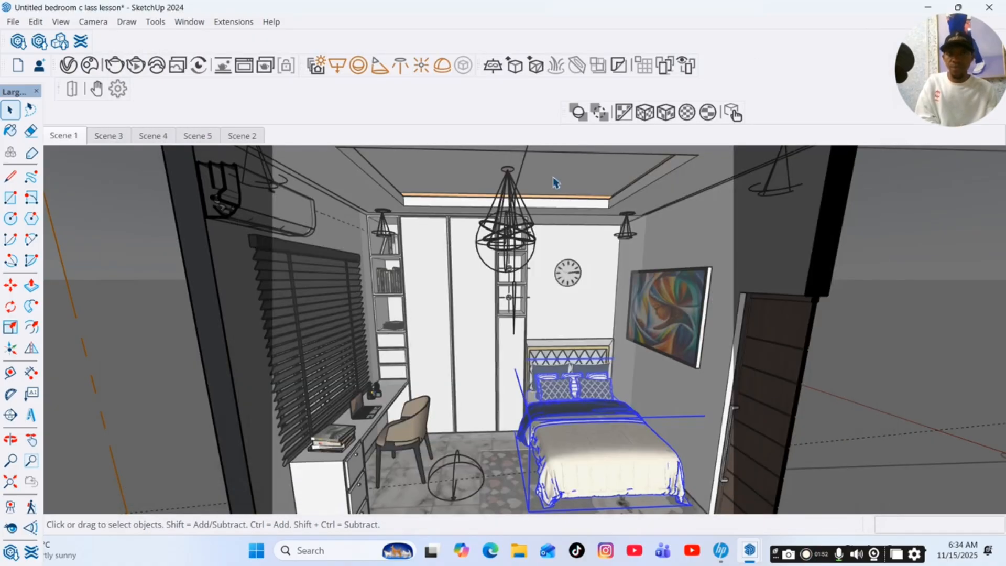
Paint the ceiling cove strip face above the wardrobe with the LED_Yellow material.
{"action": "scroll", "coordinate": [485, 198], "scroll_direction": "up", "scroll_amount": 6}
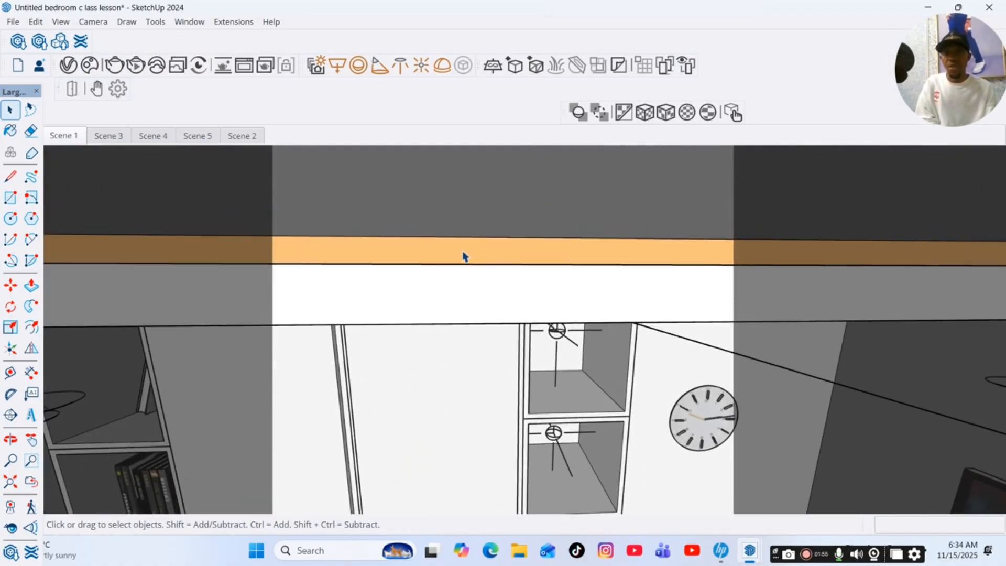
{"action": "left_click", "coordinate": [464, 257]}
{"action": "left_click", "coordinate": [461, 253]}
{"action": "scroll", "coordinate": [455, 249], "scroll_direction": "up", "scroll_amount": 3}
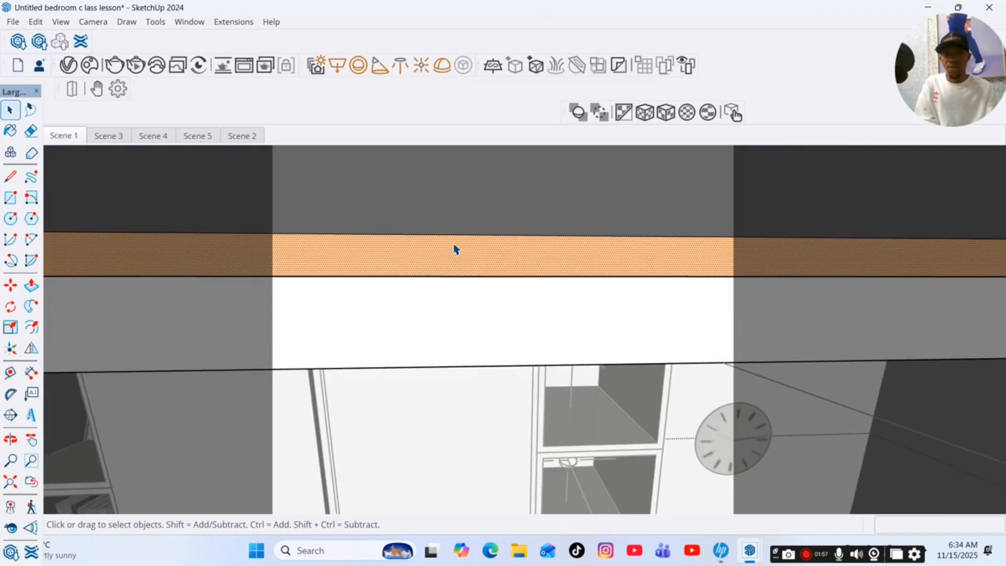
{"action": "scroll", "coordinate": [453, 268], "scroll_direction": "down", "scroll_amount": 1}
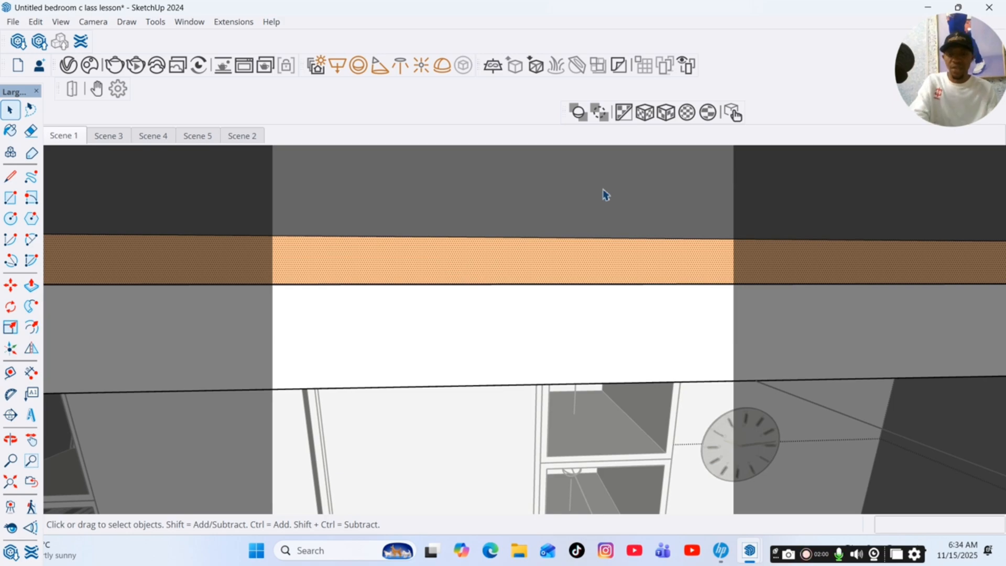
{"action": "key", "text": "b"}
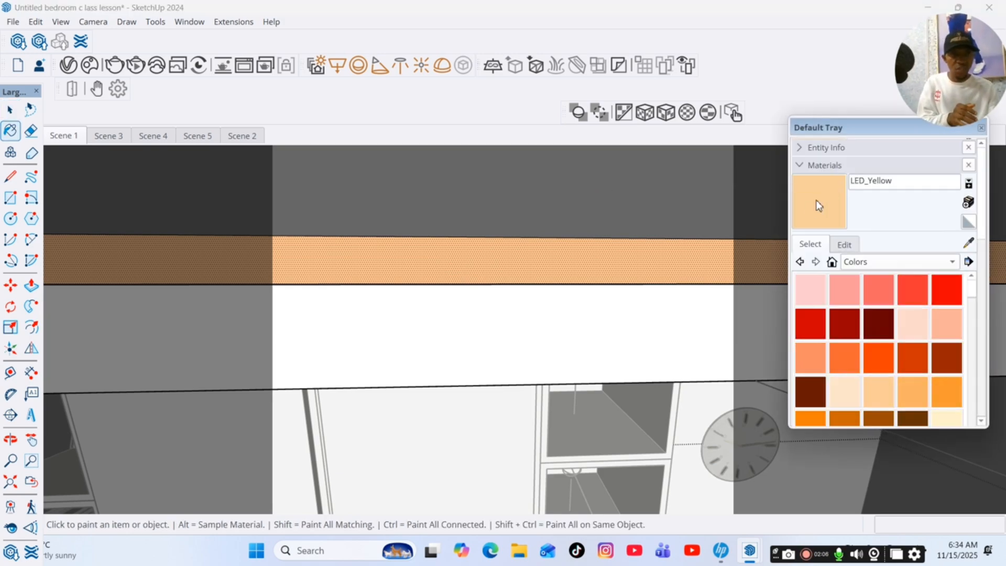
{"action": "left_click", "coordinate": [623, 256]}
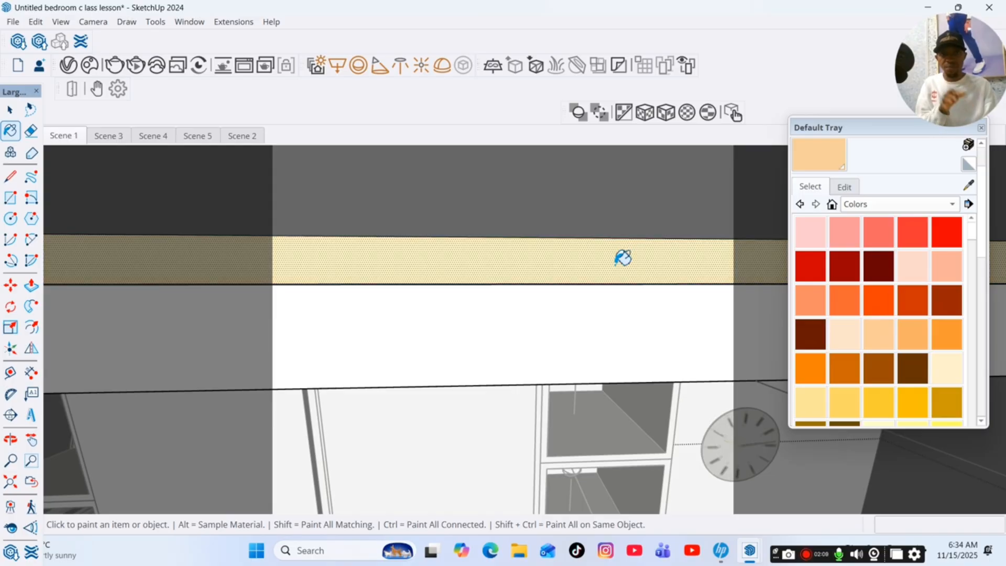
Apply LED_Yellow to the adjoining cove strips around the ceiling recess, using the Scene 1 and Scene 5 views to reach them.
{"action": "scroll", "coordinate": [624, 257], "scroll_direction": "down", "scroll_amount": 6}
{"action": "scroll", "coordinate": [357, 255], "scroll_direction": "up", "scroll_amount": 5}
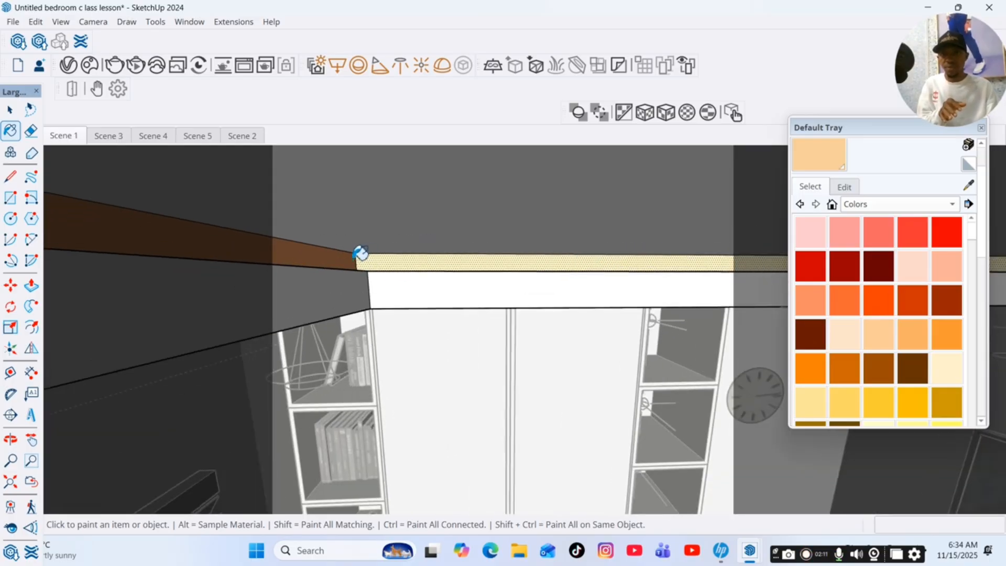
{"action": "left_click", "coordinate": [353, 257]}
{"action": "scroll", "coordinate": [378, 268], "scroll_direction": "down", "scroll_amount": 8}
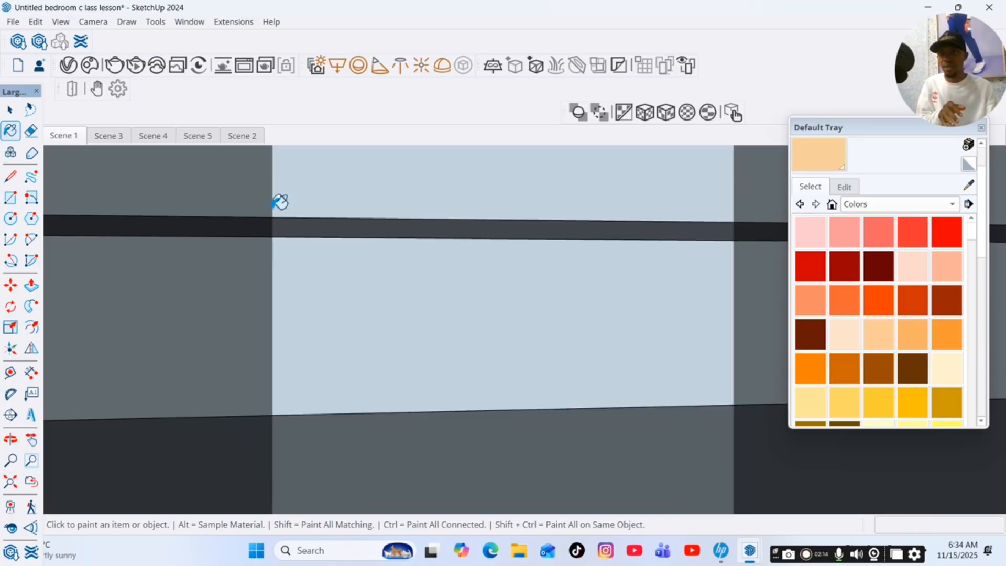
{"action": "left_click", "coordinate": [63, 137]}
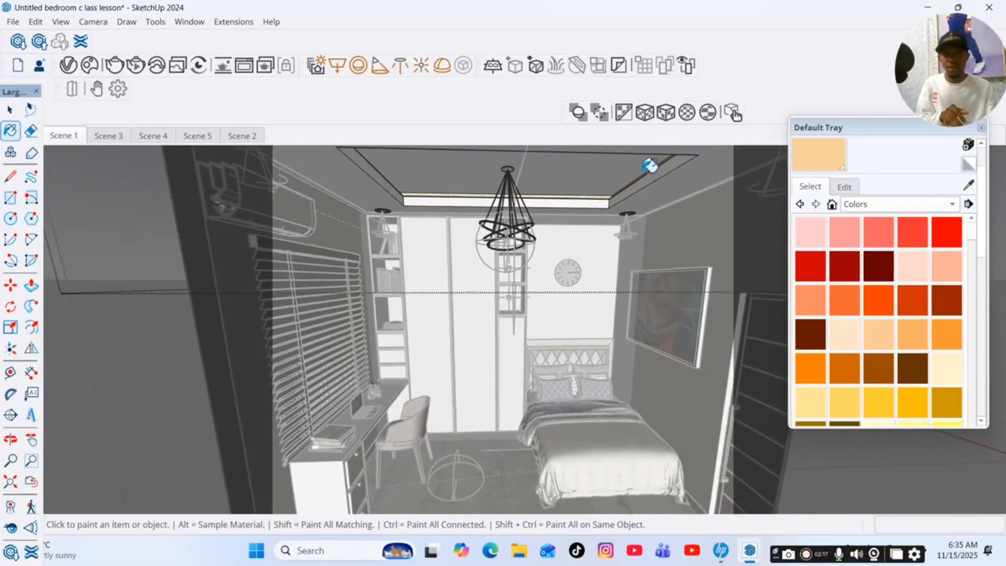
{"action": "scroll", "coordinate": [661, 170], "scroll_direction": "up", "scroll_amount": 4}
{"action": "scroll", "coordinate": [664, 178], "scroll_direction": "down", "scroll_amount": 5}
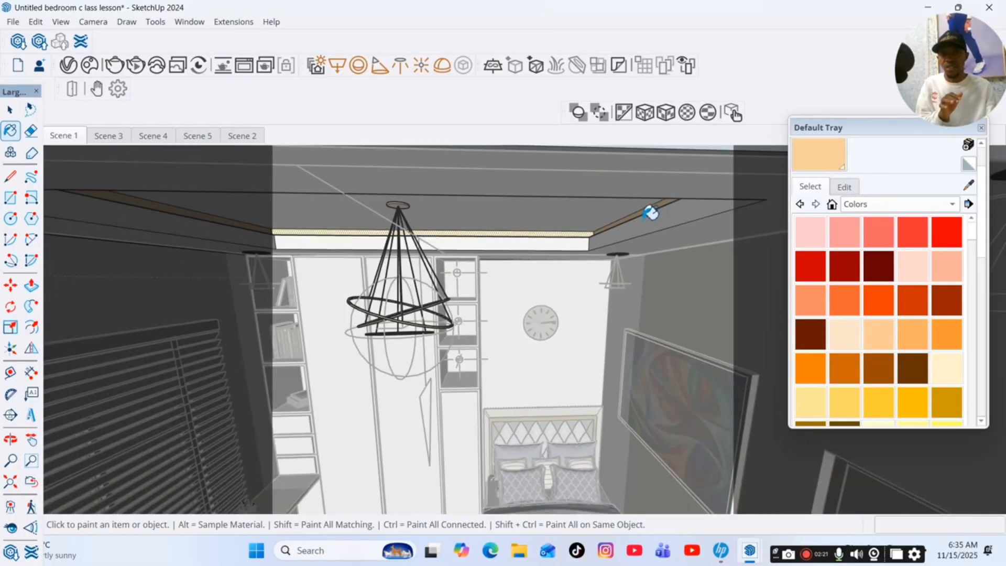
{"action": "left_click", "coordinate": [198, 135]}
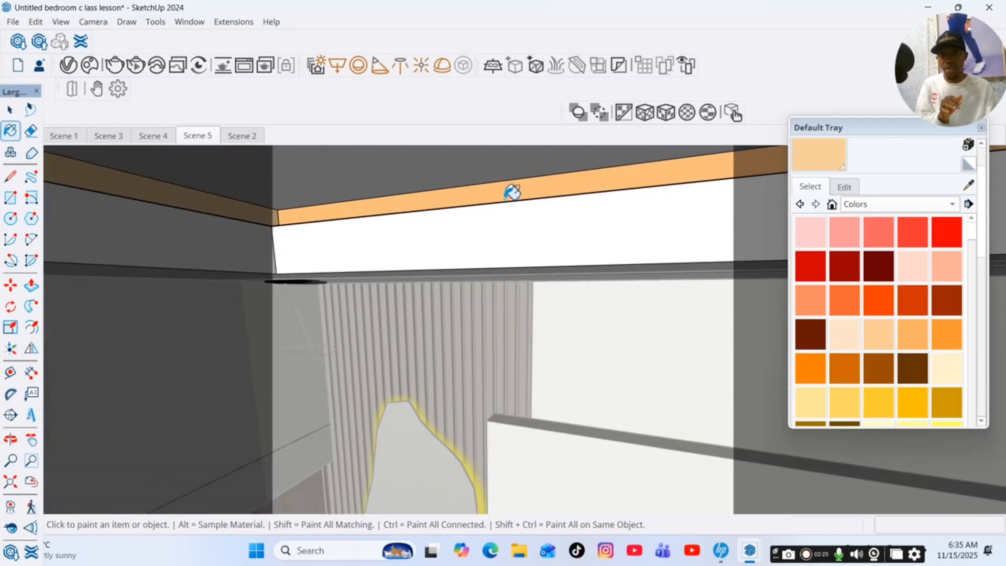
Leave the Paint Bucket tool, return to Scene 1 and start a non-interactive V-Ray render.
{"action": "key", "text": "space"}
{"action": "left_click", "coordinate": [61, 137]}
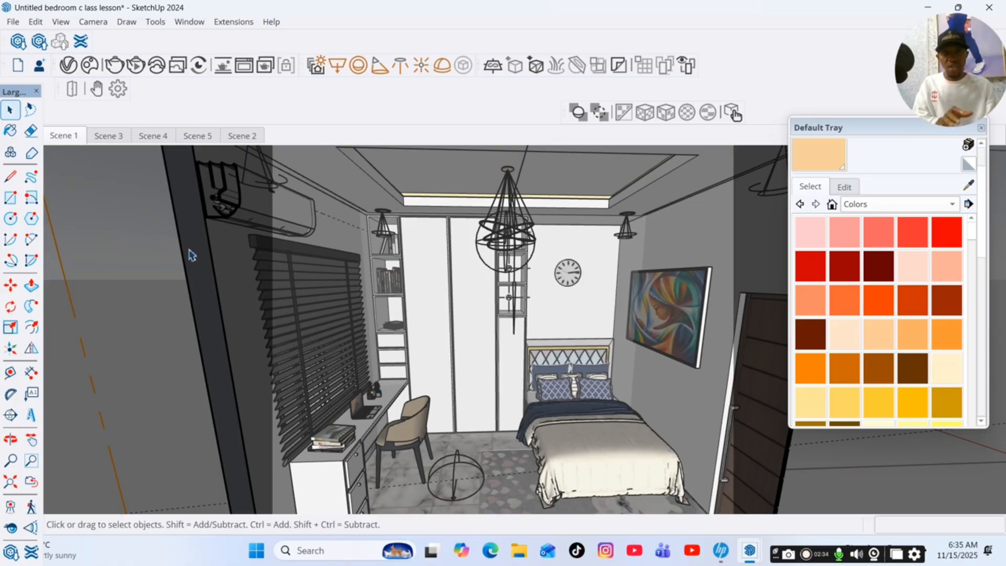
{"action": "left_click", "coordinate": [115, 65]}
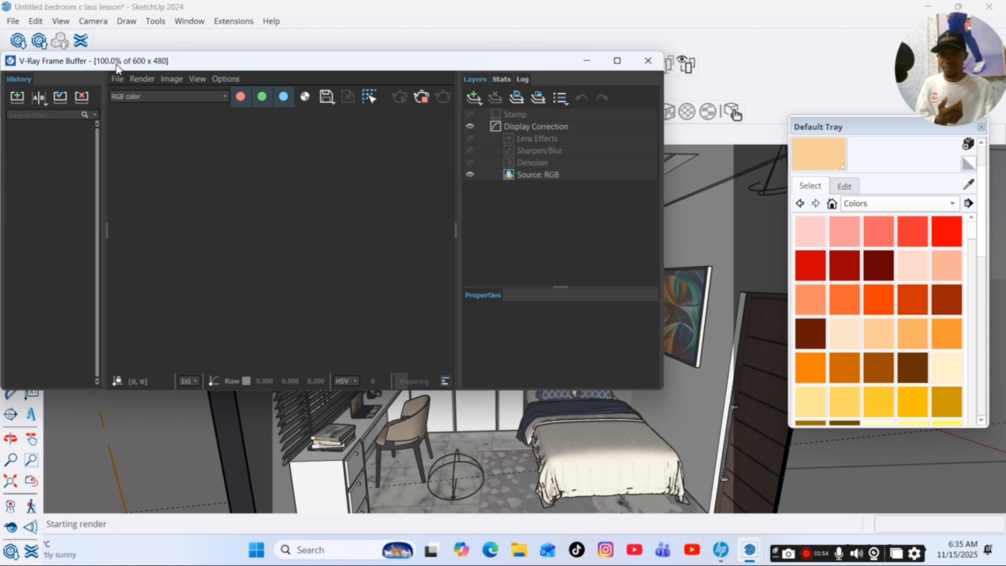
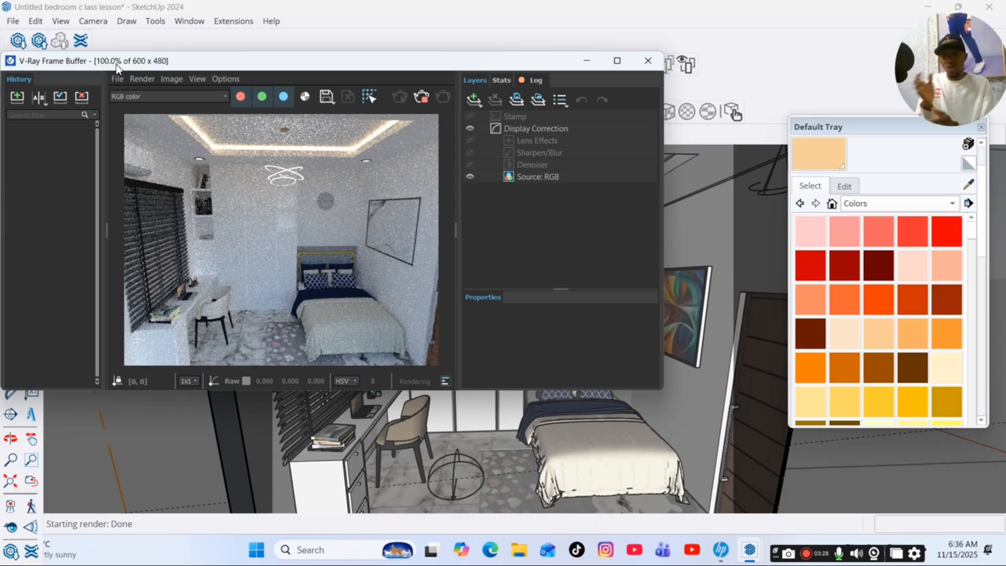
Minimize the render window, search the V-Ray material library for "vene" and add Veneer C02 120cm to the scene materials.
{"action": "left_click", "coordinate": [587, 61]}
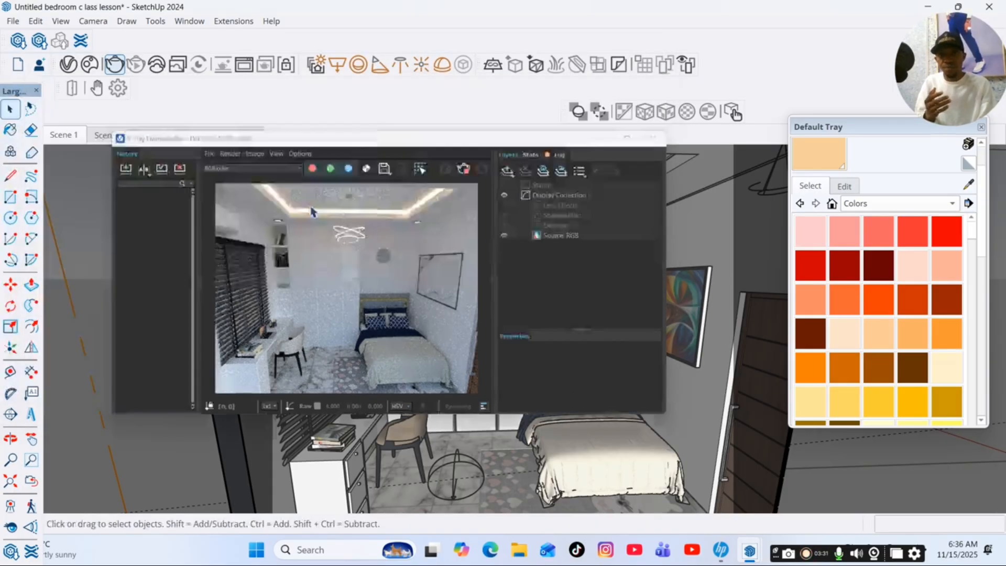
{"action": "scroll", "coordinate": [445, 262], "scroll_direction": "up", "scroll_amount": 5}
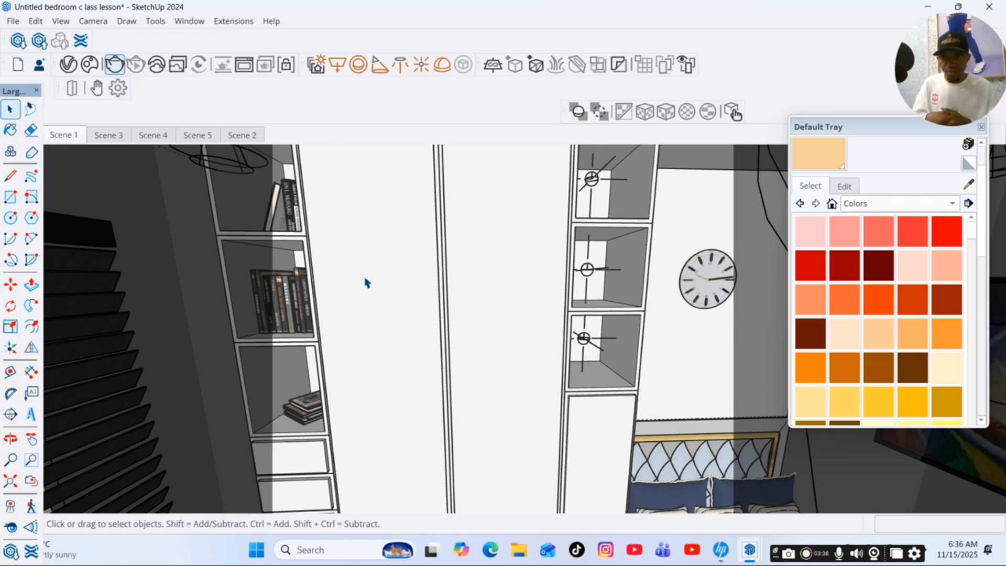
{"action": "left_click", "coordinate": [68, 65]}
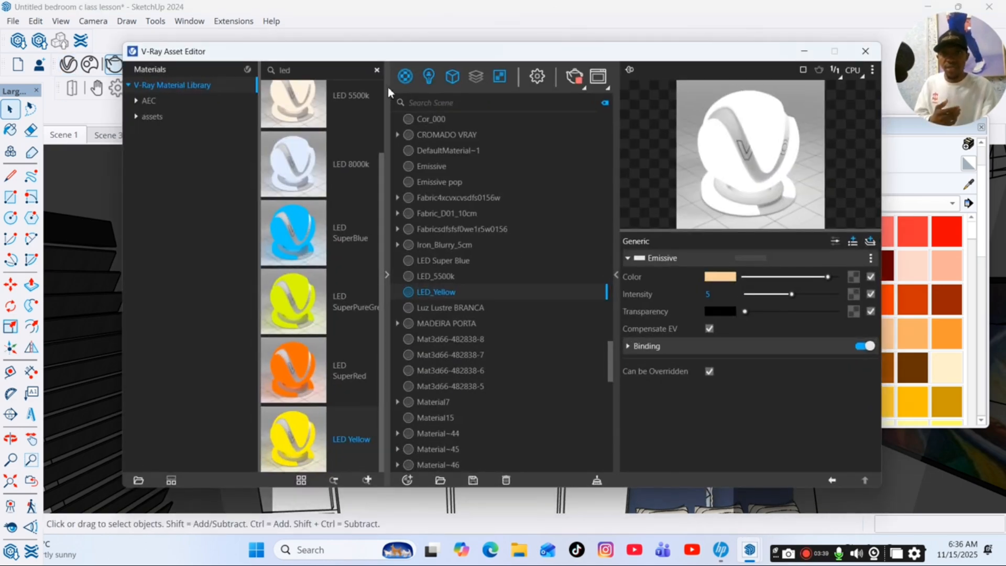
{"action": "left_click", "coordinate": [377, 70]}
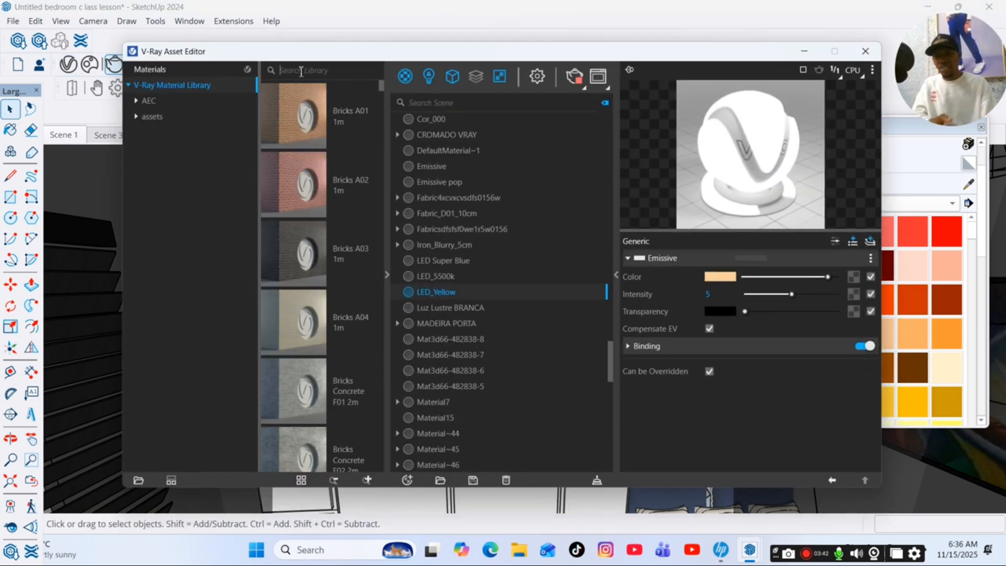
{"action": "type", "text": "ve"}
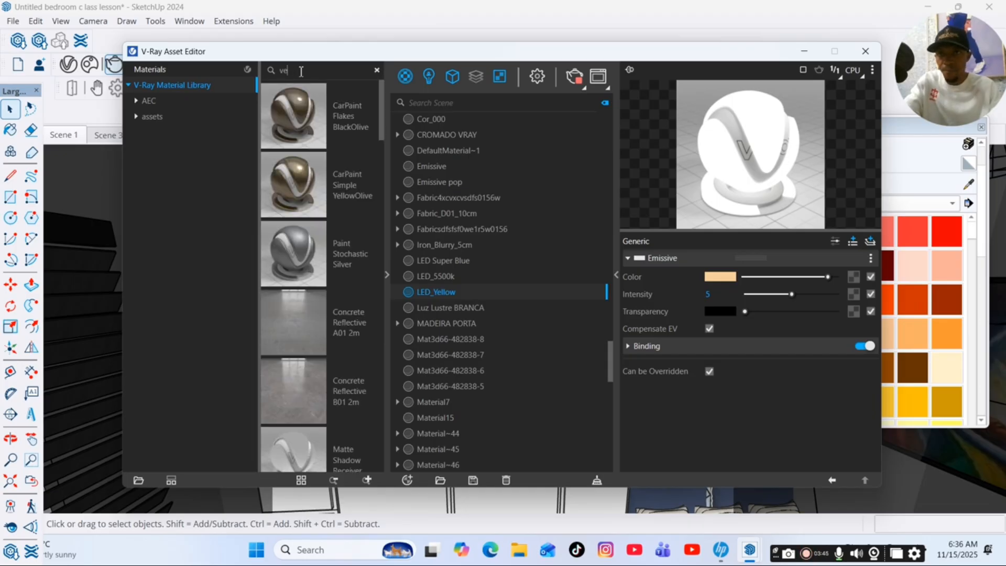
{"action": "type", "text": "ne"}
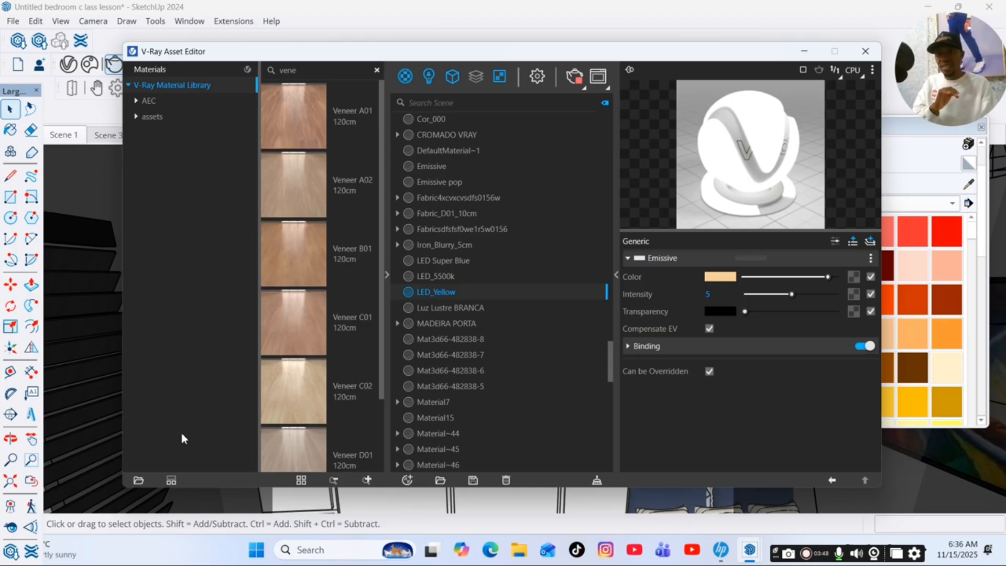
{"action": "scroll", "coordinate": [291, 382], "scroll_direction": "down", "scroll_amount": 1}
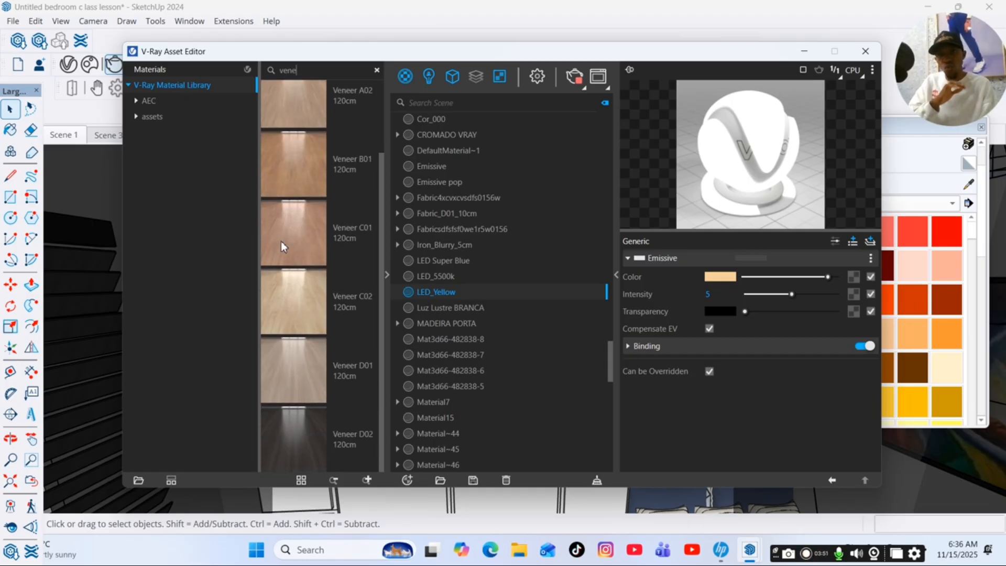
{"action": "right_click", "coordinate": [304, 304]}
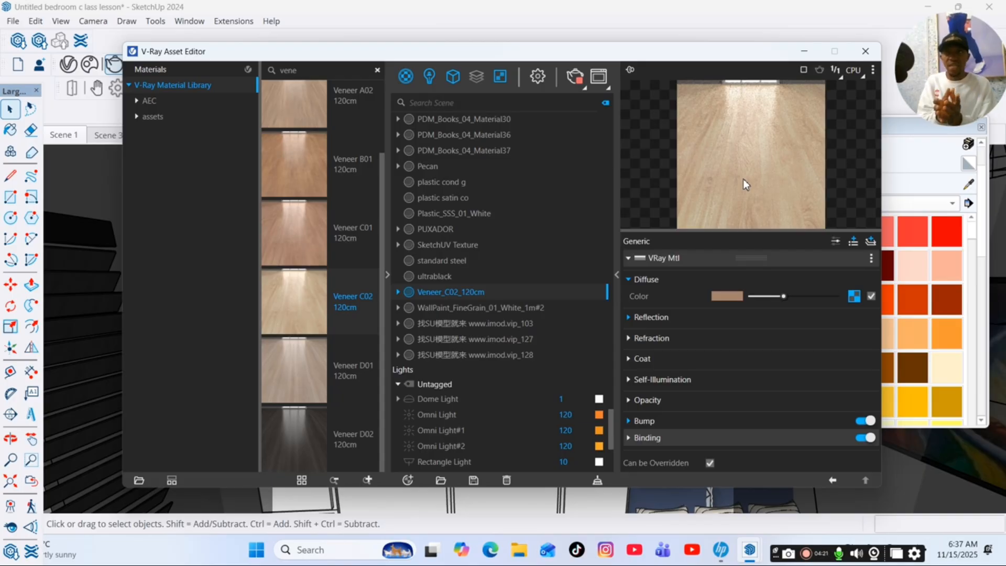
Set the Veneer_C02_120cm material's reflection glossiness to 1, enable its separate reflection IOR and set that to 1.9.
{"action": "left_click", "coordinate": [660, 319]}
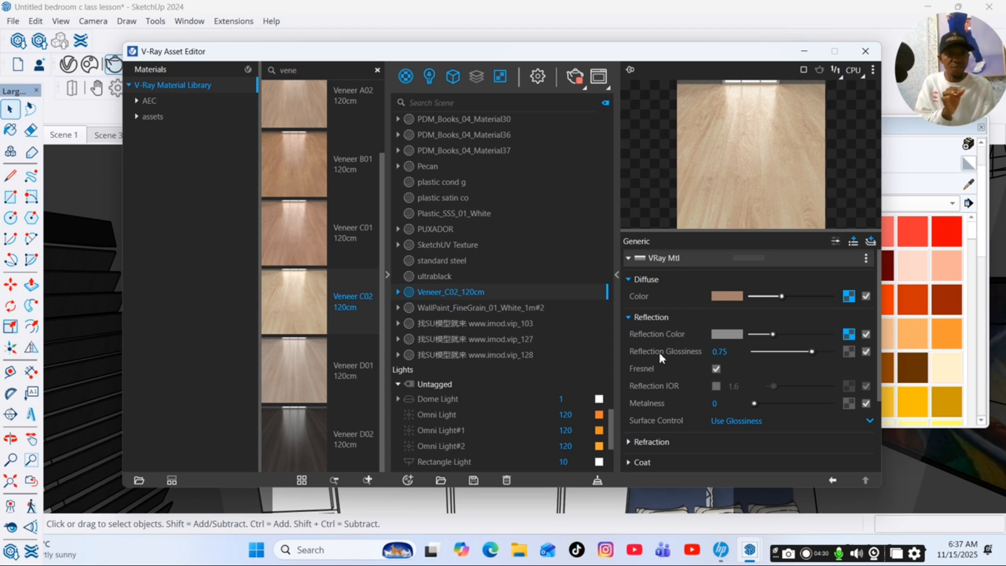
{"action": "left_click_drag", "start_coordinate": [813, 354], "coordinate": [837, 355]}
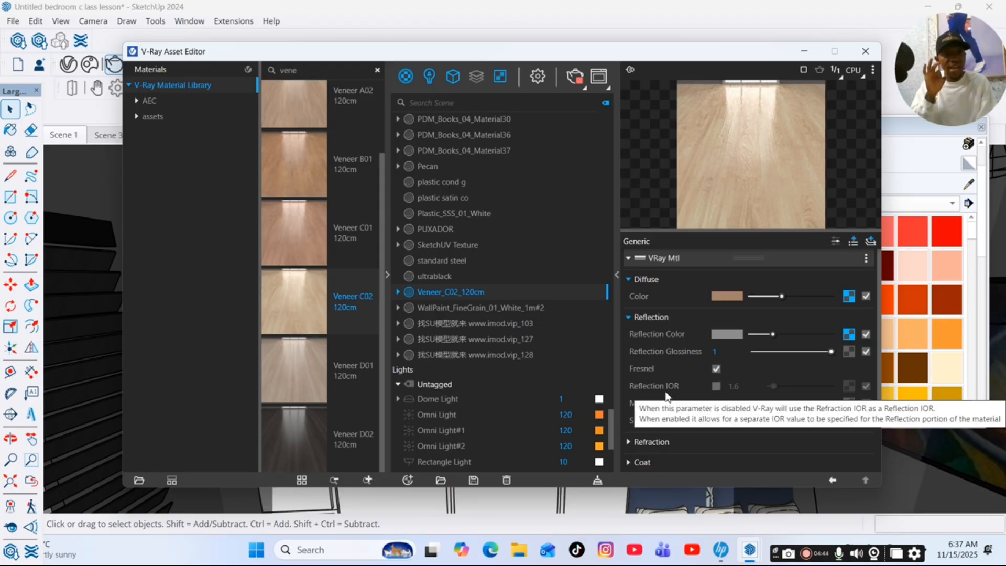
{"action": "left_click", "coordinate": [716, 386]}
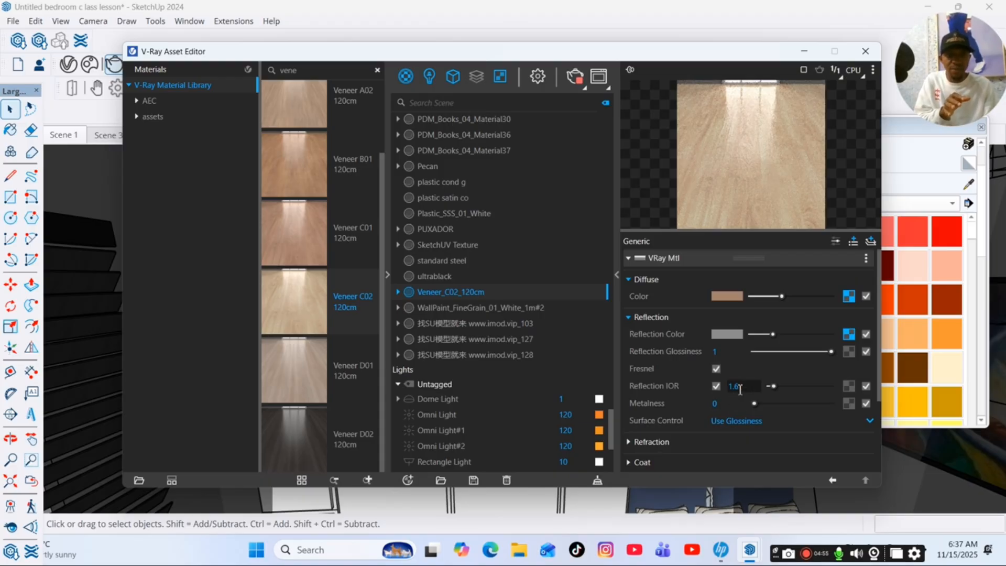
{"action": "left_click", "coordinate": [730, 388]}
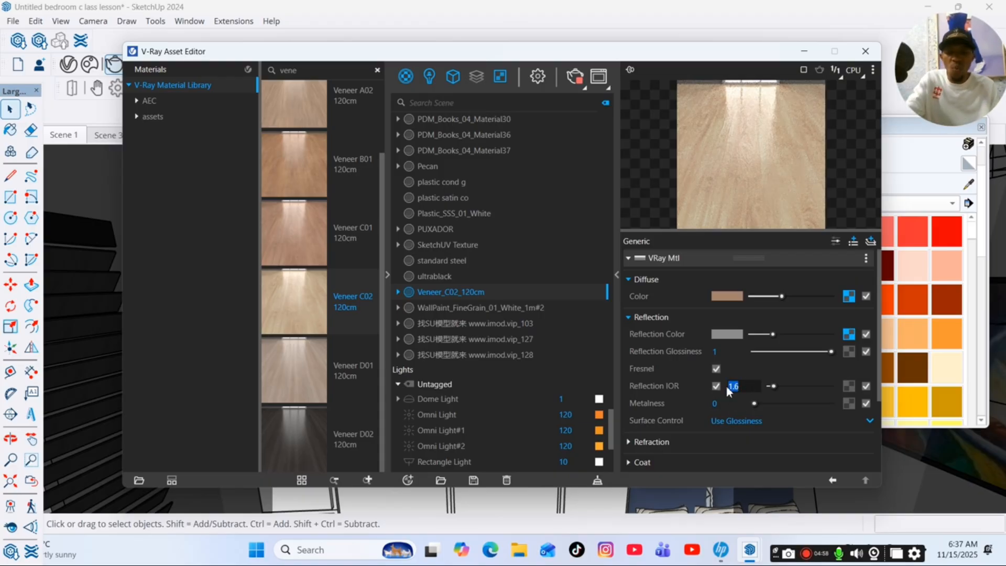
{"action": "type", "text": "1"}
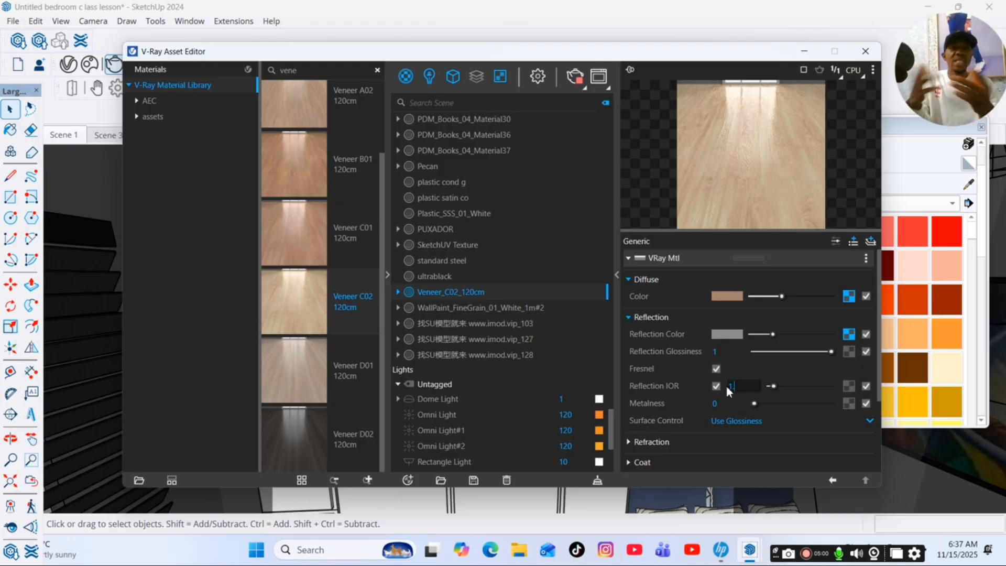
{"action": "type", "text": ".9"}
{"action": "key", "text": "Return"}
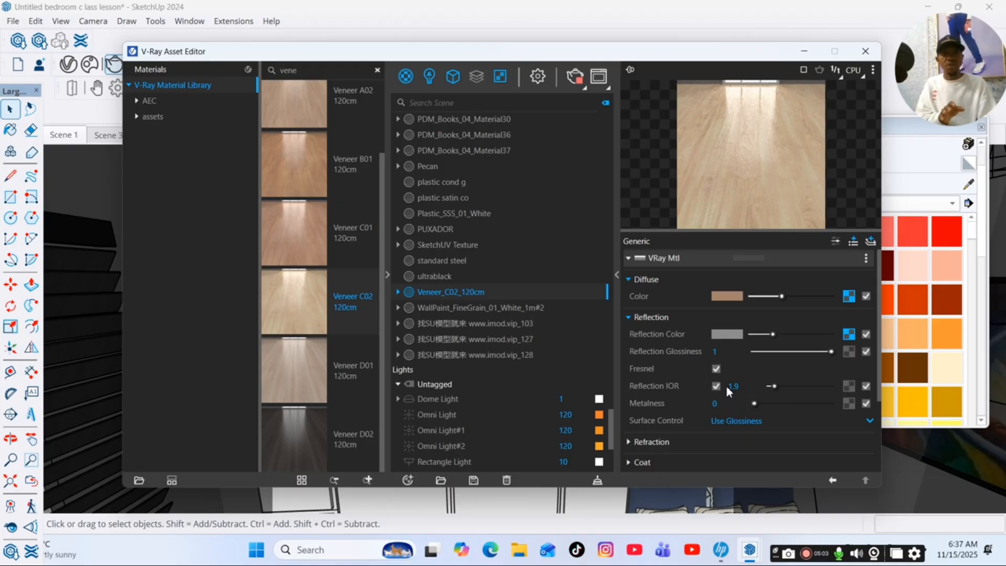
{"action": "left_click", "coordinate": [735, 388]}
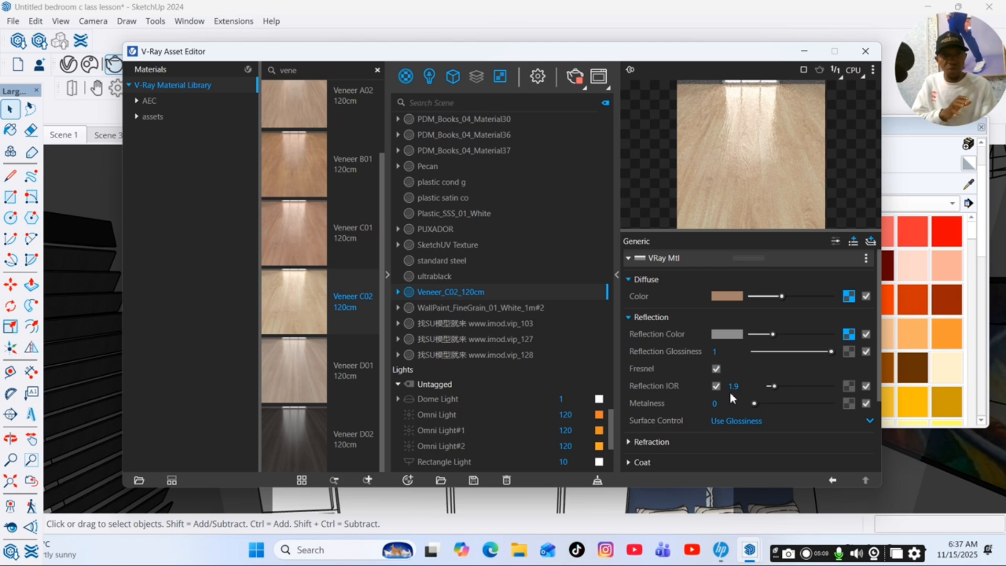
Review the veneer material's refraction settings and bump map bitmap, and close the V-Ray Asset Editor.
{"action": "left_click", "coordinate": [668, 318]}
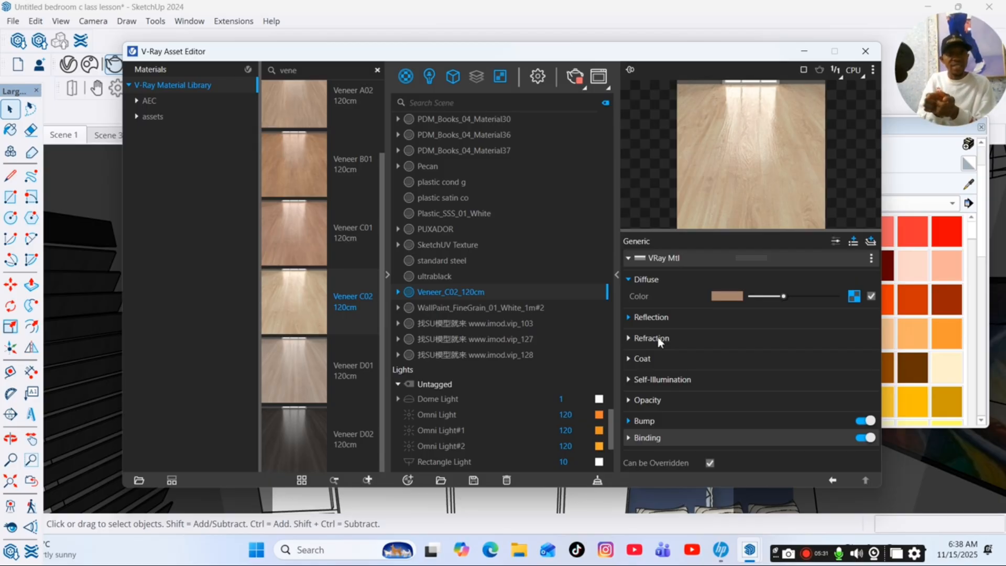
{"action": "left_click", "coordinate": [652, 338]}
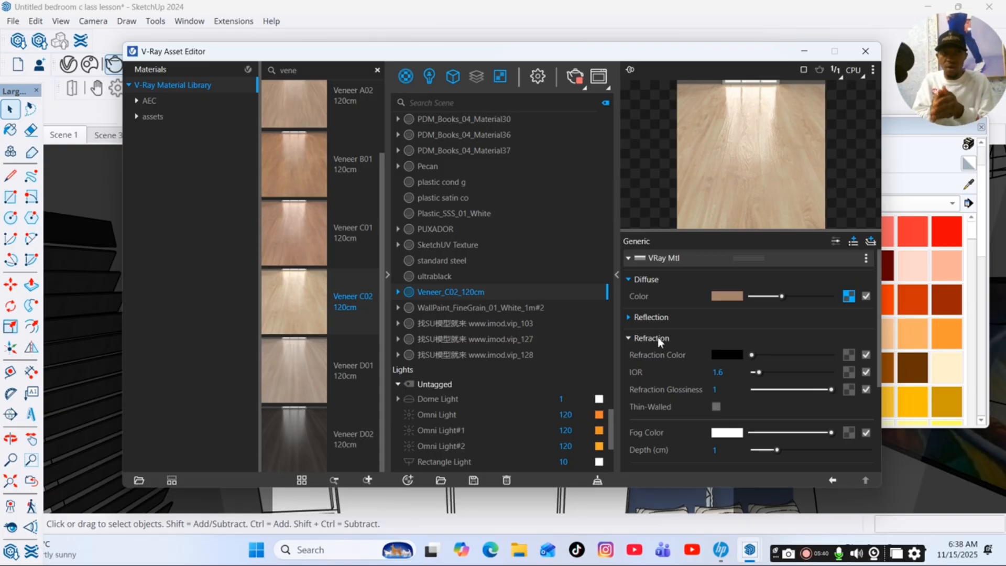
{"action": "left_click", "coordinate": [652, 338]}
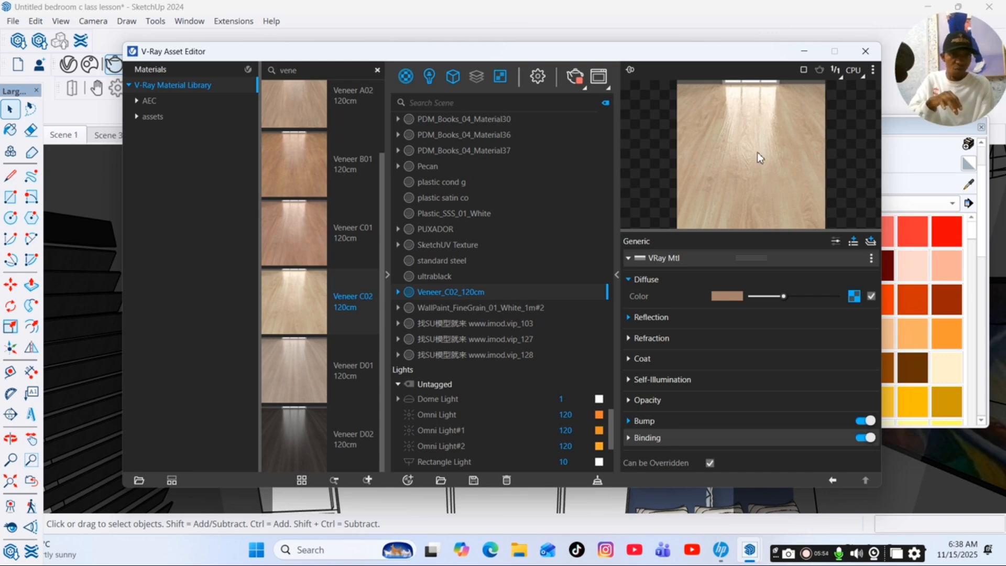
{"action": "left_click", "coordinate": [659, 421]}
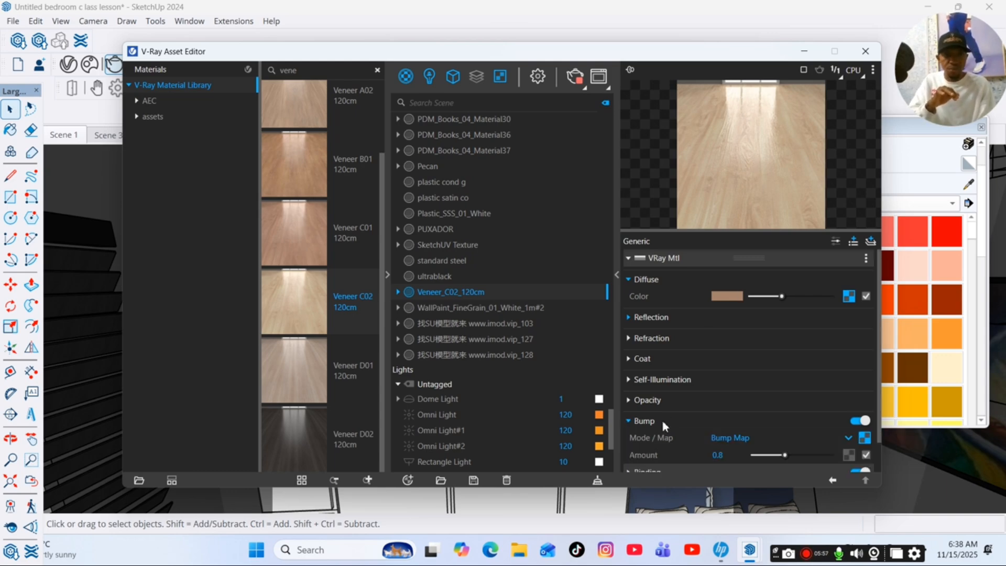
{"action": "left_click", "coordinate": [865, 438]}
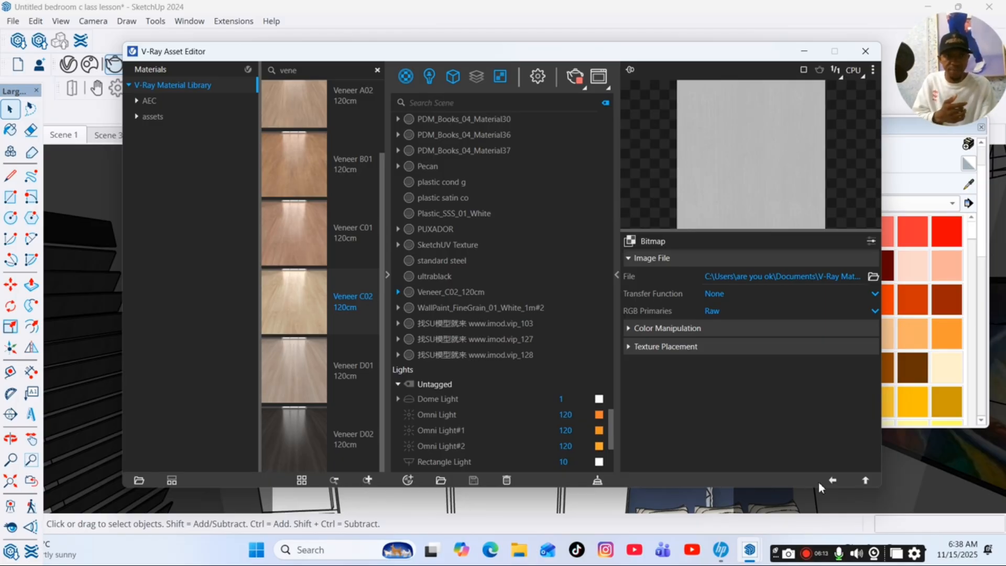
{"action": "left_click", "coordinate": [833, 480]}
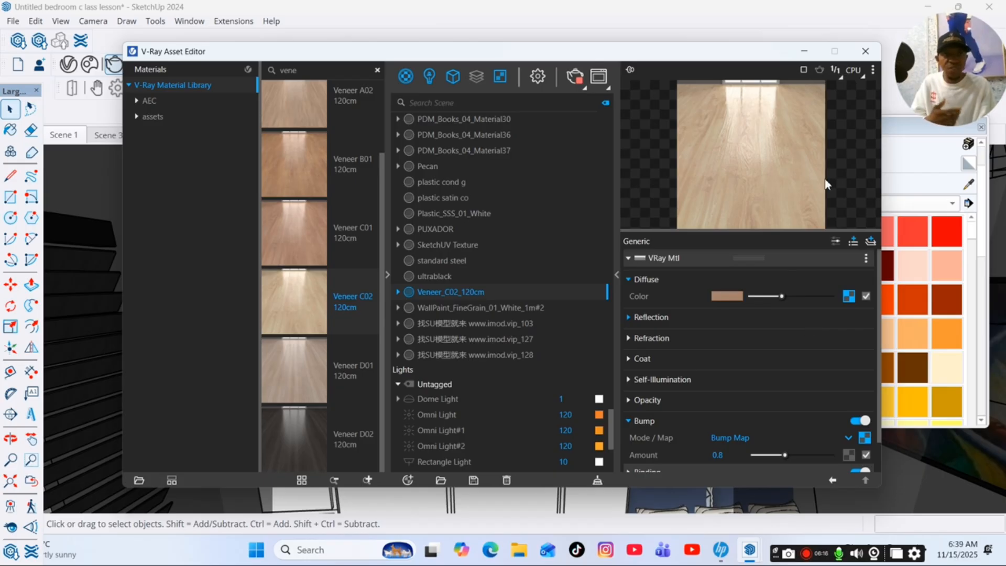
{"action": "left_click", "coordinate": [811, 53]}
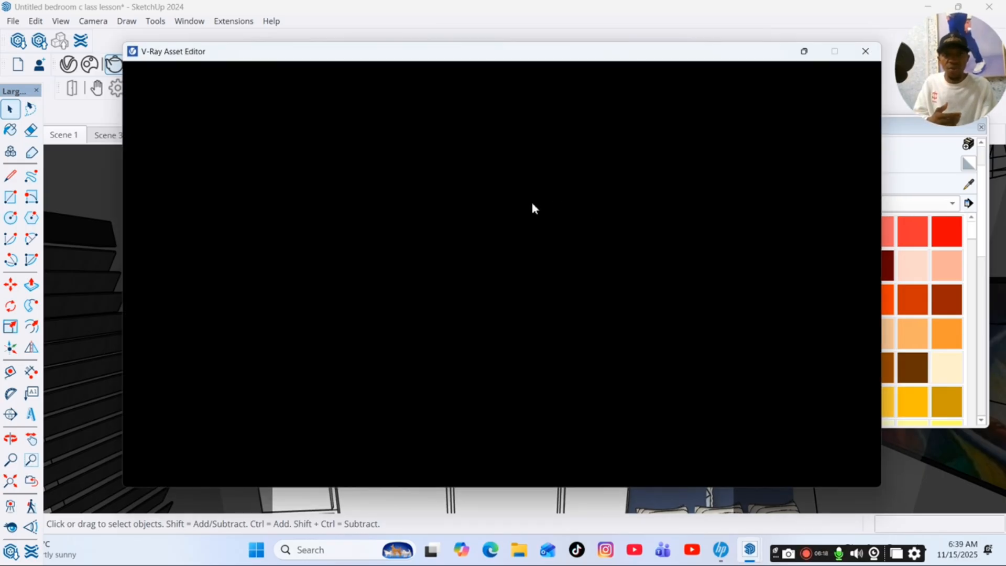
{"action": "left_click", "coordinate": [868, 54]}
Paint the tall wardrobe doors with the Veneer_C02_120cm material.
{"action": "left_click", "coordinate": [502, 237]}
{"action": "double_click", "coordinate": [501, 241]}
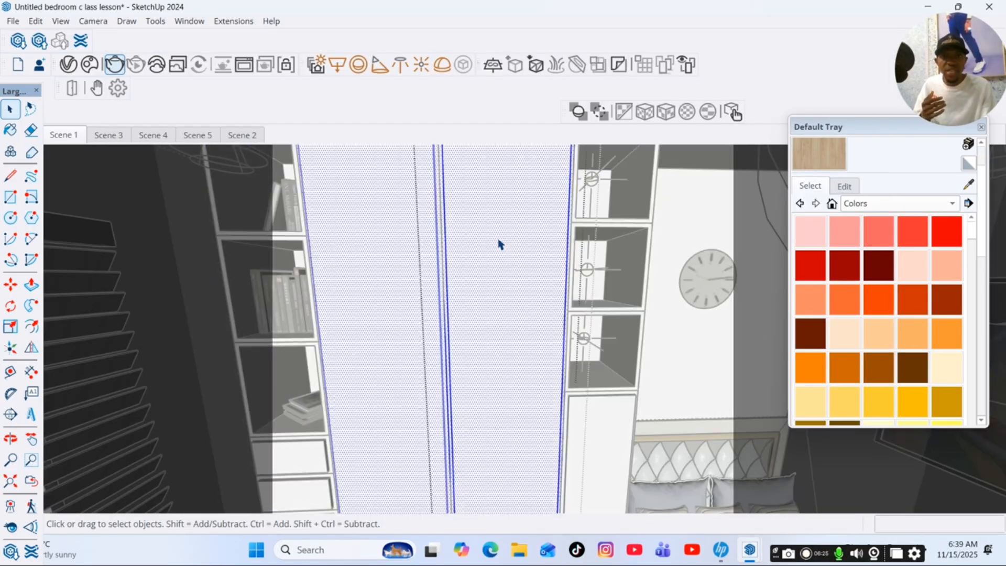
{"action": "scroll", "coordinate": [816, 175], "scroll_direction": "up", "scroll_amount": 2}
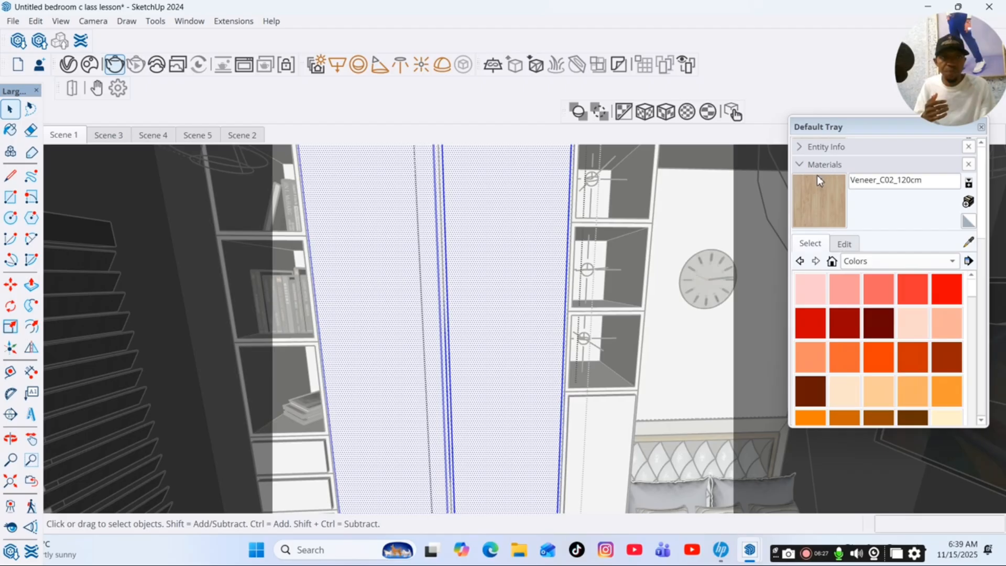
{"action": "left_click", "coordinate": [832, 205]}
{"action": "scroll", "coordinate": [831, 206], "scroll_direction": "down", "scroll_amount": 2}
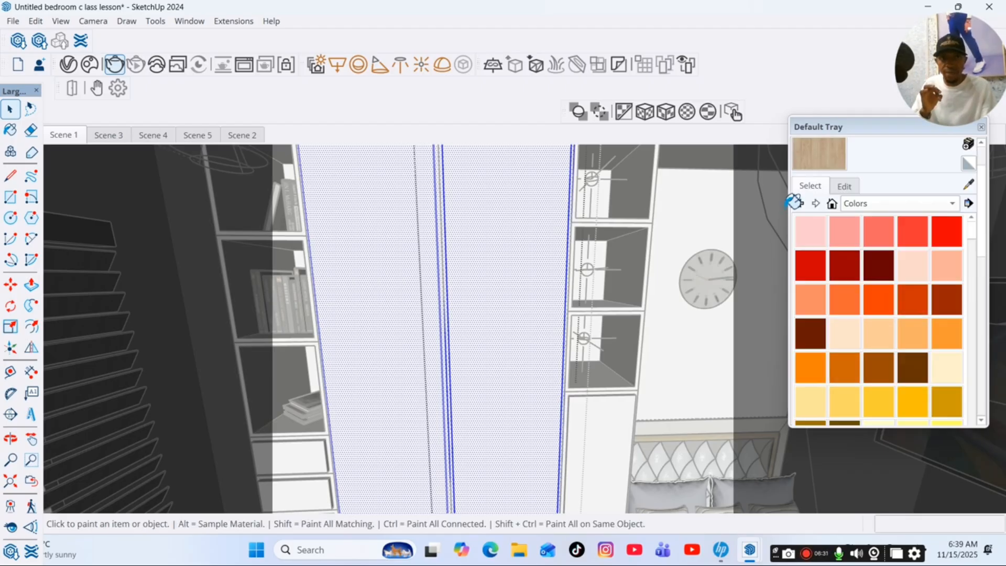
{"action": "left_click", "coordinate": [537, 223]}
{"action": "scroll", "coordinate": [516, 277], "scroll_direction": "down", "scroll_amount": 3}
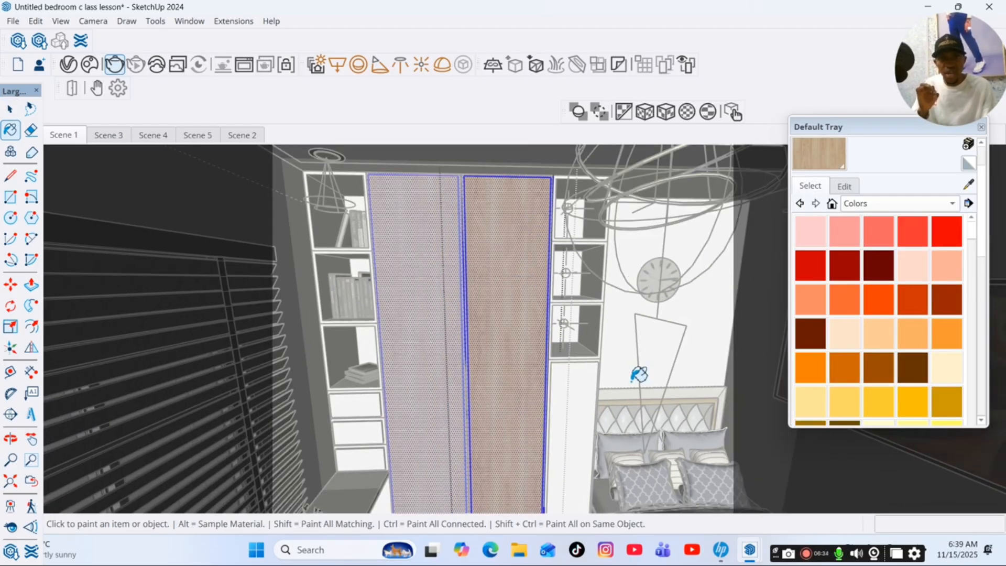
Paint the narrow cabinet door below the lit open shelves with the Veneer_C02_120cm material.
{"action": "scroll", "coordinate": [597, 380], "scroll_direction": "up", "scroll_amount": 5}
{"action": "scroll", "coordinate": [593, 382], "scroll_direction": "up", "scroll_amount": 2}
{"action": "key", "text": "space"}
{"action": "left_click", "coordinate": [559, 364]}
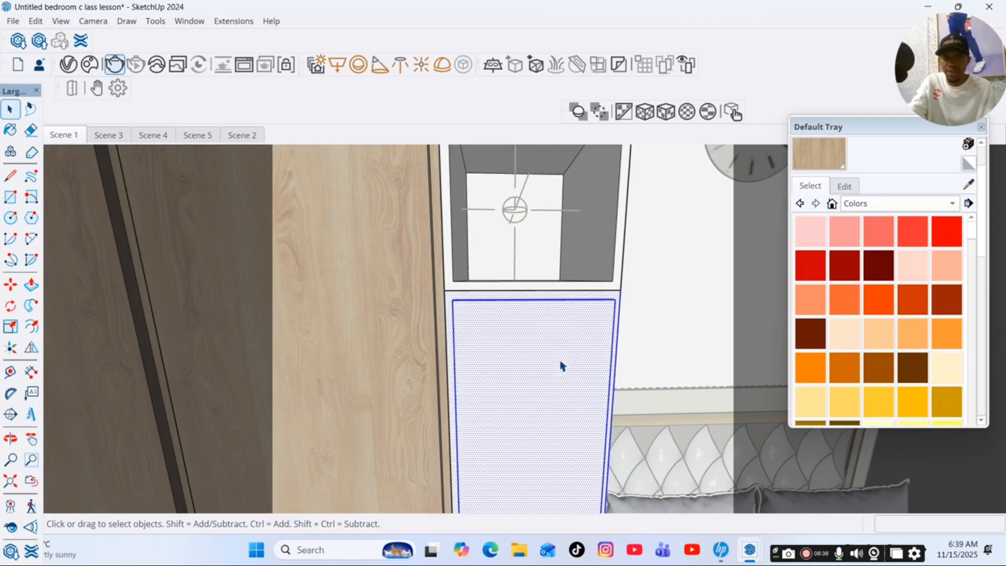
{"action": "key", "text": "b"}
{"action": "left_click", "coordinate": [592, 331]}
{"action": "key", "text": "space"}
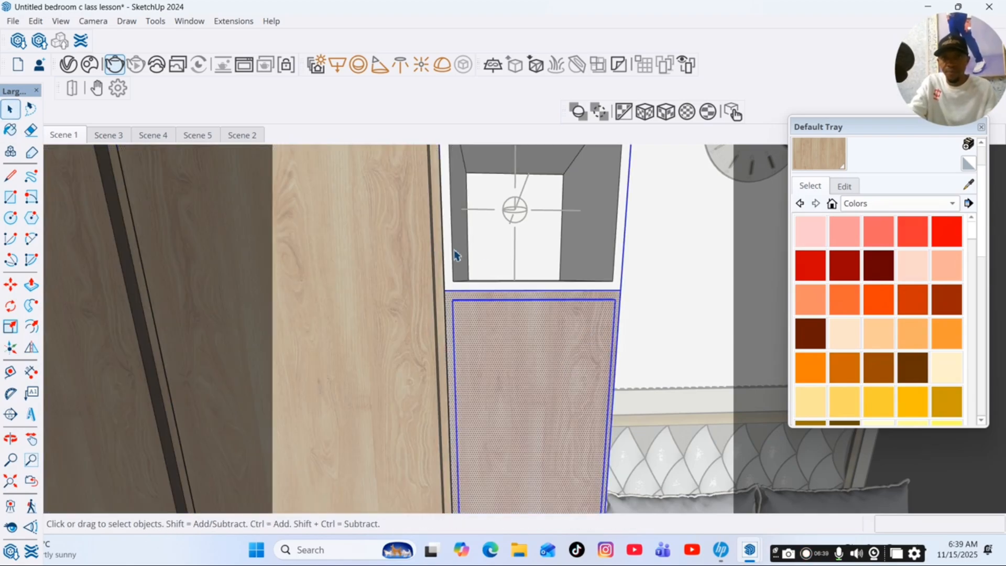
Apply Veneer_C02_120cm to the lit open shelf boxes above the narrow cabinet door beside the bed.
{"action": "scroll", "coordinate": [461, 250], "scroll_direction": "up", "scroll_amount": 2}
{"action": "left_click", "coordinate": [461, 251]}
{"action": "key", "text": "b"}
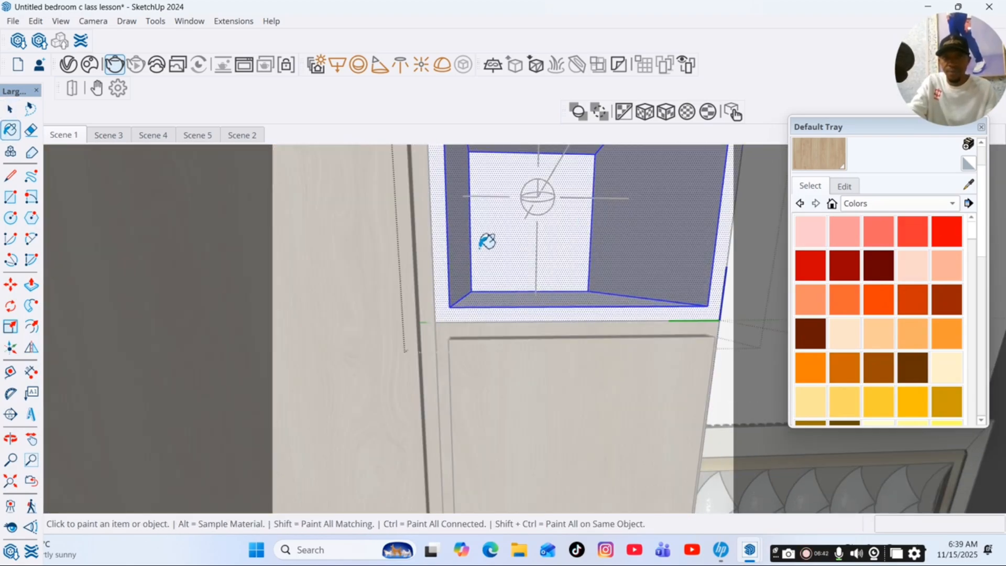
{"action": "left_click", "coordinate": [472, 254]}
{"action": "scroll", "coordinate": [477, 294], "scroll_direction": "down", "scroll_amount": 5}
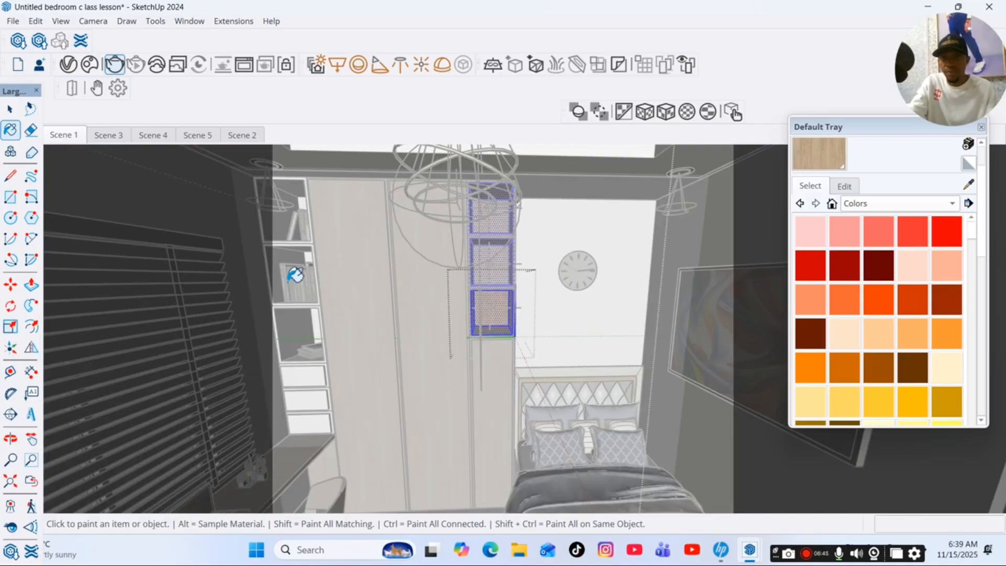
Paint the small drawer fronts under the bookshelf near the window with Veneer_C02_120cm.
{"action": "scroll", "coordinate": [294, 276], "scroll_direction": "up", "scroll_amount": 3}
{"action": "scroll", "coordinate": [289, 438], "scroll_direction": "up", "scroll_amount": 2}
{"action": "key", "text": "space"}
{"action": "left_click", "coordinate": [297, 449]}
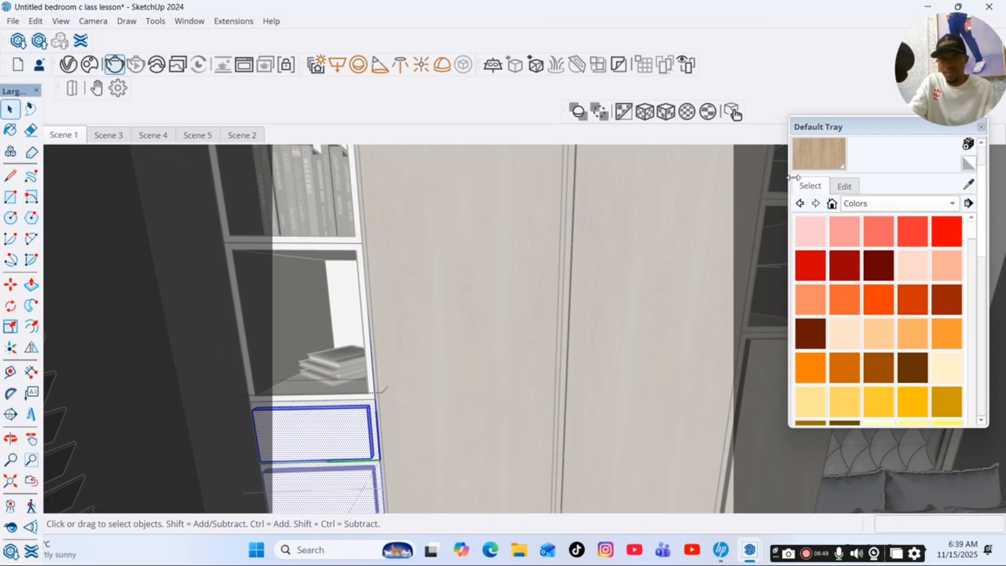
{"action": "key", "text": "b"}
{"action": "left_click", "coordinate": [321, 420]}
{"action": "key", "text": "space"}
Apply Veneer_C02_120cm to the open bookshelf boxes above the drawers and leave the Paint Bucket tool.
{"action": "scroll", "coordinate": [314, 364], "scroll_direction": "up", "scroll_amount": 2}
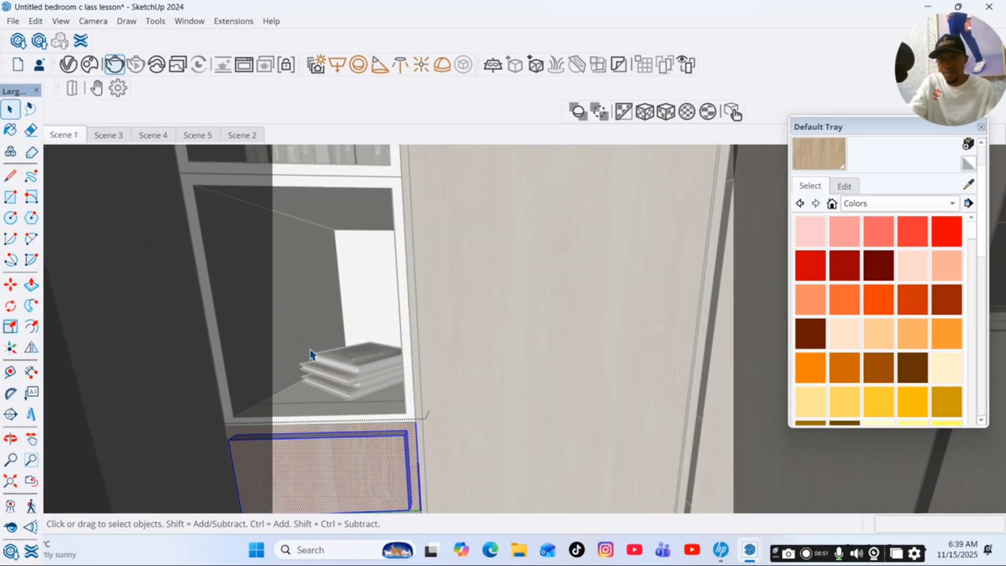
{"action": "left_click", "coordinate": [302, 351]}
{"action": "key", "text": "b"}
{"action": "left_click", "coordinate": [338, 279]}
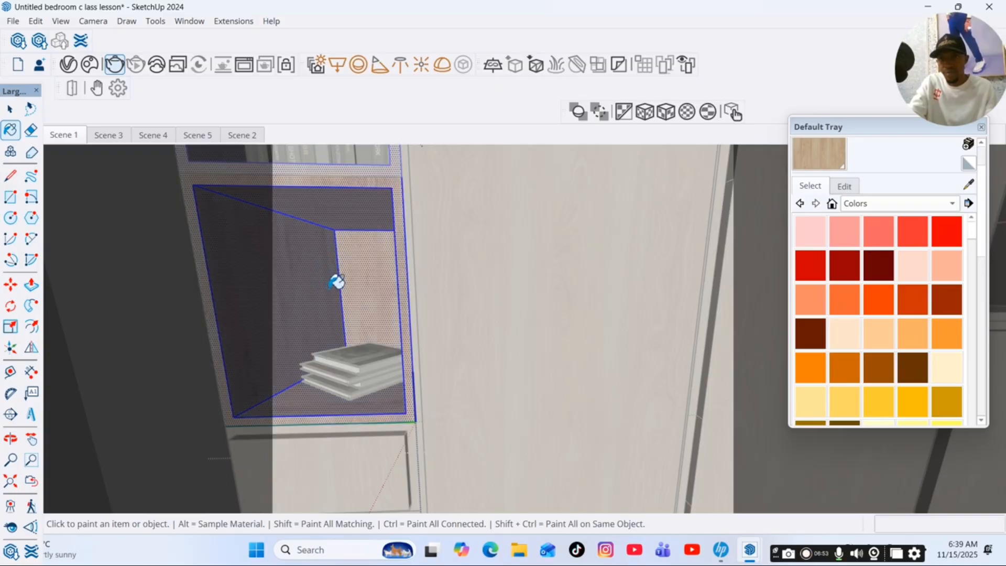
{"action": "scroll", "coordinate": [380, 323], "scroll_direction": "down", "scroll_amount": 4}
{"action": "scroll", "coordinate": [398, 346], "scroll_direction": "down", "scroll_amount": 3}
{"action": "key", "text": "space"}
Inspect the veneered wardrobe doors, side panel and open shelves from several angles.
{"action": "key", "text": "o"}
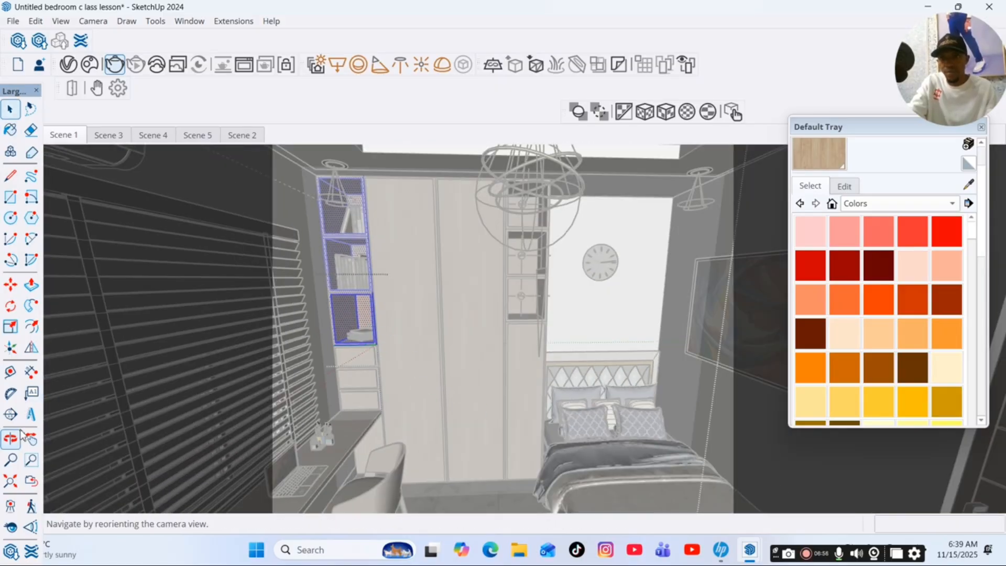
{"action": "middle_click_drag", "start_coordinate": [563, 312], "coordinate": [421, 345]}
{"action": "scroll", "coordinate": [621, 258], "scroll_direction": "up", "scroll_amount": 2}
{"action": "middle_click_drag", "start_coordinate": [621, 258], "coordinate": [568, 266]}
{"action": "scroll", "coordinate": [569, 265], "scroll_direction": "up", "scroll_amount": 2}
{"action": "double_click", "coordinate": [560, 294]}
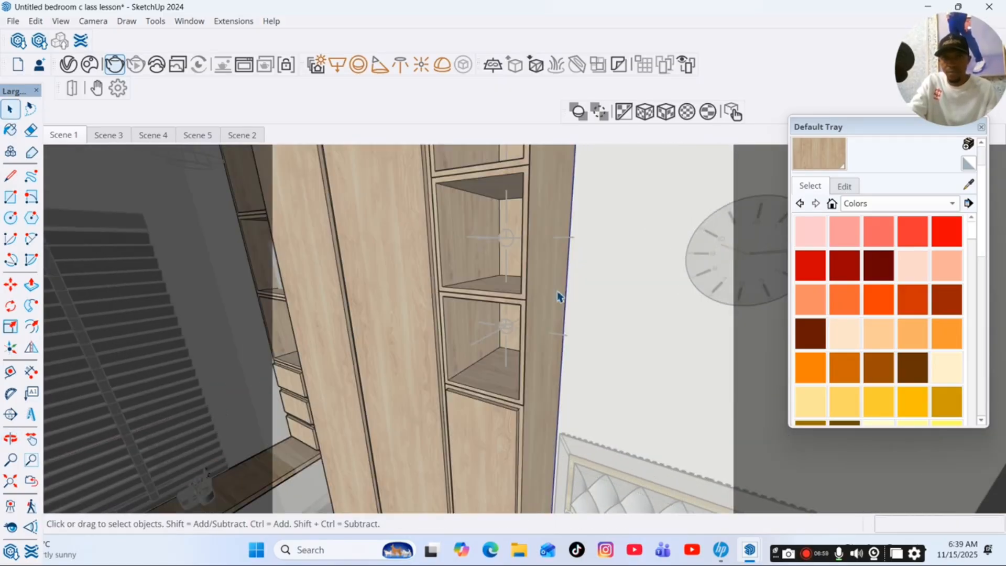
{"action": "scroll", "coordinate": [594, 278], "scroll_direction": "down", "scroll_amount": 1}
{"action": "scroll", "coordinate": [597, 276], "scroll_direction": "down", "scroll_amount": 3}
{"action": "left_click", "coordinate": [569, 424]}
{"action": "scroll", "coordinate": [609, 373], "scroll_direction": "down", "scroll_amount": 3}
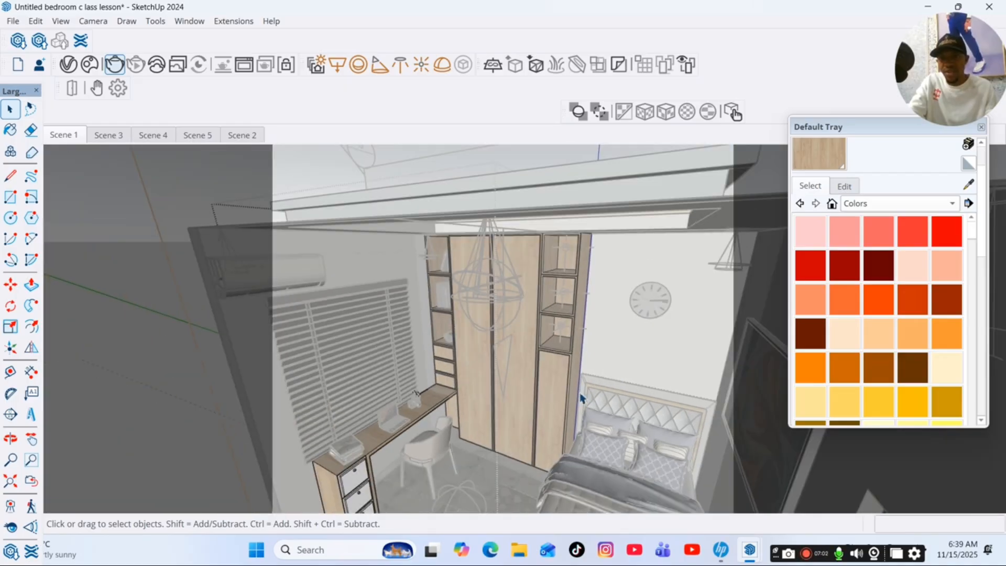
Paint the three drawers of the desk under the window with Veneer_C02_120cm and return to the Scene 1 view.
{"action": "scroll", "coordinate": [387, 501], "scroll_direction": "up", "scroll_amount": 4}
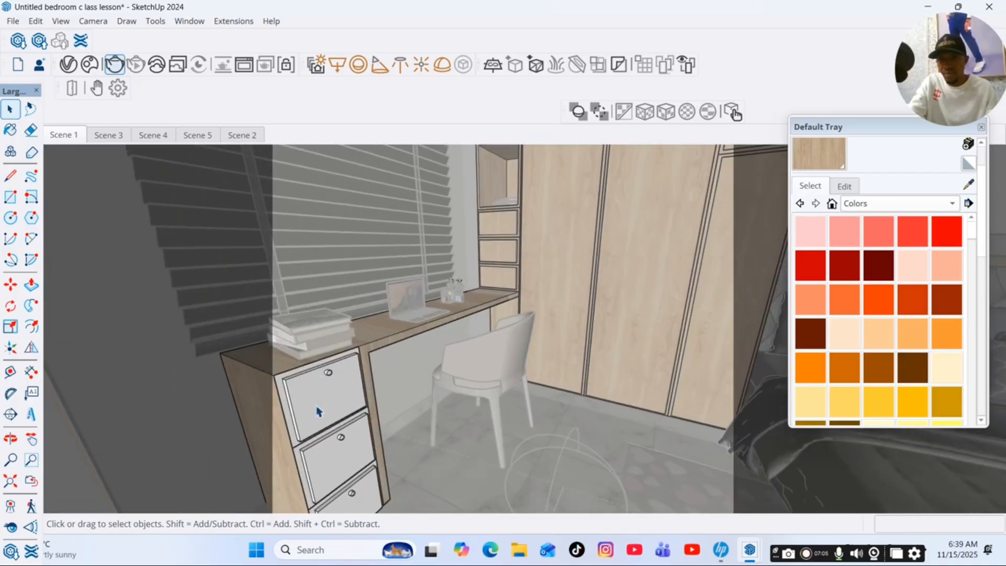
{"action": "scroll", "coordinate": [317, 412], "scroll_direction": "up", "scroll_amount": 2}
{"action": "left_click", "coordinate": [300, 398]}
{"action": "triple_click", "coordinate": [301, 399]}
{"action": "left_click", "coordinate": [815, 151]}
{"action": "left_click", "coordinate": [358, 385]}
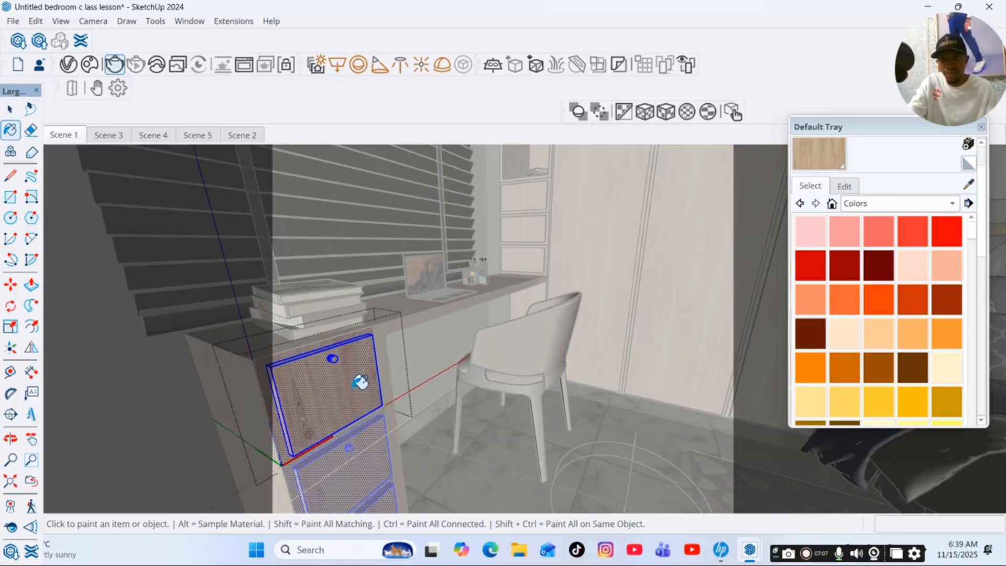
{"action": "scroll", "coordinate": [494, 336], "scroll_direction": "down", "scroll_amount": 5}
{"action": "scroll", "coordinate": [492, 339], "scroll_direction": "down", "scroll_amount": 1}
{"action": "scroll", "coordinate": [409, 430], "scroll_direction": "up", "scroll_amount": 2}
{"action": "key", "text": "space"}
{"action": "left_click", "coordinate": [292, 425]}
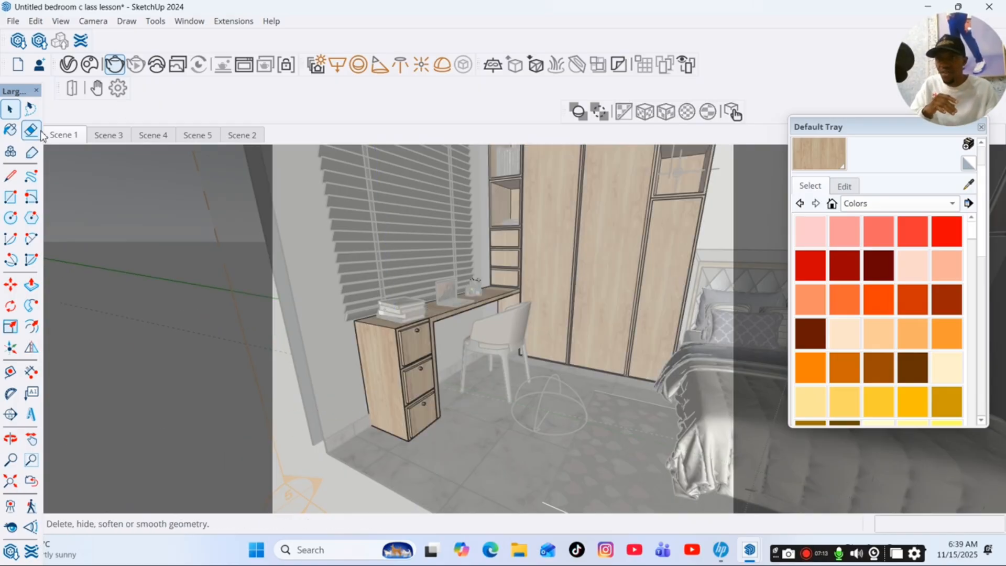
{"action": "left_click", "coordinate": [67, 136]}
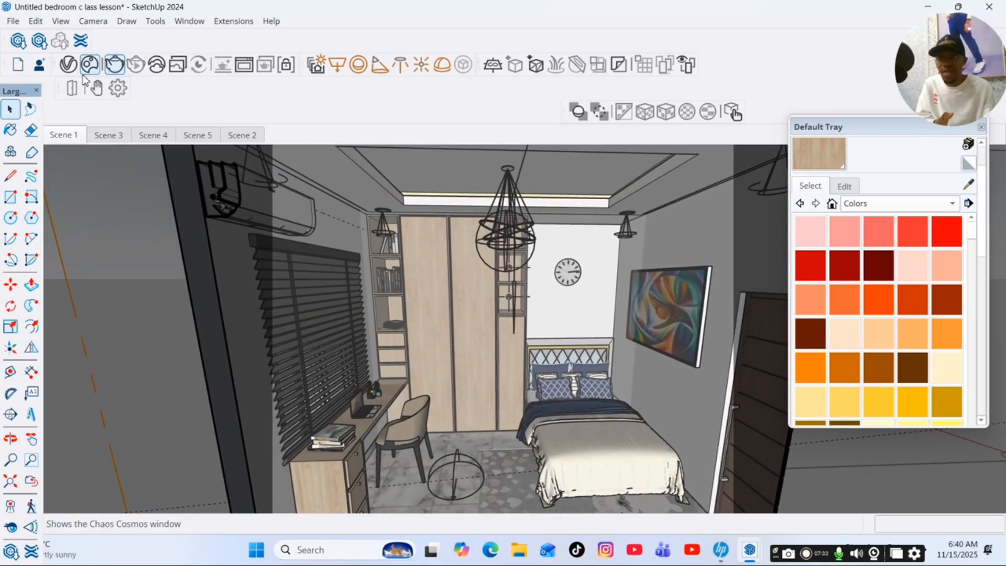
Search the V-Ray material library for tiles and select the Tiles_Simple_H01_100cm scene material for editing.
{"action": "left_click", "coordinate": [70, 65]}
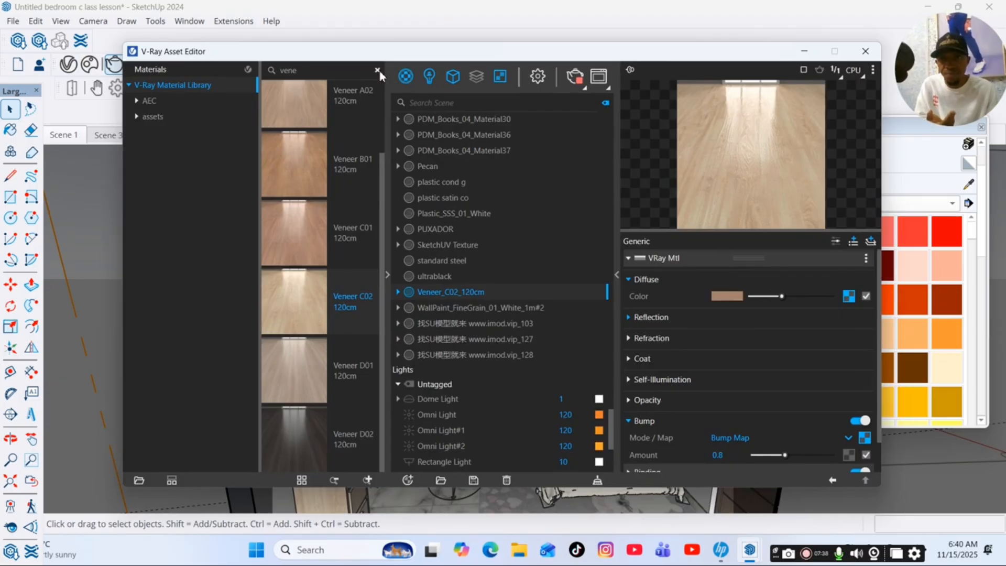
{"action": "left_click", "coordinate": [379, 71]}
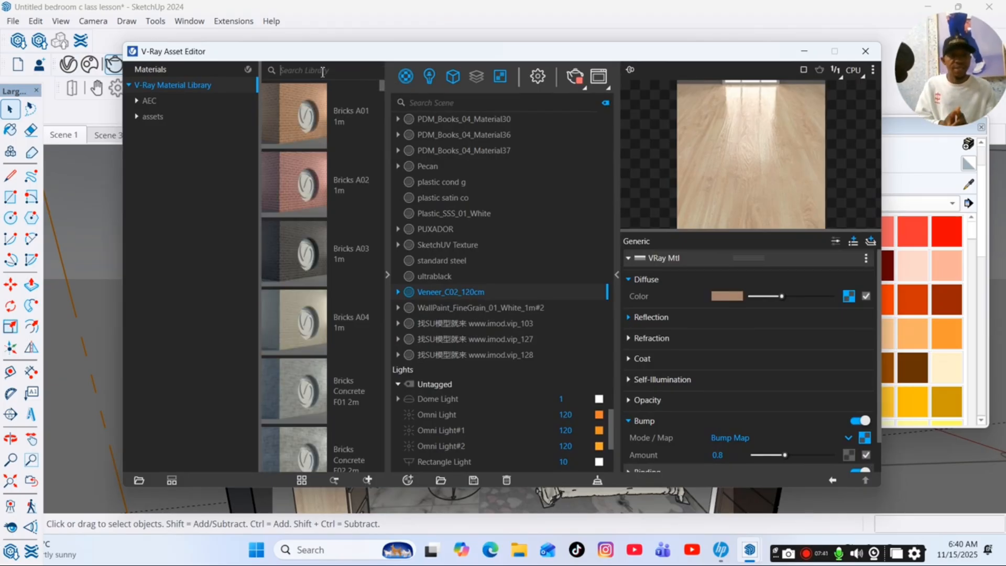
{"action": "type", "text": "tiles"}
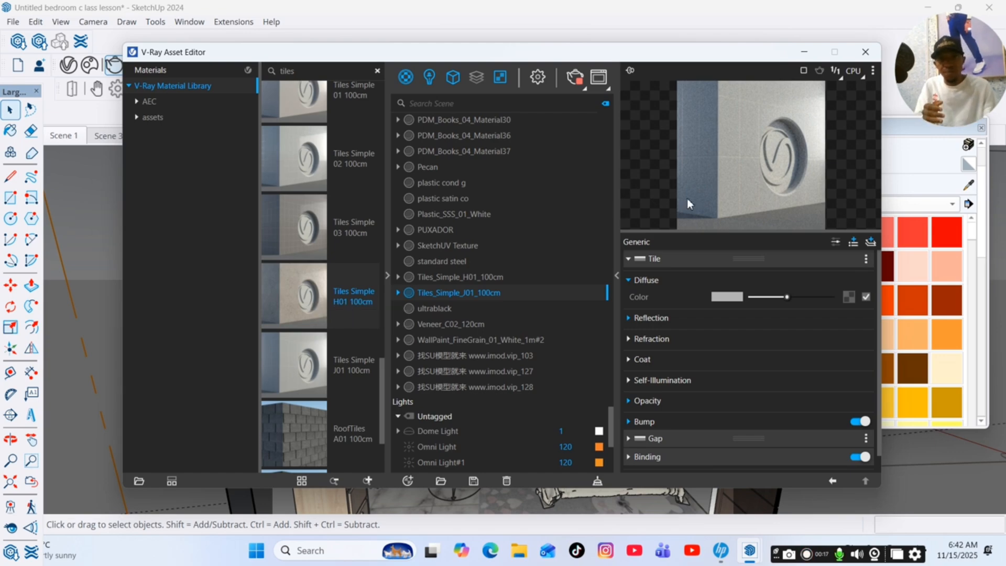
{"action": "left_click", "coordinate": [462, 278]}
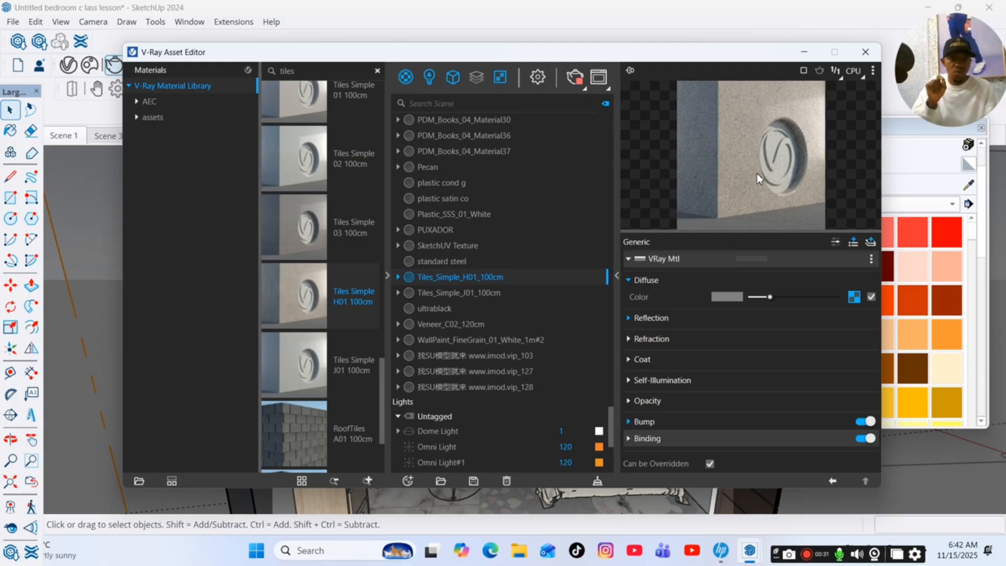
Open the Color Tile bitmap of the material's diffuse texture and browse to the tiles design folder in Documents for a replacement image.
{"action": "left_click", "coordinate": [856, 298]}
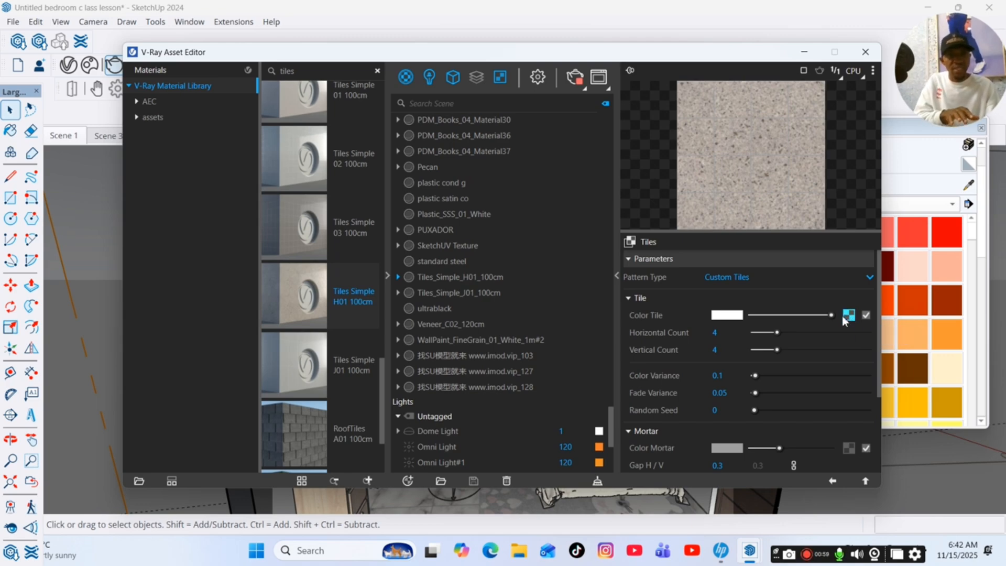
{"action": "left_click", "coordinate": [848, 317]}
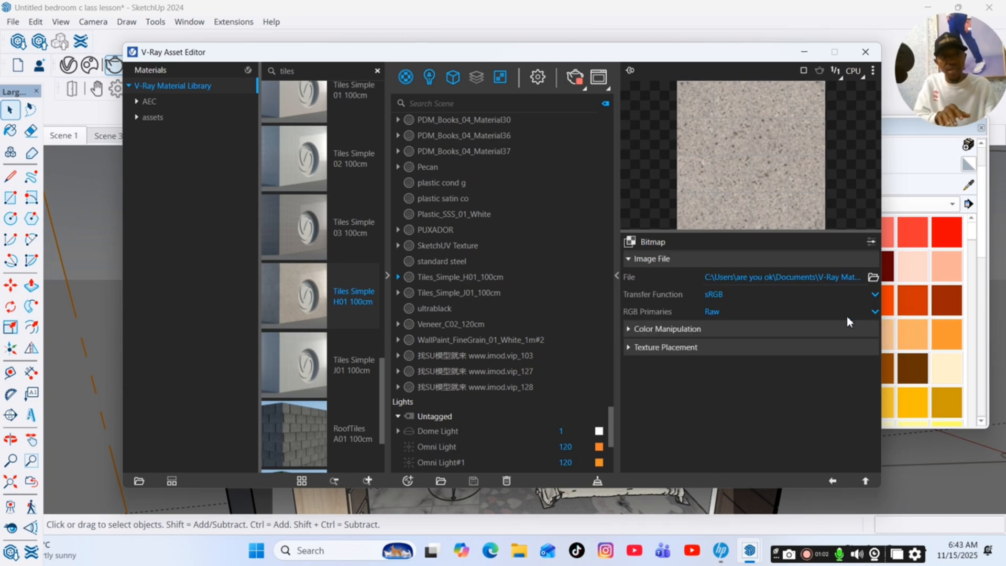
{"action": "left_click", "coordinate": [873, 280]}
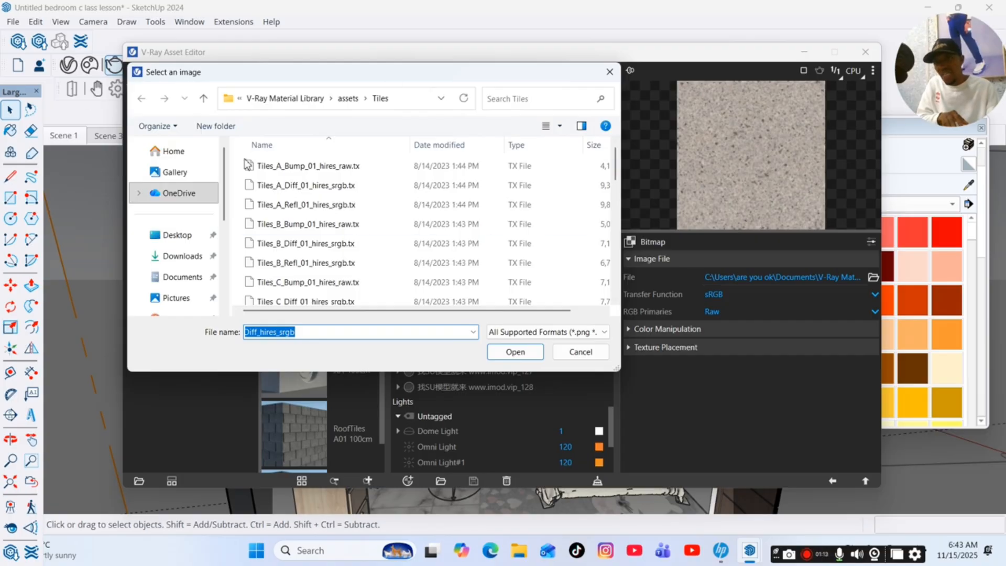
{"action": "scroll", "coordinate": [184, 204], "scroll_direction": "down", "scroll_amount": 3}
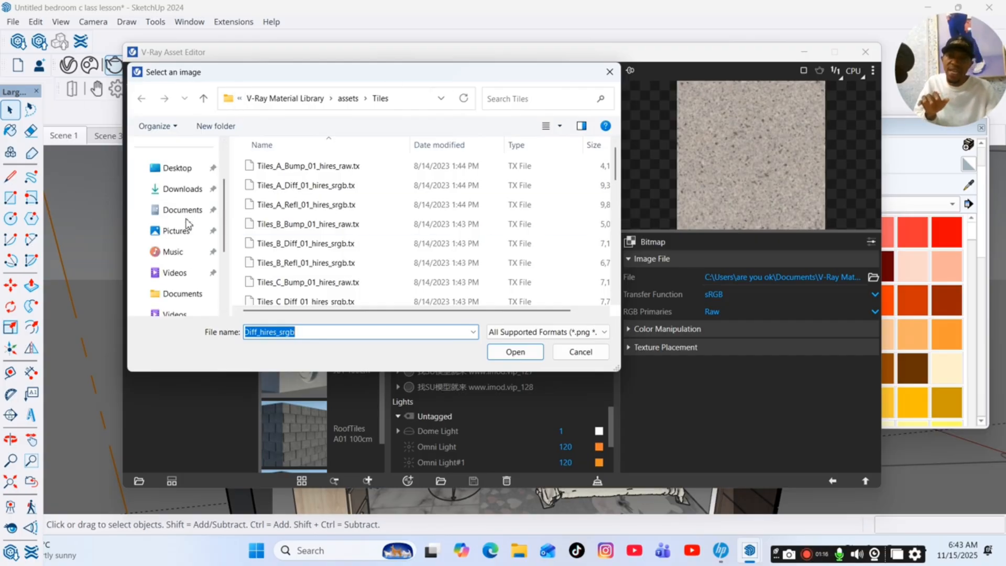
{"action": "left_click", "coordinate": [184, 230]}
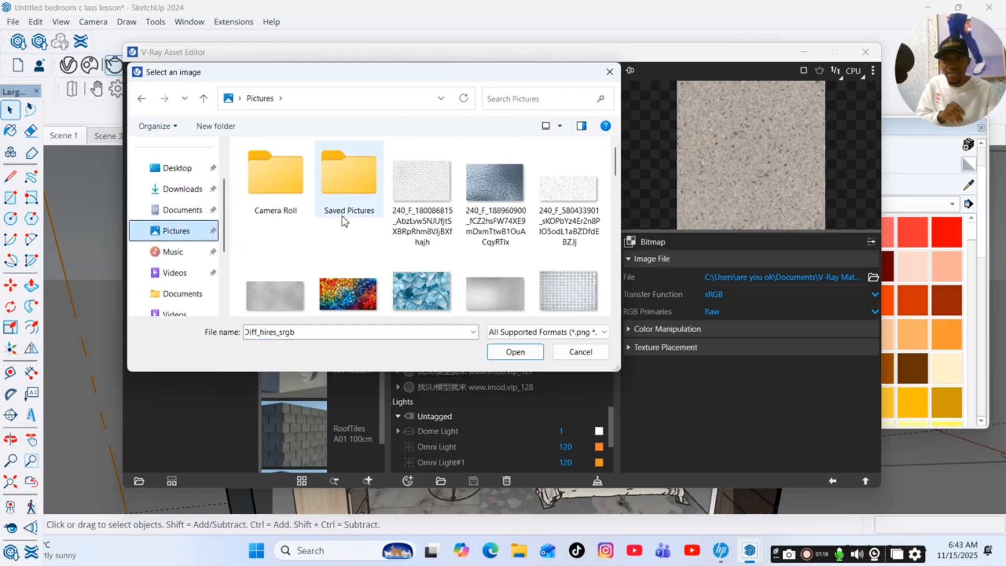
{"action": "scroll", "coordinate": [454, 218], "scroll_direction": "down", "scroll_amount": 2}
{"action": "scroll", "coordinate": [454, 218], "scroll_direction": "up", "scroll_amount": 2}
{"action": "left_click", "coordinate": [194, 210]}
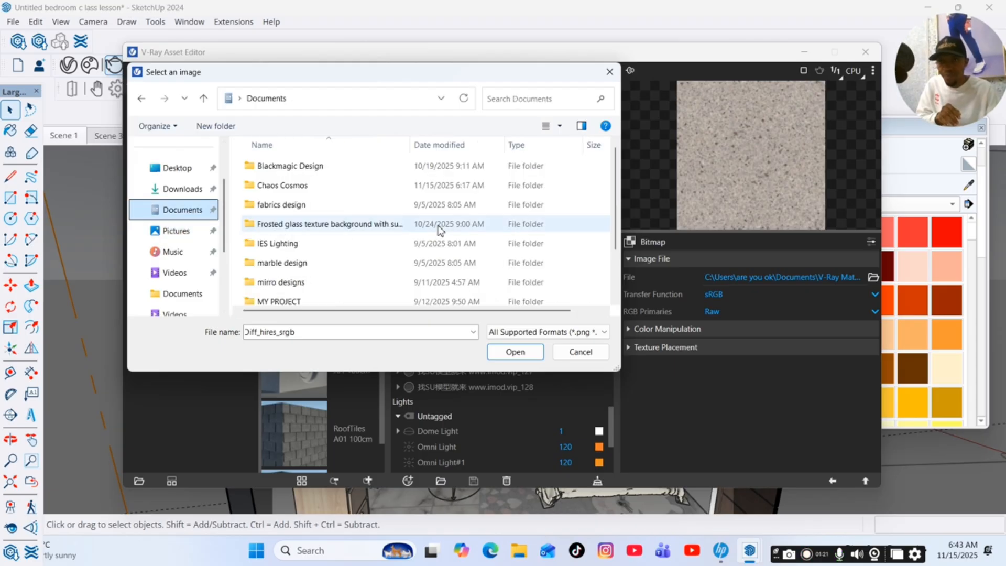
{"action": "scroll", "coordinate": [339, 238], "scroll_direction": "down", "scroll_amount": 1}
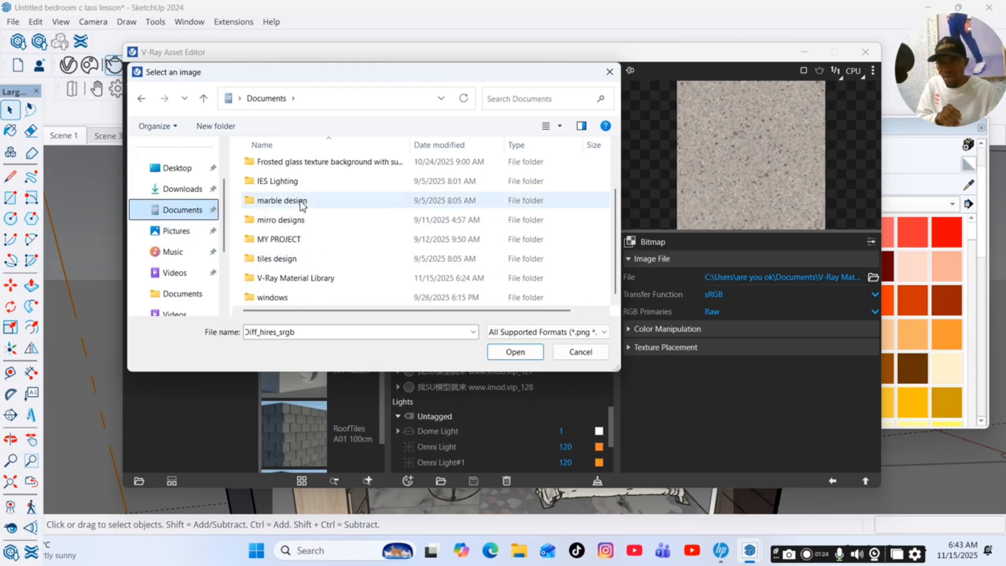
{"action": "double_click", "coordinate": [277, 258]}
Load the beige marble picture images (7) from the tiles design folder as the tile bitmap.
{"action": "scroll", "coordinate": [294, 260], "scroll_direction": "down", "scroll_amount": 5}
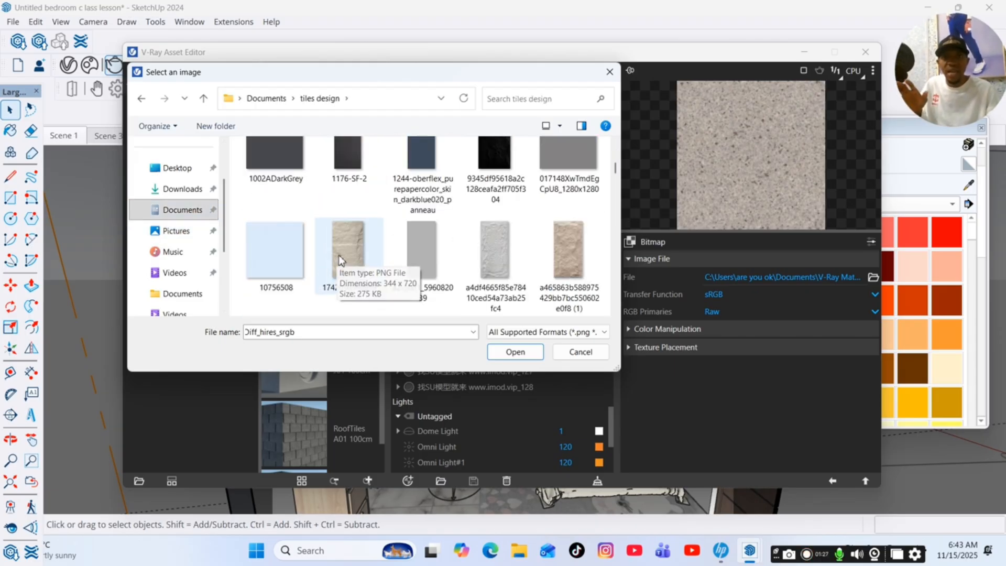
{"action": "scroll", "coordinate": [340, 253], "scroll_direction": "down", "scroll_amount": 2}
{"action": "scroll", "coordinate": [344, 252], "scroll_direction": "down", "scroll_amount": 2}
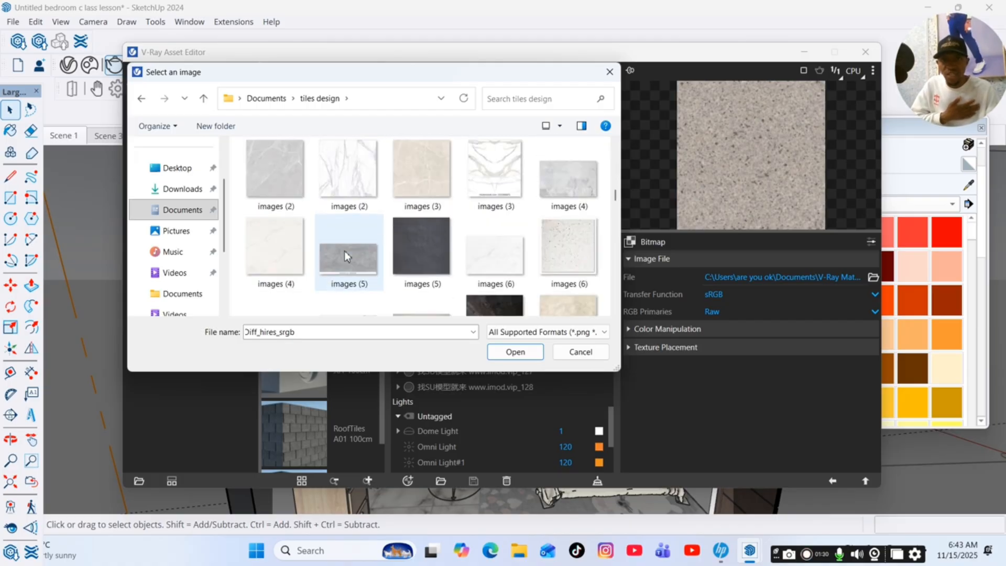
{"action": "scroll", "coordinate": [346, 255], "scroll_direction": "up", "scroll_amount": 1}
{"action": "scroll", "coordinate": [362, 252], "scroll_direction": "down", "scroll_amount": 2}
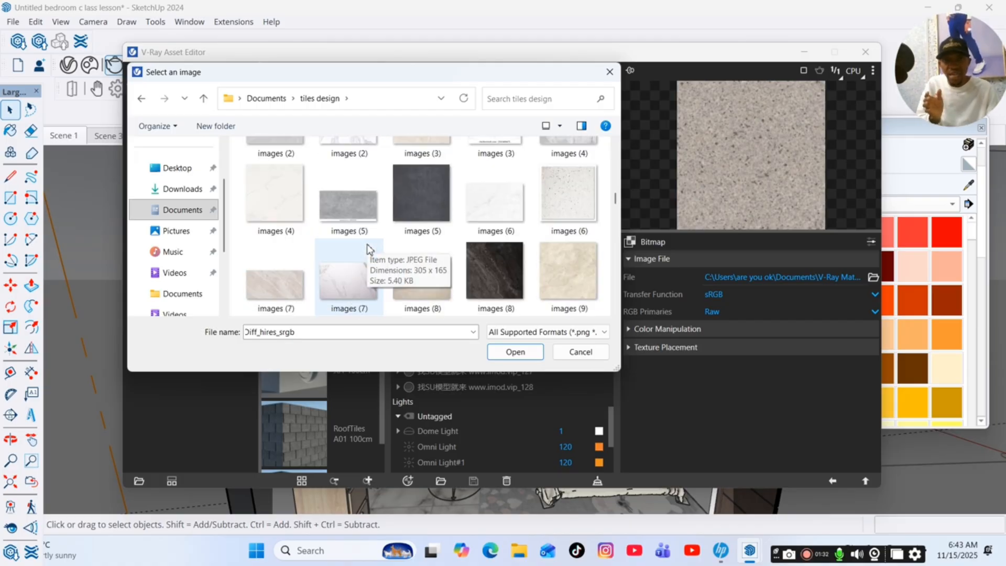
{"action": "scroll", "coordinate": [439, 243], "scroll_direction": "down", "scroll_amount": 1}
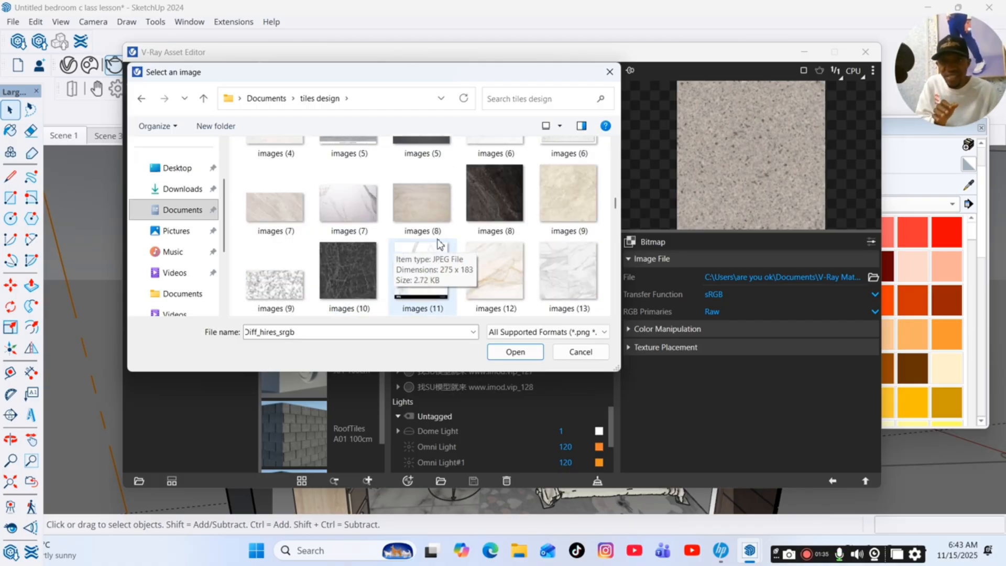
{"action": "left_click", "coordinate": [279, 217]}
{"action": "left_click", "coordinate": [515, 351]}
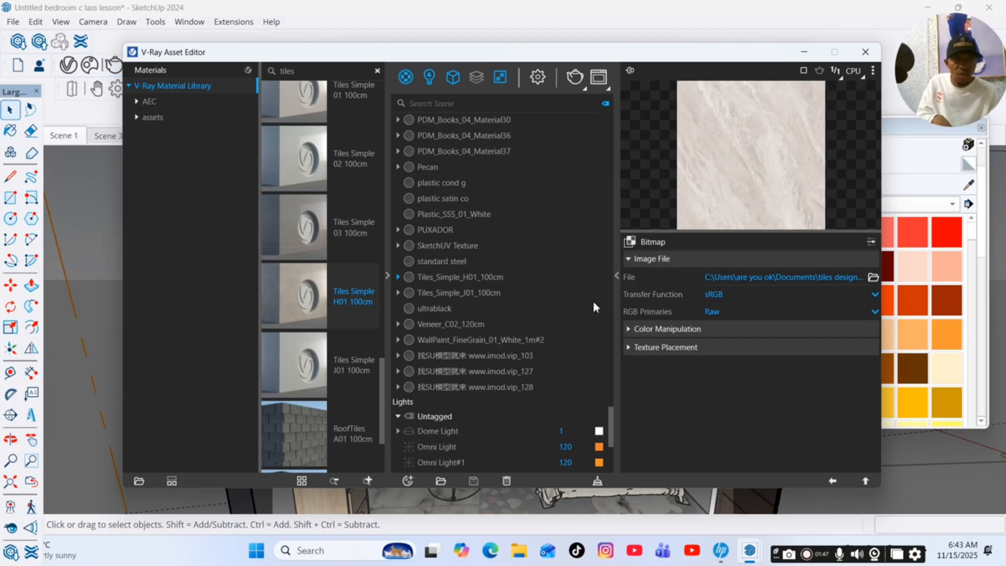
Set the diffuse tile pattern's horizontal and vertical counts to 1 and return to the material's main settings.
{"action": "left_click", "coordinate": [833, 482]}
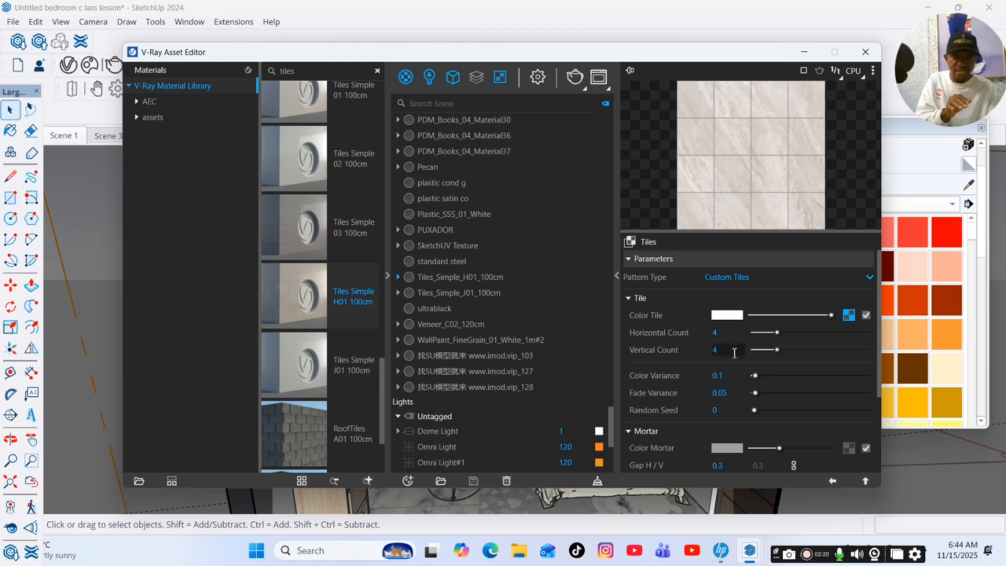
{"action": "double_click", "coordinate": [716, 333]}
{"action": "type", "text": "1"}
{"action": "key", "text": "Return"}
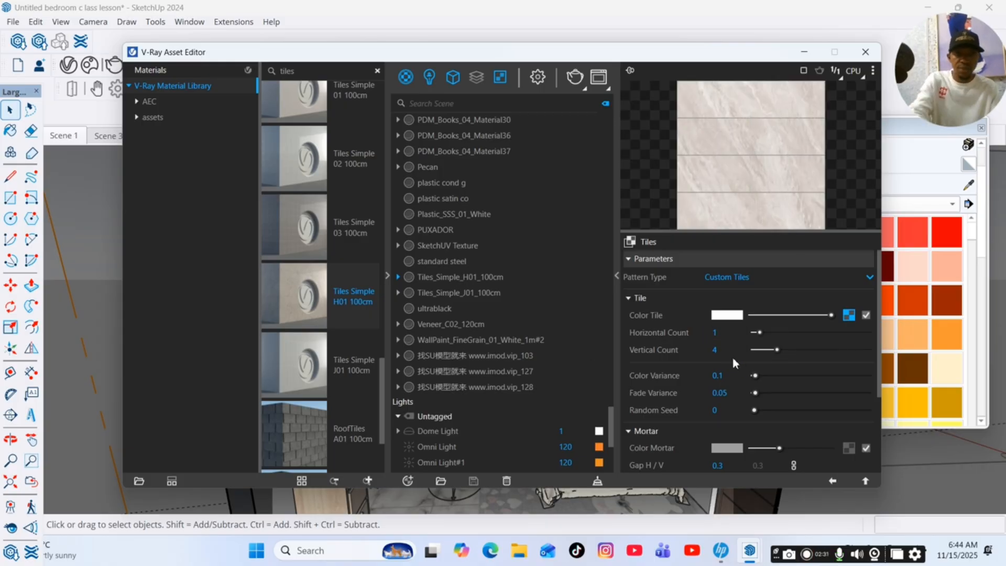
{"action": "double_click", "coordinate": [713, 350]}
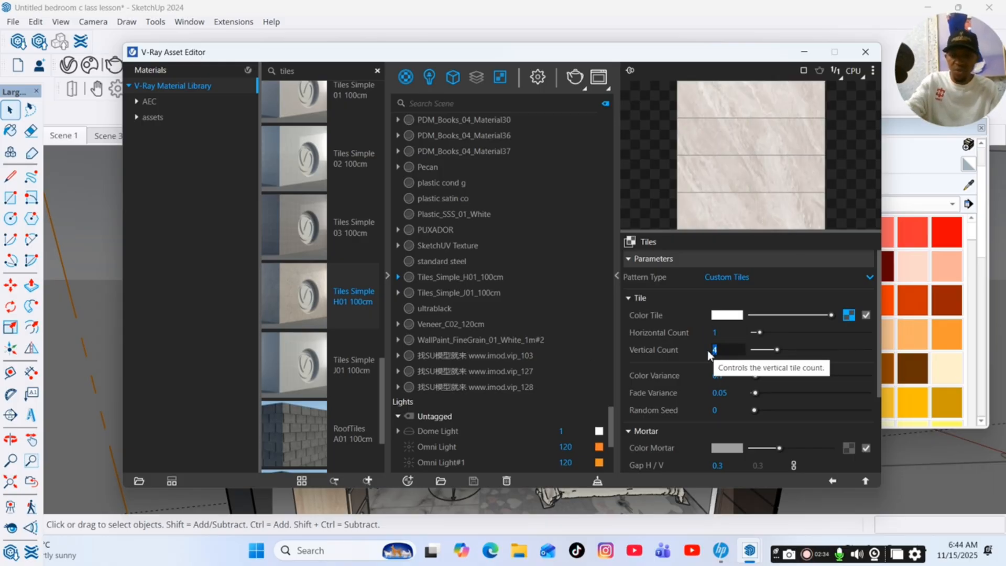
{"action": "type", "text": "1"}
{"action": "key", "text": "Return"}
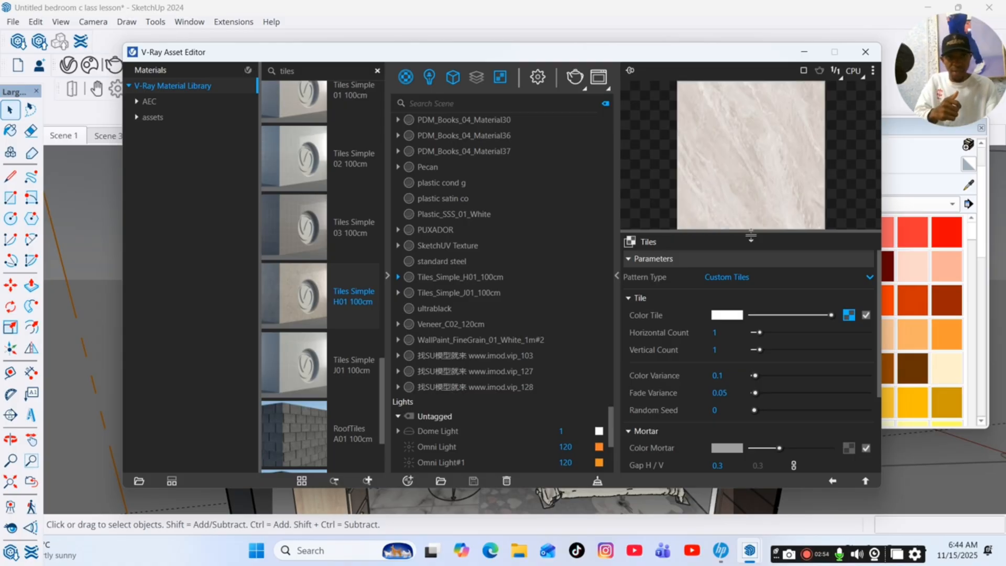
{"action": "left_click", "coordinate": [833, 481]}
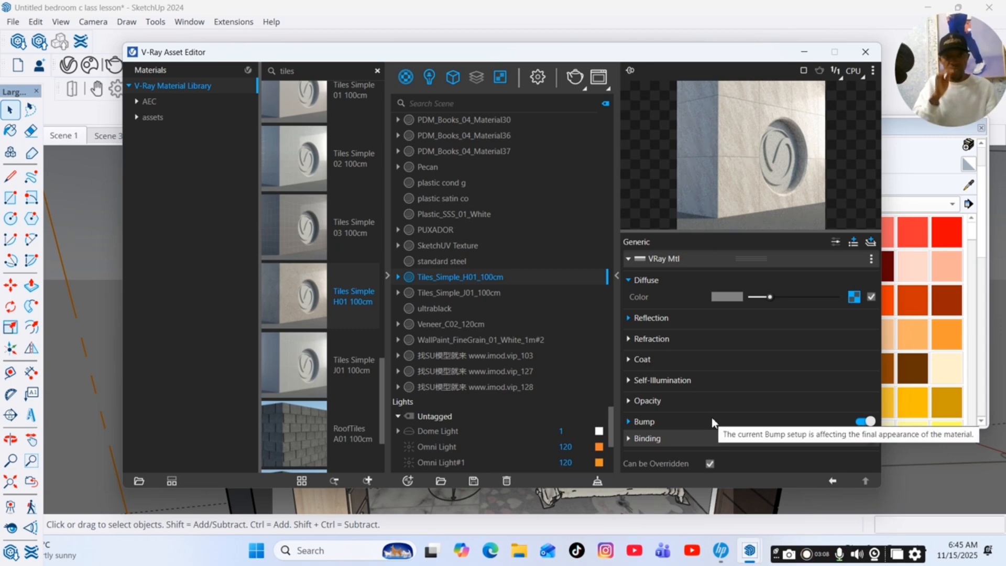
Set the bump map tile pattern's horizontal and vertical counts to 1 and return to the material's main settings.
{"action": "left_click", "coordinate": [749, 421]}
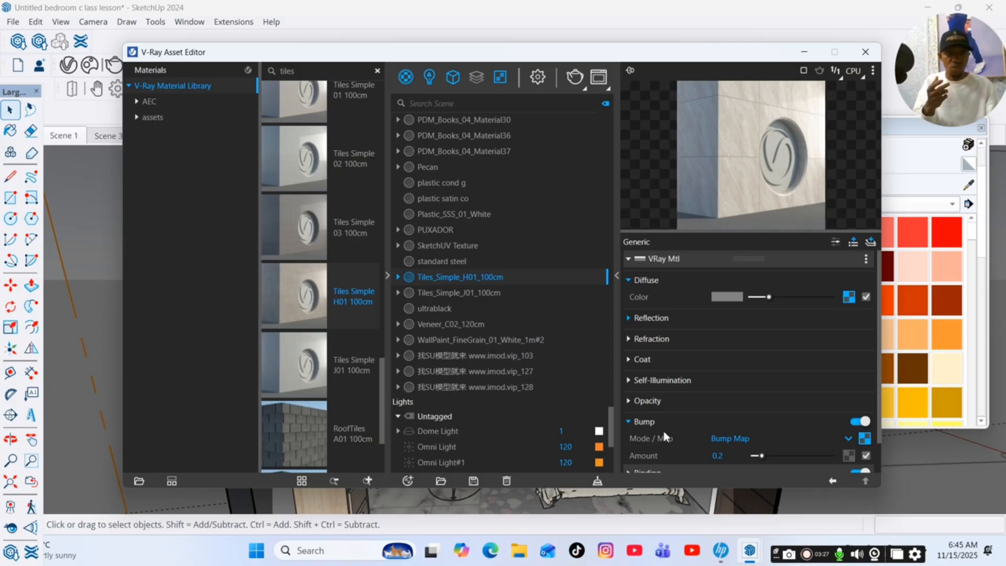
{"action": "left_click", "coordinate": [864, 439]}
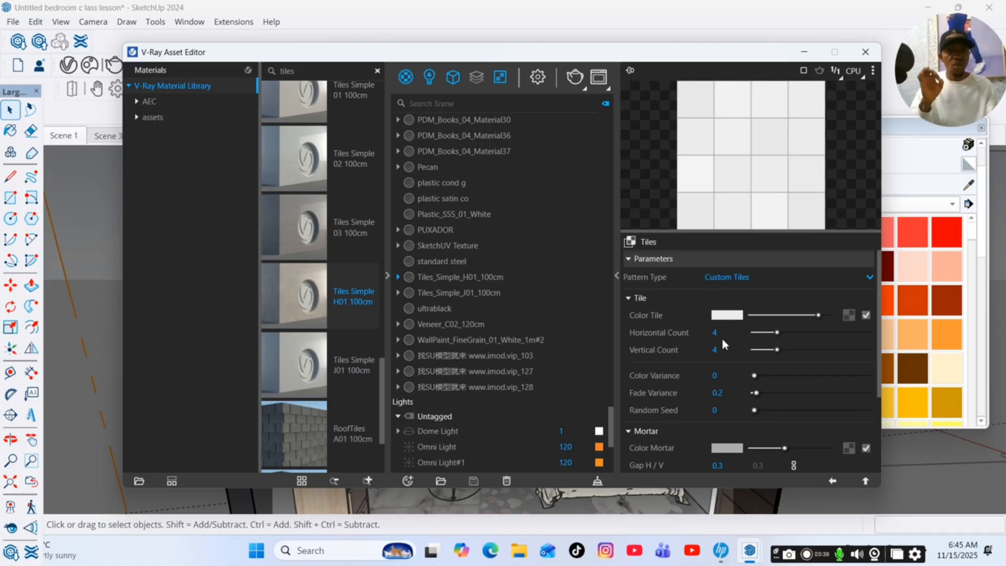
{"action": "type", "text": "1"}
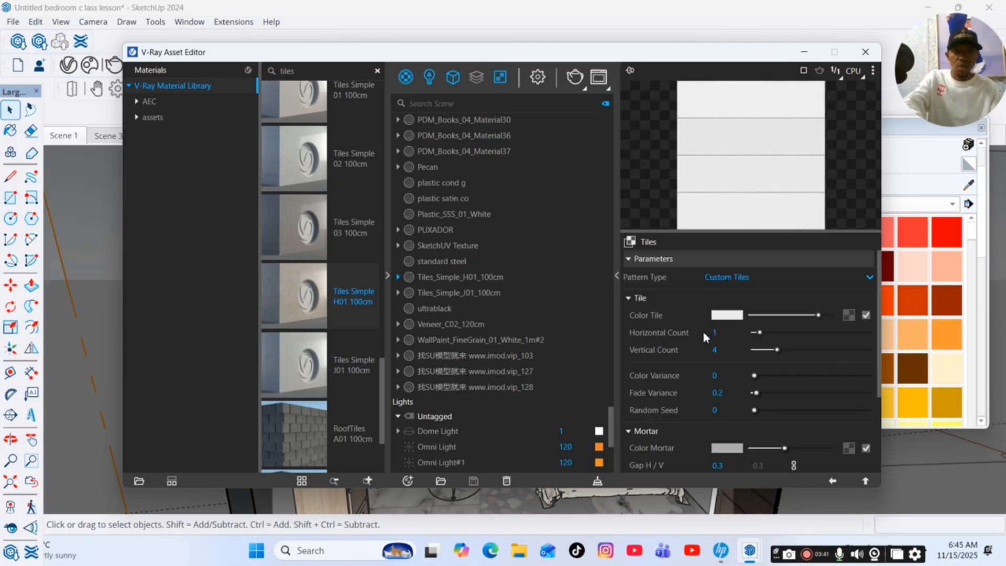
{"action": "type", "text": "1"}
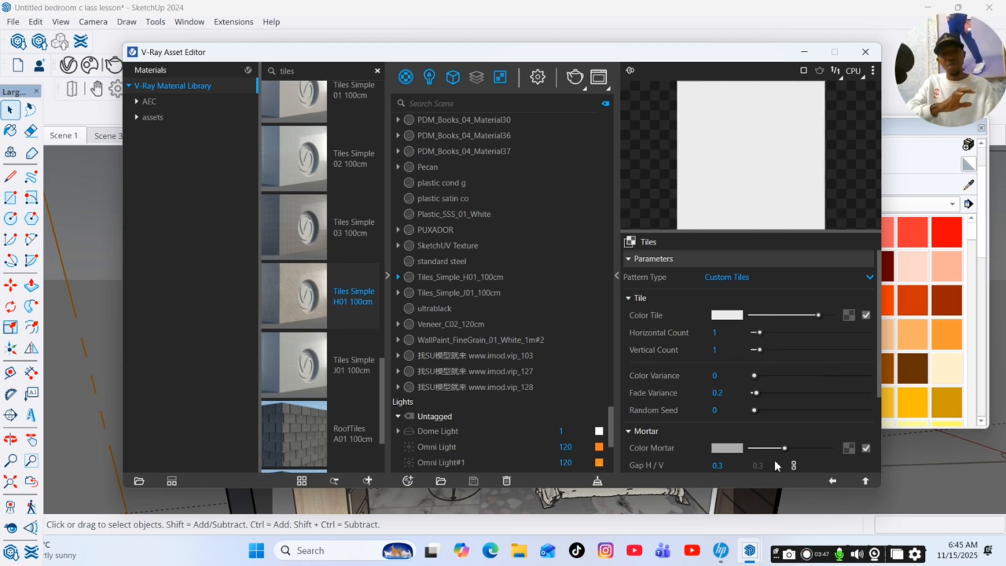
{"action": "left_click", "coordinate": [831, 480]}
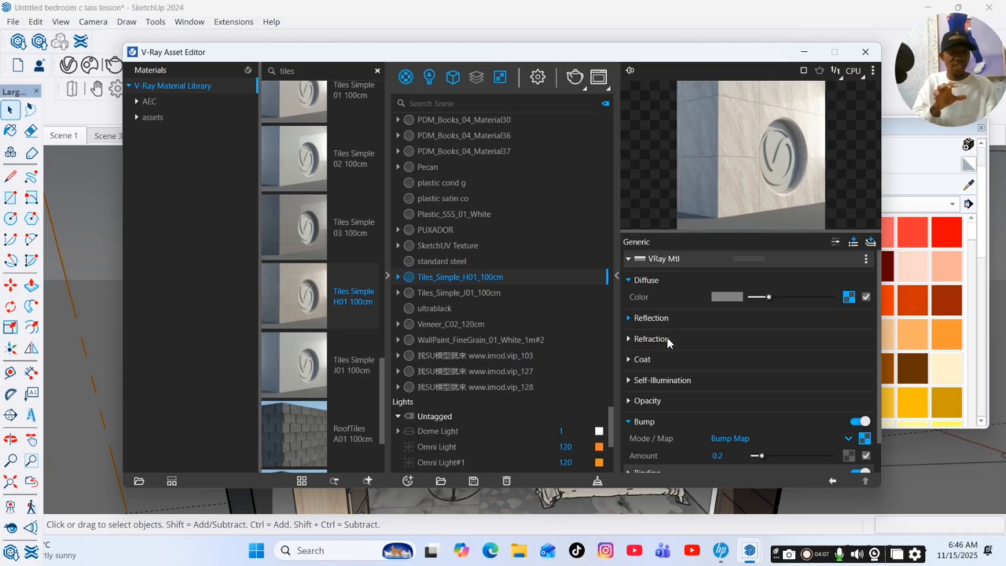
Set the tile material's Reflection Glossiness to 1 and its Reflection IOR to 2.5.
{"action": "left_click", "coordinate": [680, 319]}
{"action": "left_click_drag", "start_coordinate": [824, 352], "coordinate": [838, 351]}
{"action": "left_click", "coordinate": [728, 389]}
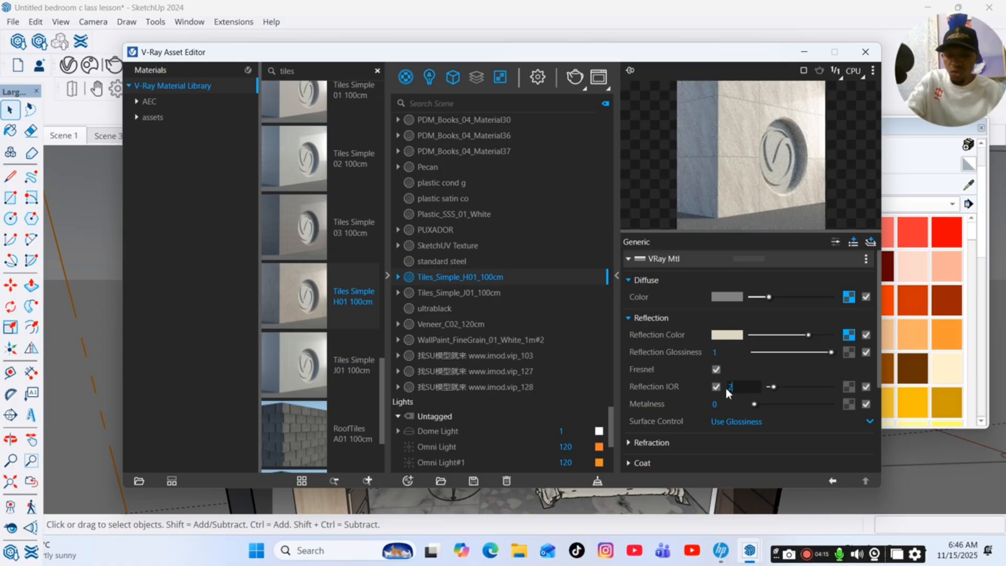
{"action": "key", "text": "Return"}
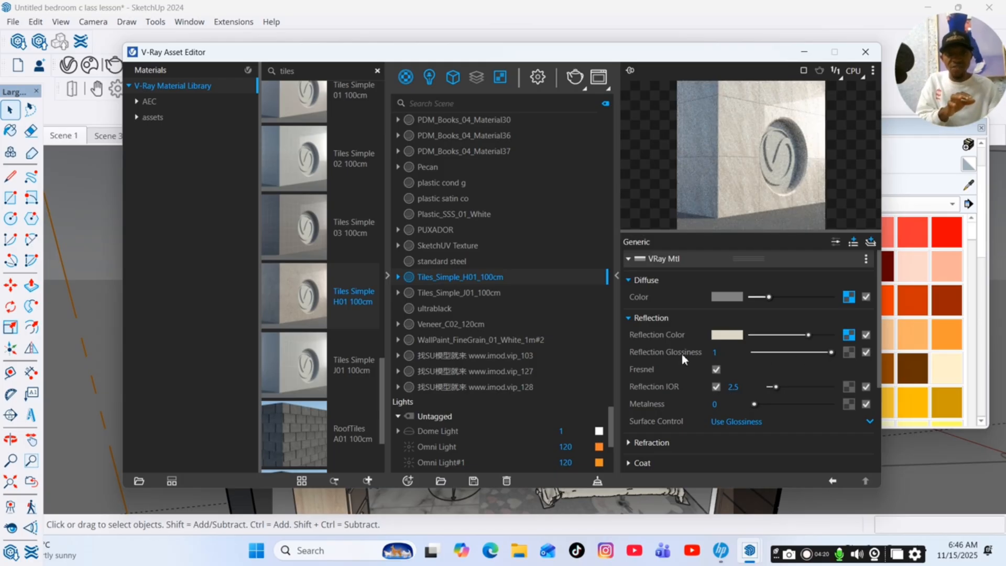
Raise the tile material's Refraction Color slightly to dark grey and set its refraction IOR to 2.5.
{"action": "left_click", "coordinate": [666, 321]}
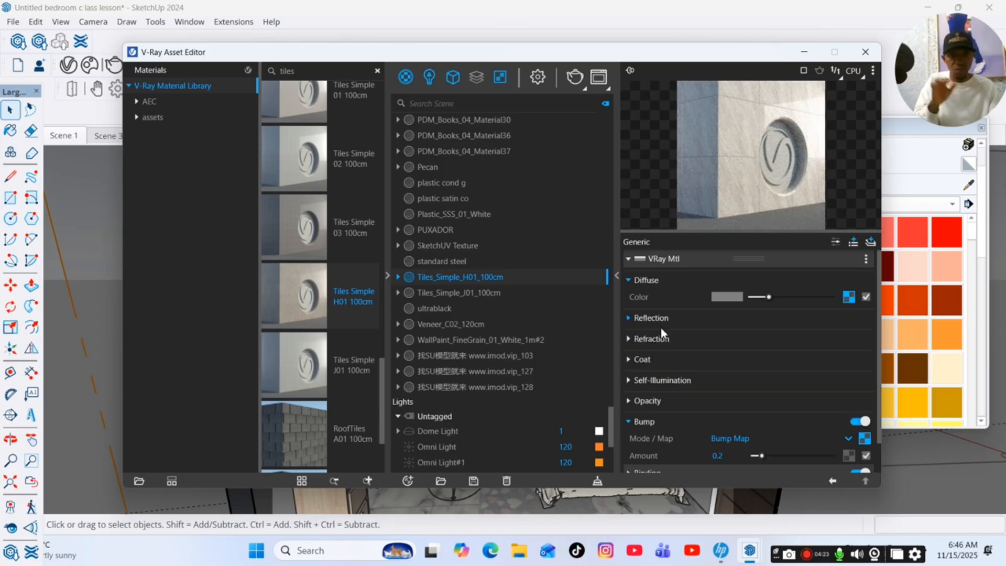
{"action": "left_click", "coordinate": [662, 340]}
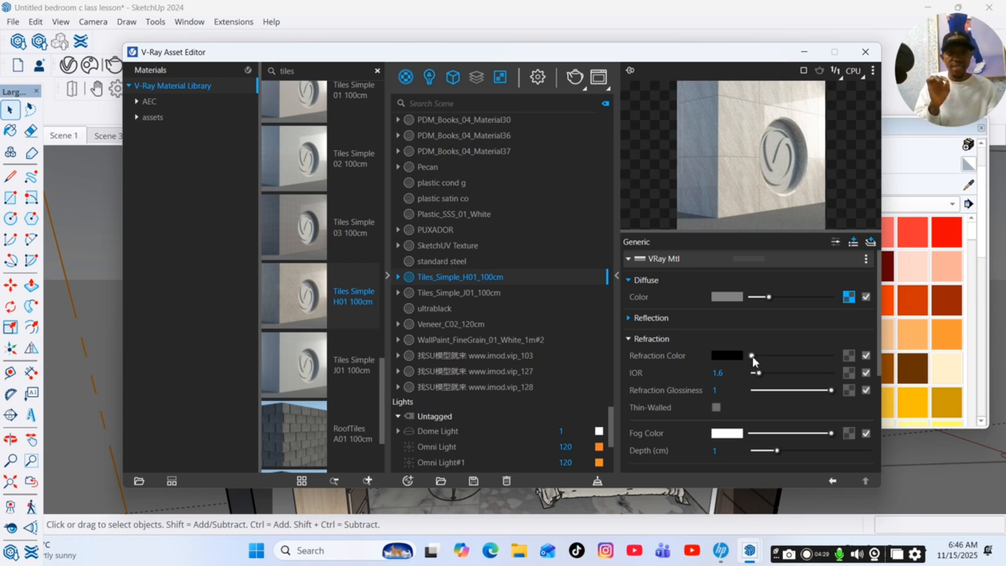
{"action": "left_click_drag", "start_coordinate": [753, 356], "coordinate": [764, 357]}
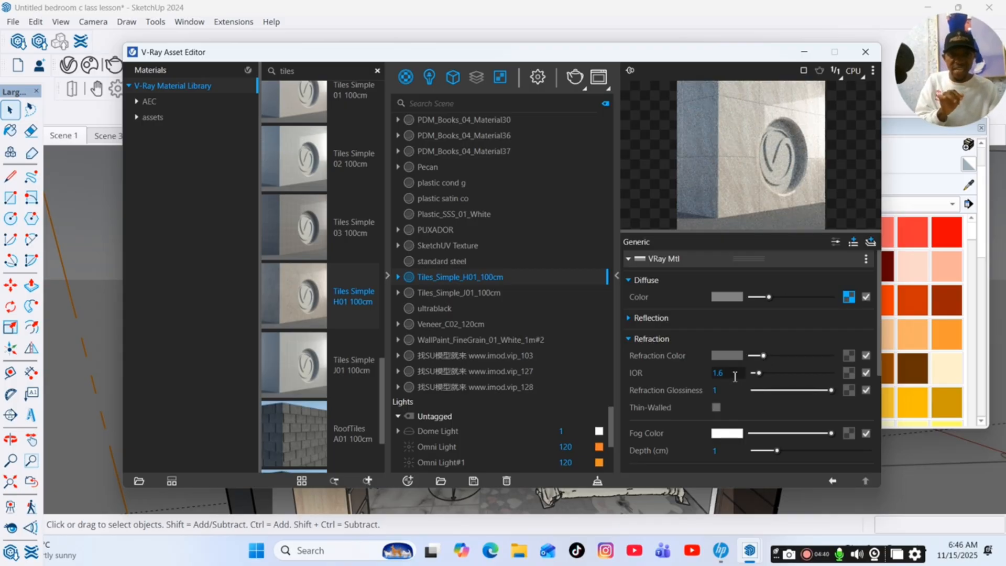
{"action": "left_click_drag", "start_coordinate": [736, 375], "coordinate": [711, 380]}
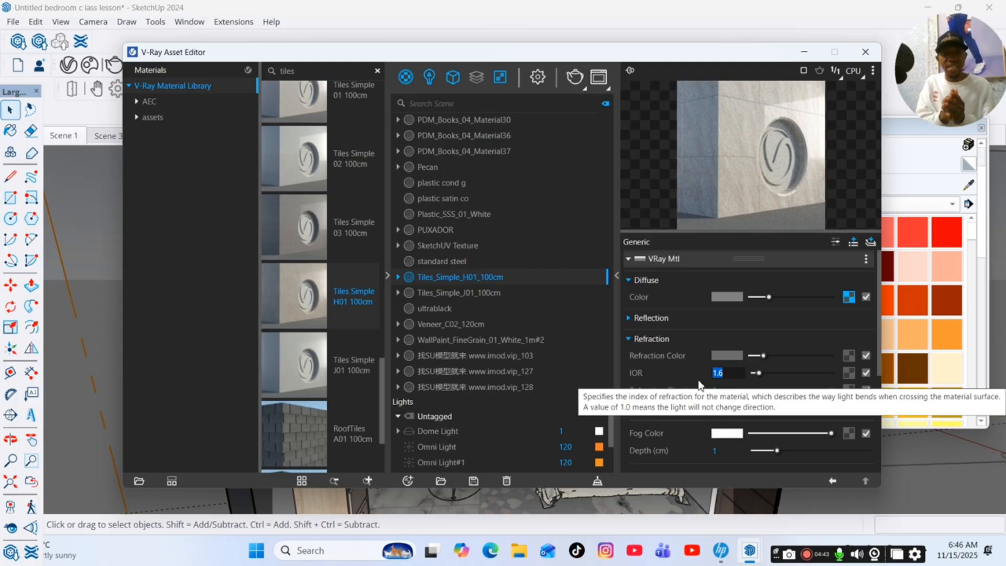
{"action": "type", "text": "2.5"}
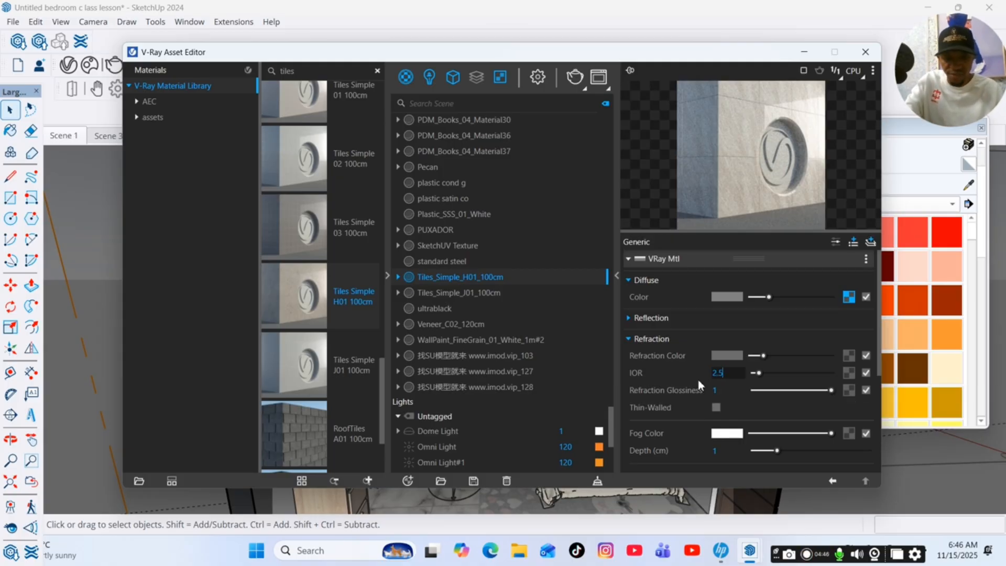
{"action": "key", "text": "Return"}
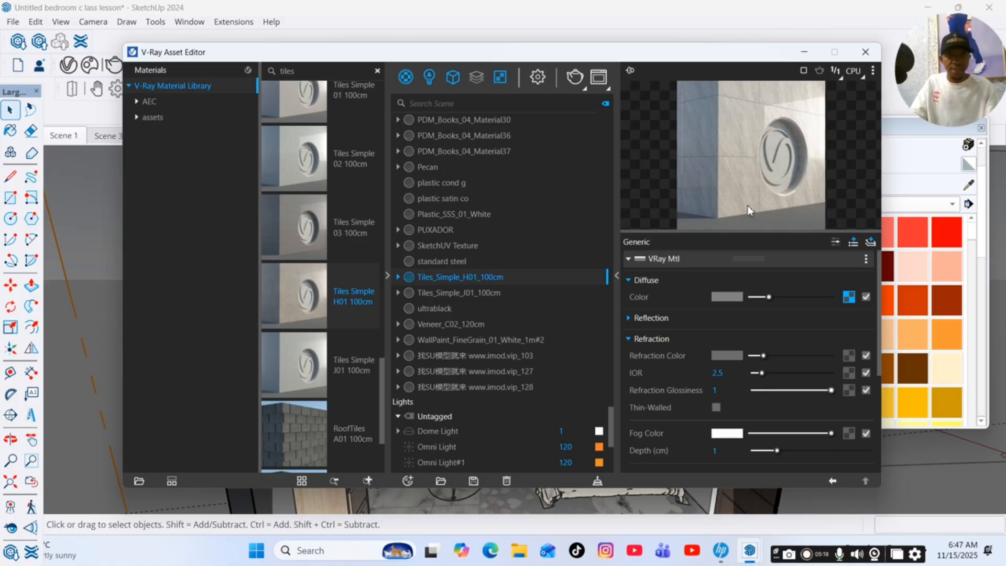
{"action": "left_click", "coordinate": [805, 52]}
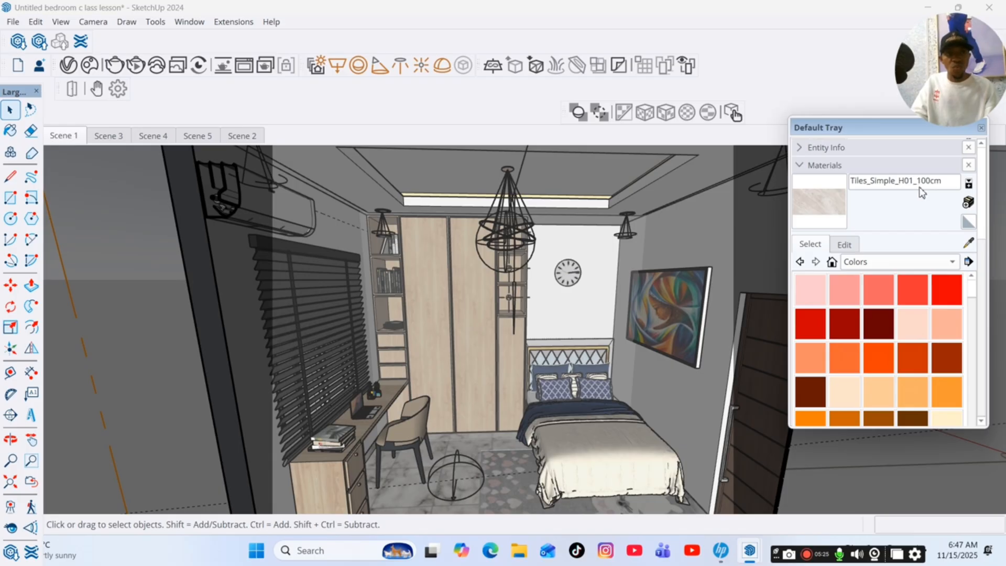
Paint the bedroom floor with the Tiles_Simple_H01_100cm material and view the floor from above.
{"action": "scroll", "coordinate": [452, 263], "scroll_direction": "down", "scroll_amount": 4}
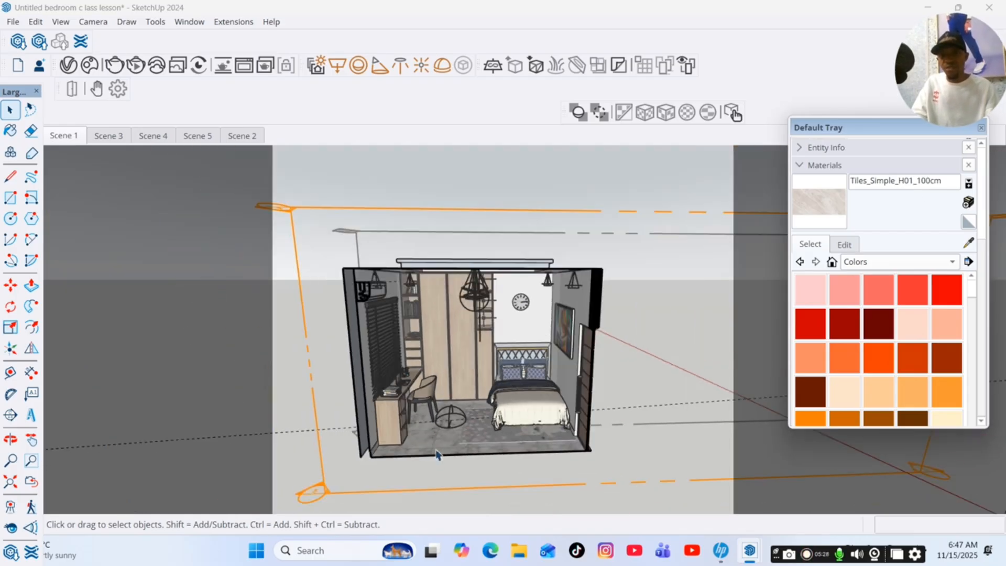
{"action": "scroll", "coordinate": [447, 447], "scroll_direction": "up", "scroll_amount": 6}
{"action": "scroll", "coordinate": [447, 446], "scroll_direction": "up", "scroll_amount": 2}
{"action": "key", "text": "b"}
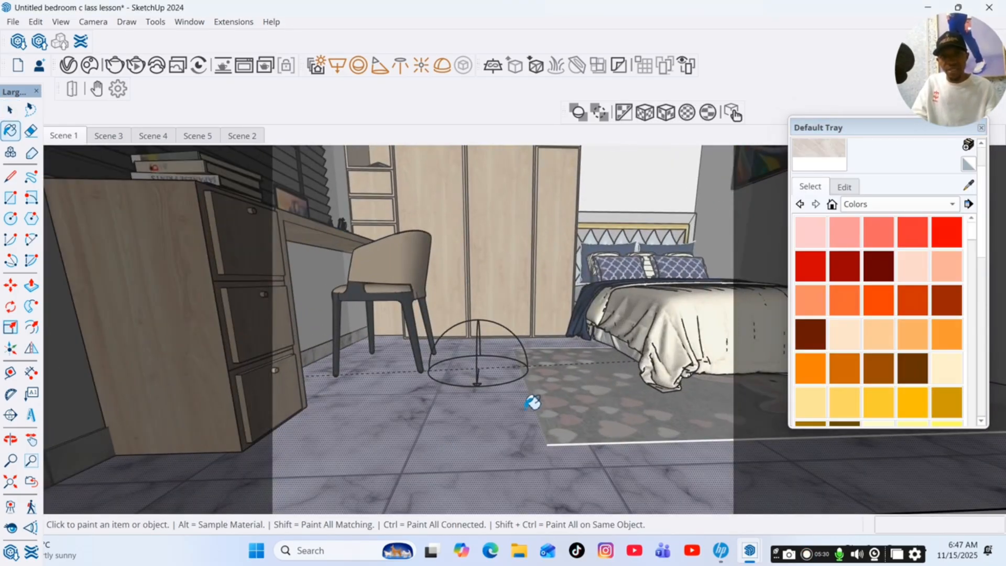
{"action": "left_click", "coordinate": [501, 419]}
{"action": "scroll", "coordinate": [479, 377], "scroll_direction": "down", "scroll_amount": 3}
{"action": "left_click", "coordinate": [10, 439]}
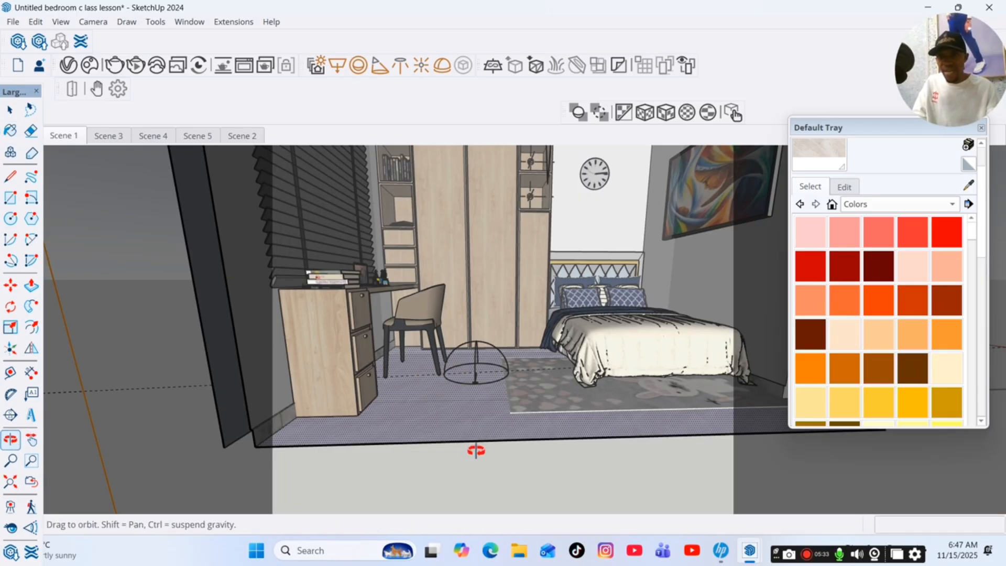
{"action": "left_click_drag", "start_coordinate": [476, 450], "coordinate": [476, 524]}
{"action": "scroll", "coordinate": [470, 418], "scroll_direction": "up", "scroll_amount": 3}
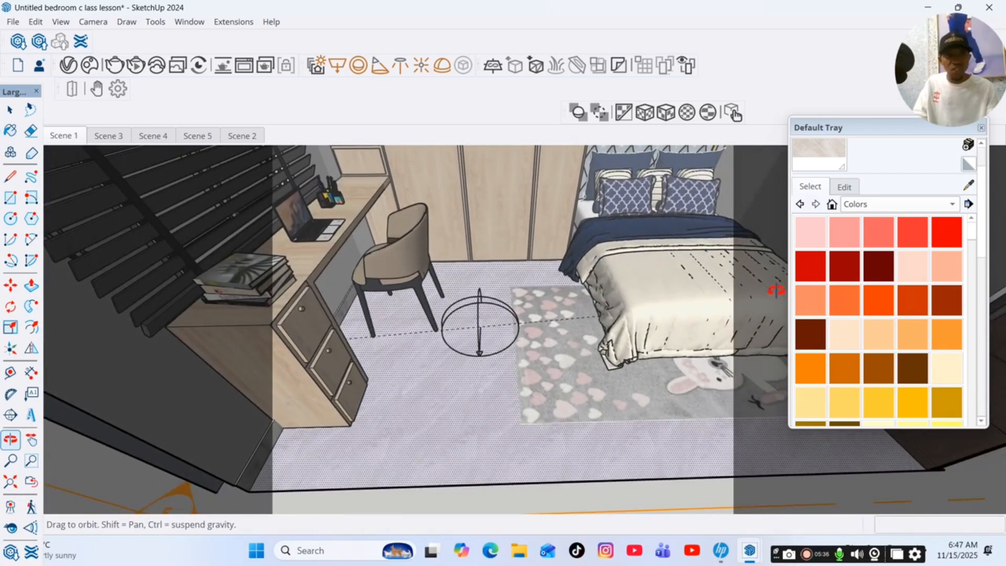
Unlock the floor tile texture's aspect ratio, set its size to 60 cm by 60 cm, and lock the ratio again.
{"action": "scroll", "coordinate": [884, 182], "scroll_direction": "up", "scroll_amount": 2}
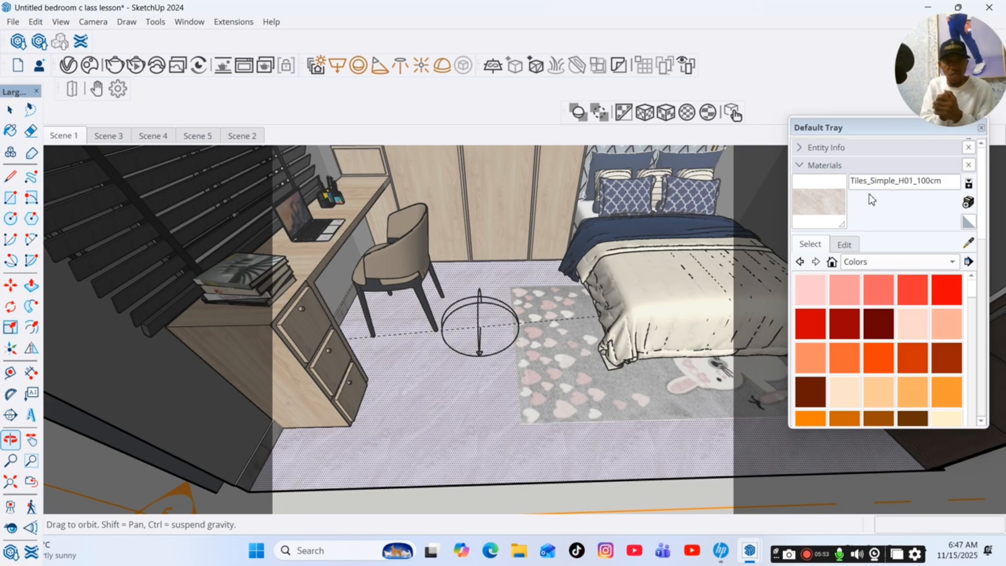
{"action": "left_click", "coordinate": [844, 246]}
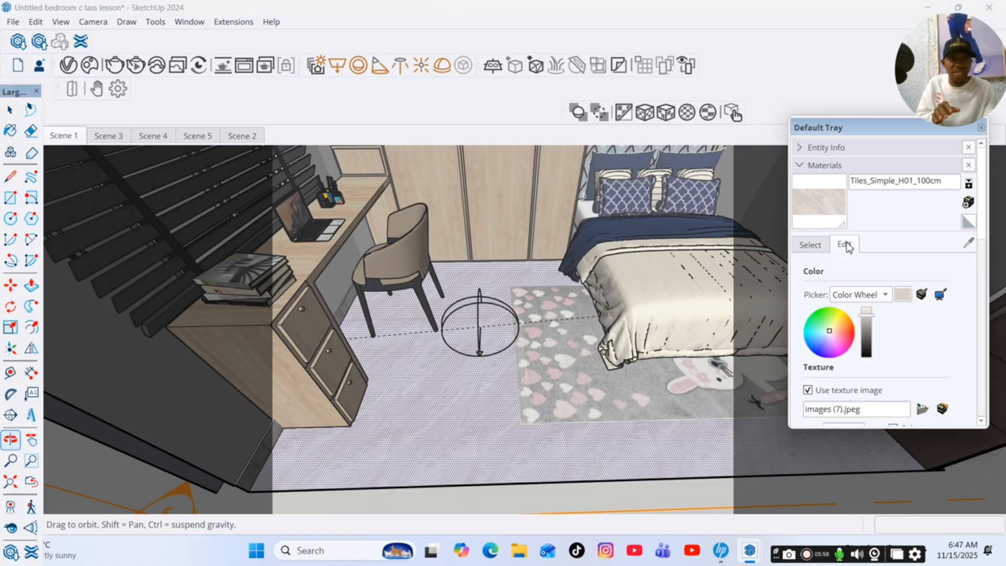
{"action": "scroll", "coordinate": [842, 260], "scroll_direction": "down", "scroll_amount": 1}
{"action": "scroll", "coordinate": [850, 318], "scroll_direction": "down", "scroll_amount": 2}
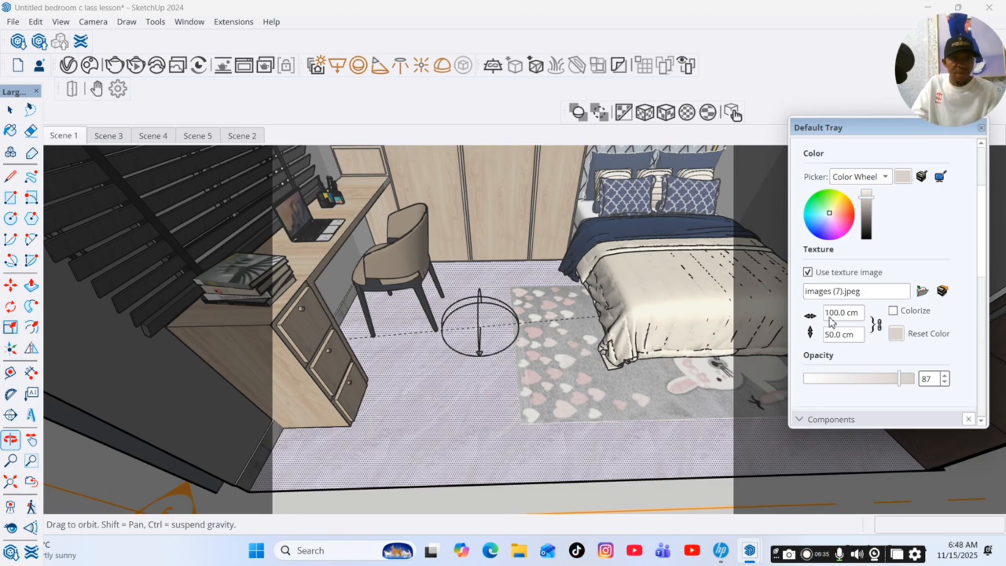
{"action": "left_click", "coordinate": [880, 329]}
{"action": "left_click_drag", "start_coordinate": [846, 316], "coordinate": [813, 315]}
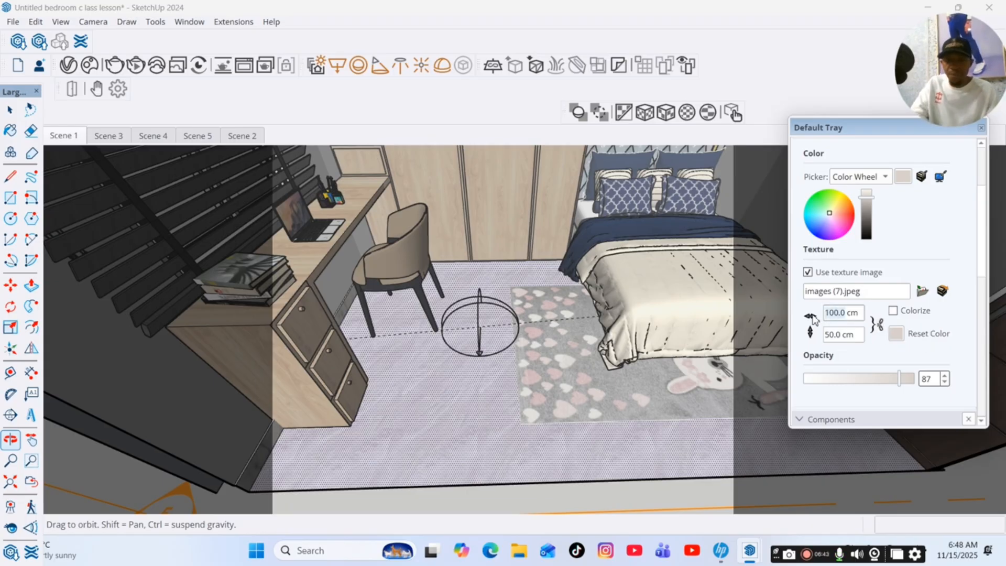
{"action": "type", "text": "60.0"}
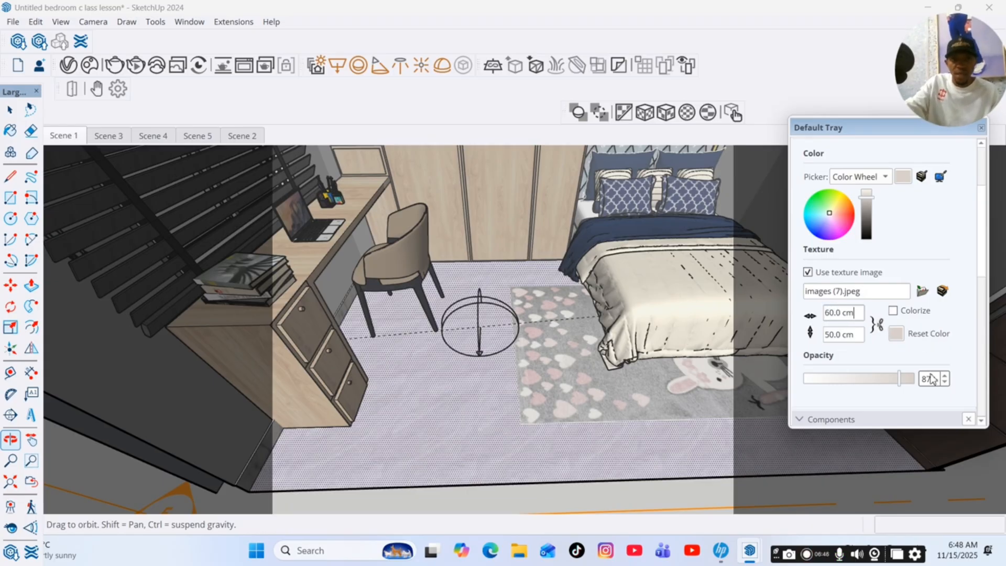
{"action": "left_click_drag", "start_coordinate": [840, 337], "coordinate": [829, 341]}
{"action": "type", "text": "60.0"}
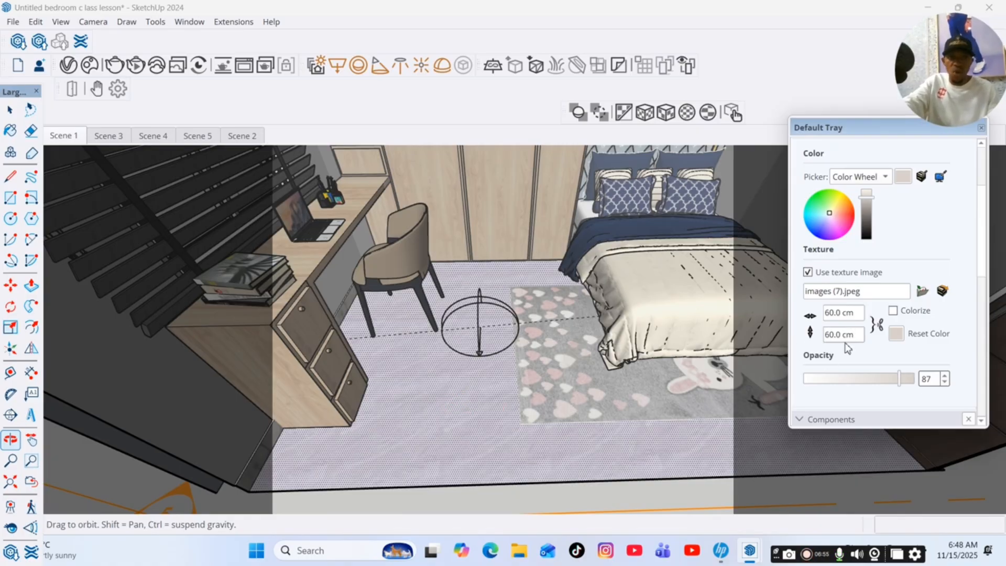
{"action": "left_click", "coordinate": [879, 326]}
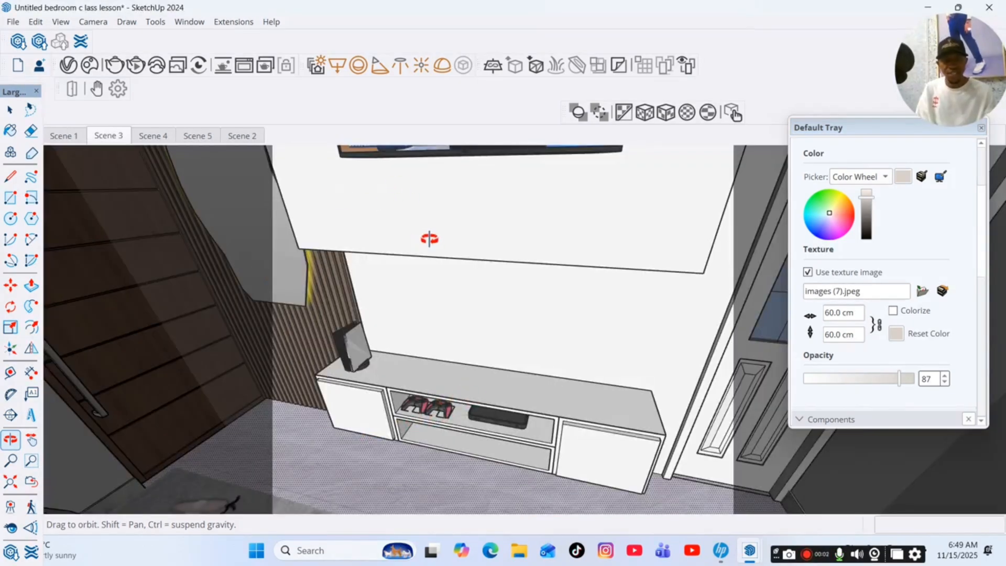
Search the V-Ray material library for veneer and add Veneer A02 120cm to the scene.
{"action": "left_click", "coordinate": [68, 65]}
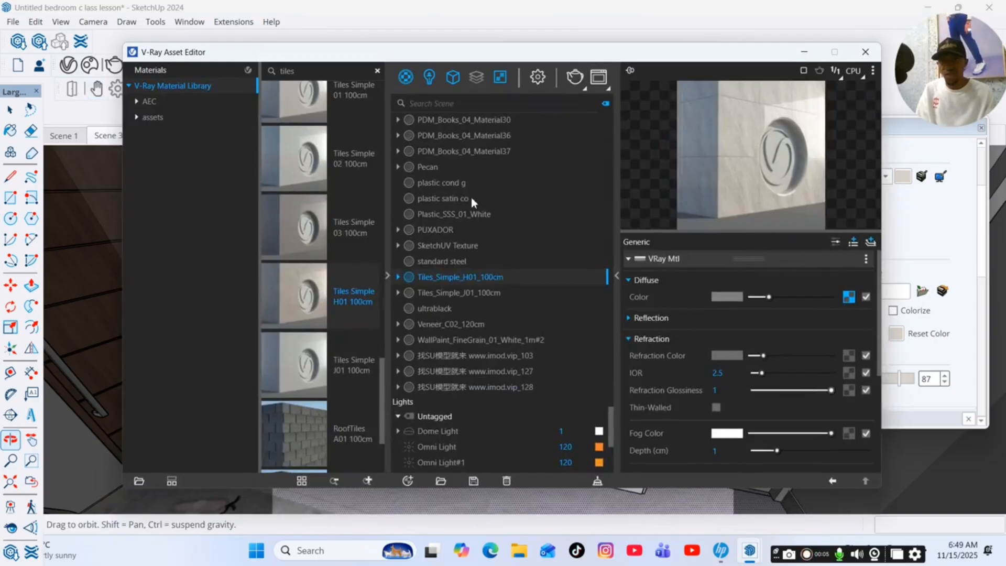
{"action": "left_click", "coordinate": [377, 71]}
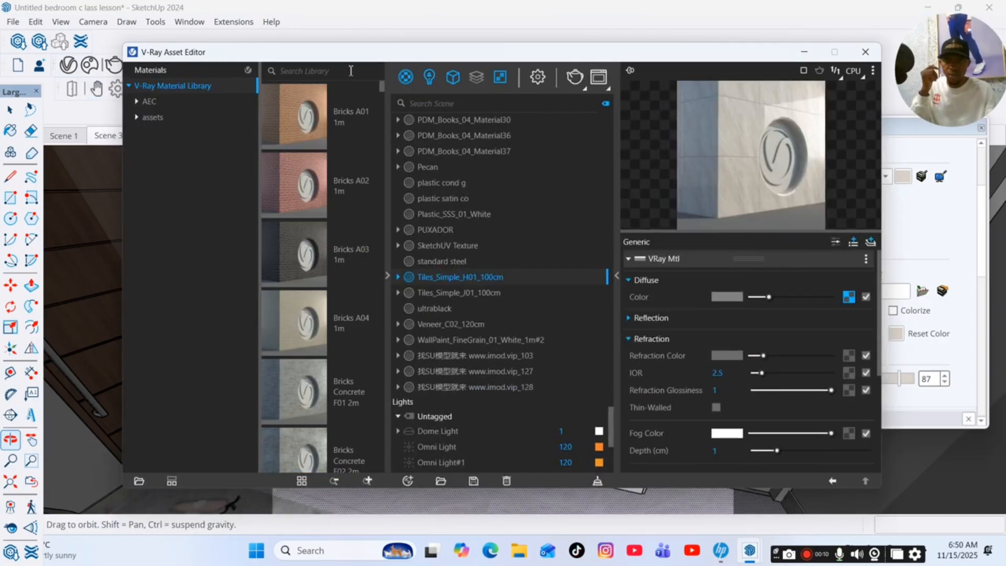
{"action": "type", "text": "ven"}
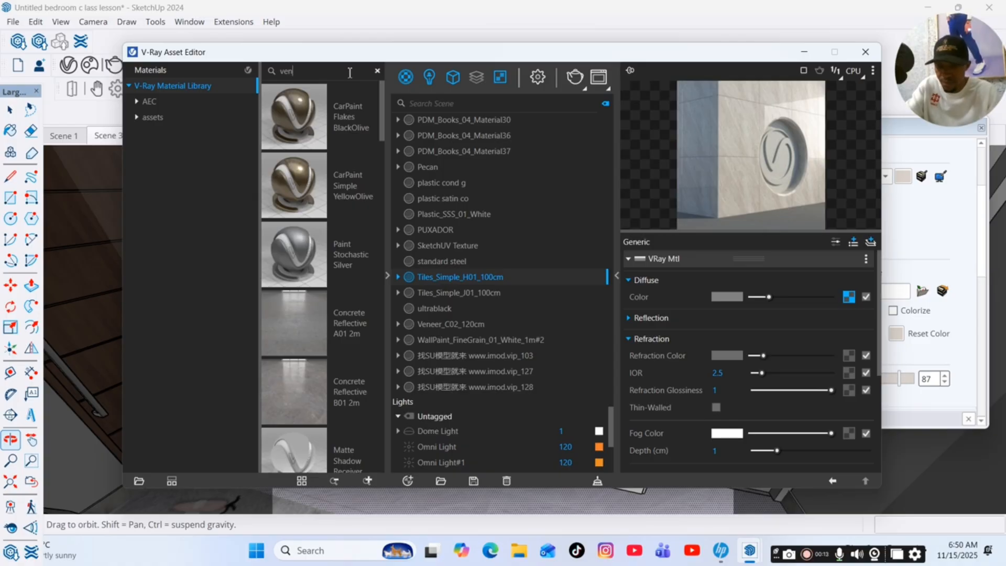
{"action": "type", "text": "er"}
{"action": "key", "text": "BackSpace"}
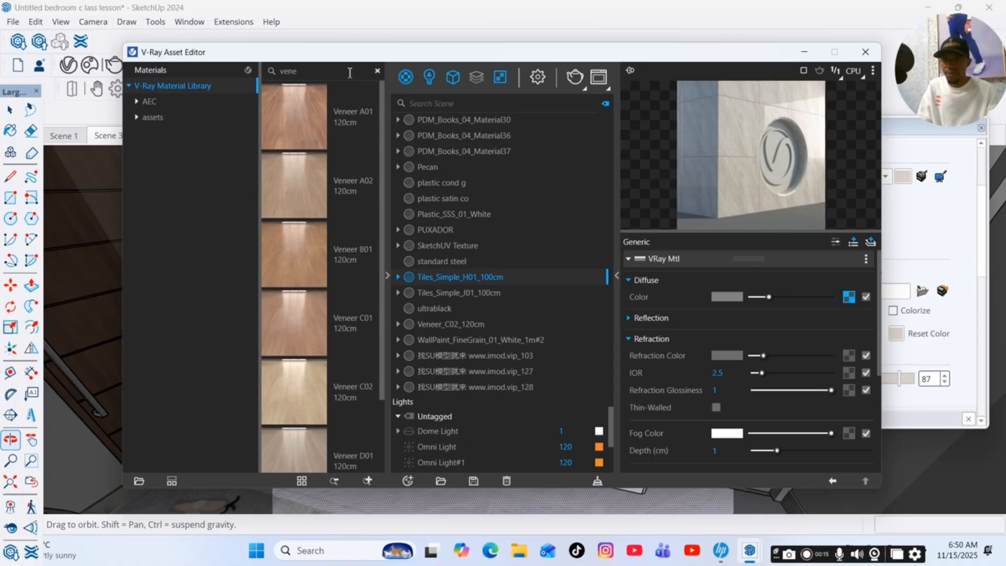
{"action": "right_click", "coordinate": [310, 177]}
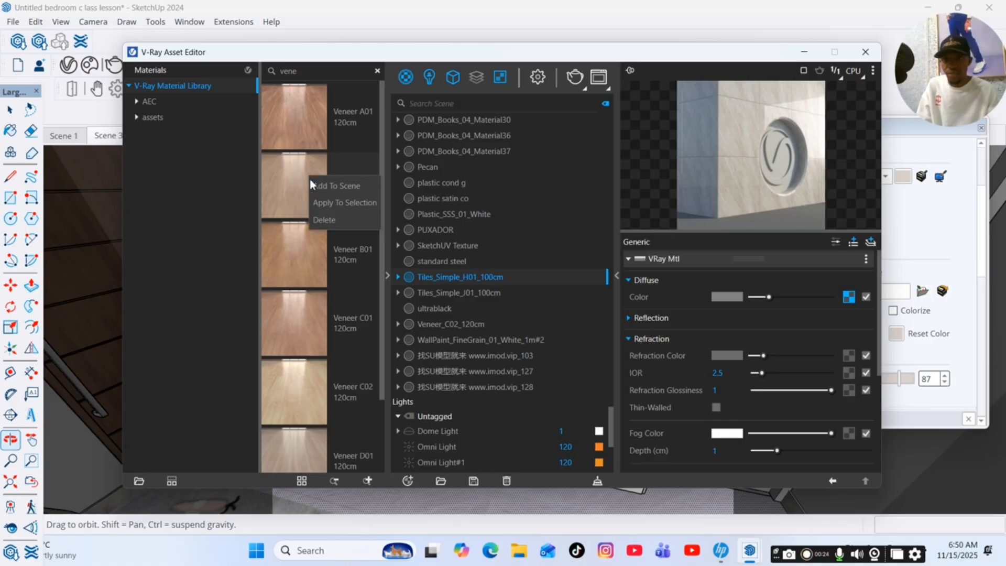
{"action": "left_click", "coordinate": [333, 189]}
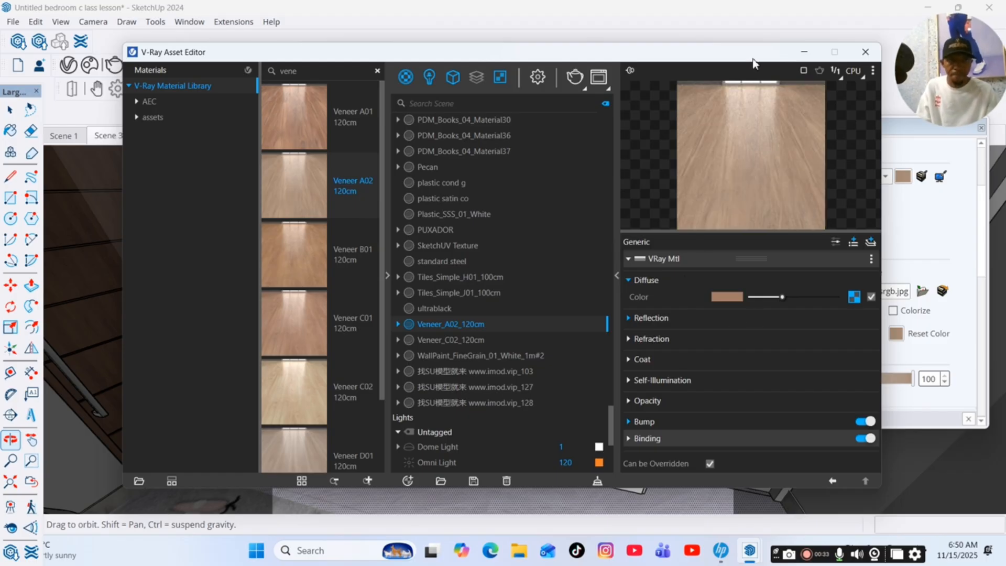
{"action": "left_click", "coordinate": [805, 53]}
Paint the TV console's top, shelf carcass and cabinet doors with the Veneer_A02_120cm material.
{"action": "scroll", "coordinate": [861, 235], "scroll_direction": "up", "scroll_amount": 3}
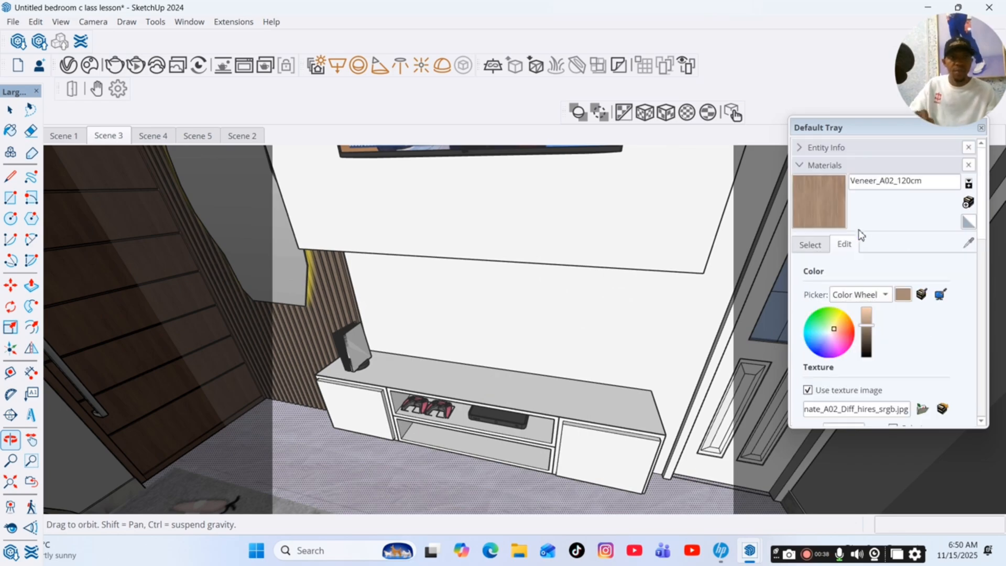
{"action": "key", "text": "space"}
{"action": "double_click", "coordinate": [538, 407]}
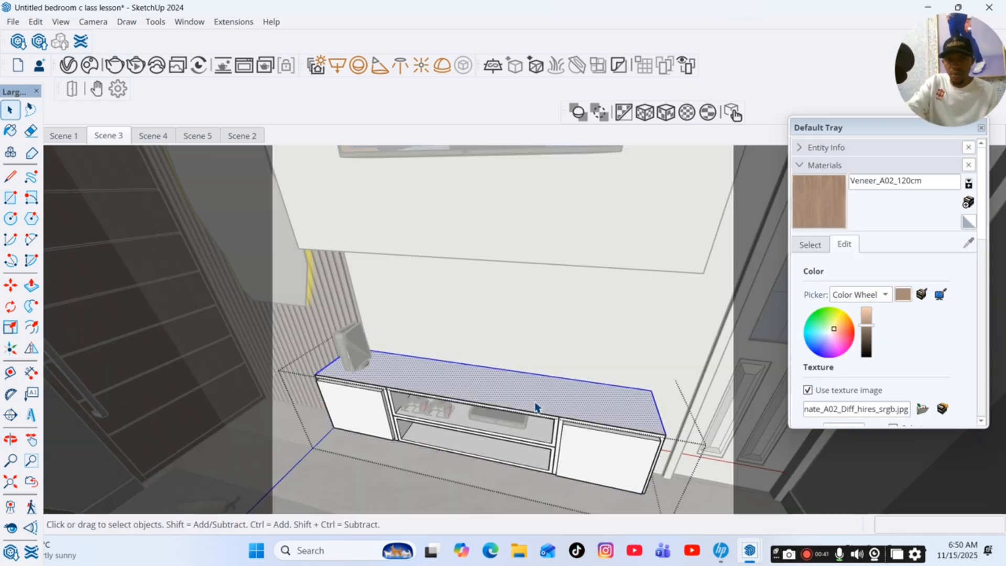
{"action": "key", "text": "b"}
{"action": "left_click", "coordinate": [577, 404]}
{"action": "scroll", "coordinate": [577, 419], "scroll_direction": "up", "scroll_amount": 5}
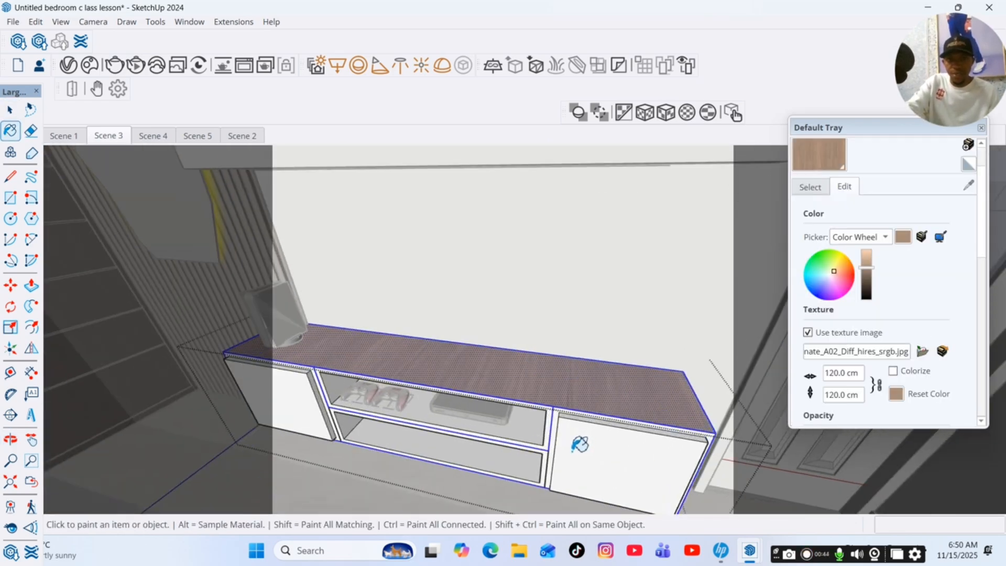
{"action": "left_click", "coordinate": [541, 403]}
{"action": "left_click", "coordinate": [535, 460]}
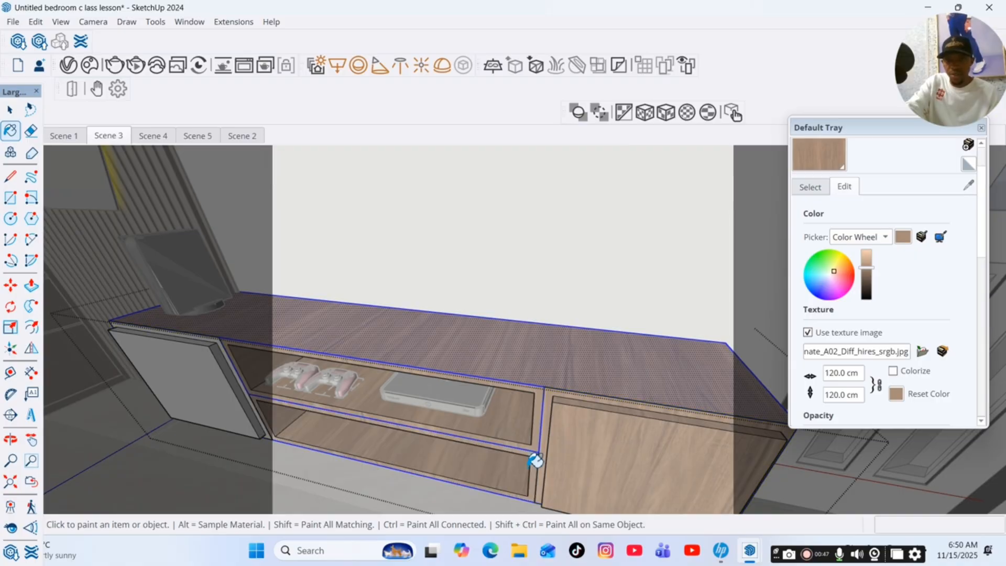
{"action": "left_click", "coordinate": [199, 393]}
{"action": "key", "text": "space"}
{"action": "scroll", "coordinate": [369, 414], "scroll_direction": "down", "scroll_amount": 4}
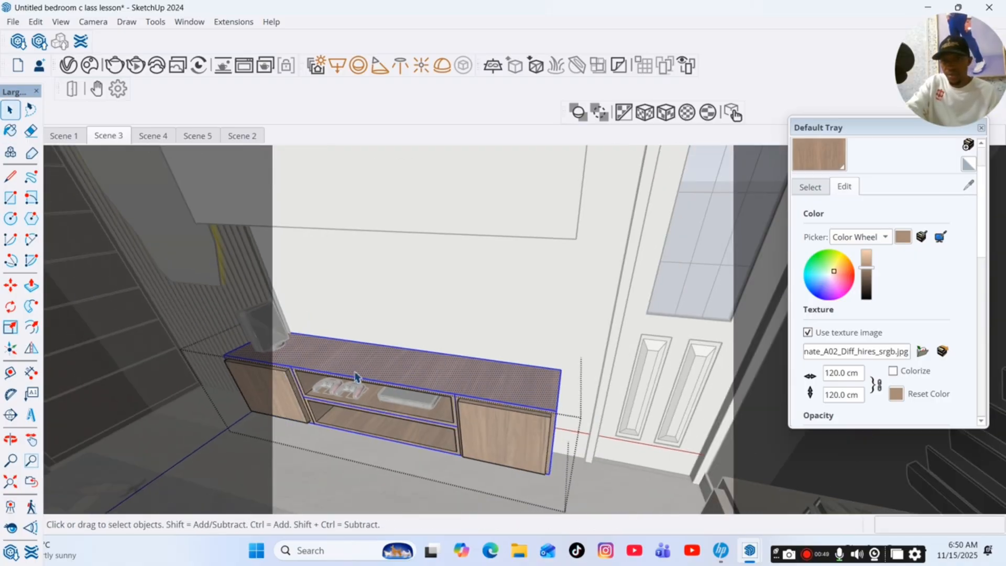
{"action": "left_click", "coordinate": [409, 209]}
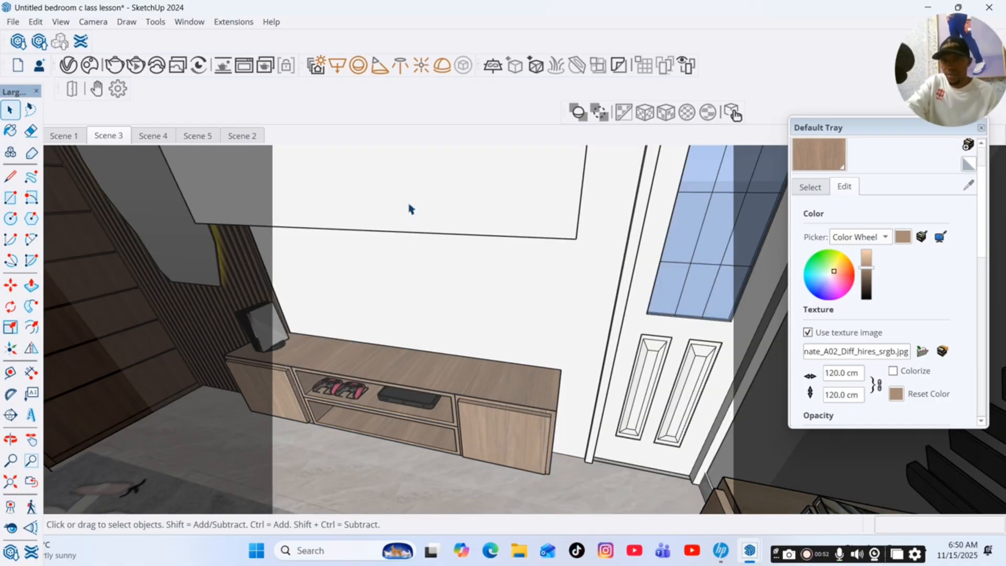
Open the TV wall panel group for editing and paint its front face with the Veneer_A02_120cm material.
{"action": "double_click", "coordinate": [524, 209]}
{"action": "left_click", "coordinate": [524, 210]}
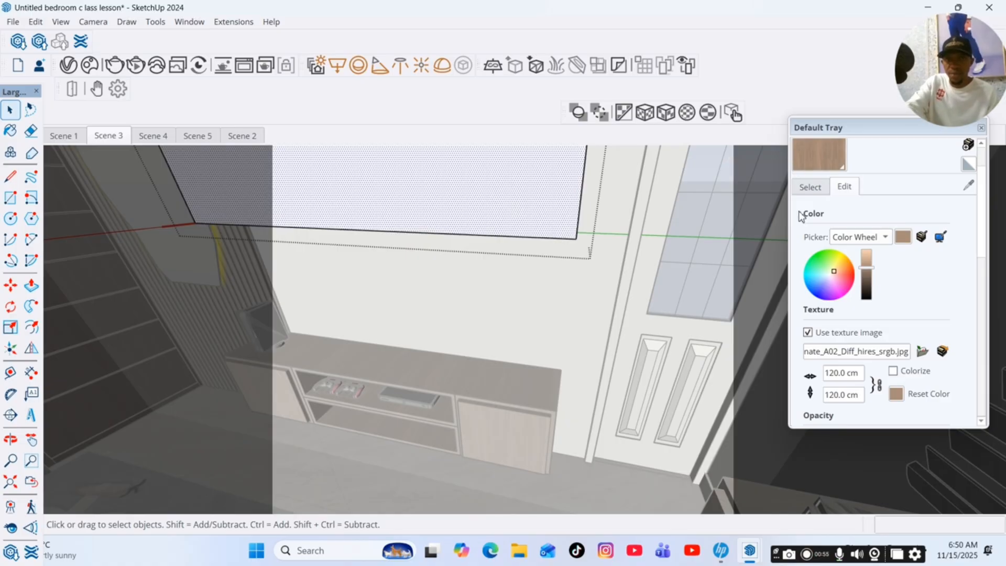
{"action": "left_click", "coordinate": [818, 163]}
{"action": "left_click", "coordinate": [512, 212]}
Paint the TV wall panel's side and all its remaining faces with the Veneer_A02_120cm material, and close the group.
{"action": "left_click", "coordinate": [11, 440]}
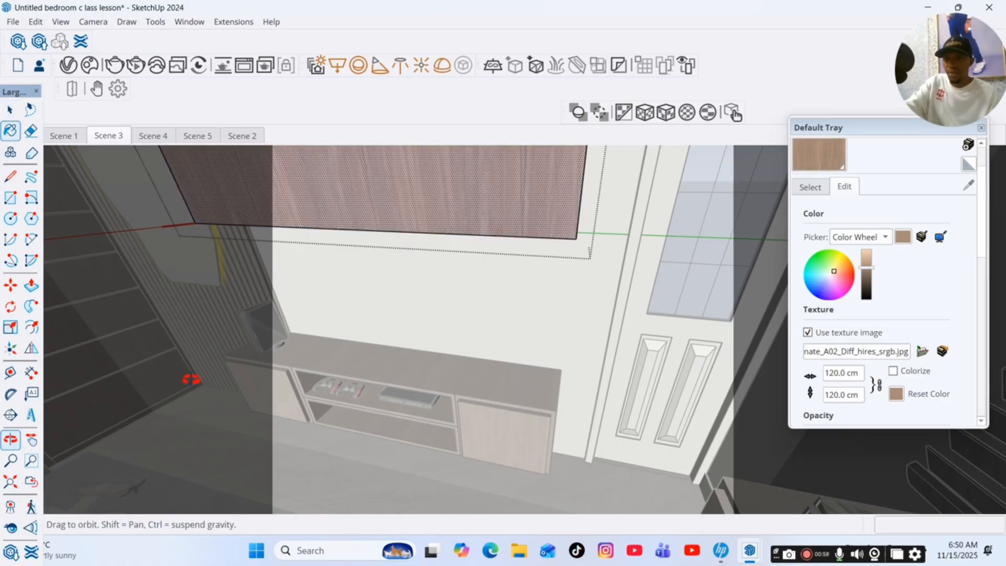
{"action": "mouse_move", "coordinate": [191, 379]}
{"action": "middle_mouse_down"}
{"action": "mouse_move", "coordinate": [494, 256]}
{"action": "mouse_move", "coordinate": [419, 309]}
{"action": "middle_mouse_up"}
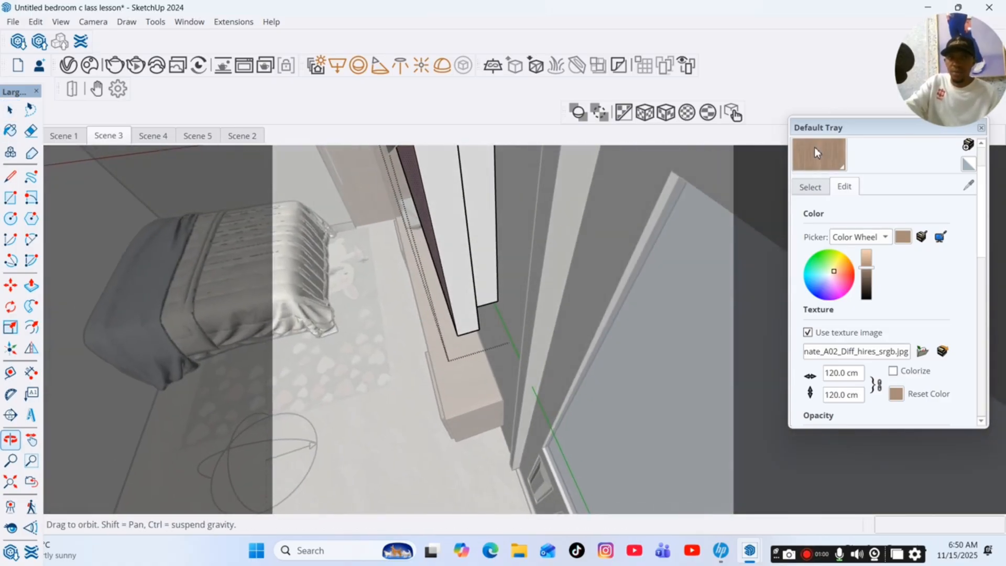
{"action": "left_click", "coordinate": [460, 204]}
{"action": "key", "text": "space"}
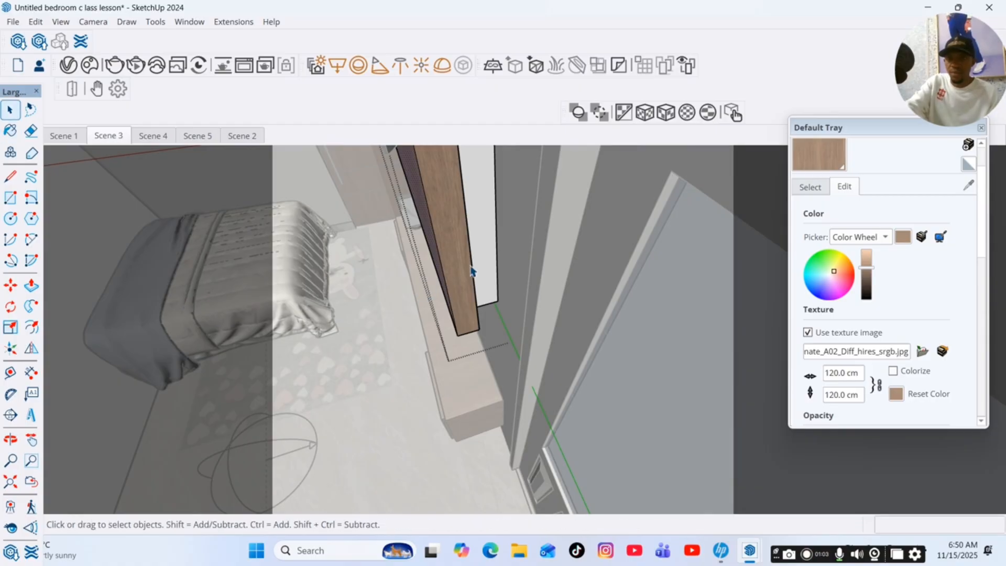
{"action": "triple_click", "coordinate": [471, 271]}
{"action": "key", "text": "b"}
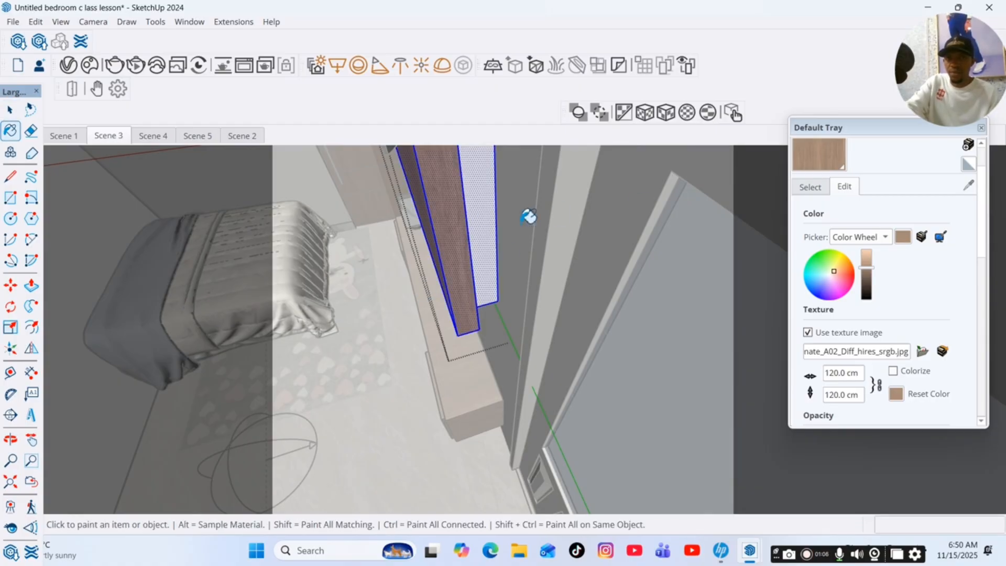
{"action": "left_click", "coordinate": [449, 247]}
{"action": "key", "text": "space"}
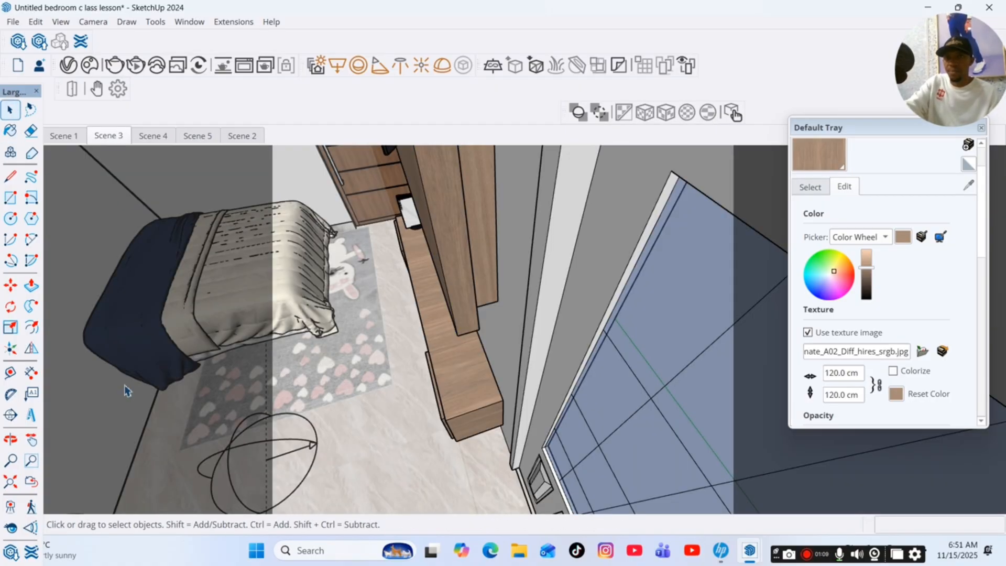
Examine the veneered TV wall panel and console from the bed side and look through the veneer material's settings.
{"action": "left_click", "coordinate": [11, 439]}
{"action": "mouse_move", "coordinate": [367, 341]}
{"action": "left_mouse_down"}
{"action": "mouse_move", "coordinate": [600, 268]}
{"action": "mouse_move", "coordinate": [623, 285]}
{"action": "mouse_move", "coordinate": [508, 297]}
{"action": "mouse_move", "coordinate": [341, 250]}
{"action": "mouse_move", "coordinate": [483, 293]}
{"action": "mouse_move", "coordinate": [479, 264]}
{"action": "left_mouse_up"}
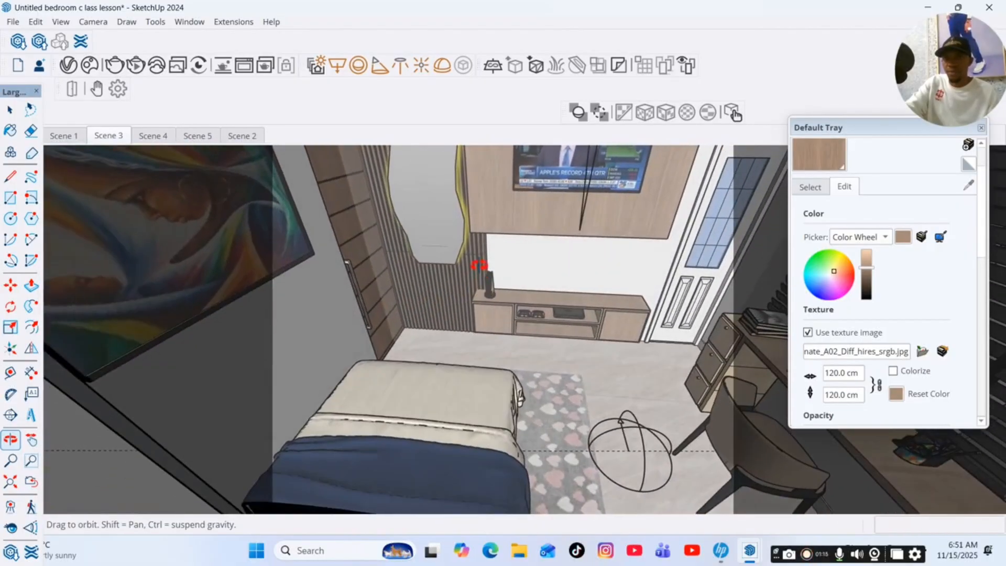
{"action": "left_click", "coordinate": [32, 440]}
{"action": "left_click_drag", "start_coordinate": [707, 173], "coordinate": [407, 256]}
{"action": "left_click", "coordinate": [10, 439]}
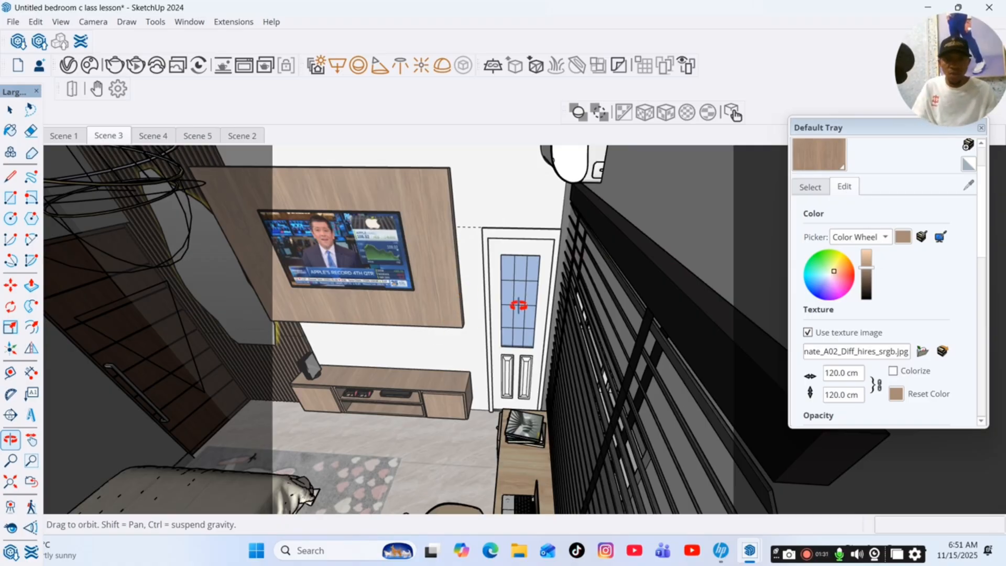
{"action": "scroll", "coordinate": [785, 284], "scroll_direction": "up", "scroll_amount": 1}
{"action": "scroll", "coordinate": [836, 274], "scroll_direction": "up", "scroll_amount": 1}
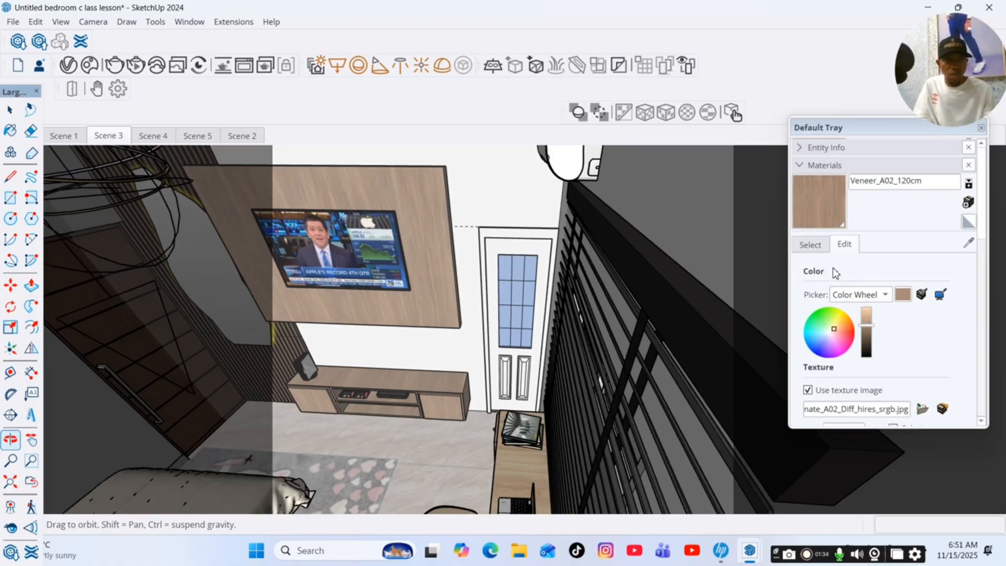
{"action": "scroll", "coordinate": [851, 277], "scroll_direction": "down", "scroll_amount": 5}
{"action": "scroll", "coordinate": [849, 294], "scroll_direction": "up", "scroll_amount": 5}
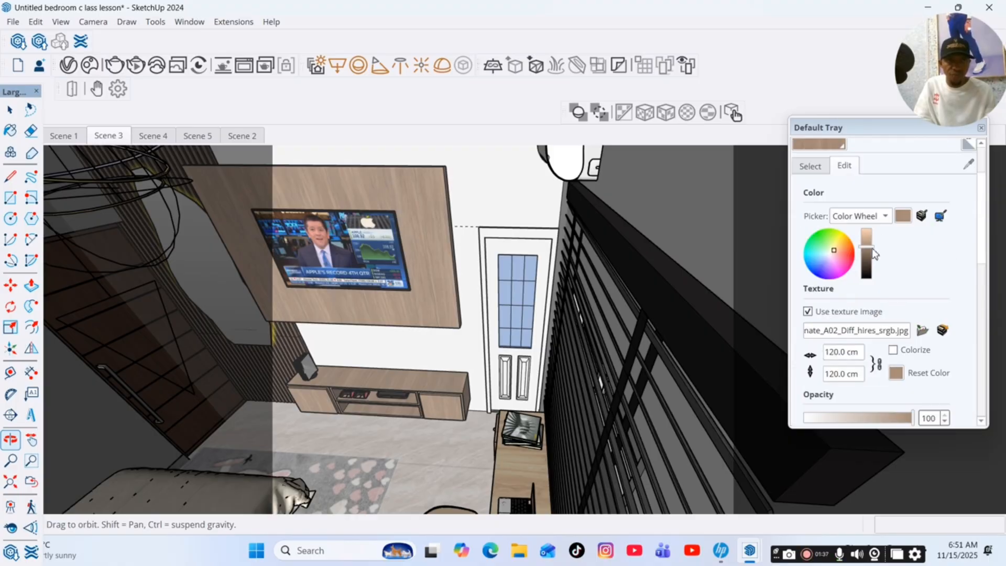
Switch the Veneer_A02_120cm color picker to HLS and set the lightness to 61.
{"action": "left_click", "coordinate": [870, 216]}
{"action": "left_click", "coordinate": [854, 232]}
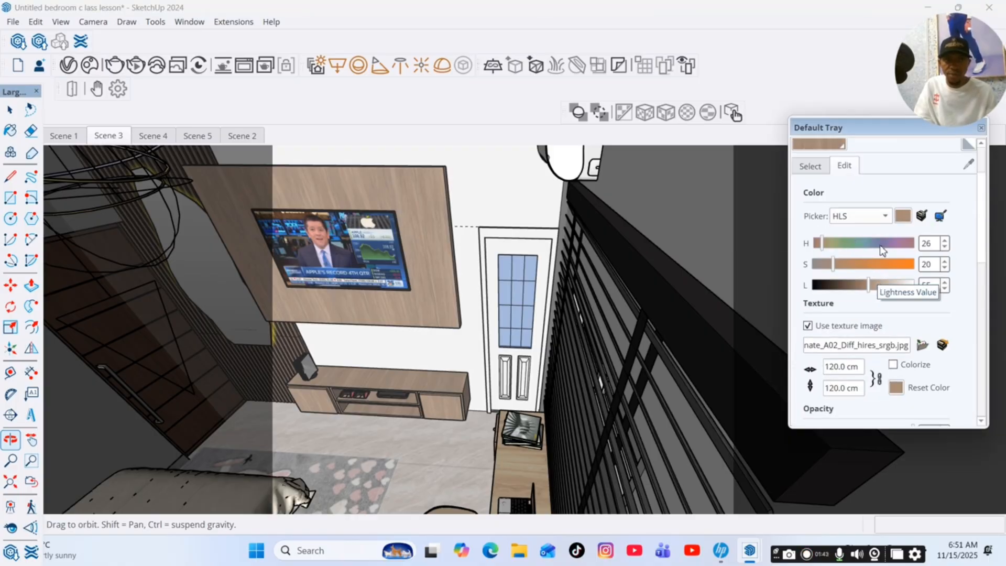
{"action": "left_click", "coordinate": [865, 216]}
{"action": "left_click", "coordinate": [851, 199]}
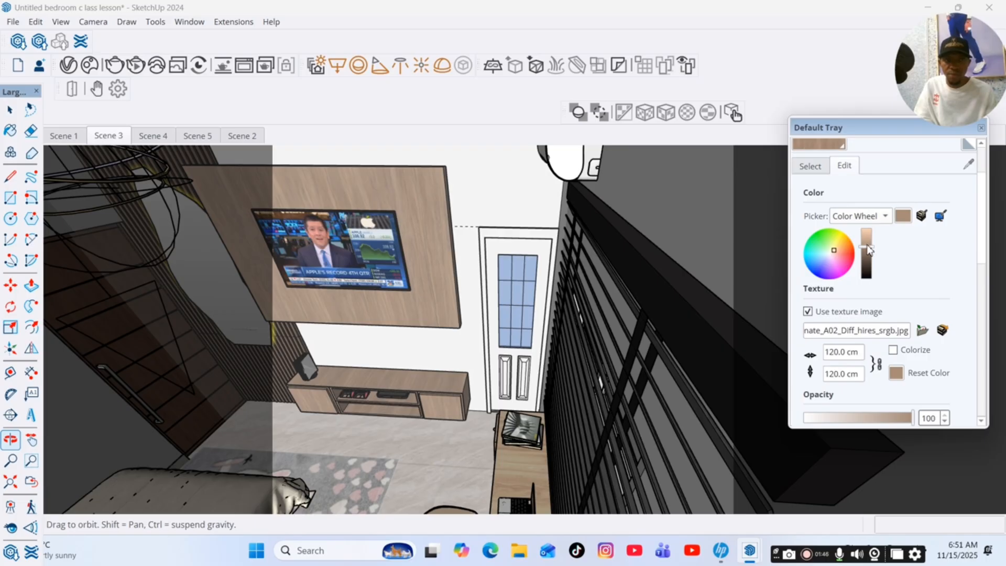
{"action": "mouse_move", "coordinate": [868, 246]}
{"action": "left_mouse_down"}
{"action": "mouse_move", "coordinate": [867, 235]}
{"action": "mouse_move", "coordinate": [871, 253]}
{"action": "mouse_move", "coordinate": [866, 245]}
{"action": "left_mouse_up"}
{"action": "left_click", "coordinate": [884, 217]}
{"action": "left_click", "coordinate": [854, 232]}
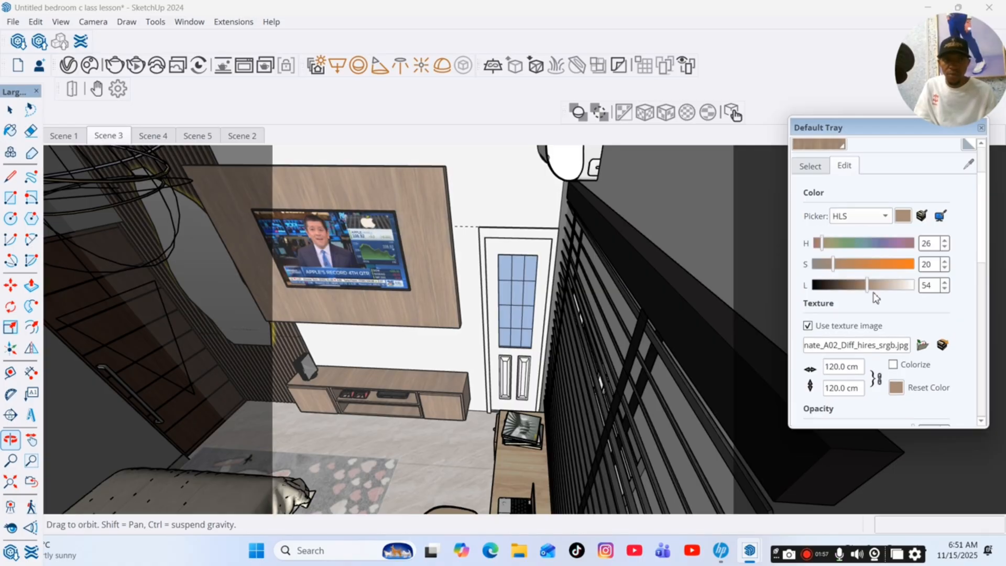
{"action": "left_click_drag", "start_coordinate": [867, 289], "coordinate": [876, 295]}
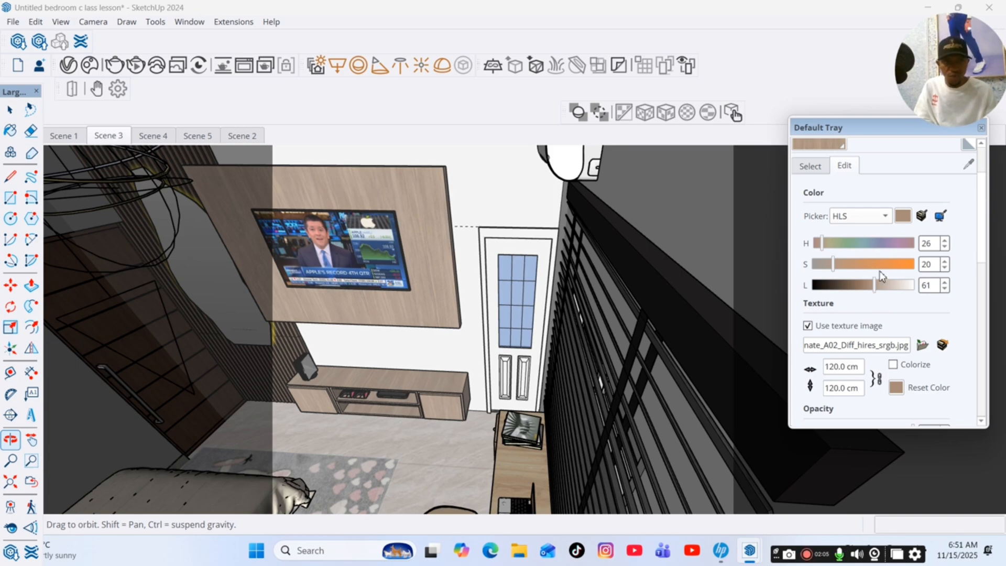
{"action": "scroll", "coordinate": [865, 216], "scroll_direction": "up", "scroll_amount": 3}
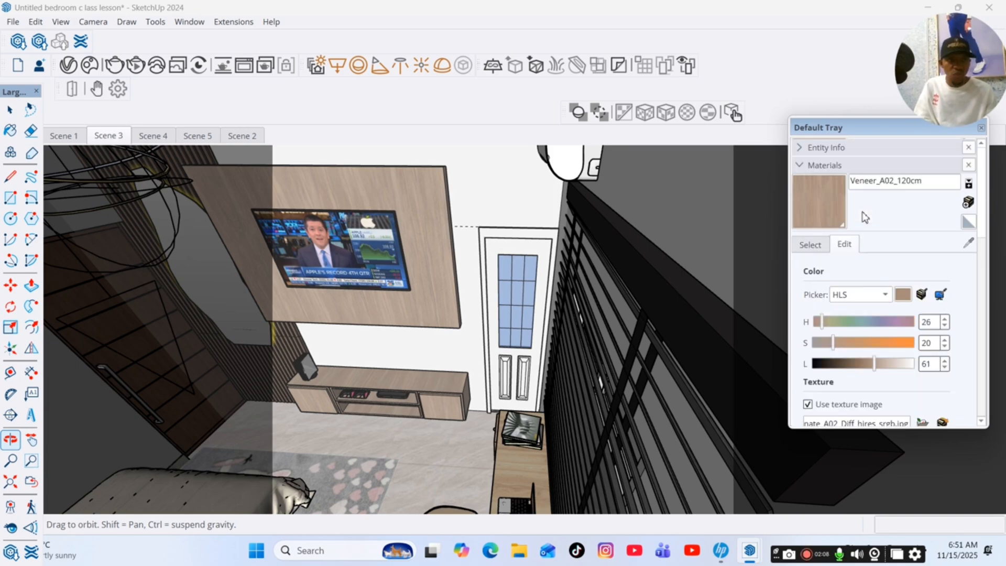
{"action": "left_click", "coordinate": [885, 295]}
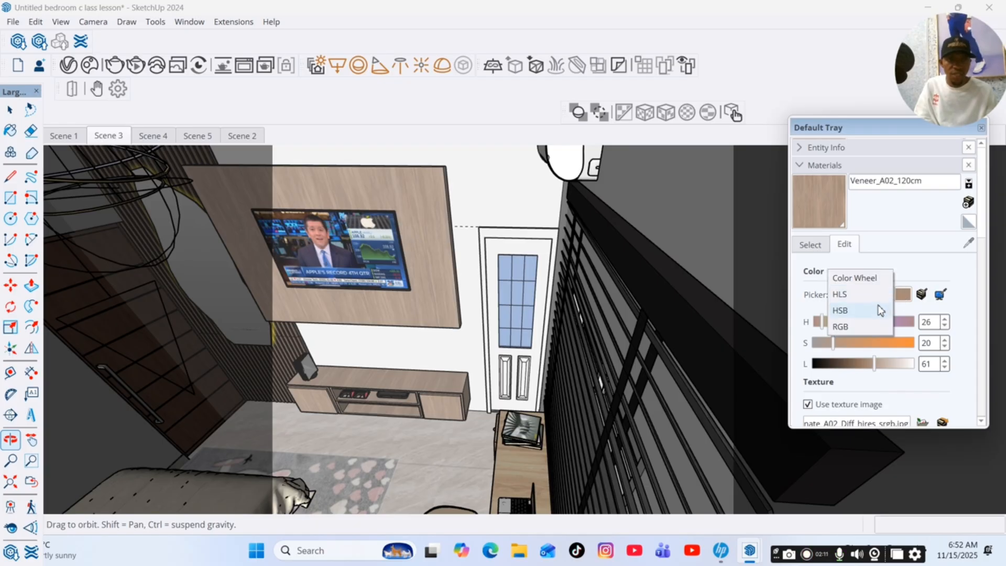
{"action": "left_click", "coordinate": [850, 298]}
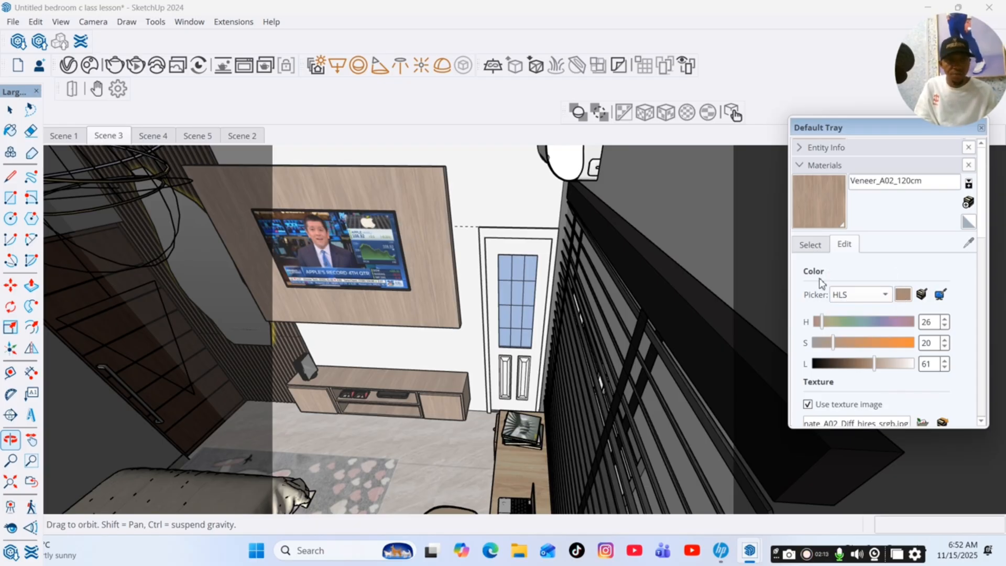
{"action": "scroll", "coordinate": [856, 334], "scroll_direction": "down", "scroll_amount": 3}
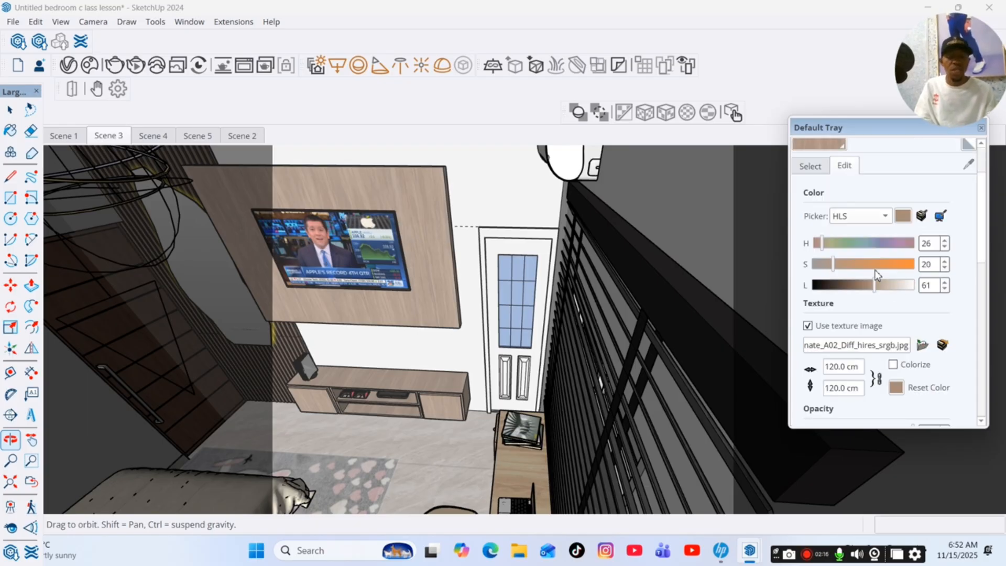
{"action": "scroll", "coordinate": [875, 271], "scroll_direction": "down", "scroll_amount": 2}
{"action": "scroll", "coordinate": [873, 270], "scroll_direction": "down", "scroll_amount": 5}
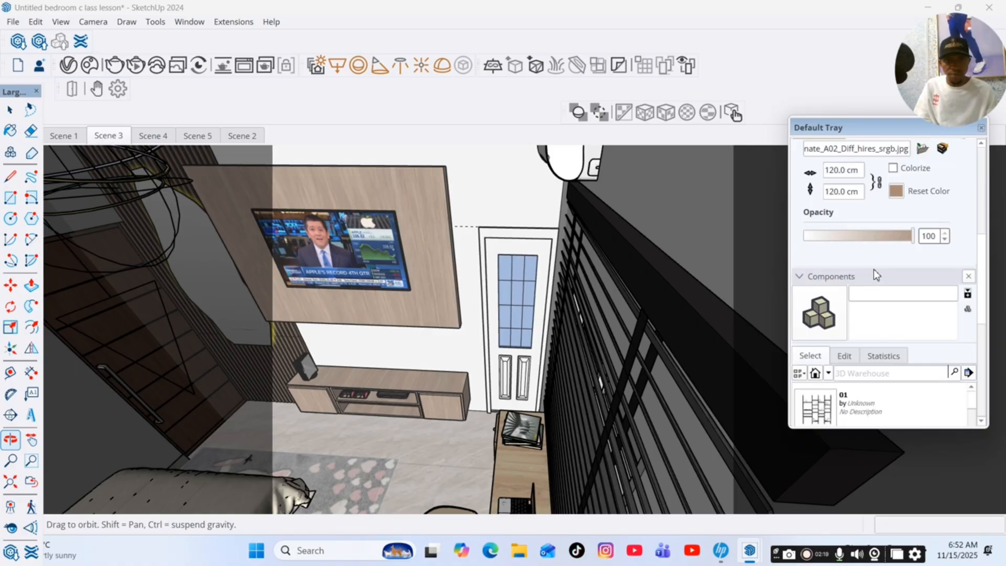
{"action": "scroll", "coordinate": [873, 269], "scroll_direction": "down", "scroll_amount": 2}
{"action": "key", "text": "space"}
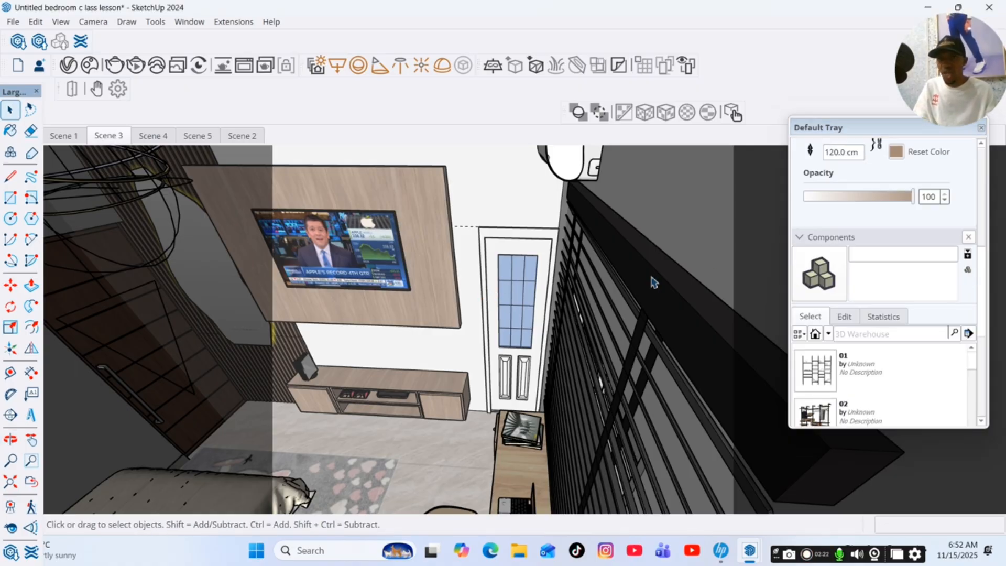
{"action": "scroll", "coordinate": [528, 251], "scroll_direction": "up", "scroll_amount": 5}
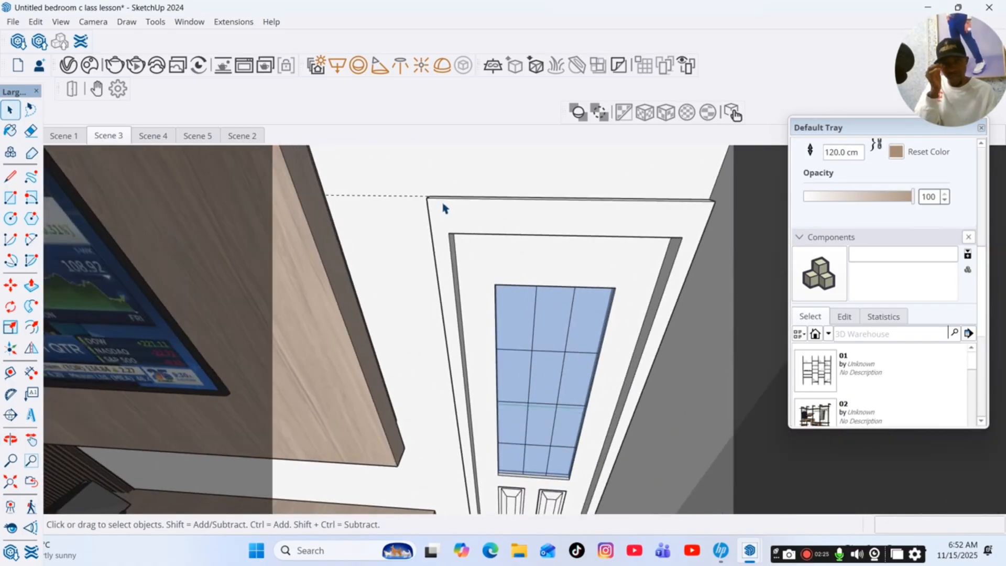
Create a new Generic material in the V-Ray Asset Editor.
{"action": "left_click", "coordinate": [68, 65]}
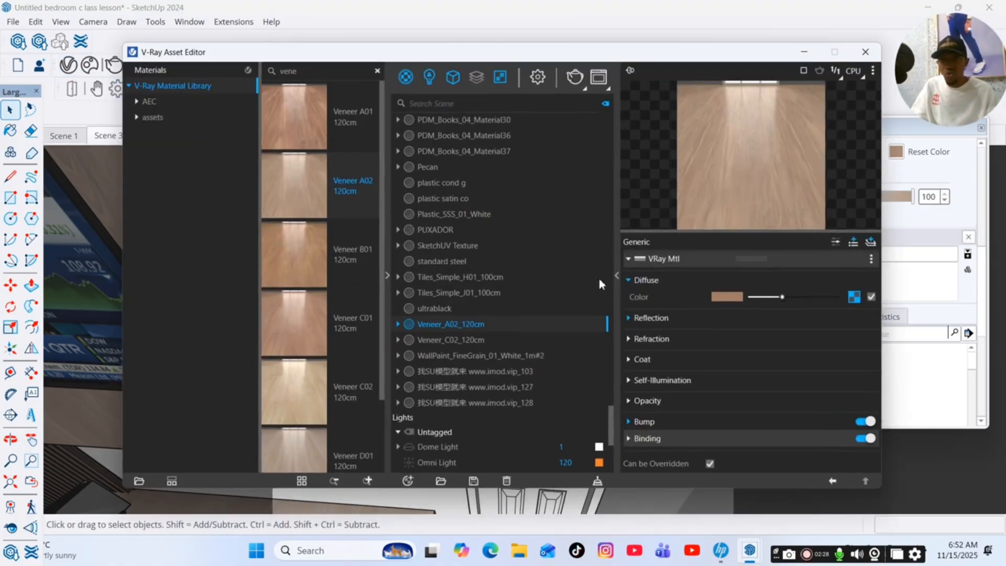
{"action": "left_click", "coordinate": [408, 481]}
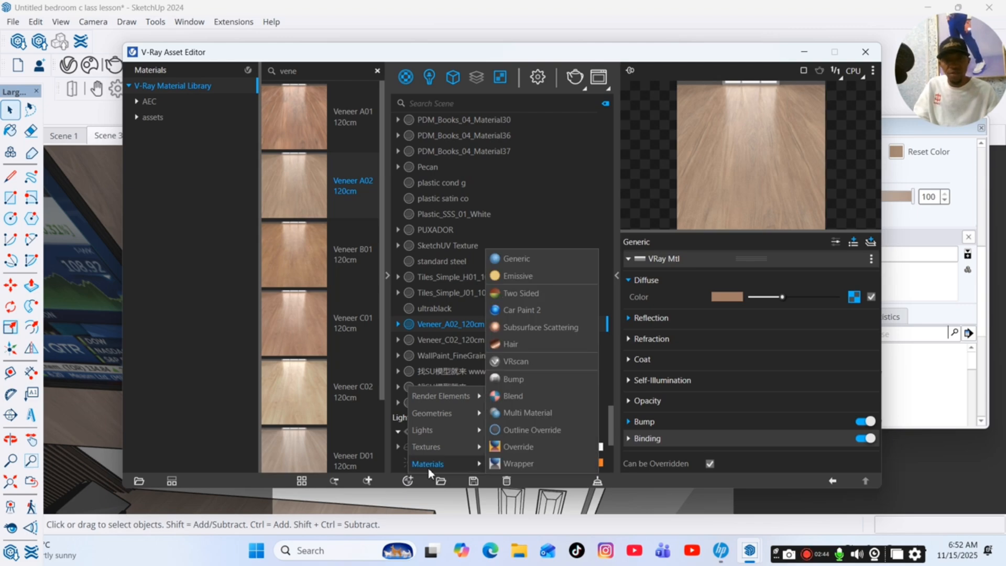
{"action": "left_click", "coordinate": [539, 259]}
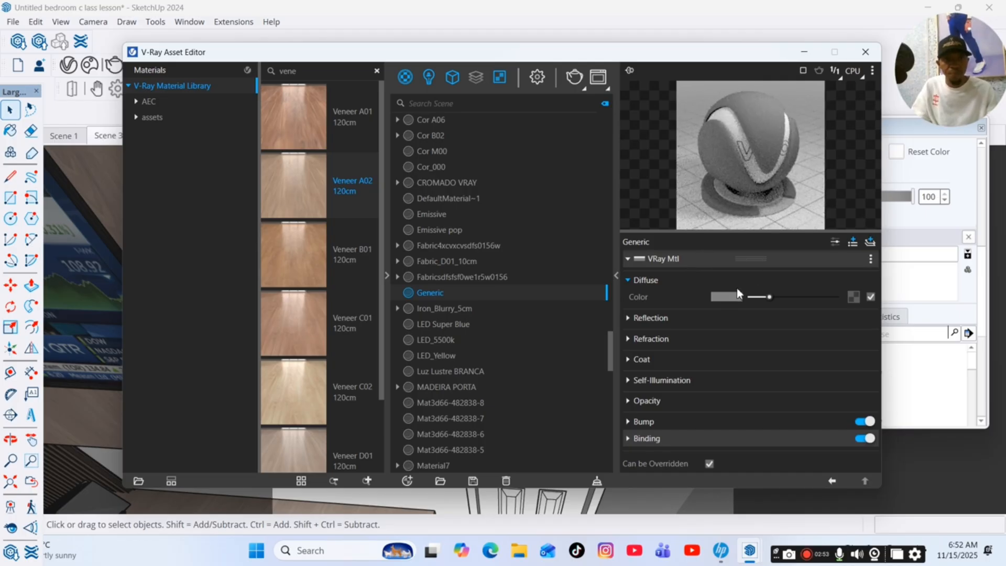
Set the Generic material's diffuse color to a bluish off-white with RGB 0.861, 0.881, 0.886.
{"action": "left_click", "coordinate": [727, 297]}
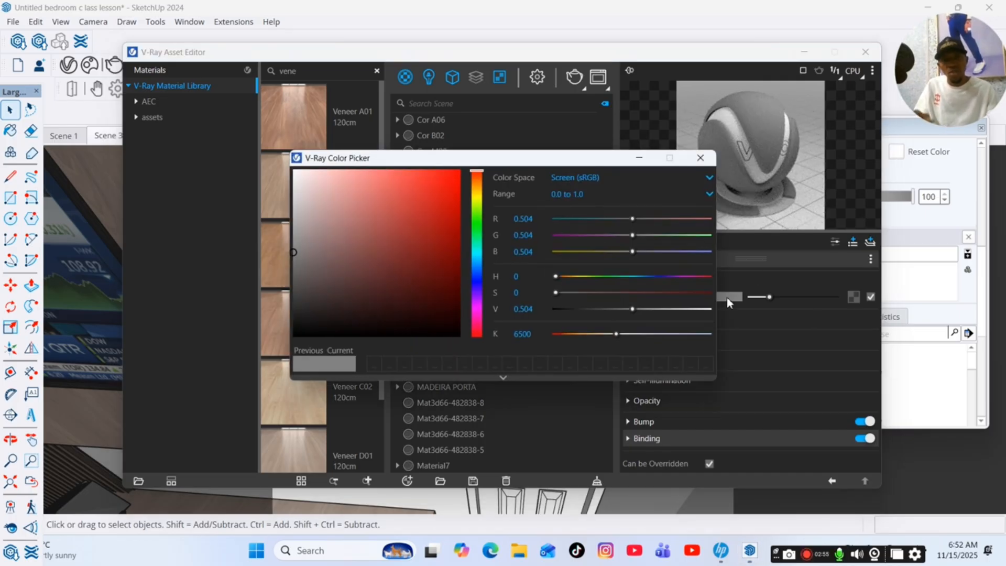
{"action": "left_click", "coordinate": [477, 256]}
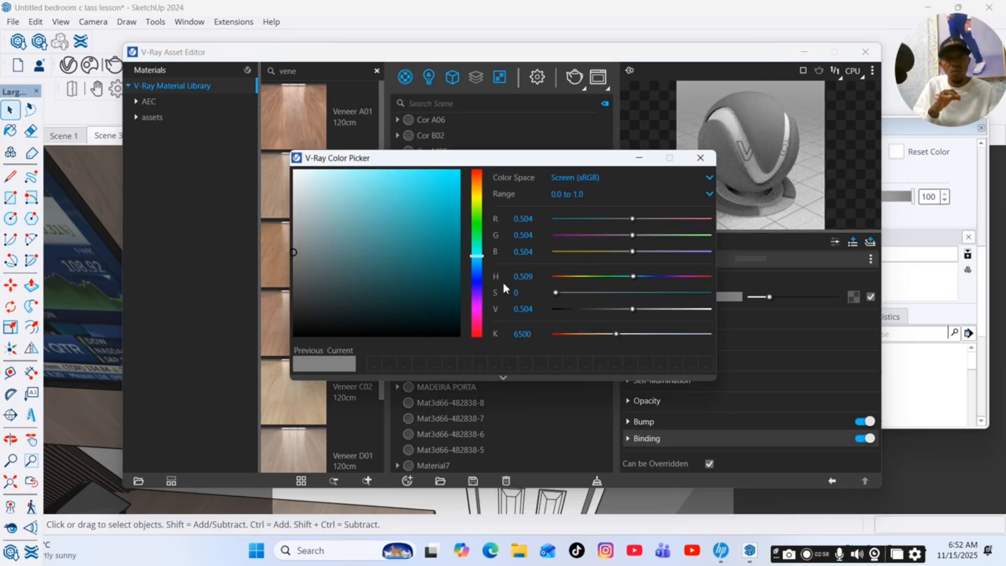
{"action": "left_click_drag", "start_coordinate": [474, 259], "coordinate": [476, 260]}
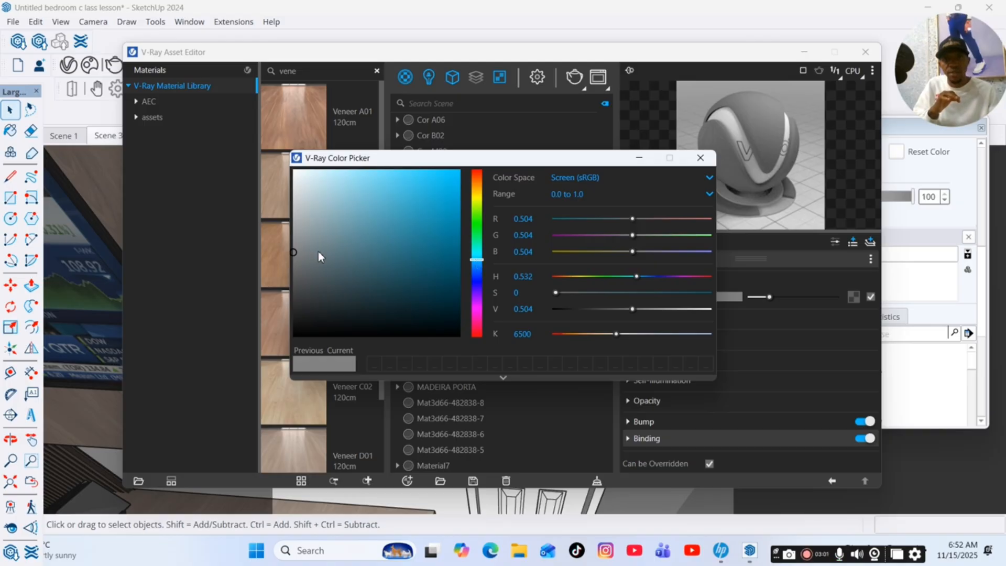
{"action": "left_click", "coordinate": [298, 268]}
{"action": "left_click", "coordinate": [301, 241]}
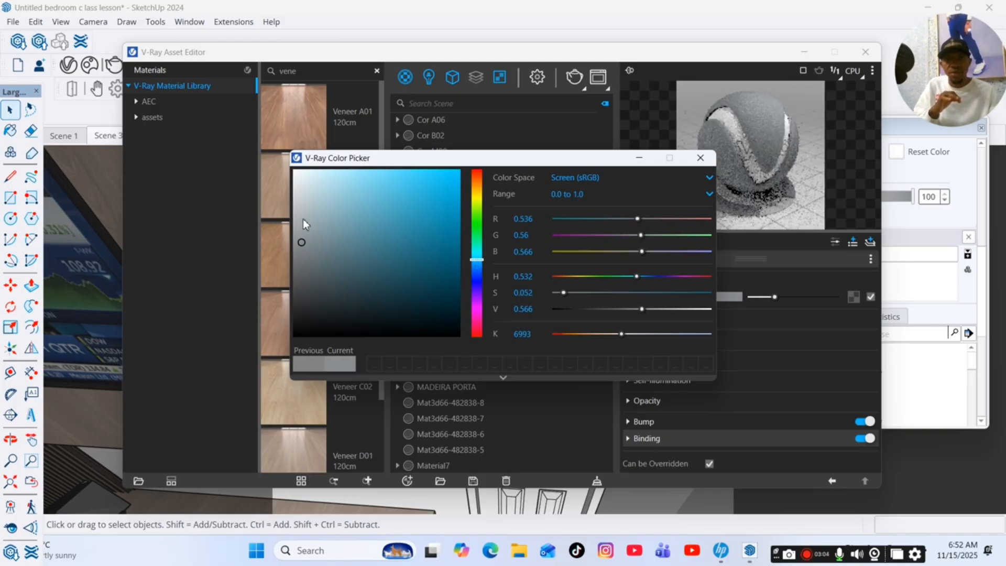
{"action": "left_click", "coordinate": [302, 198]}
{"action": "left_click", "coordinate": [298, 189]}
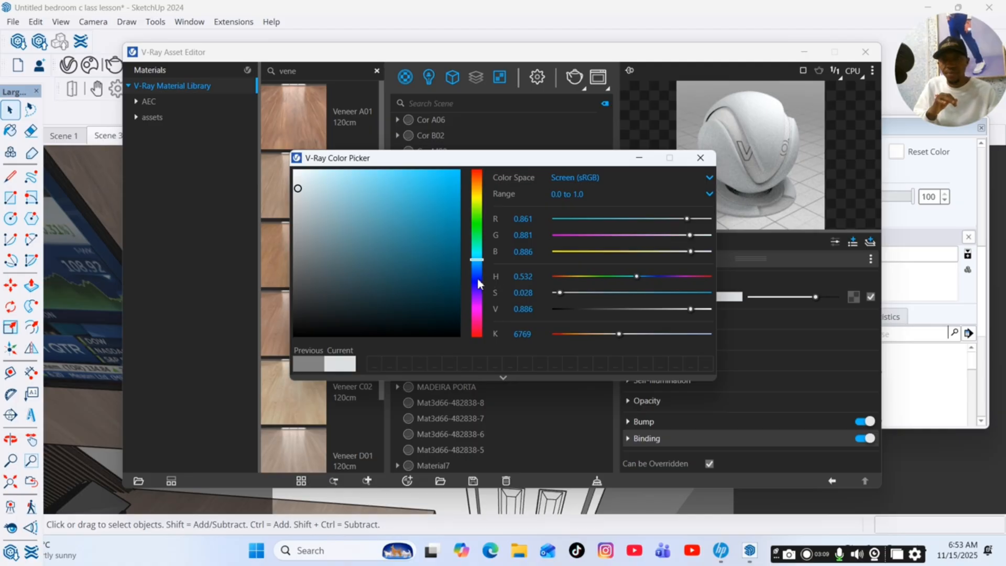
{"action": "left_click", "coordinate": [701, 157]}
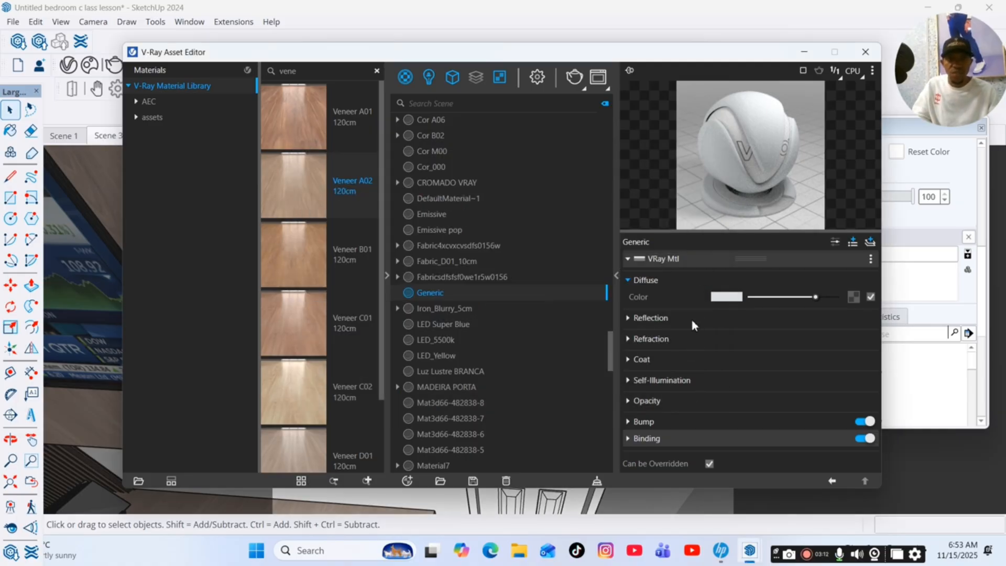
Set the Generic material's reflection color to a dark grey and its reflection glossiness to 0.29.
{"action": "left_click_drag", "start_coordinate": [753, 338], "coordinate": [766, 339]}
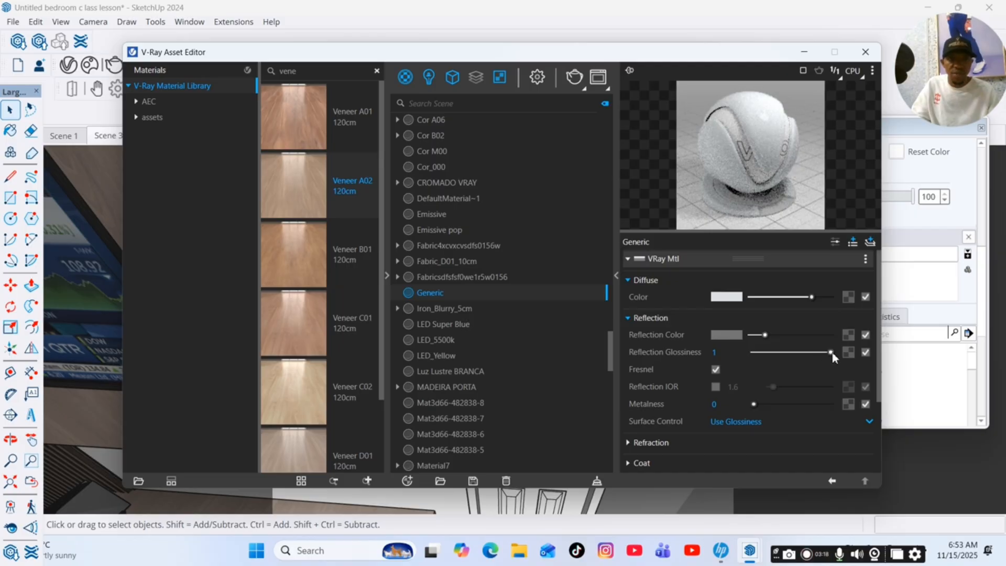
{"action": "left_click", "coordinate": [819, 353]}
{"action": "left_click_drag", "start_coordinate": [809, 354], "coordinate": [776, 358]}
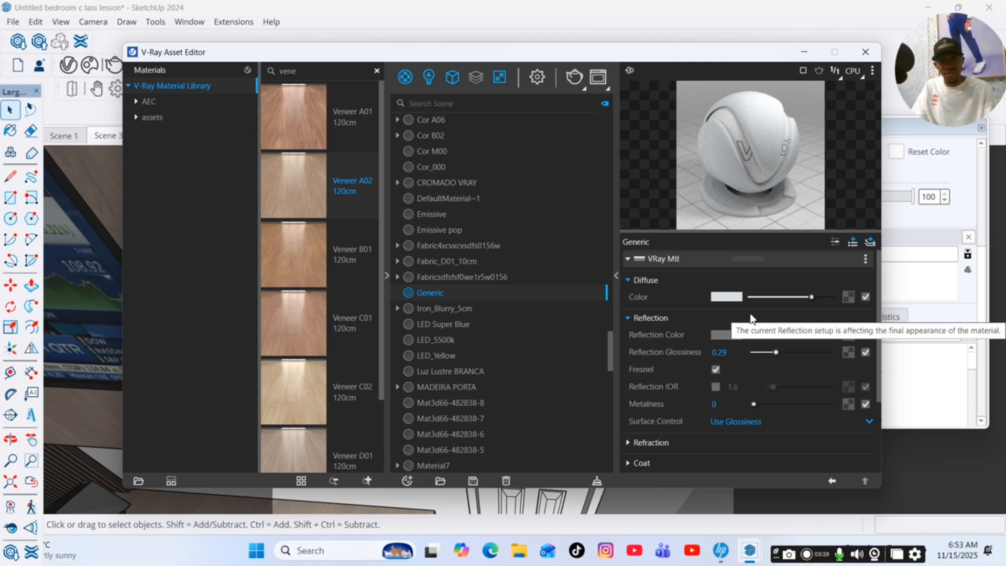
Expand the Generic material's bump and binding settings and switch the bump mode to Normal Map.
{"action": "scroll", "coordinate": [744, 400], "scroll_direction": "down", "scroll_amount": 3}
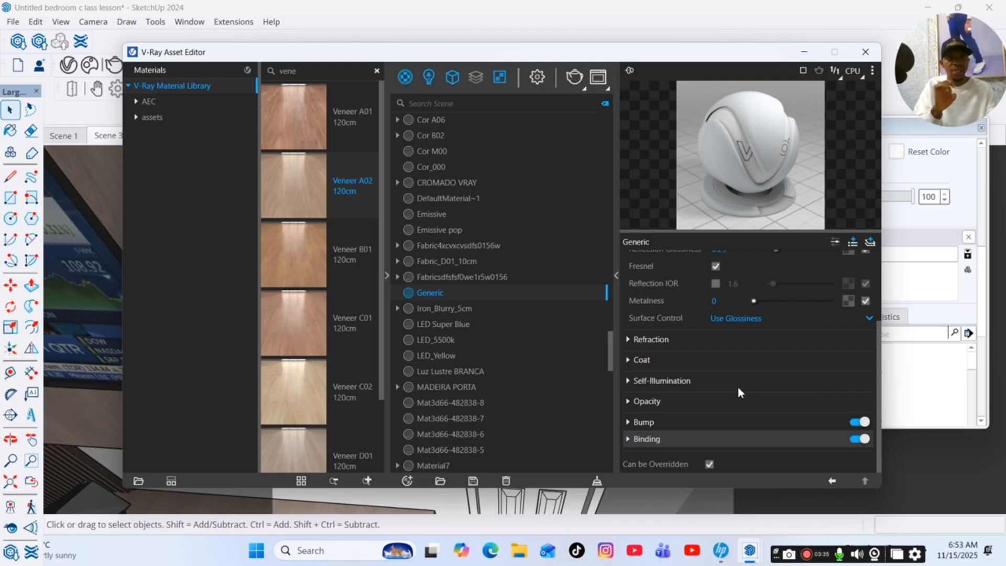
{"action": "left_click", "coordinate": [690, 438]}
{"action": "scroll", "coordinate": [742, 388], "scroll_direction": "down", "scroll_amount": 2}
{"action": "left_click", "coordinate": [690, 367]}
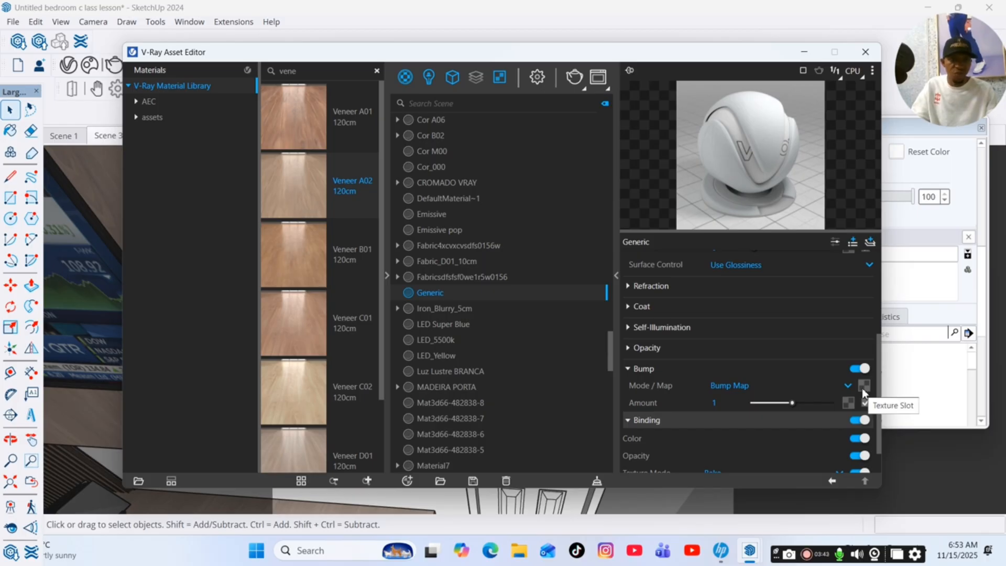
{"action": "left_click", "coordinate": [848, 387]}
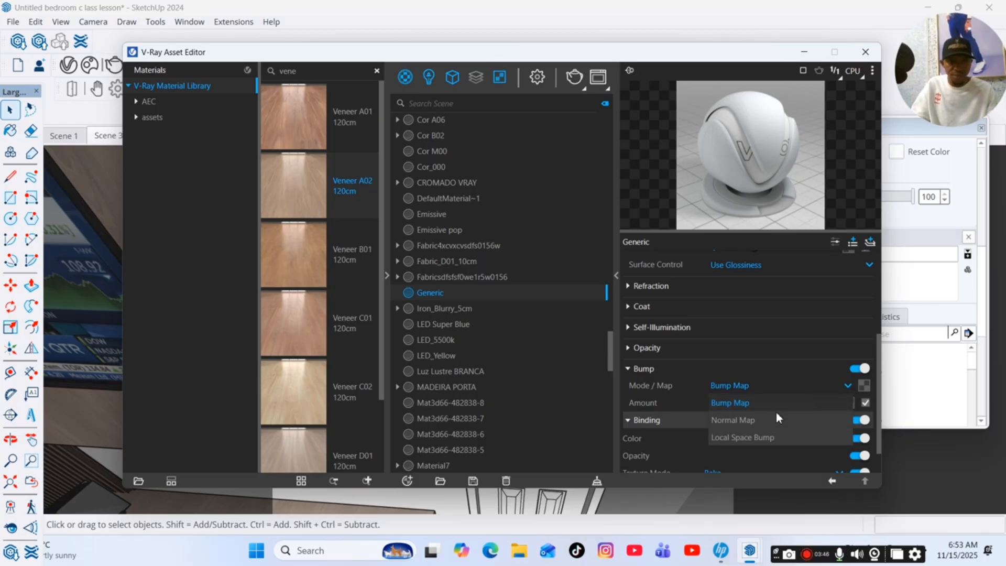
{"action": "left_click", "coordinate": [763, 420]}
Load images (69) from the tiles design folder as the bitmap for the Generic material's normal map.
{"action": "left_click", "coordinate": [865, 394]}
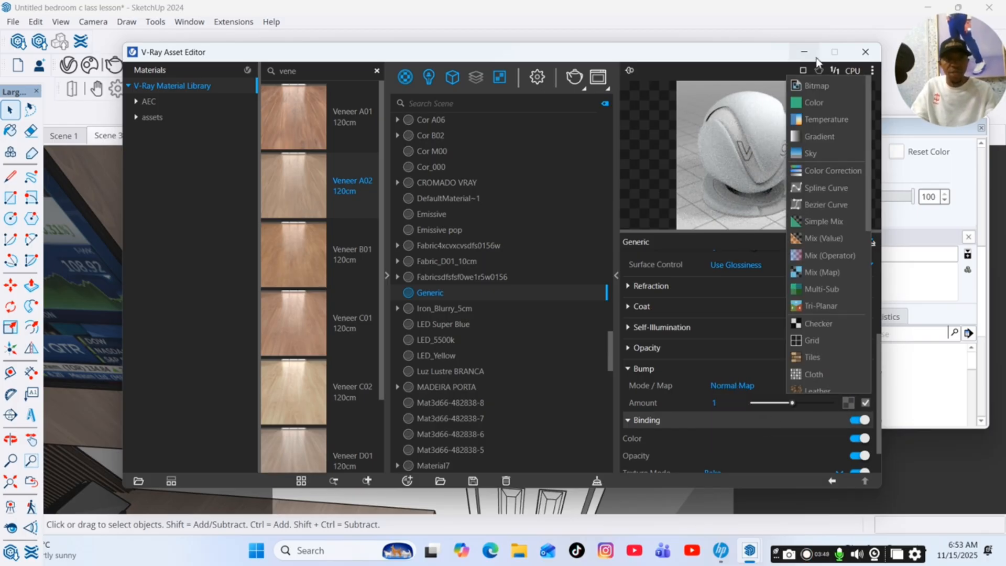
{"action": "left_click", "coordinate": [816, 86]}
{"action": "scroll", "coordinate": [355, 178], "scroll_direction": "down", "scroll_amount": 5}
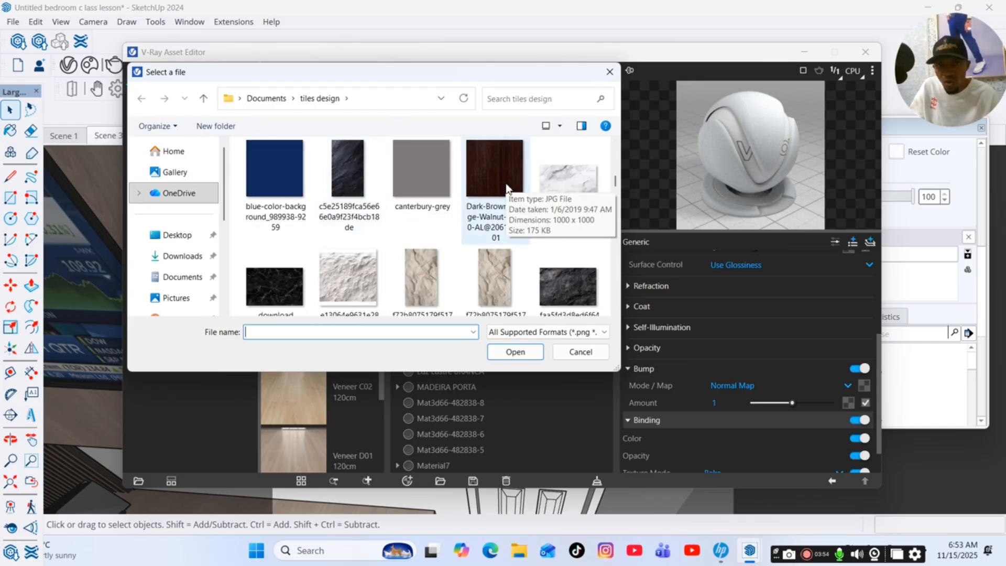
{"action": "left_click", "coordinate": [507, 189]}
{"action": "scroll", "coordinate": [487, 196], "scroll_direction": "down", "scroll_amount": 5}
{"action": "scroll", "coordinate": [481, 197], "scroll_direction": "down", "scroll_amount": 10}
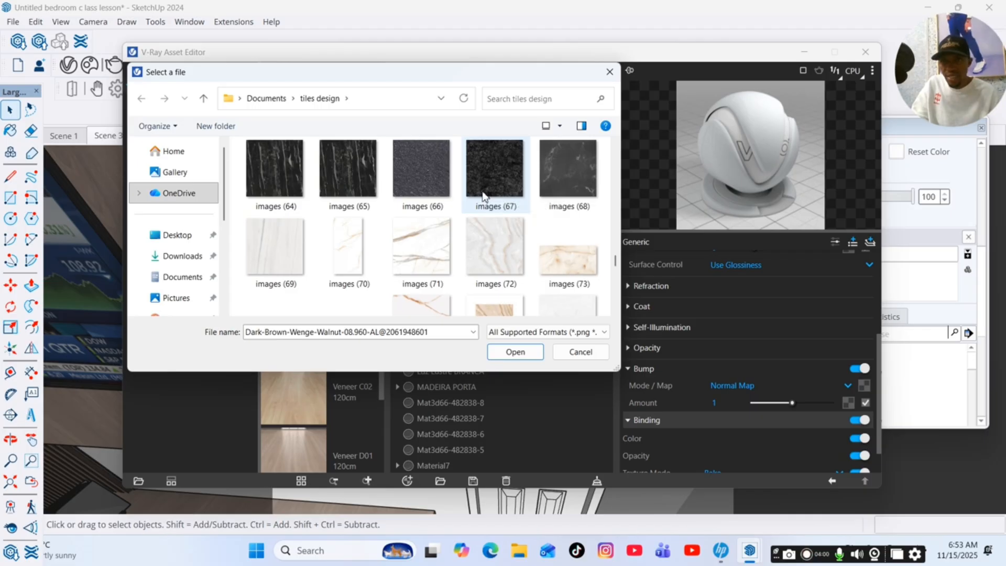
{"action": "scroll", "coordinate": [482, 196], "scroll_direction": "up", "scroll_amount": 3}
{"action": "scroll", "coordinate": [482, 197], "scroll_direction": "down", "scroll_amount": 6}
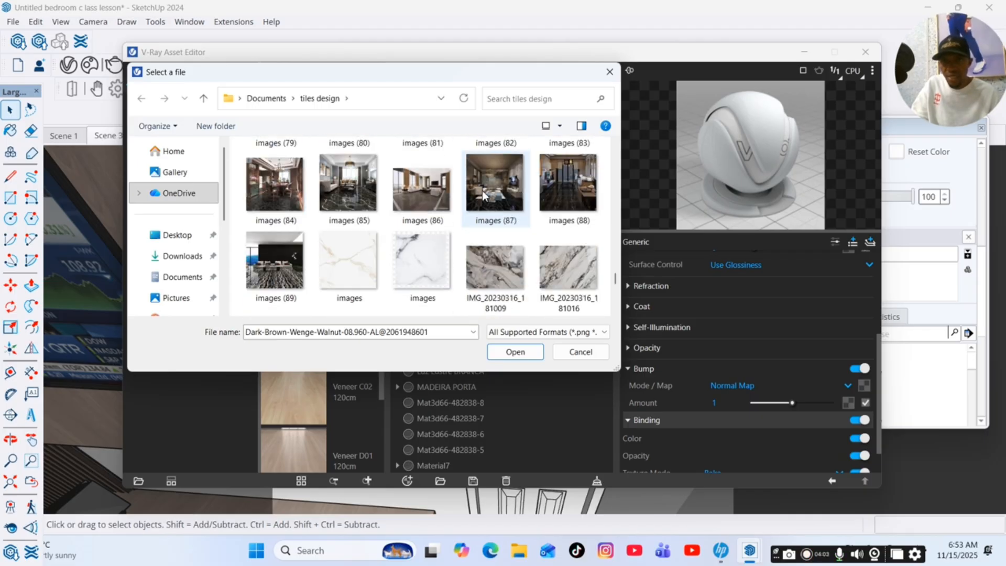
{"action": "scroll", "coordinate": [290, 214], "scroll_direction": "up", "scroll_amount": 2}
{"action": "left_click", "coordinate": [283, 184]}
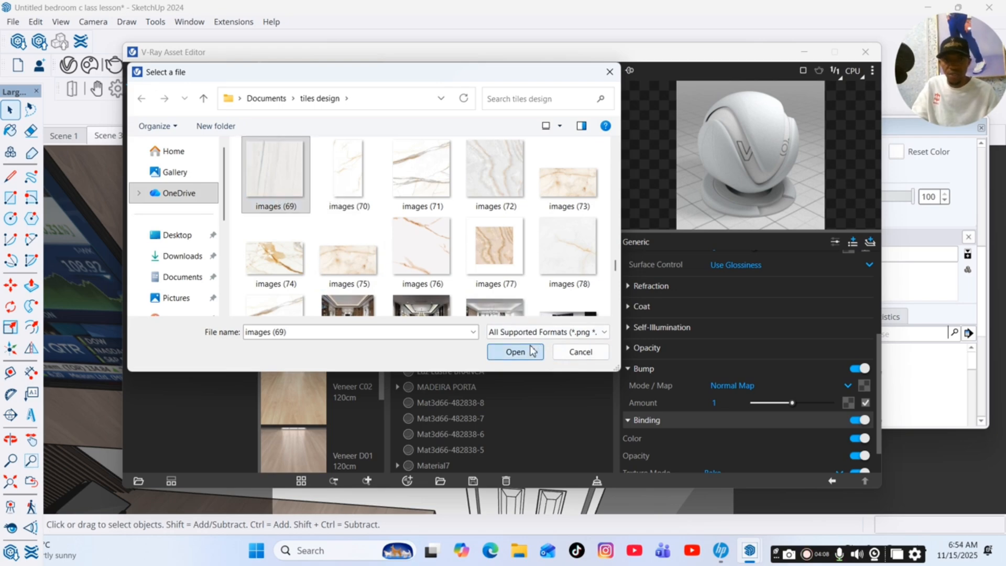
{"action": "left_click", "coordinate": [515, 352]}
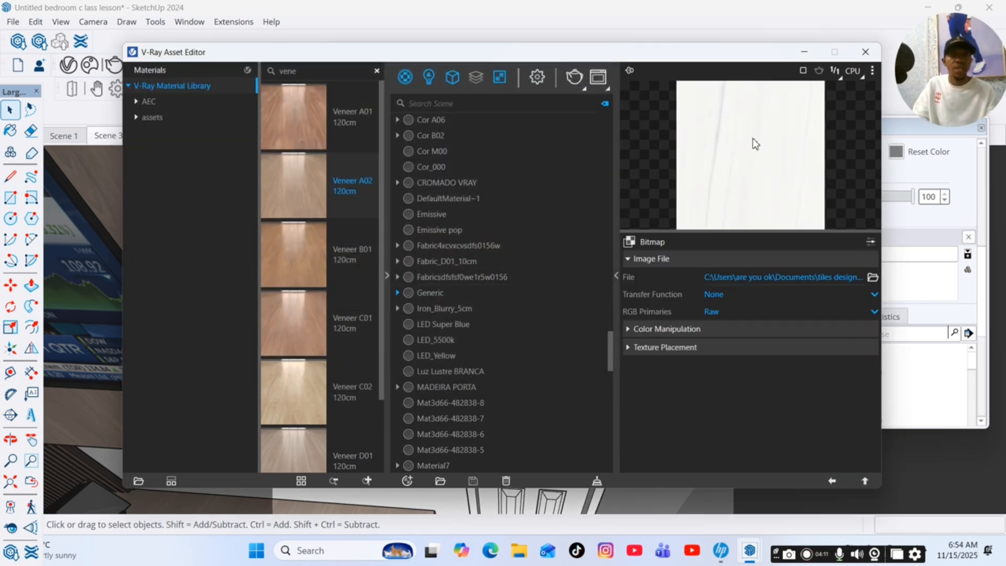
{"action": "left_click", "coordinate": [831, 481]}
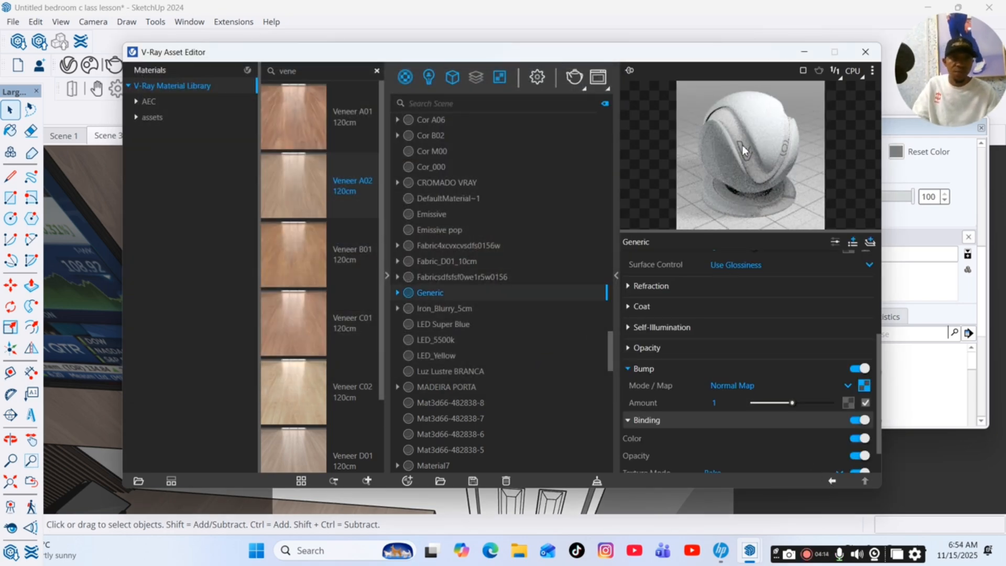
Open the glazed door's group for editing and paint the door frame and main door face with the Generic material.
{"action": "left_click", "coordinate": [803, 53]}
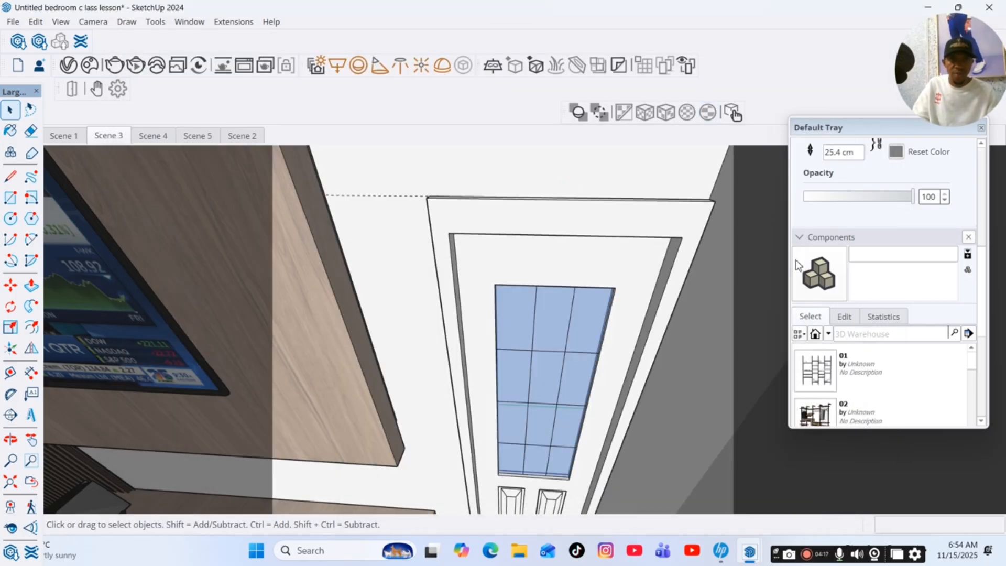
{"action": "left_click", "coordinate": [623, 215]}
{"action": "left_click", "coordinate": [616, 225]}
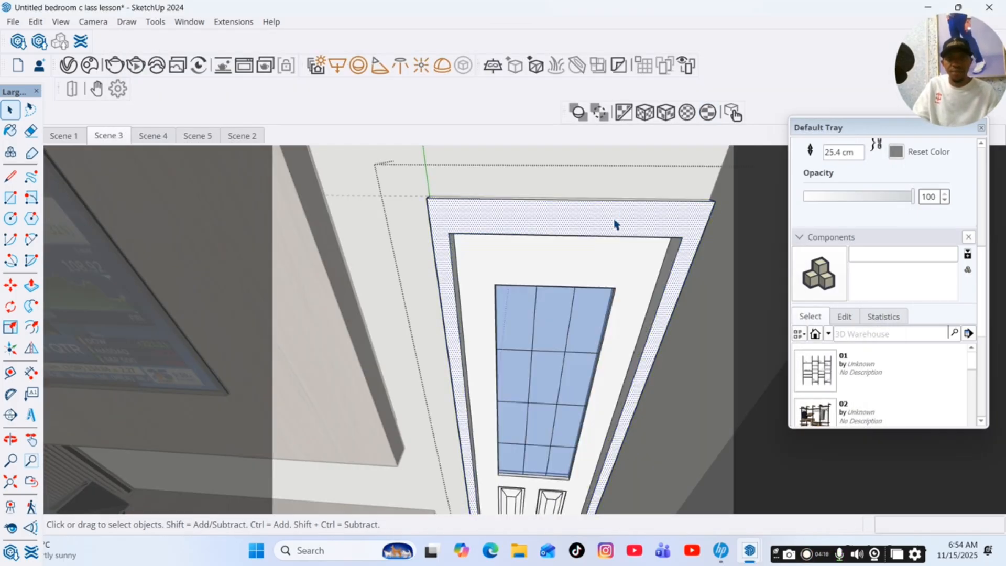
{"action": "scroll", "coordinate": [829, 181], "scroll_direction": "up", "scroll_amount": 5}
{"action": "key", "text": "b"}
{"action": "scroll", "coordinate": [598, 215], "scroll_direction": "up", "scroll_amount": 4}
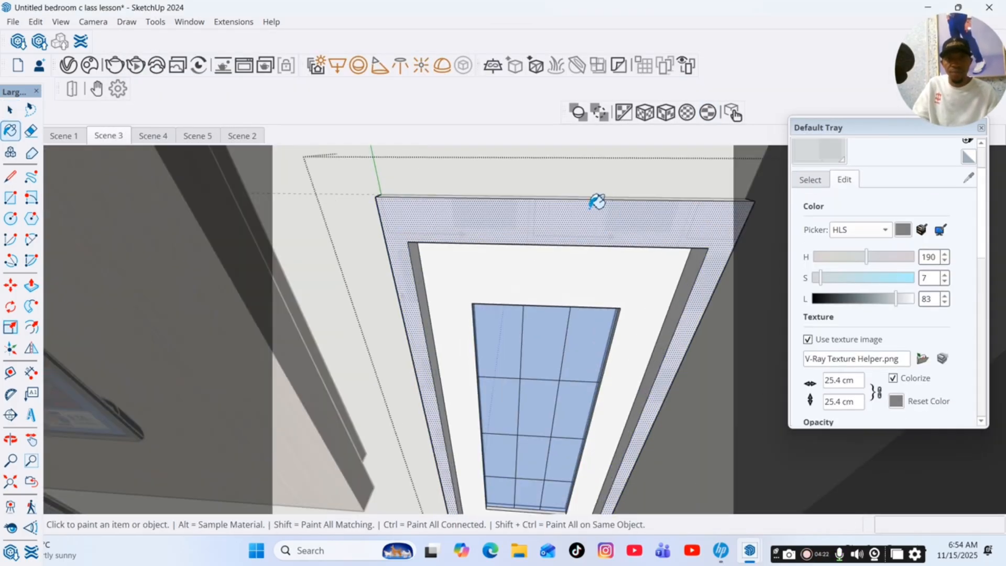
{"action": "scroll", "coordinate": [584, 196], "scroll_direction": "down", "scroll_amount": 5}
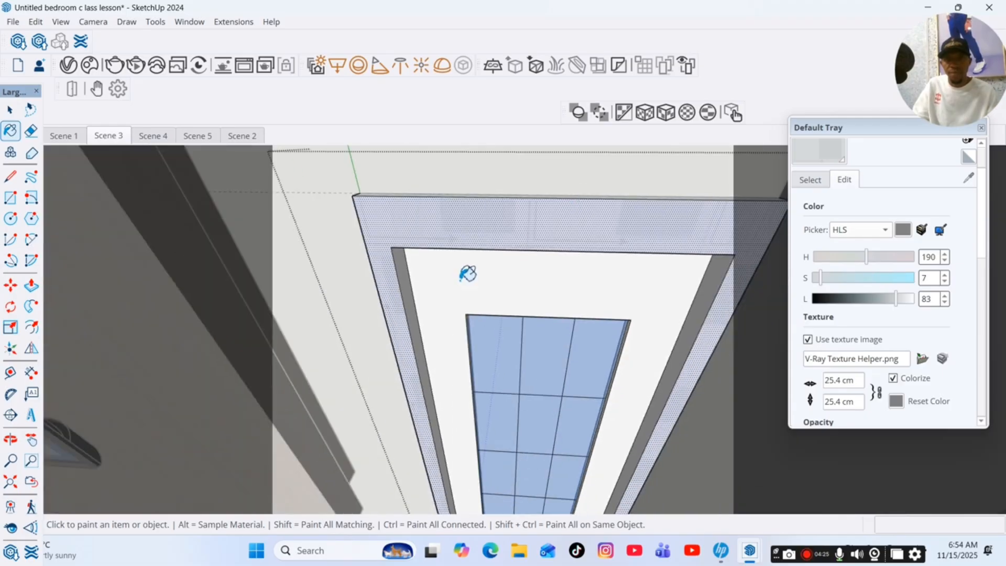
{"action": "scroll", "coordinate": [572, 245], "scroll_direction": "down", "scroll_amount": 2}
{"action": "scroll", "coordinate": [532, 481], "scroll_direction": "up", "scroll_amount": 8}
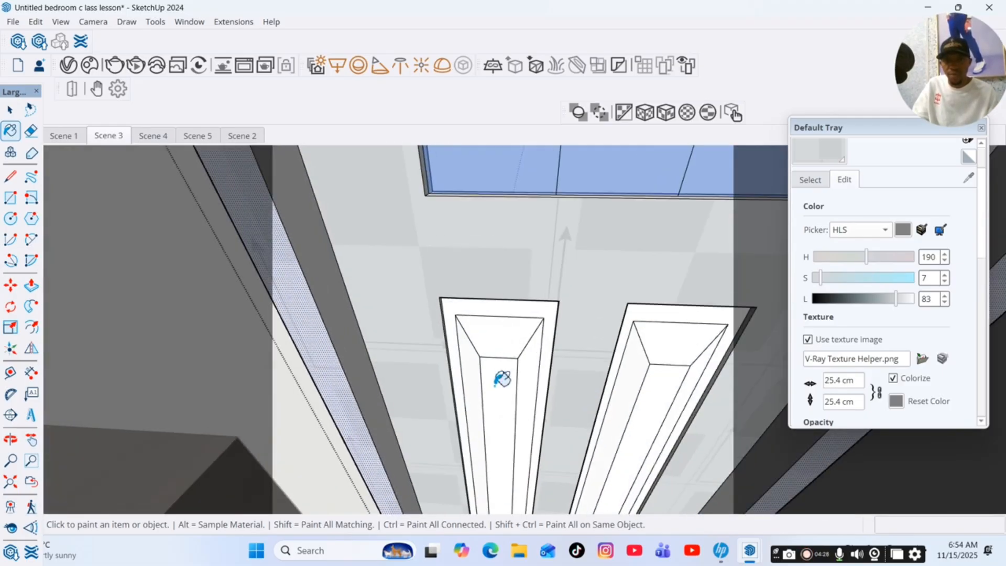
Paint the border, bevel and centre faces of the door's two lower panels with the Generic material.
{"action": "left_click", "coordinate": [500, 379]}
{"action": "left_click", "coordinate": [507, 333]}
{"action": "left_click", "coordinate": [525, 310]}
{"action": "left_click", "coordinate": [471, 346]}
{"action": "left_click", "coordinate": [534, 341]}
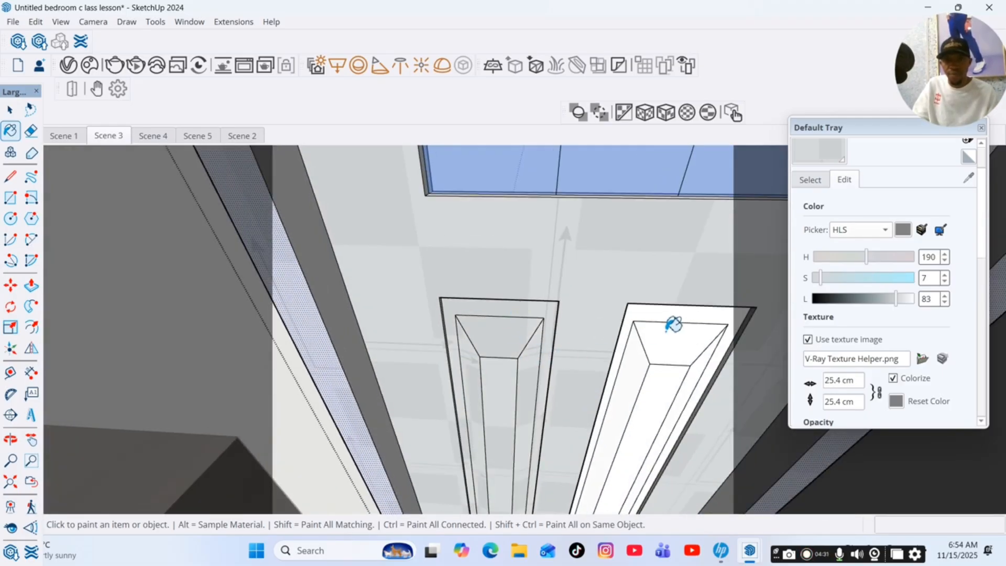
{"action": "left_click", "coordinate": [676, 334]}
{"action": "left_click", "coordinate": [679, 318]}
{"action": "left_click", "coordinate": [652, 349]}
{"action": "left_click", "coordinate": [667, 376]}
{"action": "left_click", "coordinate": [706, 370]}
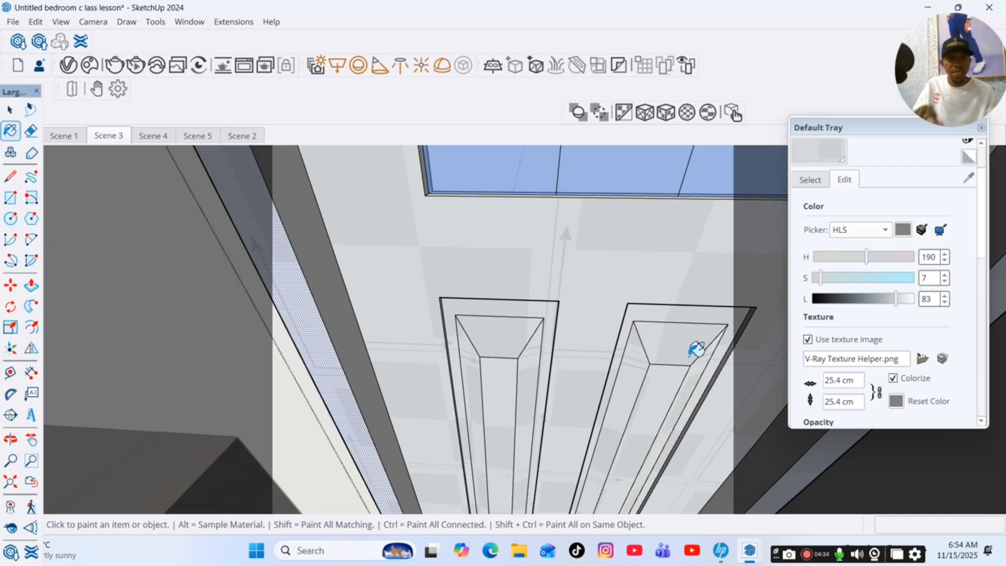
Paint the side edges of the two lower door panels with the Generic material.
{"action": "scroll", "coordinate": [697, 348], "scroll_direction": "down", "scroll_amount": 3}
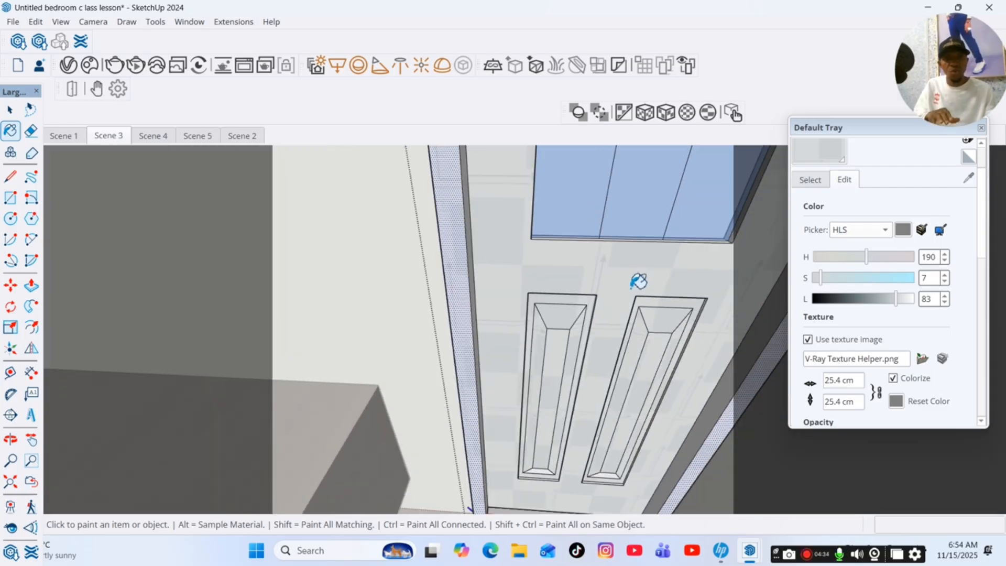
{"action": "left_click", "coordinate": [11, 439]}
{"action": "left_click_drag", "start_coordinate": [517, 422], "coordinate": [649, 398]}
{"action": "scroll", "coordinate": [570, 306], "scroll_direction": "up", "scroll_amount": 5}
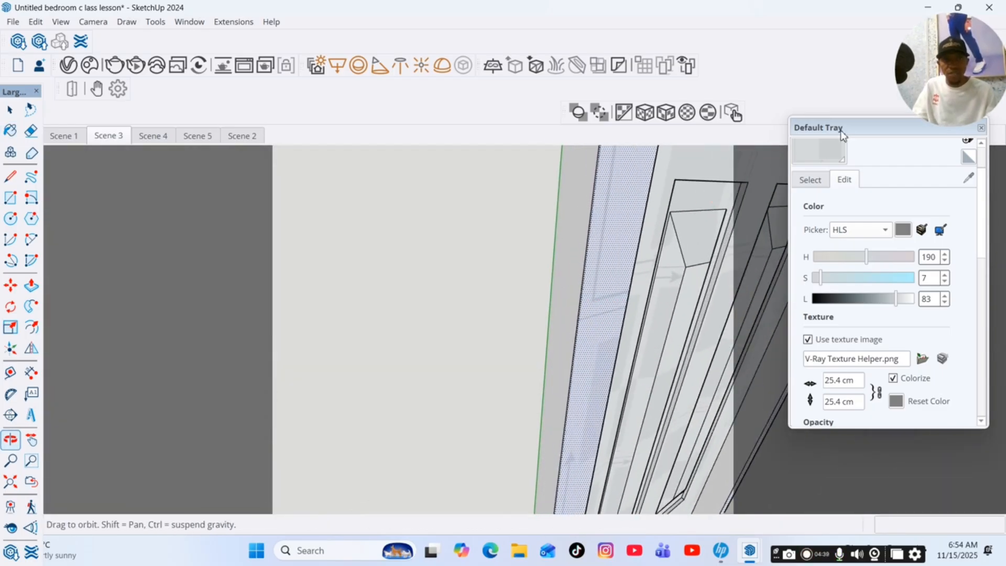
{"action": "left_click", "coordinate": [828, 151]}
{"action": "scroll", "coordinate": [539, 200], "scroll_direction": "up", "scroll_amount": 6}
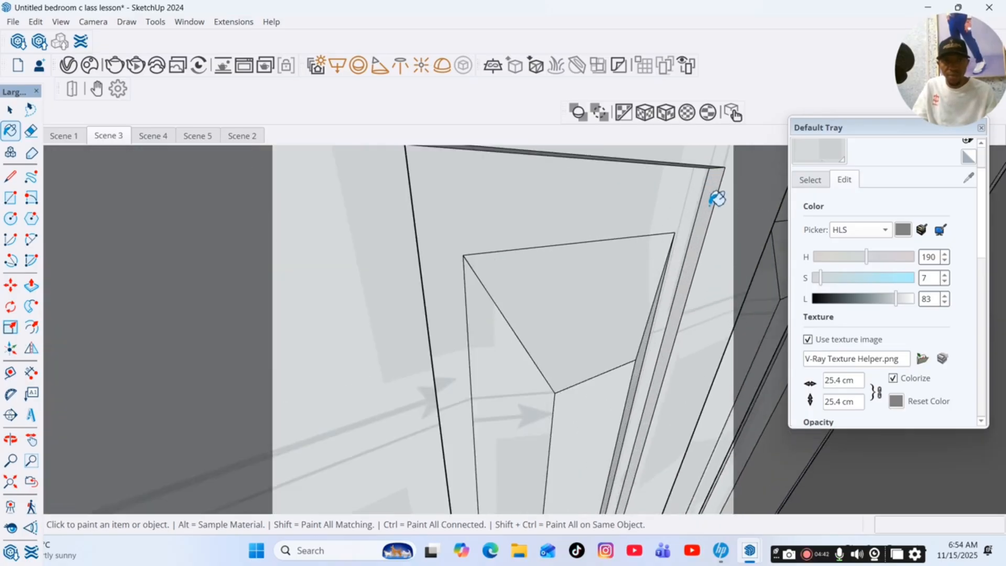
{"action": "scroll", "coordinate": [522, 234], "scroll_direction": "down", "scroll_amount": 3}
{"action": "scroll", "coordinate": [756, 213], "scroll_direction": "up", "scroll_amount": 5}
{"action": "scroll", "coordinate": [444, 246], "scroll_direction": "down", "scroll_amount": 5}
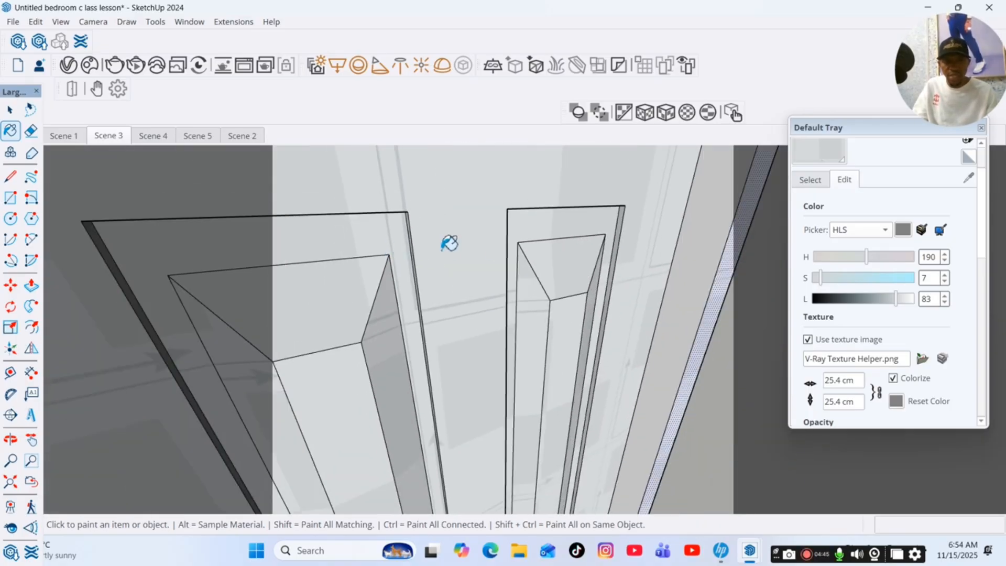
{"action": "scroll", "coordinate": [576, 230], "scroll_direction": "down", "scroll_amount": 5}
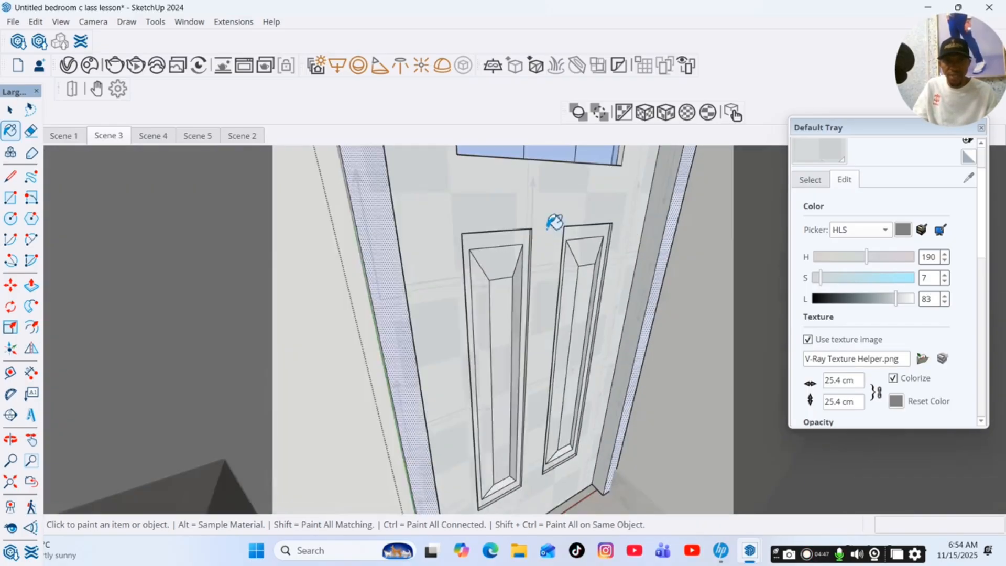
Paint the inner edges around the door's glass opening with the Generic material.
{"action": "scroll", "coordinate": [449, 332], "scroll_direction": "down", "scroll_amount": 2}
{"action": "scroll", "coordinate": [602, 180], "scroll_direction": "up", "scroll_amount": 6}
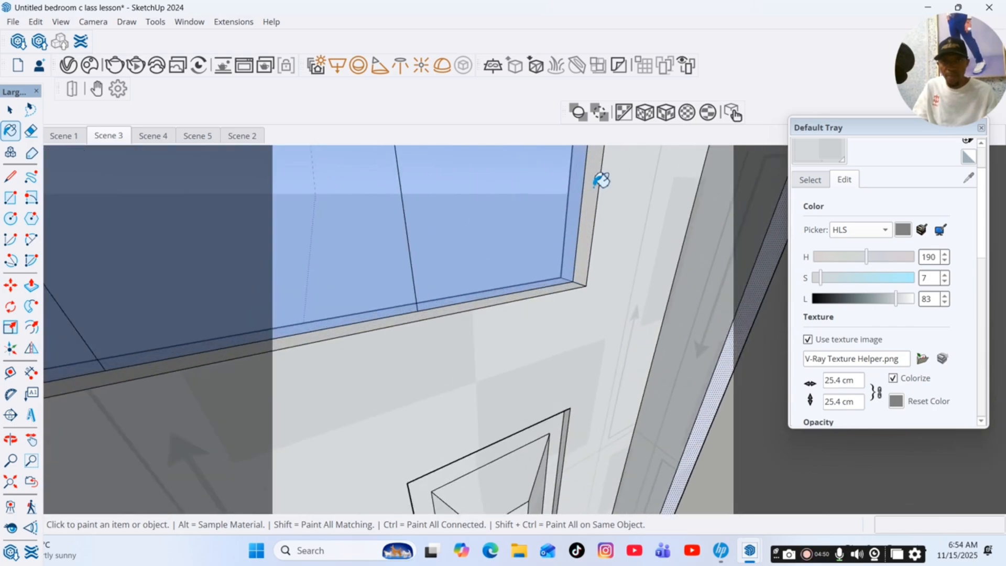
{"action": "left_click", "coordinate": [560, 302]}
{"action": "scroll", "coordinate": [628, 334], "scroll_direction": "down", "scroll_amount": 3}
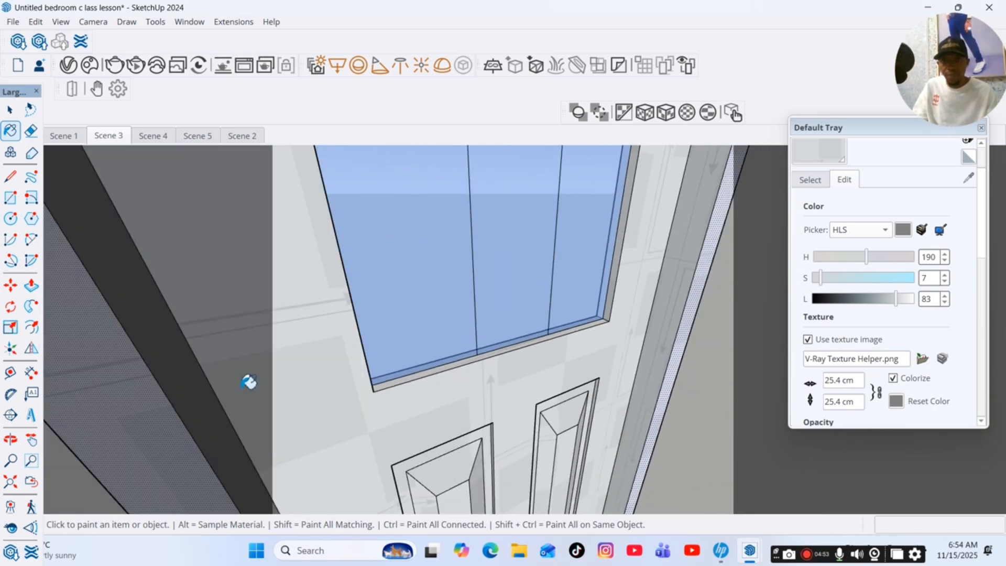
{"action": "left_click", "coordinate": [10, 440]}
{"action": "mouse_move", "coordinate": [325, 361]}
{"action": "left_mouse_down"}
{"action": "mouse_move", "coordinate": [195, 386]}
{"action": "mouse_move", "coordinate": [176, 401]}
{"action": "left_mouse_up"}
{"action": "key", "text": "b"}
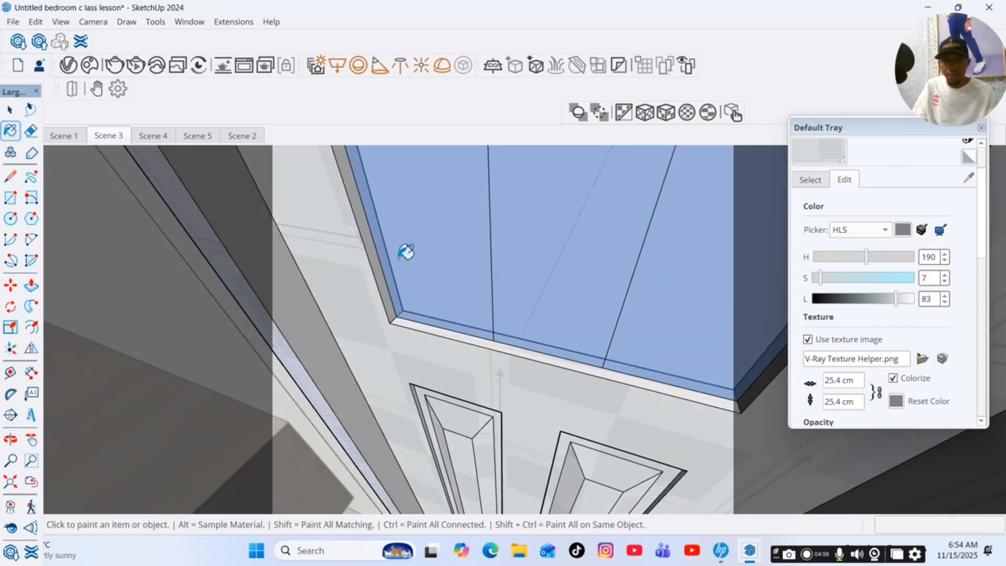
{"action": "scroll", "coordinate": [402, 277], "scroll_direction": "up", "scroll_amount": 5}
Paint the outer top edge of the door frame with the Generic material.
{"action": "left_click", "coordinate": [31, 440]}
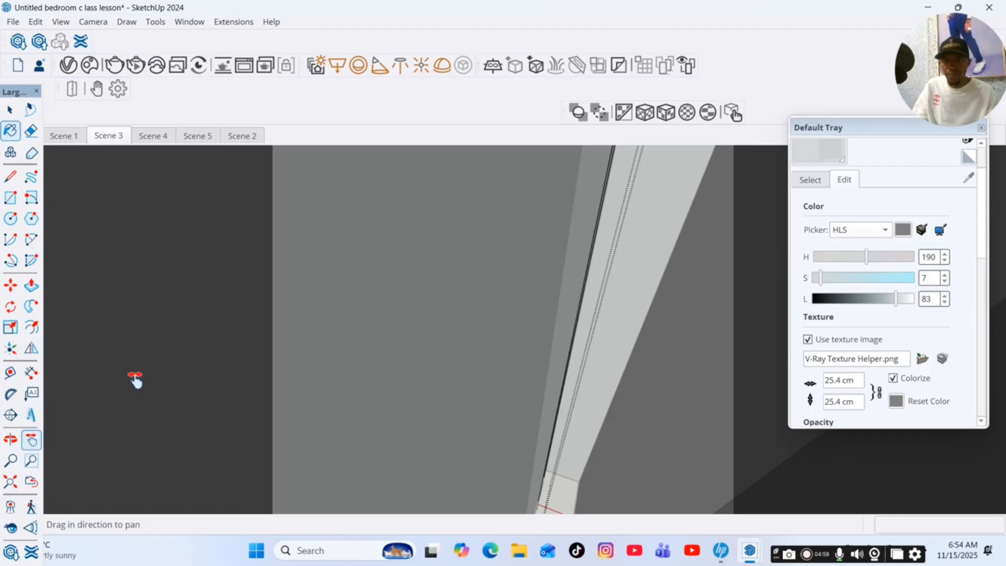
{"action": "mouse_move", "coordinate": [134, 381]}
{"action": "left_mouse_down"}
{"action": "mouse_move", "coordinate": [420, 312]}
{"action": "mouse_move", "coordinate": [498, 506]}
{"action": "mouse_move", "coordinate": [497, 537]}
{"action": "left_mouse_up"}
{"action": "left_click_drag", "start_coordinate": [557, 252], "coordinate": [553, 401]}
{"action": "left_click_drag", "start_coordinate": [544, 269], "coordinate": [537, 429]}
{"action": "left_click", "coordinate": [809, 137]}
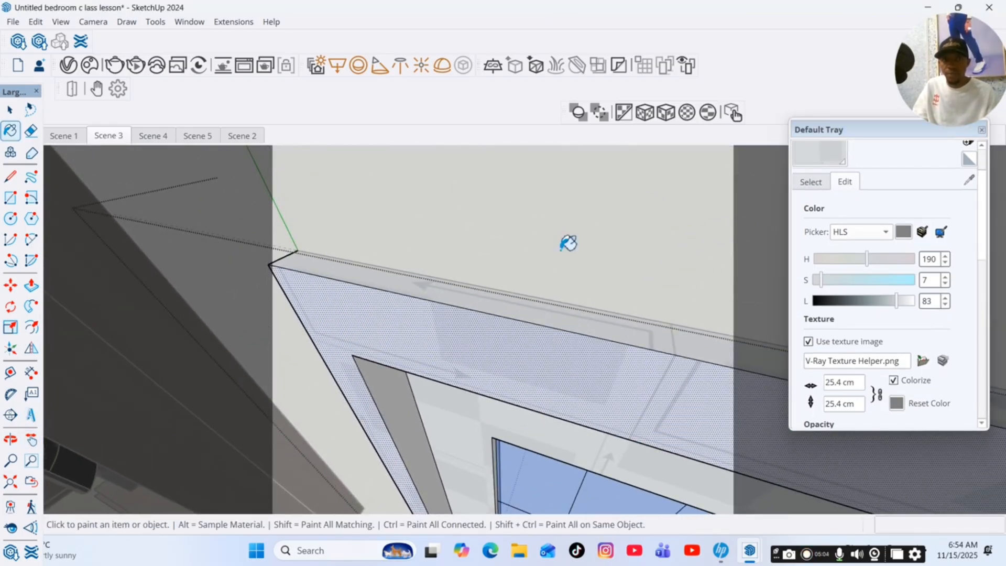
Paint the remaining narrow white edge strips beside the door's lower panels with the Generic material.
{"action": "key", "text": "o"}
{"action": "left_click_drag", "start_coordinate": [437, 349], "coordinate": [112, 294]}
{"action": "left_click", "coordinate": [30, 440]}
{"action": "mouse_move", "coordinate": [519, 377]}
{"action": "left_mouse_down"}
{"action": "mouse_move", "coordinate": [524, 332]}
{"action": "mouse_move", "coordinate": [579, 265]}
{"action": "mouse_move", "coordinate": [575, 331]}
{"action": "mouse_move", "coordinate": [524, 401]}
{"action": "mouse_move", "coordinate": [510, 324]}
{"action": "mouse_move", "coordinate": [550, 265]}
{"action": "mouse_move", "coordinate": [487, 314]}
{"action": "mouse_move", "coordinate": [490, 344]}
{"action": "mouse_move", "coordinate": [504, 355]}
{"action": "mouse_move", "coordinate": [322, 347]}
{"action": "mouse_move", "coordinate": [649, 355]}
{"action": "mouse_move", "coordinate": [546, 344]}
{"action": "left_mouse_up"}
{"action": "key", "text": "o"}
{"action": "key", "text": "b"}
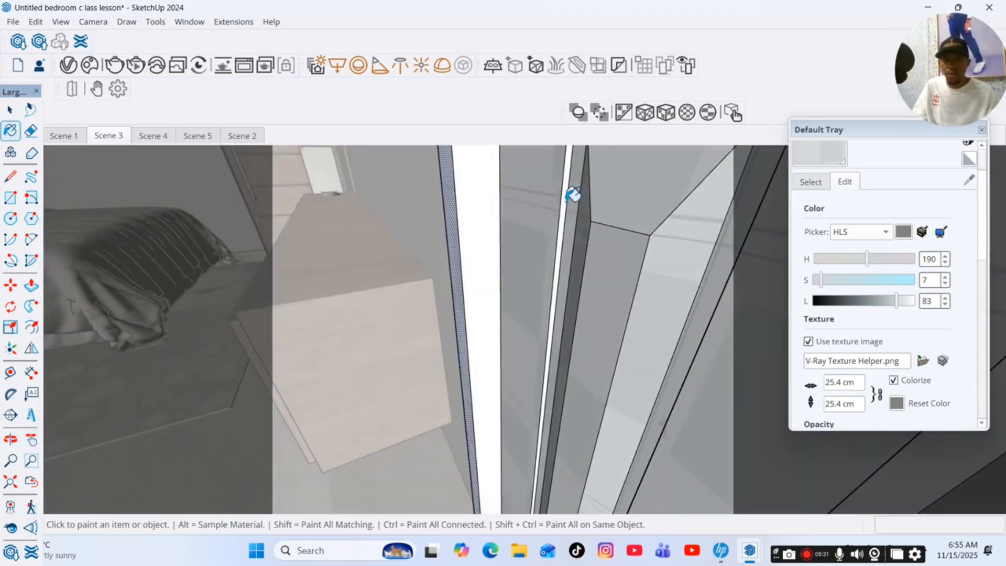
{"action": "left_click", "coordinate": [566, 204]}
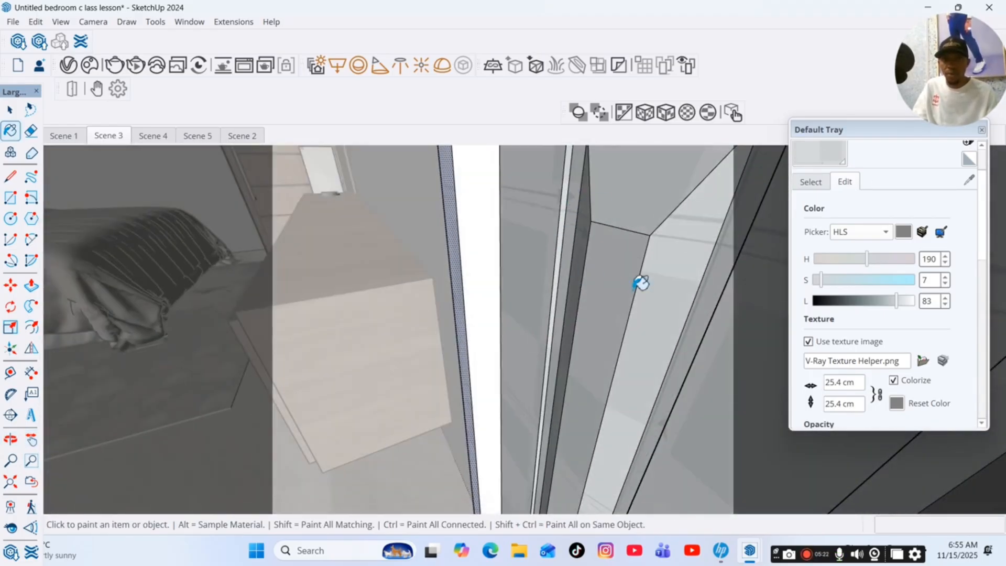
{"action": "left_click", "coordinate": [31, 439]}
{"action": "left_click_drag", "start_coordinate": [602, 367], "coordinate": [743, 157]}
{"action": "left_click", "coordinate": [824, 154]}
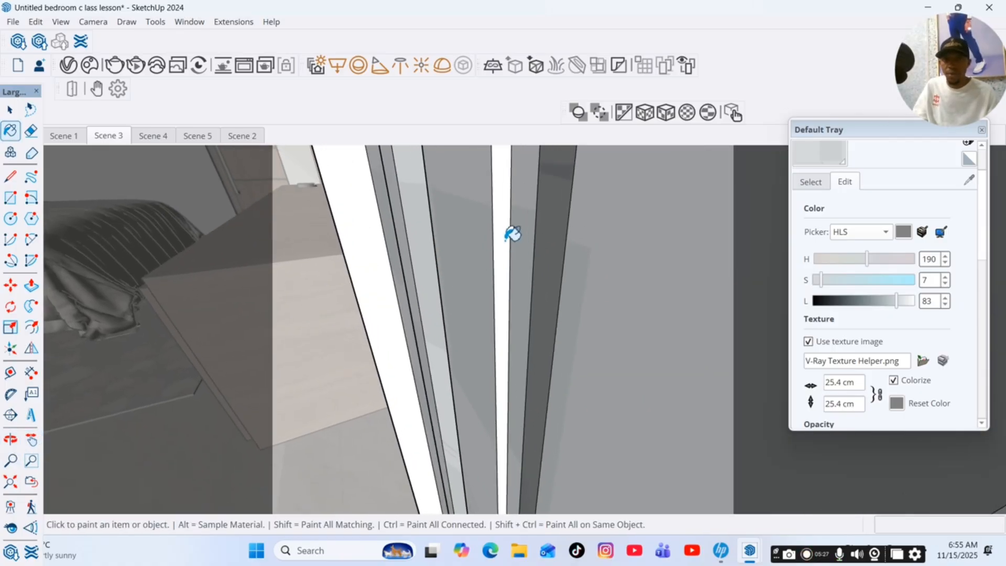
{"action": "left_click", "coordinate": [506, 240]}
Check the painted door as a whole and return to the Scene 3 view.
{"action": "left_click", "coordinate": [10, 439]}
{"action": "mouse_move", "coordinate": [231, 385]}
{"action": "left_mouse_down"}
{"action": "mouse_move", "coordinate": [573, 348]}
{"action": "mouse_move", "coordinate": [474, 324]}
{"action": "mouse_move", "coordinate": [528, 310]}
{"action": "left_mouse_up"}
{"action": "left_click", "coordinate": [10, 110]}
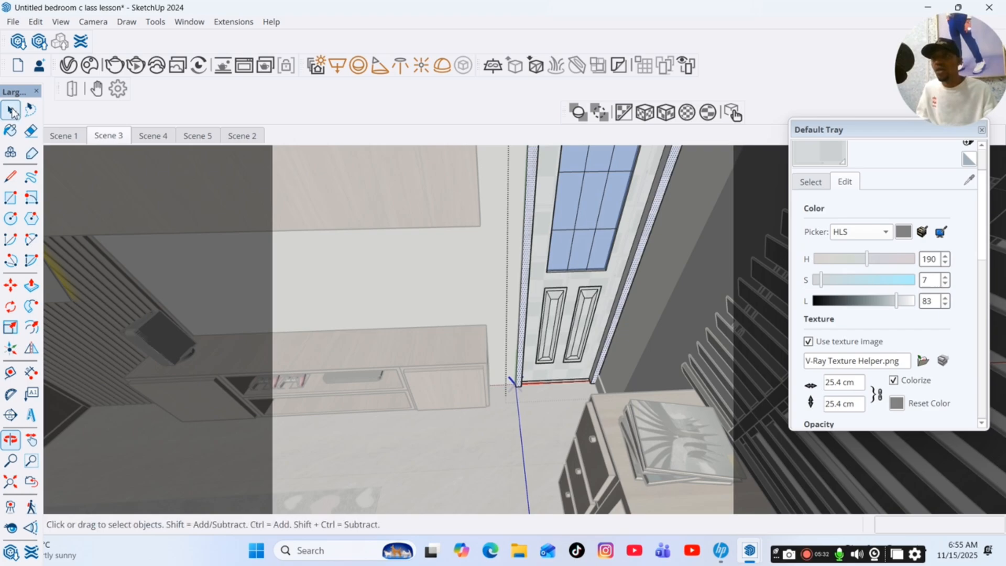
{"action": "left_click", "coordinate": [124, 137]}
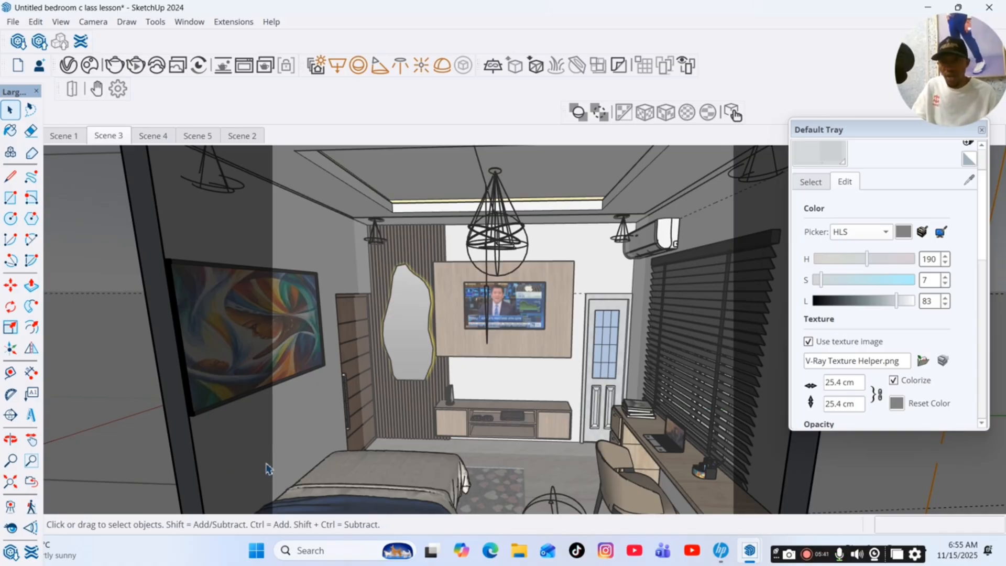
Inspect the bedroom from the bed side and from outside, and return to the Scene 1 view.
{"action": "left_click", "coordinate": [11, 440]}
{"action": "left_click_drag", "start_coordinate": [157, 440], "coordinate": [467, 386]}
{"action": "left_click", "coordinate": [60, 138]}
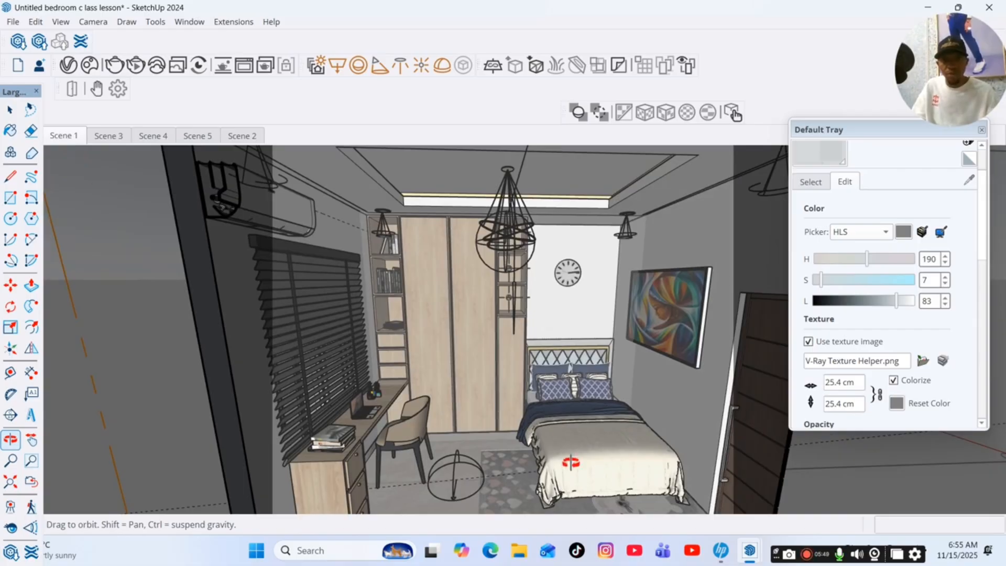
{"action": "left_click_drag", "start_coordinate": [570, 463], "coordinate": [568, 391]}
{"action": "scroll", "coordinate": [570, 420], "scroll_direction": "down", "scroll_amount": 3}
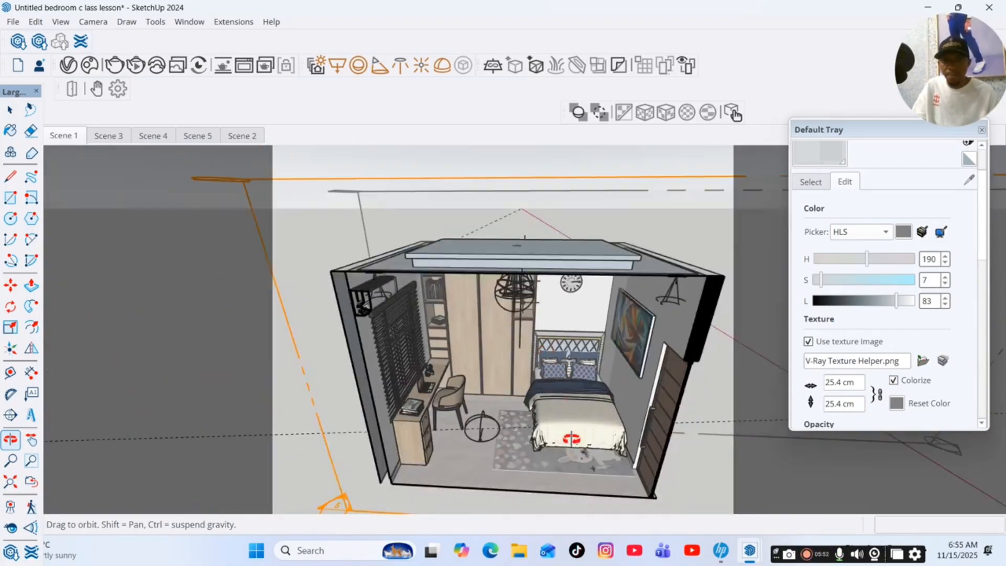
{"action": "scroll", "coordinate": [571, 438], "scroll_direction": "up", "scroll_amount": 10}
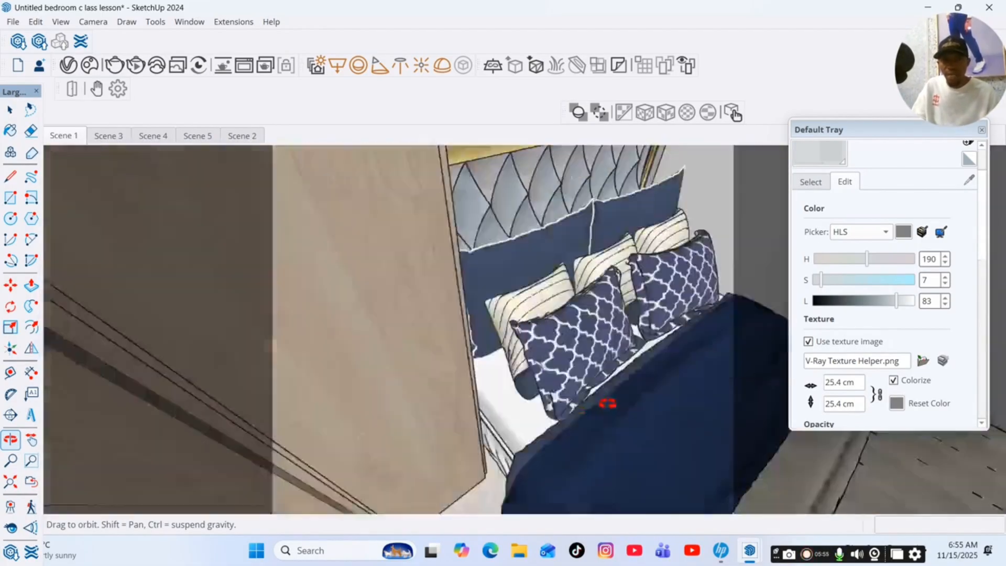
{"action": "mouse_move", "coordinate": [608, 403]}
{"action": "left_mouse_down"}
{"action": "mouse_move", "coordinate": [512, 411]}
{"action": "mouse_move", "coordinate": [426, 443]}
{"action": "mouse_move", "coordinate": [511, 508]}
{"action": "mouse_move", "coordinate": [461, 511]}
{"action": "mouse_move", "coordinate": [461, 433]}
{"action": "mouse_move", "coordinate": [546, 382]}
{"action": "mouse_move", "coordinate": [394, 501]}
{"action": "mouse_move", "coordinate": [377, 433]}
{"action": "mouse_move", "coordinate": [465, 400]}
{"action": "mouse_move", "coordinate": [474, 360]}
{"action": "mouse_move", "coordinate": [505, 370]}
{"action": "mouse_move", "coordinate": [690, 301]}
{"action": "mouse_move", "coordinate": [480, 348]}
{"action": "mouse_move", "coordinate": [559, 334]}
{"action": "mouse_move", "coordinate": [548, 407]}
{"action": "mouse_move", "coordinate": [526, 363]}
{"action": "mouse_move", "coordinate": [568, 378]}
{"action": "mouse_move", "coordinate": [580, 398]}
{"action": "mouse_move", "coordinate": [472, 418]}
{"action": "mouse_move", "coordinate": [467, 355]}
{"action": "mouse_move", "coordinate": [450, 369]}
{"action": "mouse_move", "coordinate": [448, 343]}
{"action": "left_mouse_up"}
{"action": "left_click", "coordinate": [10, 110]}
{"action": "left_click", "coordinate": [74, 137]}
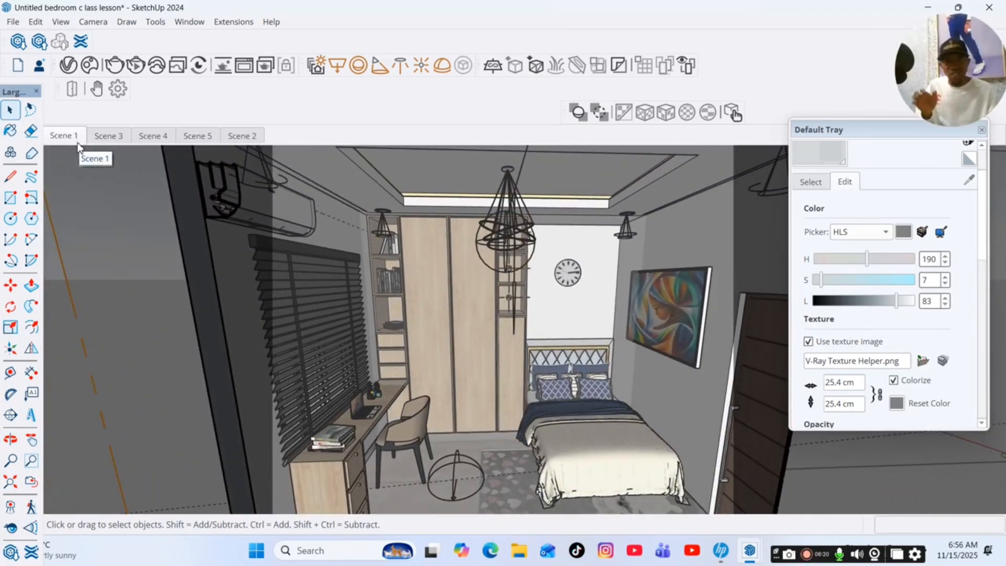
Set the V-Ray render output width to 900 pixels and put the Asset Editor away.
{"action": "left_click", "coordinate": [18, 40]}
{"action": "left_click", "coordinate": [537, 79]}
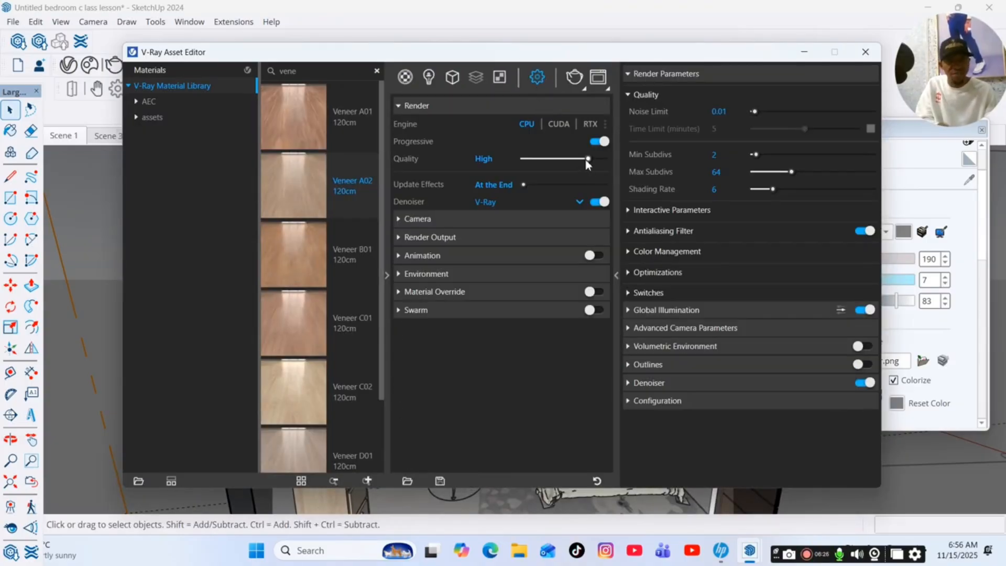
{"action": "left_click", "coordinate": [488, 239]}
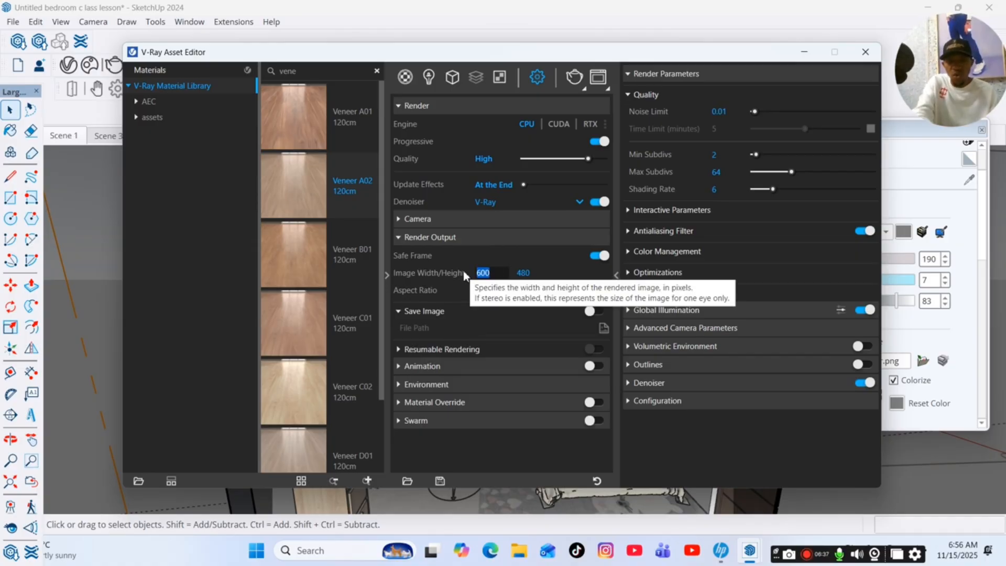
{"action": "type", "text": "900"}
{"action": "key", "text": "Return"}
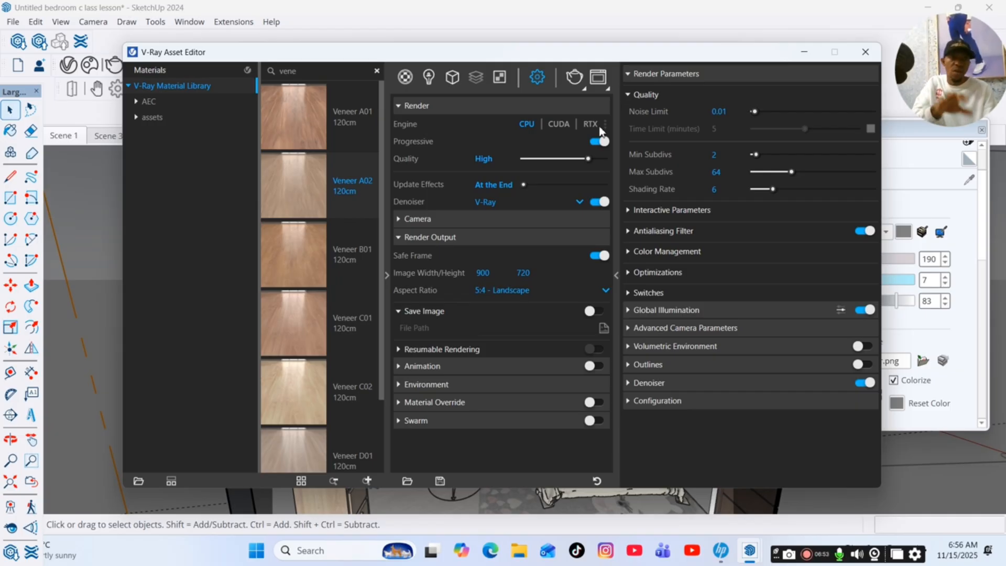
{"action": "left_click", "coordinate": [805, 52]}
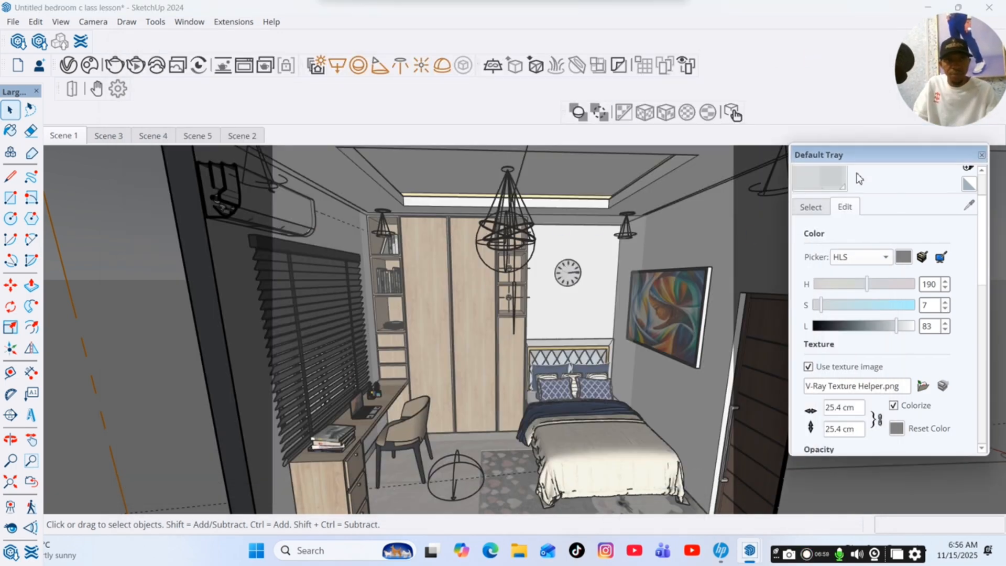
Close the Default Tray to clear the view of the model.
{"action": "left_click_drag", "start_coordinate": [860, 179], "coordinate": [852, 195]}
{"action": "left_click", "coordinate": [972, 196]}
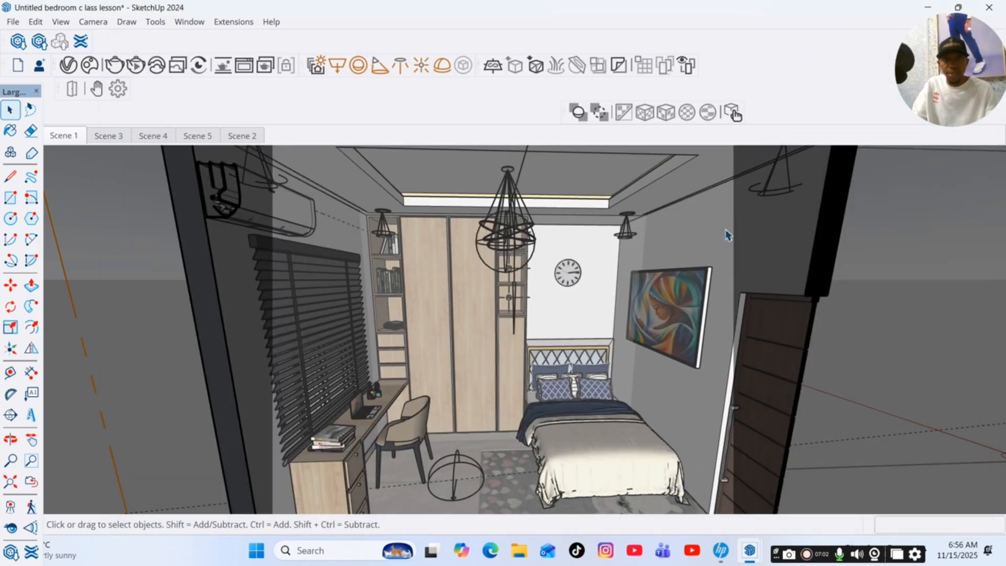
{"action": "left_click", "coordinate": [808, 556]}
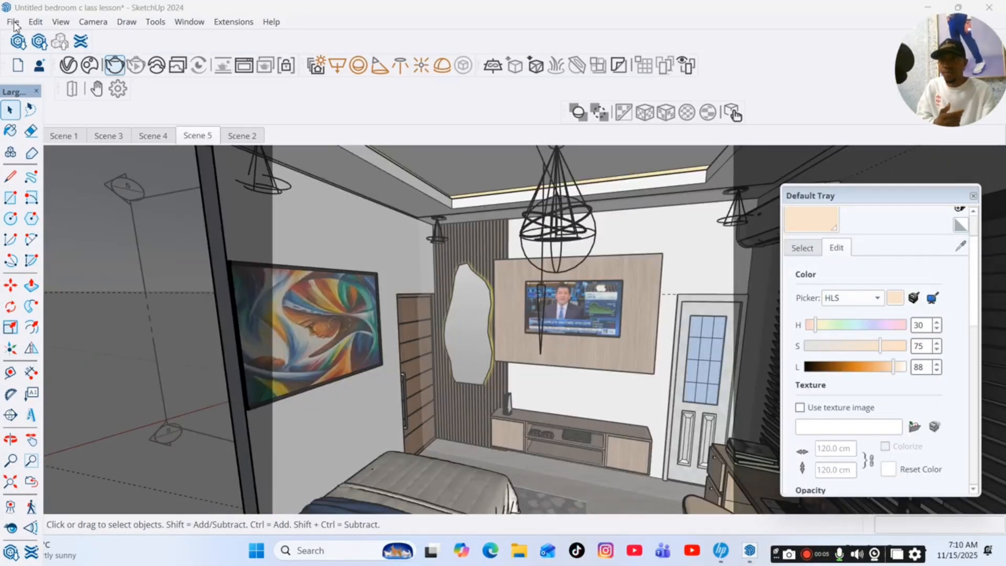
Clear the scene material search in the V-Ray Asset Editor and create a new Generic material.
{"action": "left_click", "coordinate": [18, 41]}
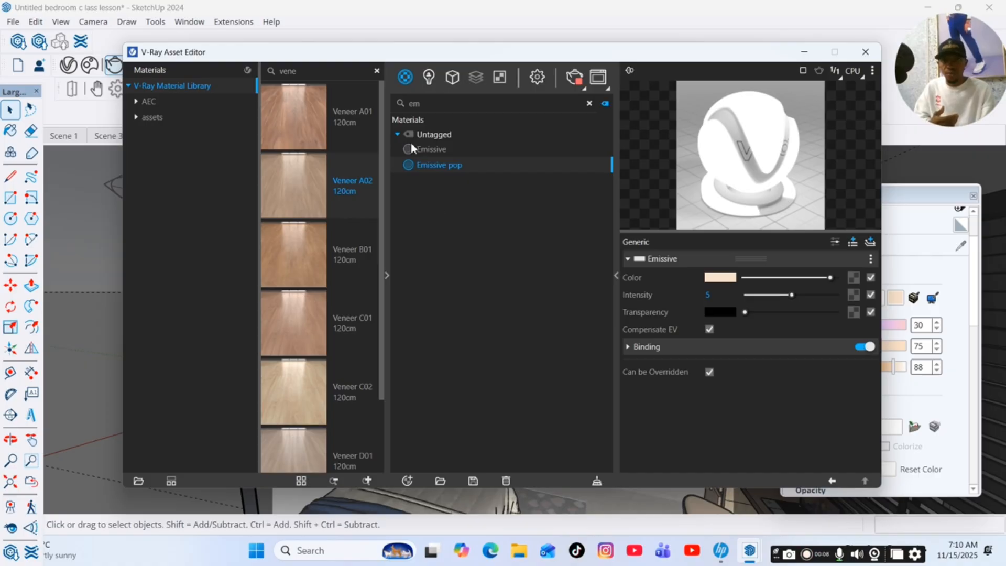
{"action": "left_click", "coordinate": [589, 104]}
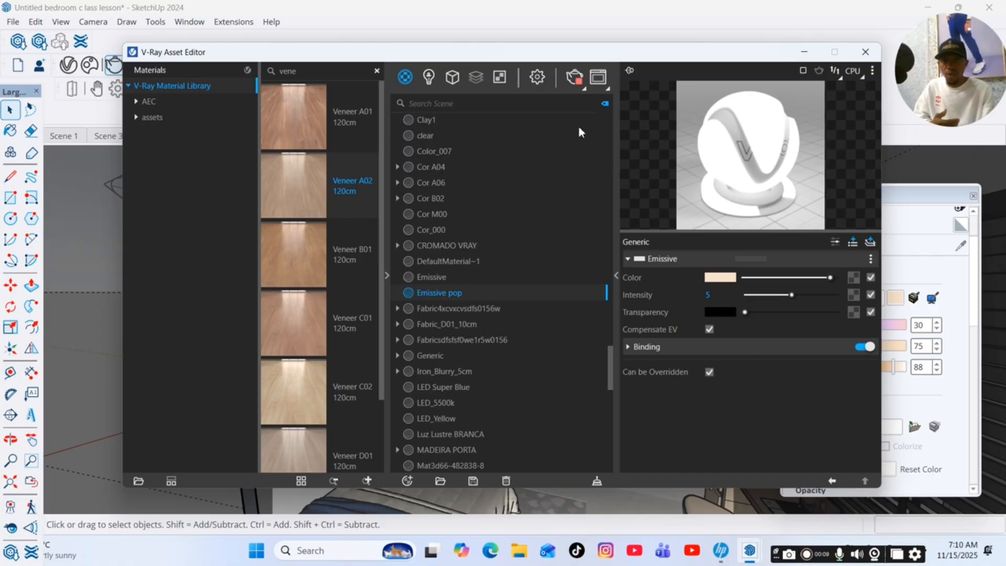
{"action": "left_click", "coordinate": [404, 479]}
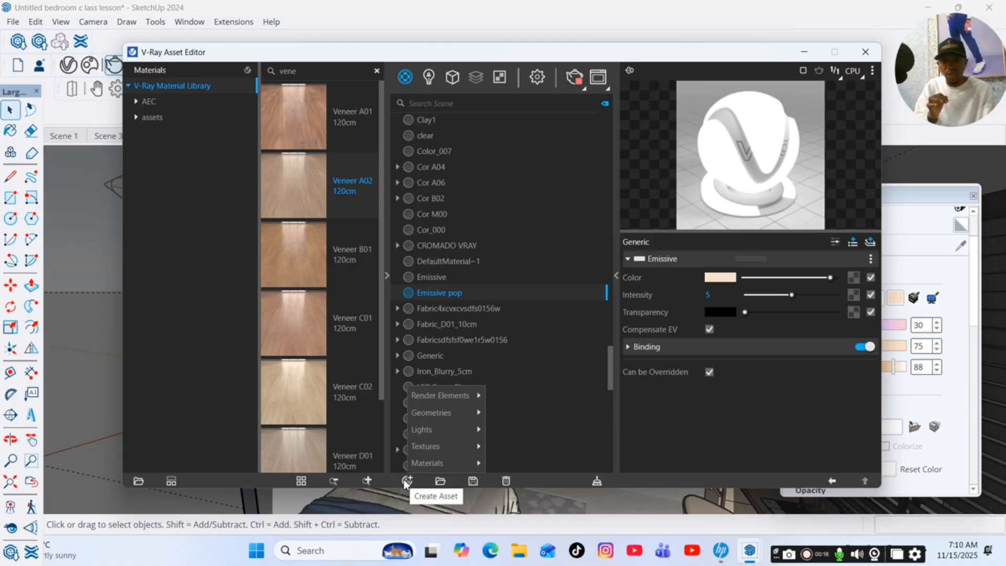
{"action": "mouse_move", "coordinate": [428, 468]}
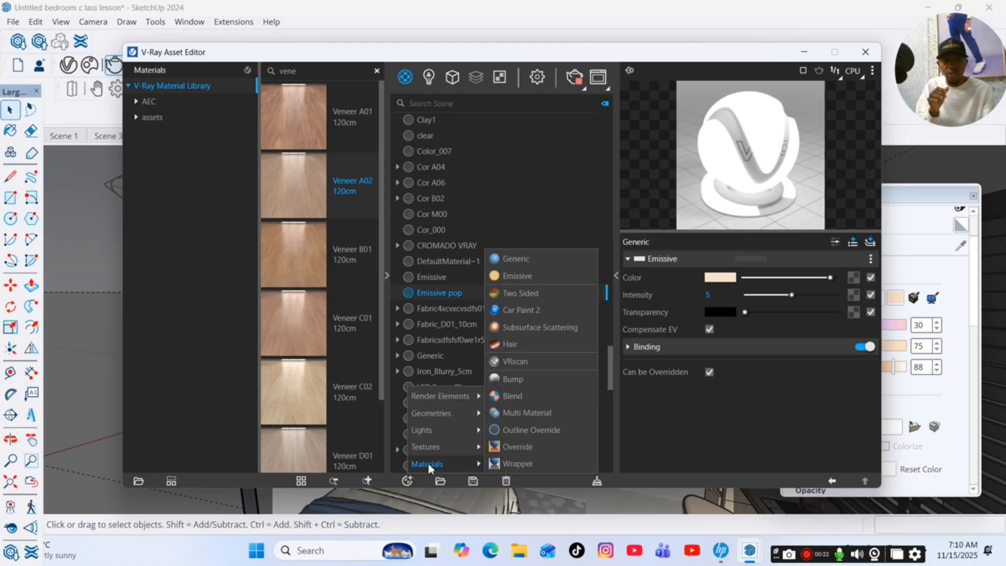
{"action": "left_click", "coordinate": [519, 262]}
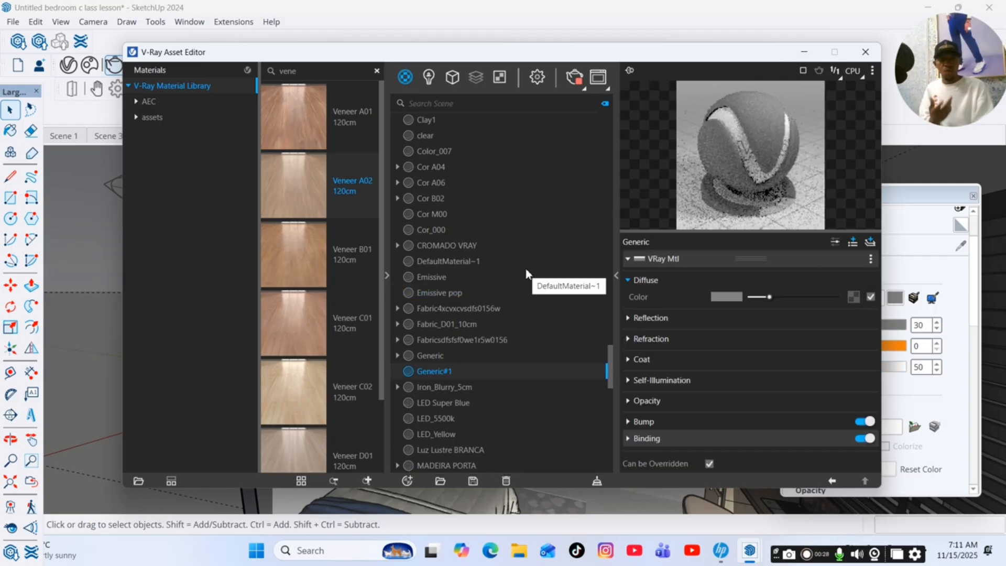
Set the new material's diffuse color to a light warm grey with H 0.165, S 0.016 and V 0.714.
{"action": "left_click", "coordinate": [733, 297]}
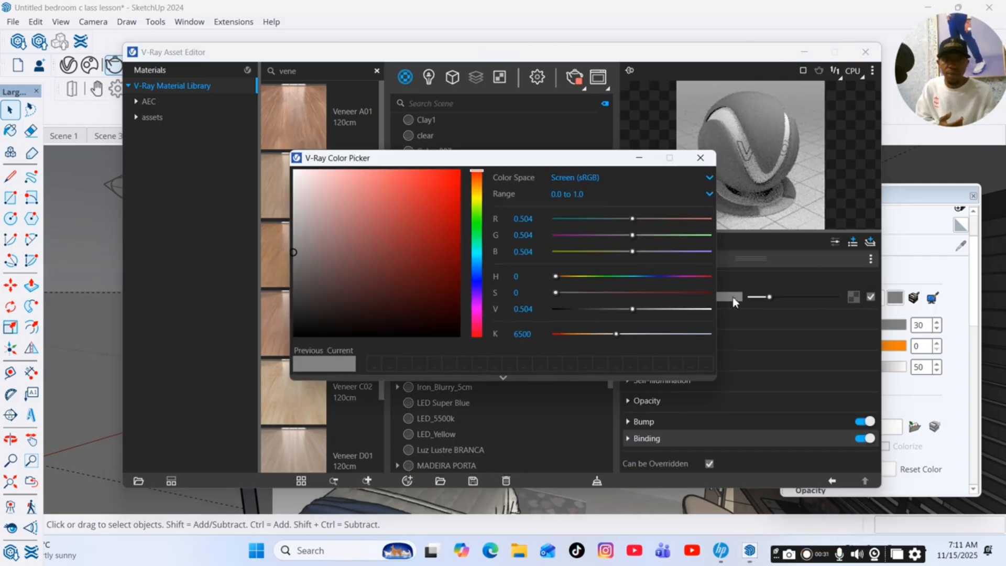
{"action": "left_click", "coordinate": [476, 198]}
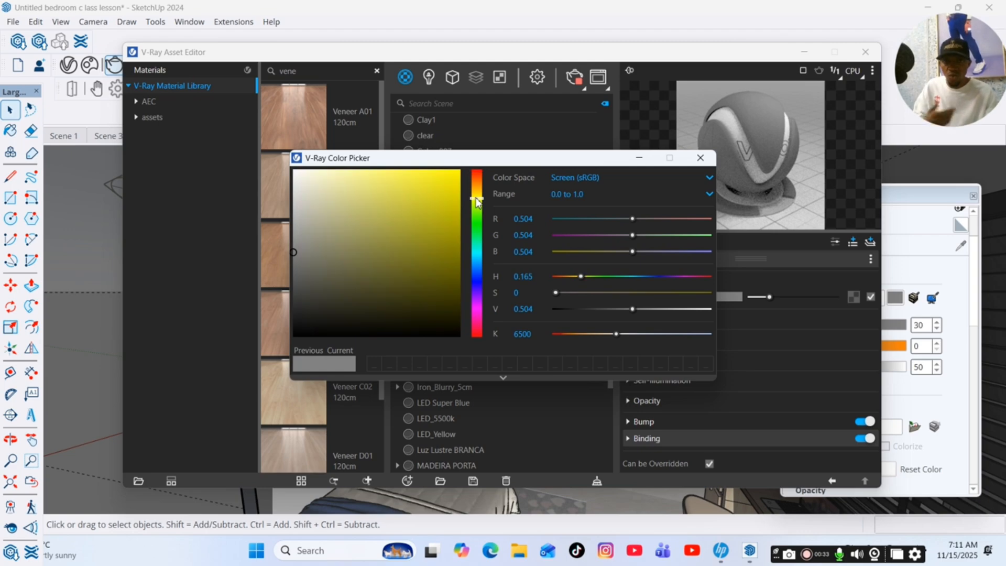
{"action": "left_click", "coordinate": [305, 202]}
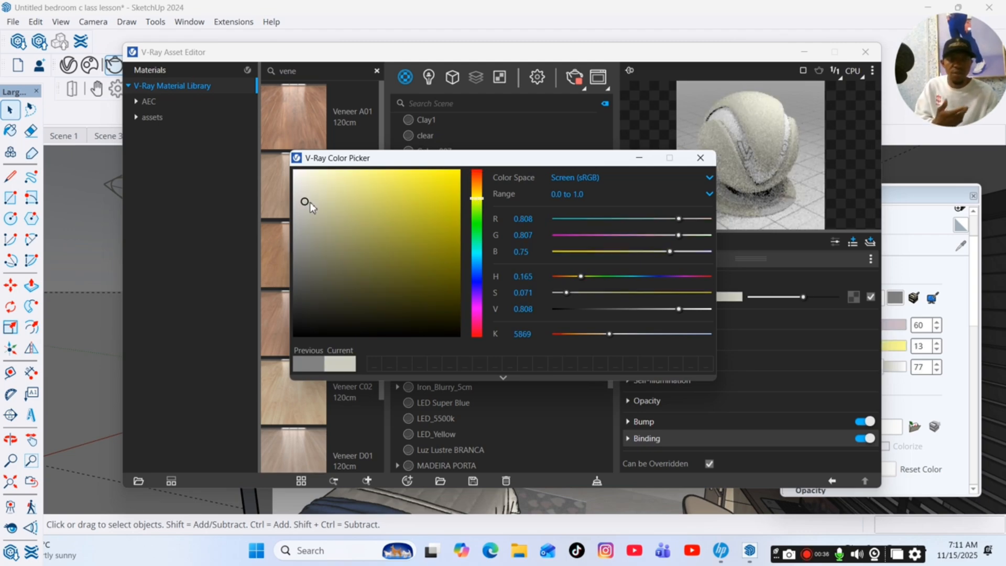
{"action": "left_click", "coordinate": [304, 224]}
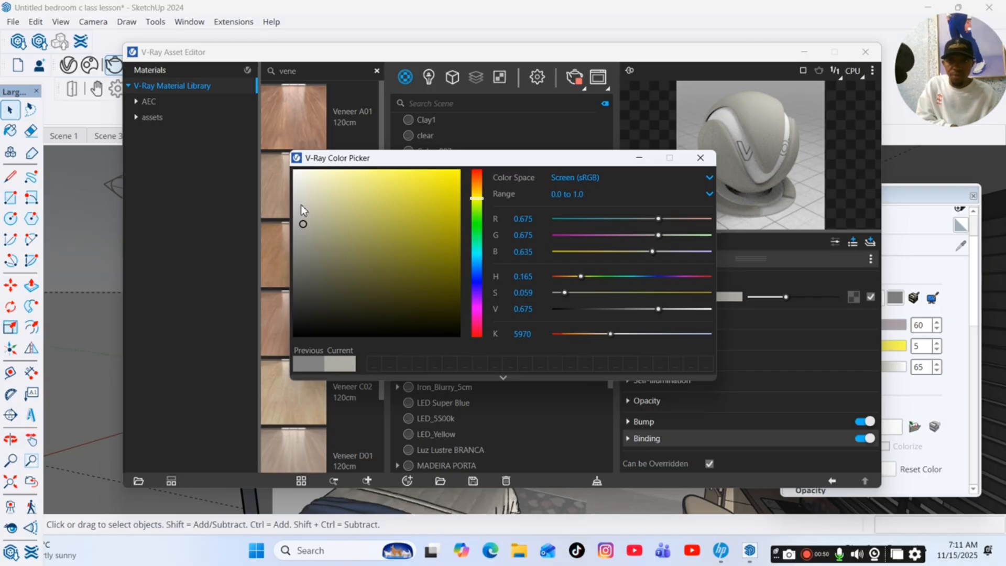
{"action": "left_click", "coordinate": [296, 233]}
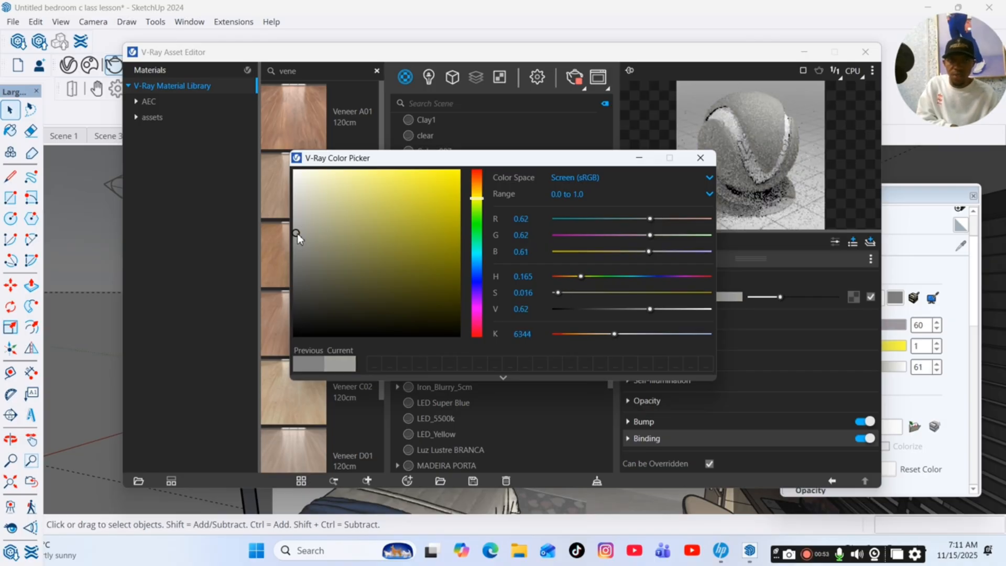
{"action": "left_click_drag", "start_coordinate": [651, 310], "coordinate": [665, 309]}
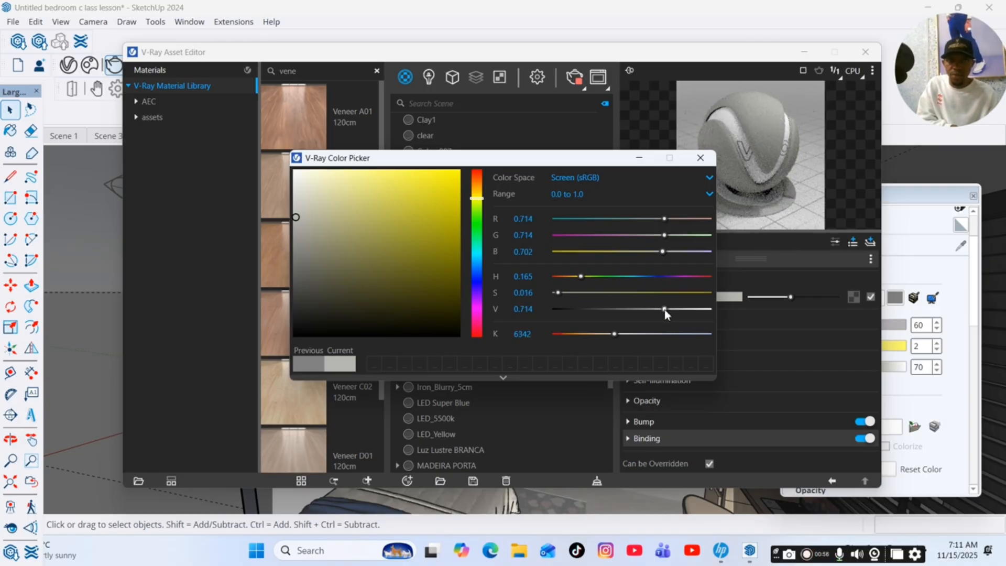
{"action": "left_click", "coordinate": [700, 158]}
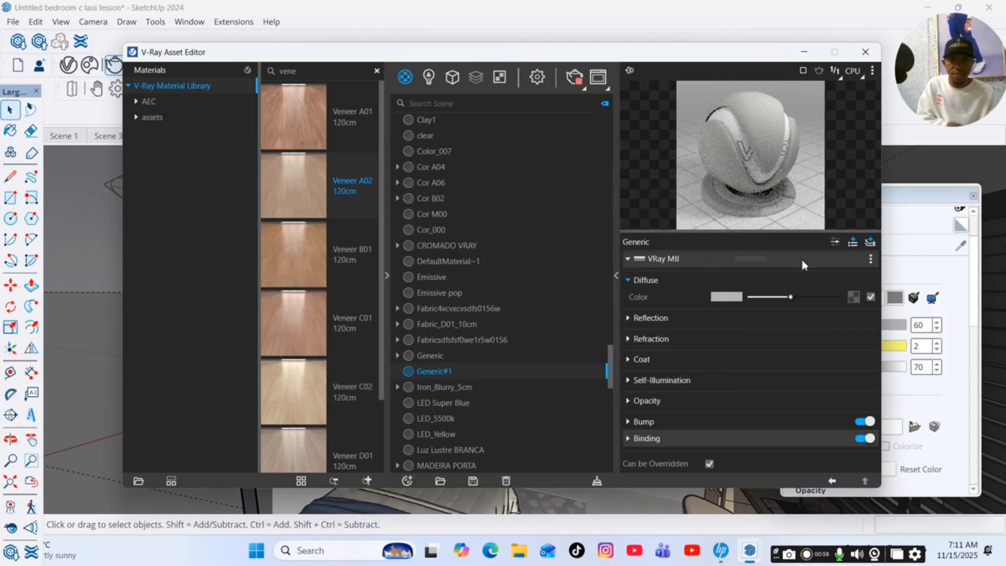
Give the new material a light grey reflection color and a reflection glossiness of 0.7.
{"action": "left_click", "coordinate": [677, 321]}
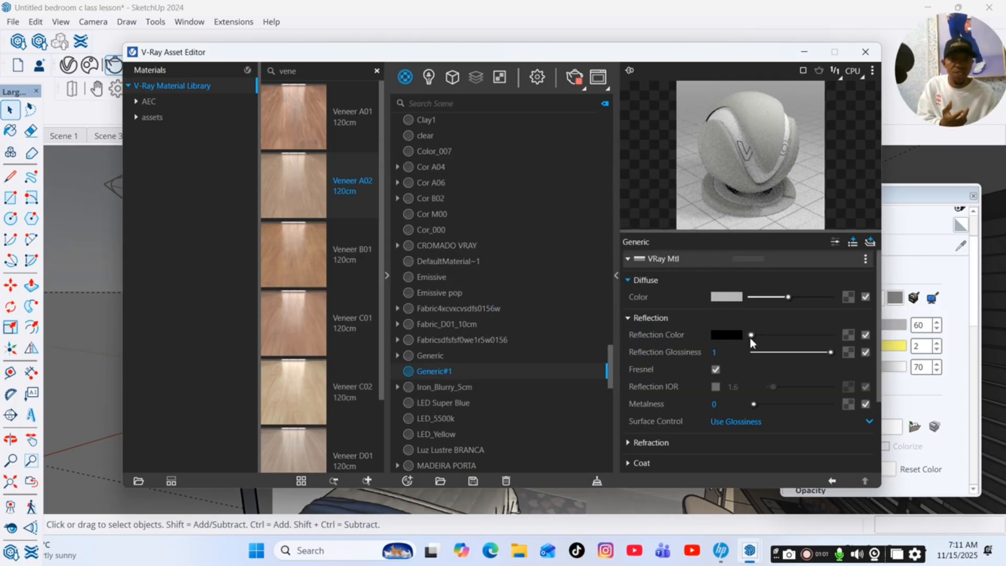
{"action": "left_click_drag", "start_coordinate": [750, 338], "coordinate": [789, 338]}
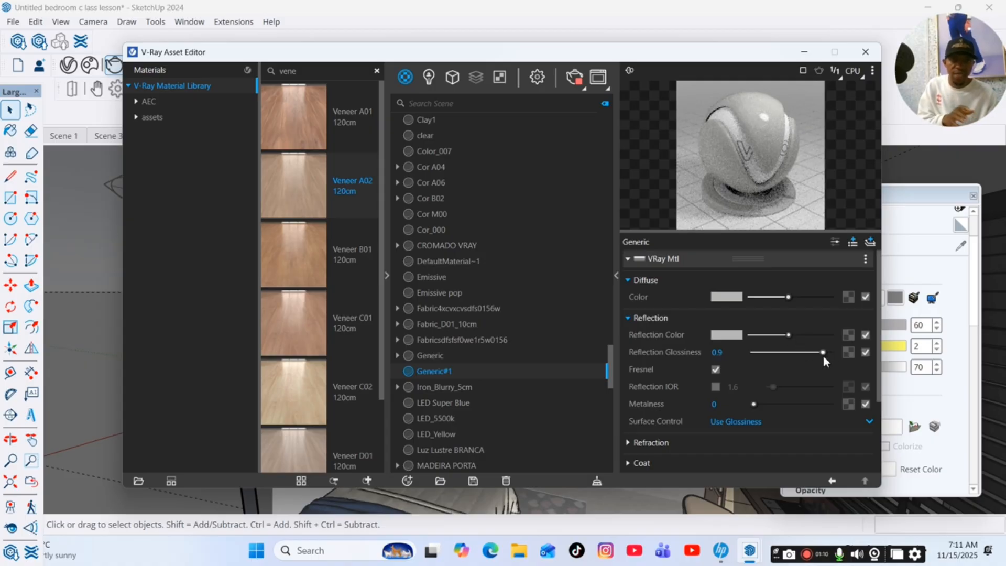
{"action": "left_click_drag", "start_coordinate": [824, 356], "coordinate": [809, 355]}
{"action": "left_click", "coordinate": [720, 353]}
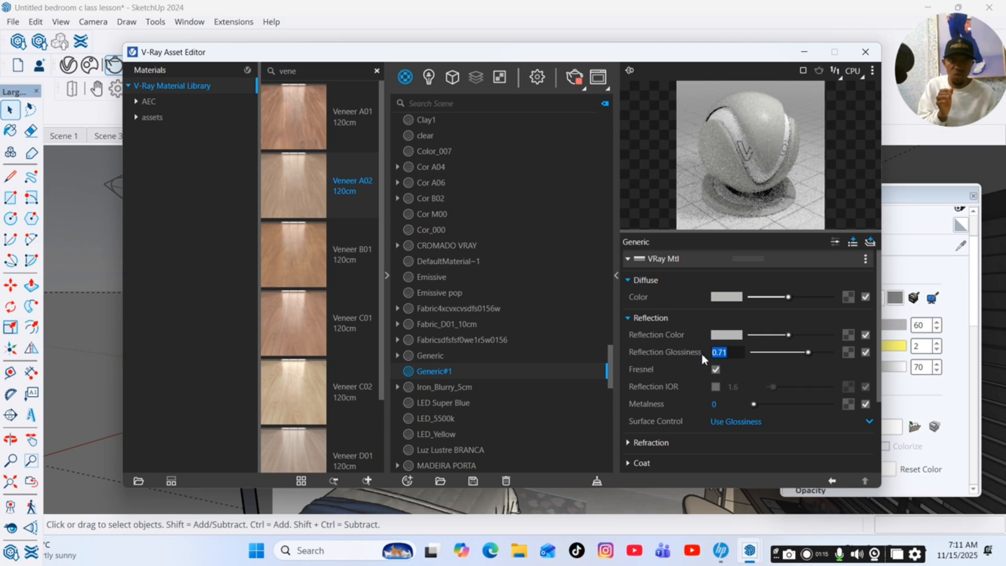
{"action": "type", "text": "0"}
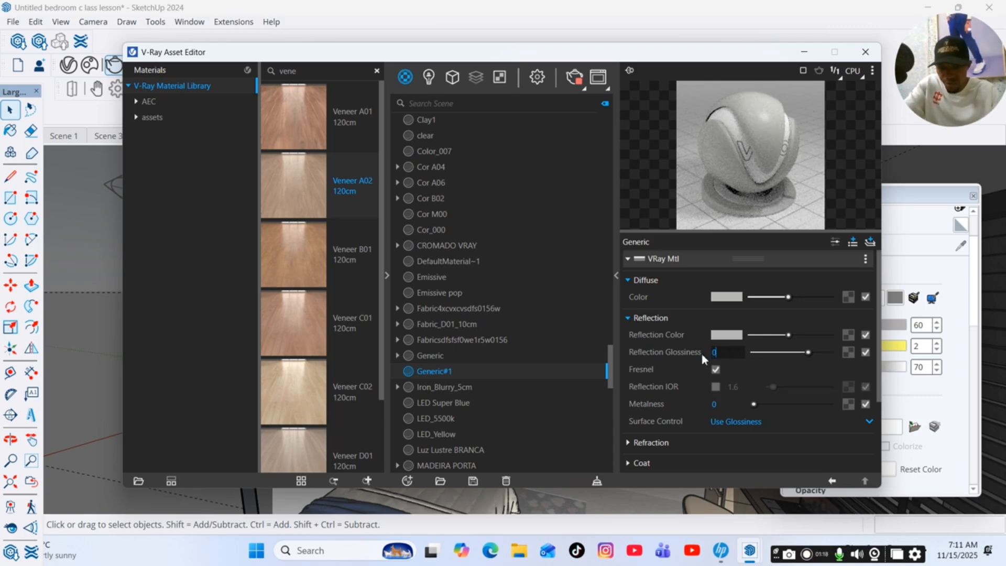
{"action": "type", "text": ".7"}
{"action": "key", "text": "Return"}
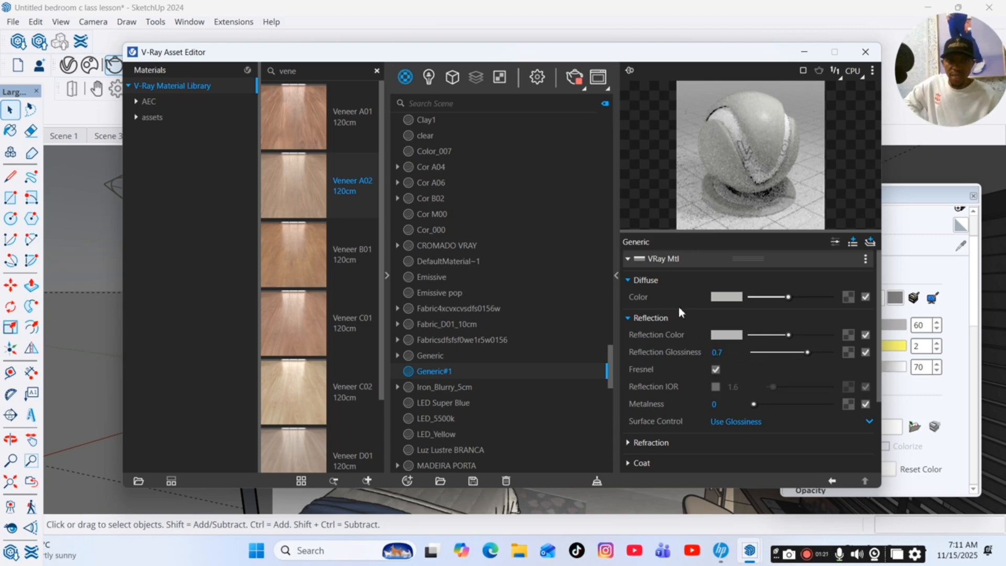
{"action": "left_click", "coordinate": [805, 53]}
Paint the white wall behind the TV panel with the new light grey material and check the surrounding walls.
{"action": "key", "text": "b"}
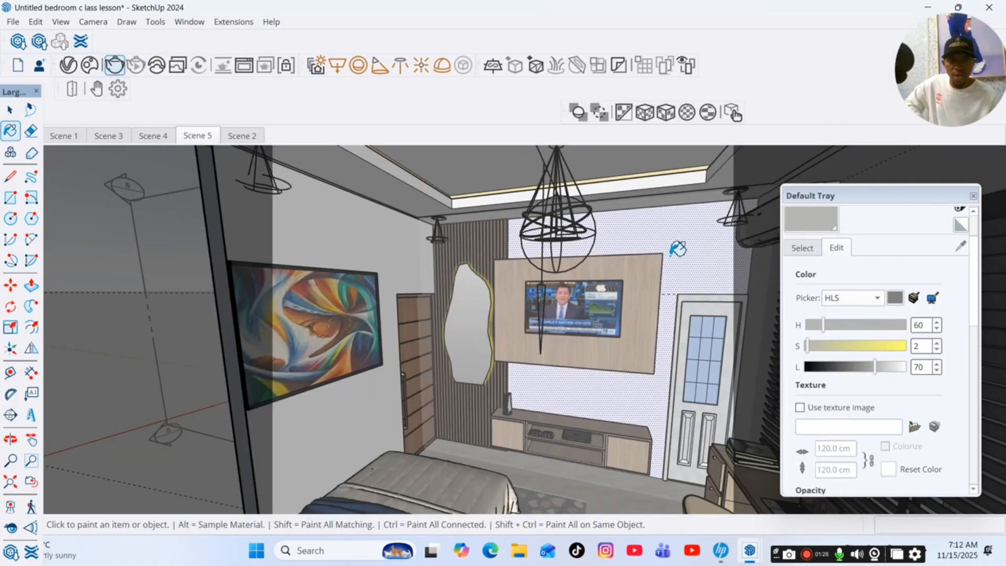
{"action": "left_click", "coordinate": [695, 240]}
{"action": "left_click", "coordinate": [10, 439]}
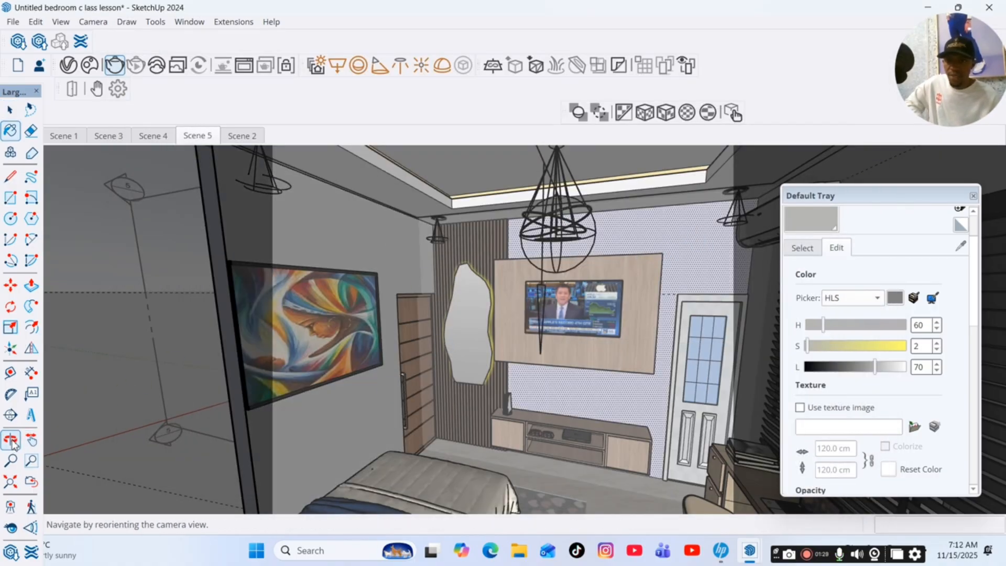
{"action": "left_click_drag", "start_coordinate": [314, 293], "coordinate": [744, 286]}
{"action": "scroll", "coordinate": [730, 229], "scroll_direction": "up", "scroll_amount": 5}
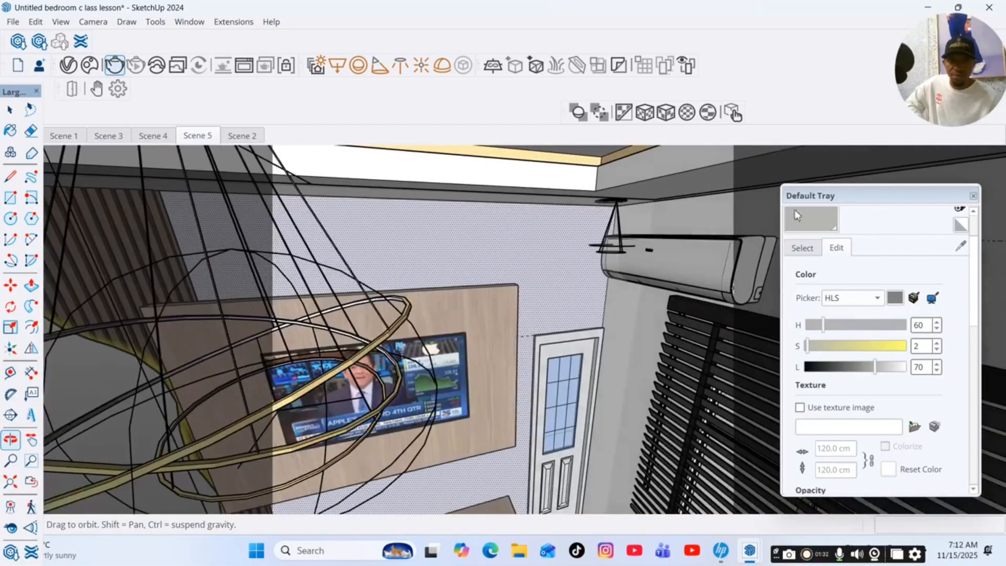
{"action": "key", "text": "b"}
{"action": "scroll", "coordinate": [540, 226], "scroll_direction": "down", "scroll_amount": 8}
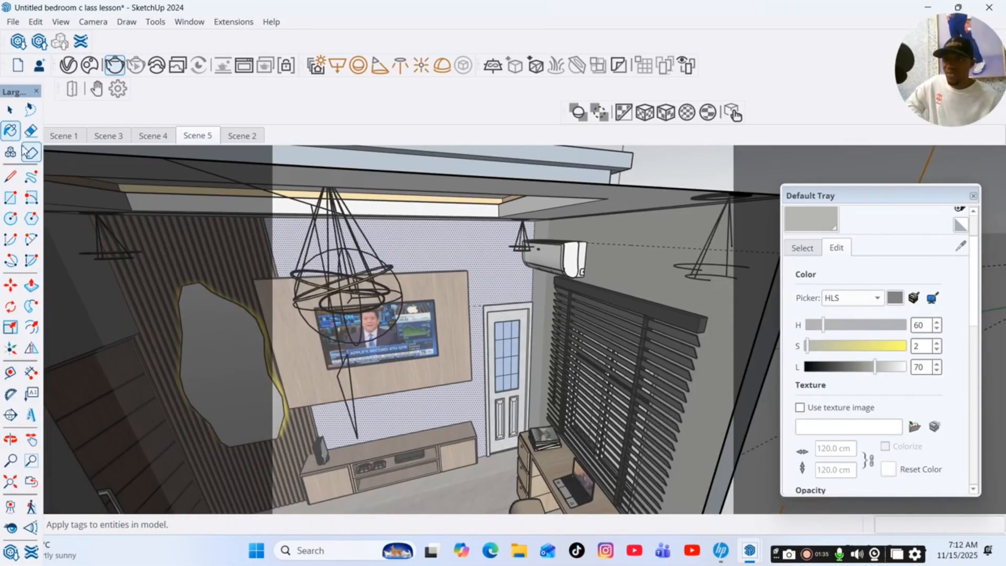
{"action": "key", "text": "space"}
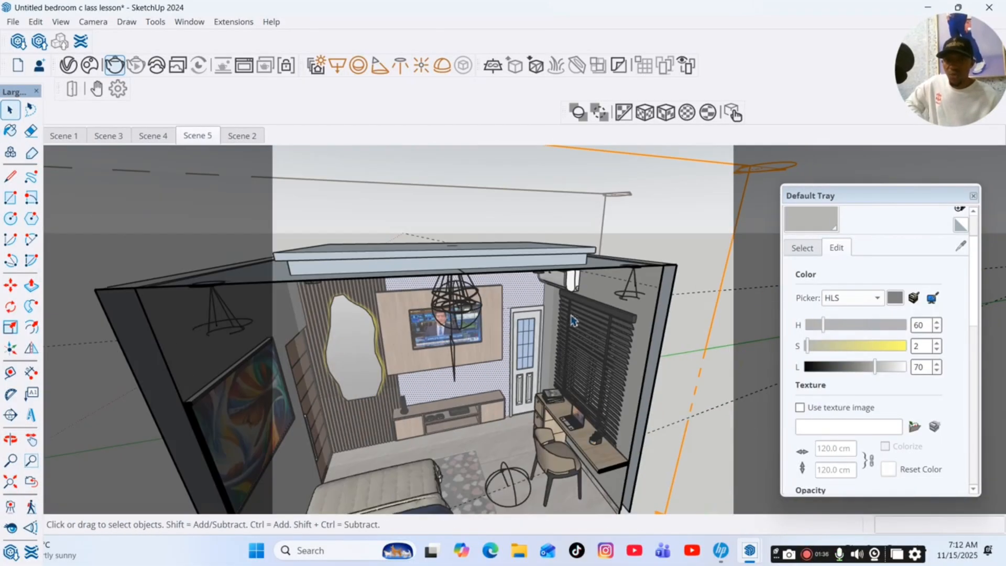
Paint the white wall with the clock above the bed with the same light grey material in Scene 1.
{"action": "left_click", "coordinate": [66, 136]}
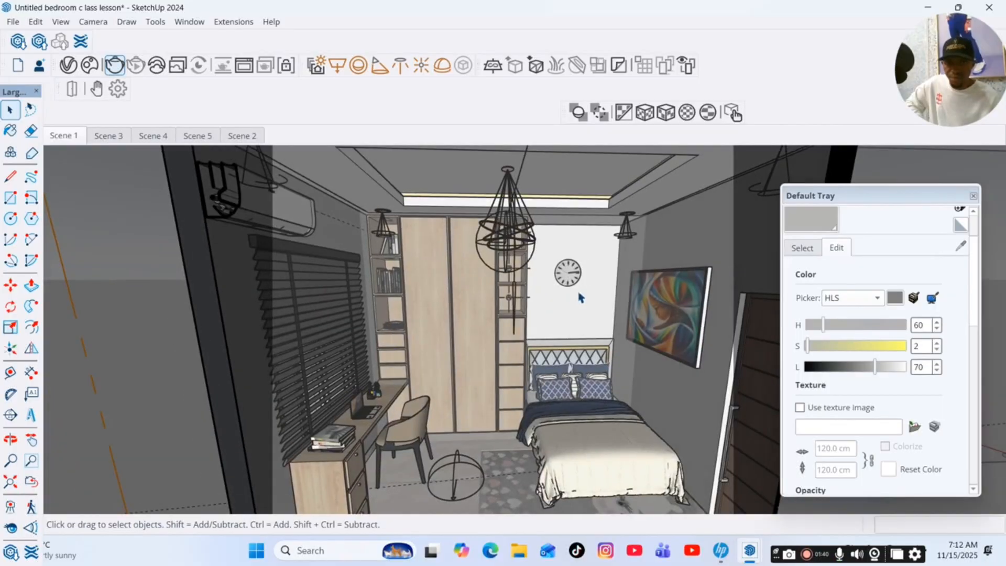
{"action": "key", "text": "b"}
{"action": "key", "text": "space"}
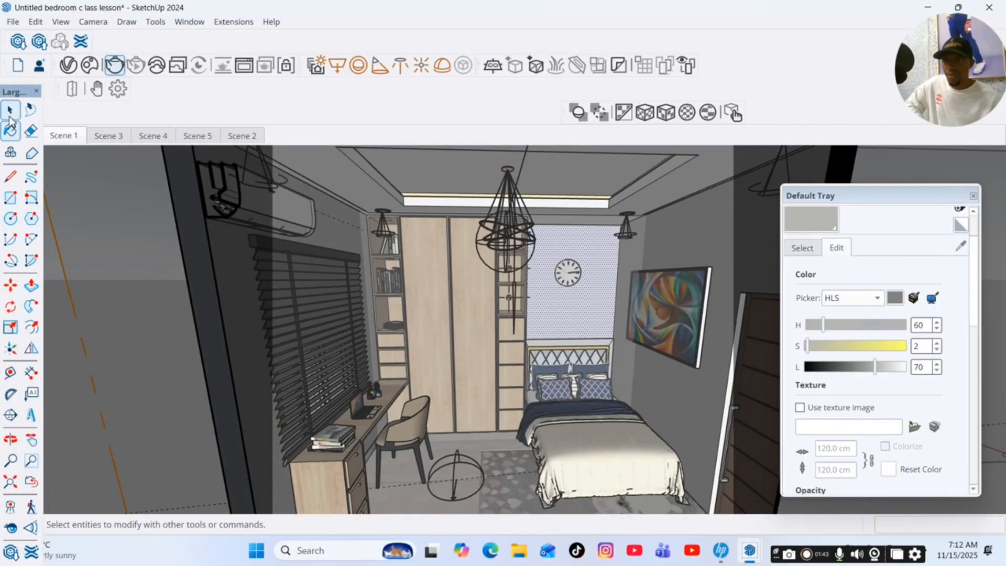
{"action": "left_click", "coordinate": [112, 220]}
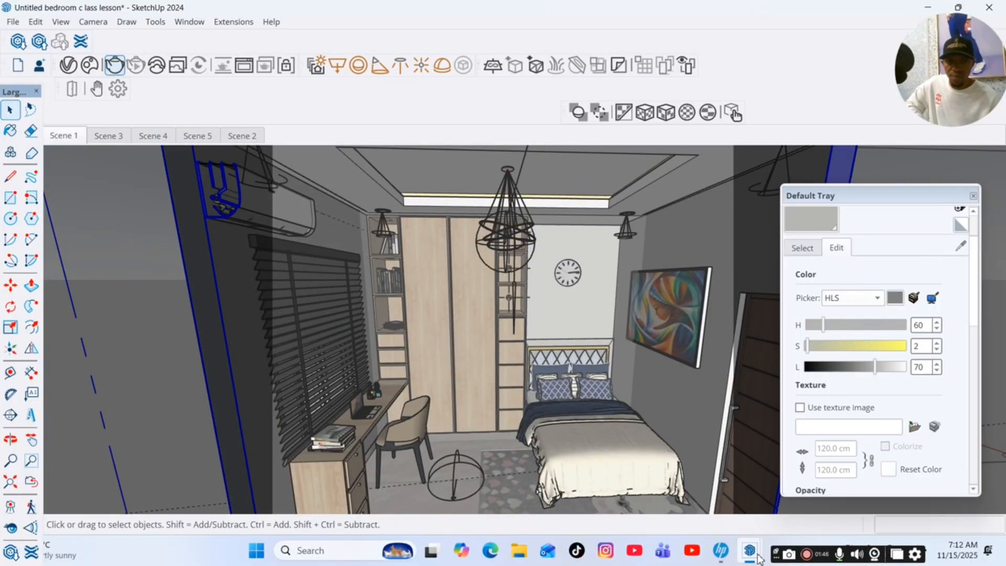
Stop the running render in the V-Ray Frame Buffer and minimize its window.
{"action": "mouse_move", "coordinate": [749, 552]}
{"action": "left_click", "coordinate": [741, 482]}
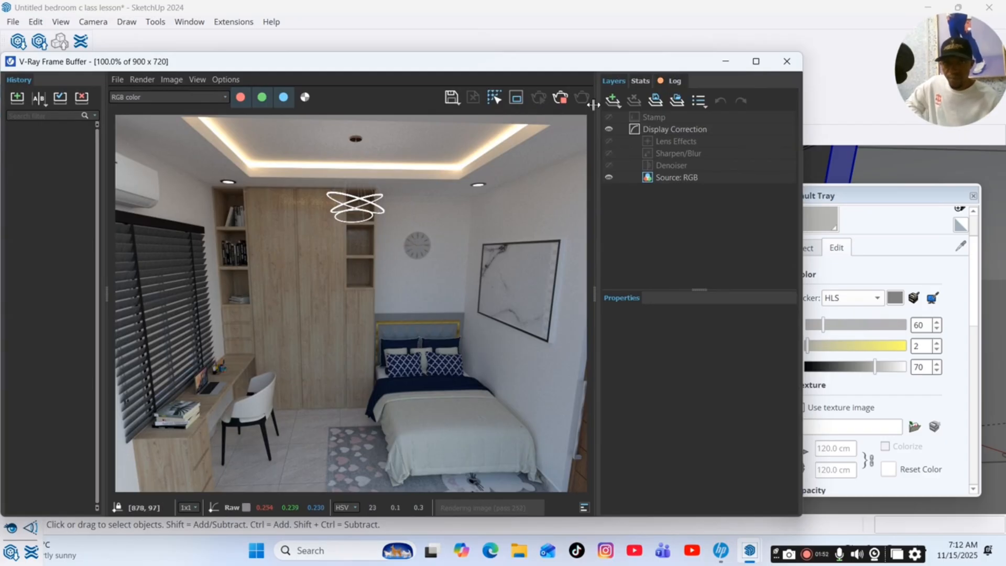
{"action": "left_click", "coordinate": [560, 98]}
{"action": "left_click", "coordinate": [726, 61]}
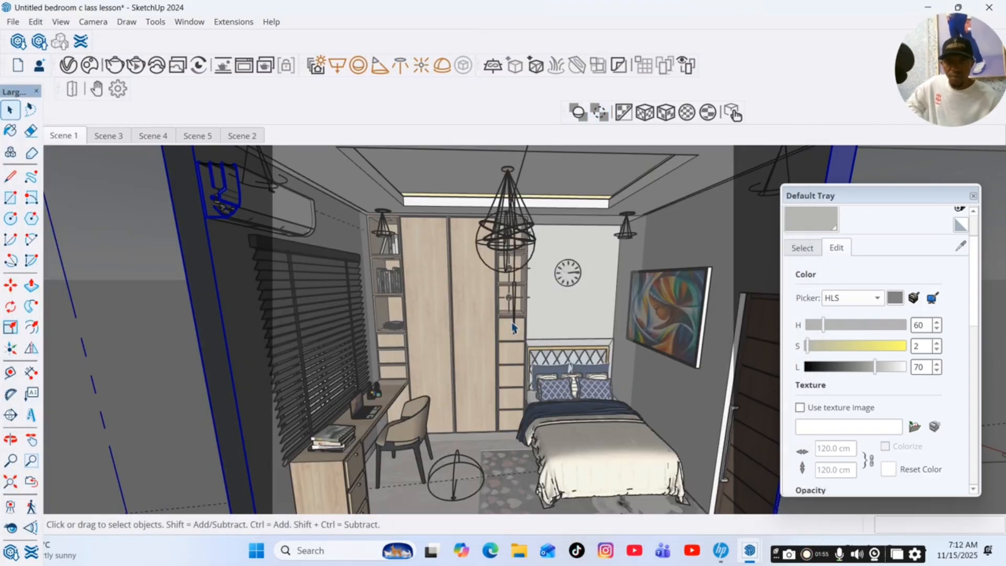
Open the framed painting on the wall beside the bed for editing.
{"action": "left_click", "coordinate": [662, 314]}
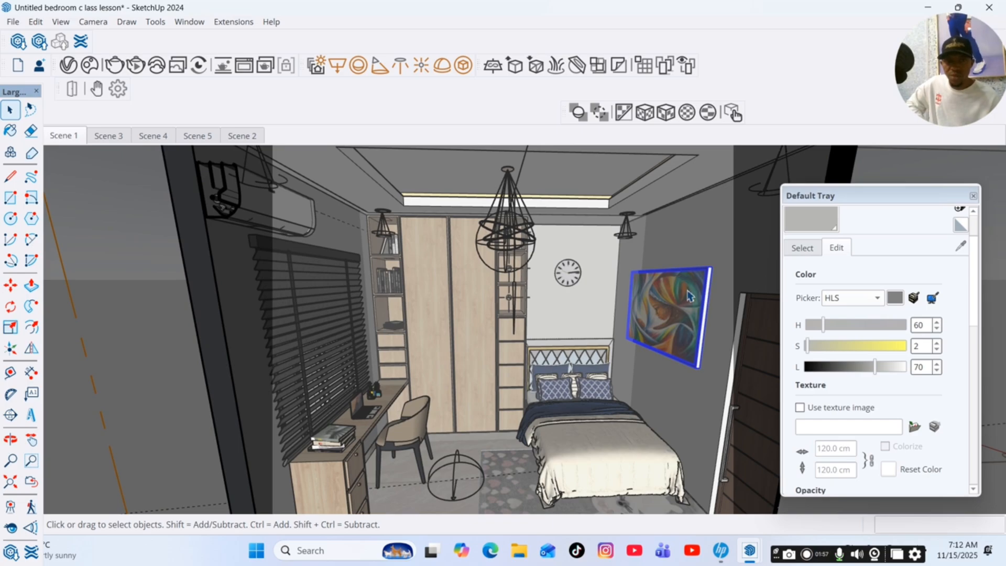
{"action": "scroll", "coordinate": [714, 316], "scroll_direction": "up", "scroll_amount": 3}
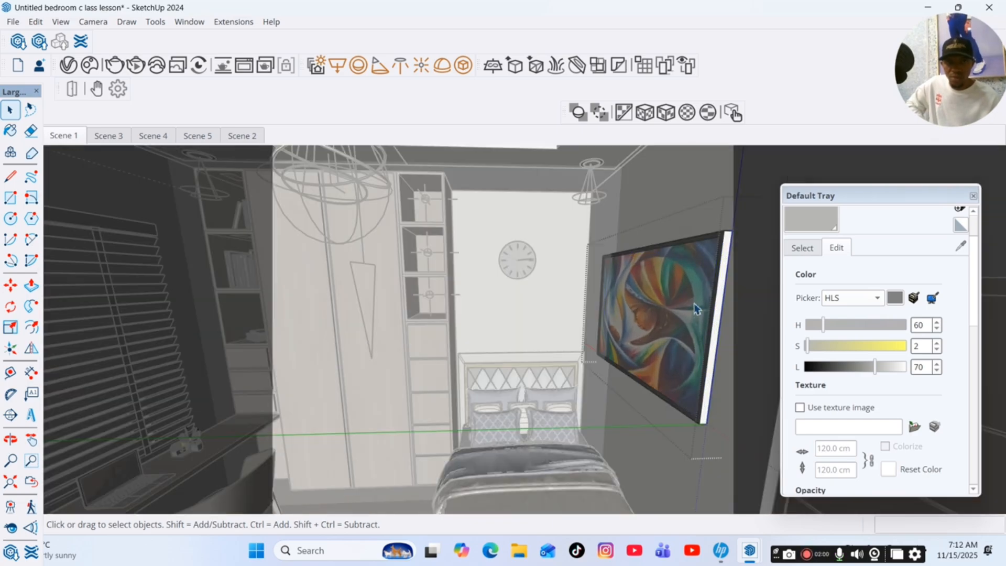